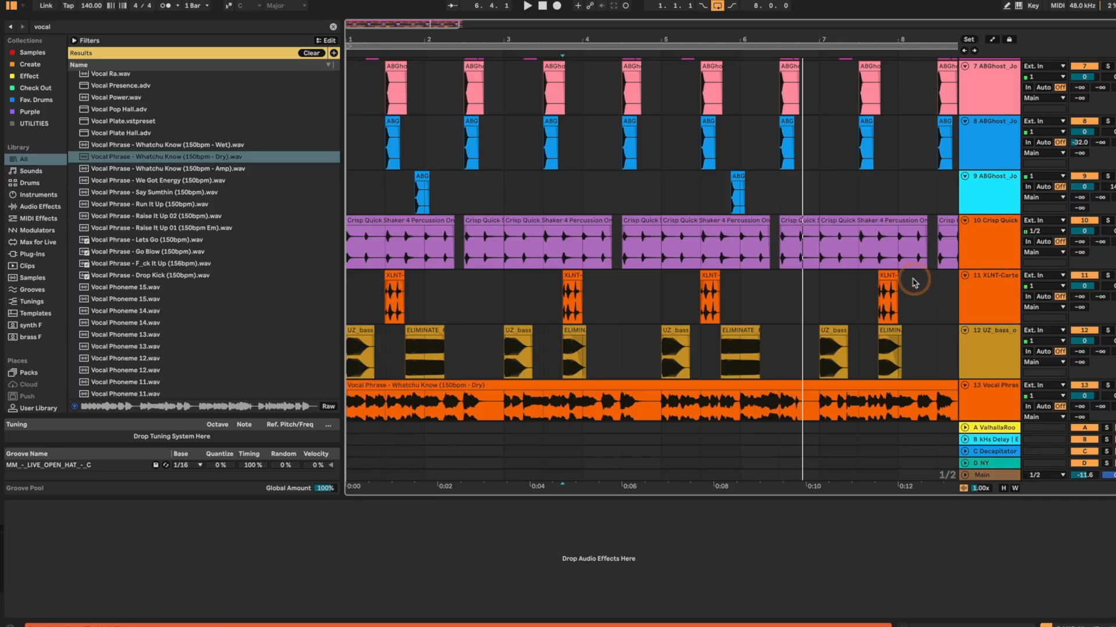
- Collapse all 13 tracks in the arrangement to their folded height
left_click(979, 237)
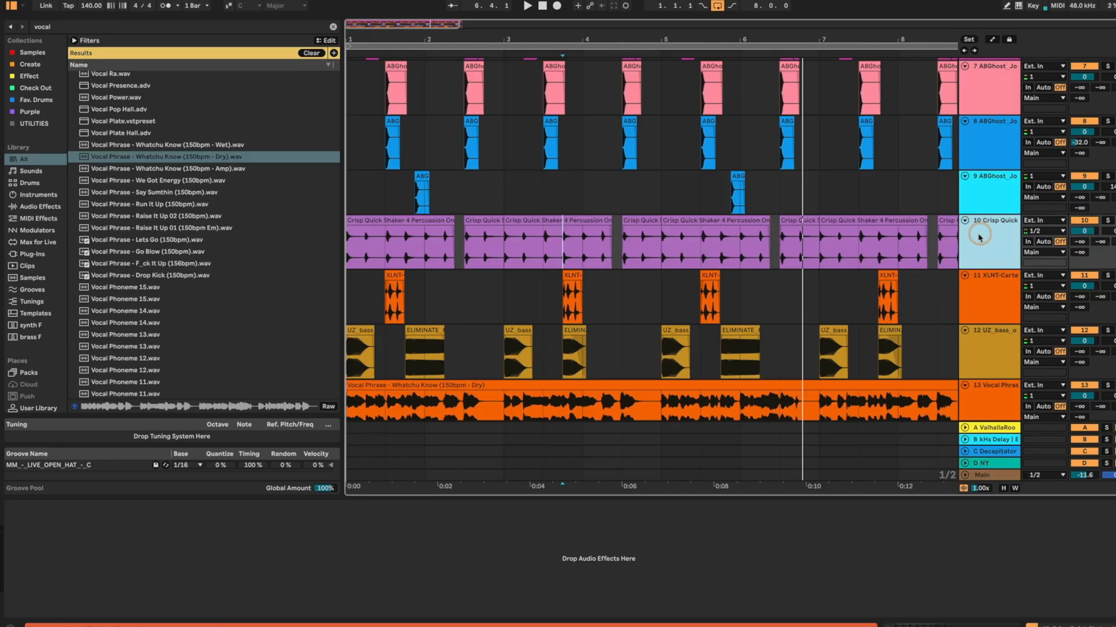
key("ctrl+a")
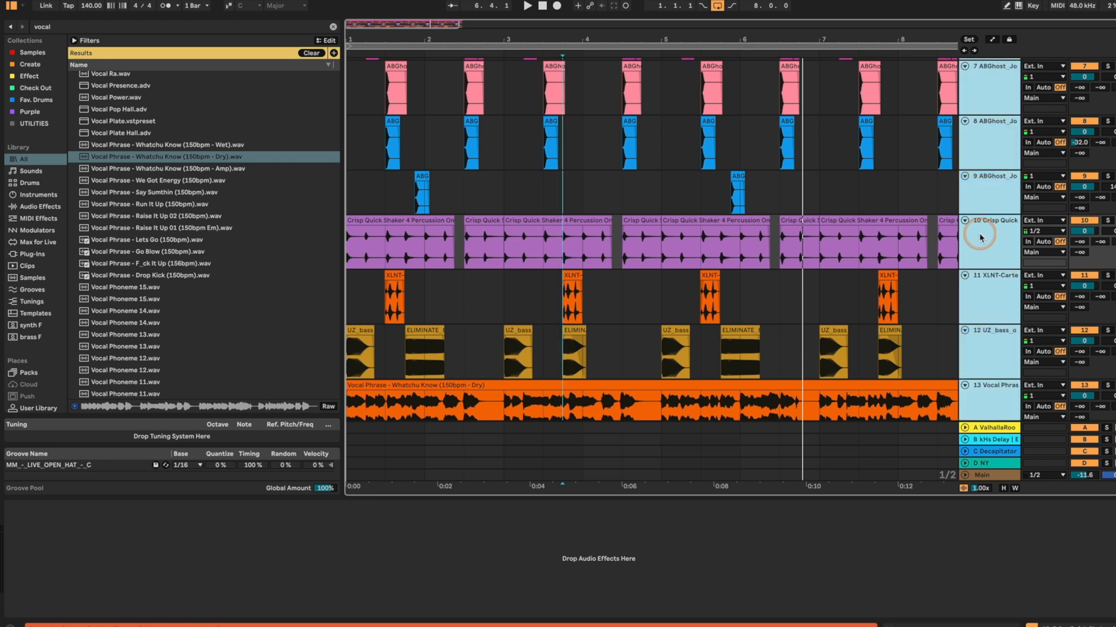
left_click(966, 221)
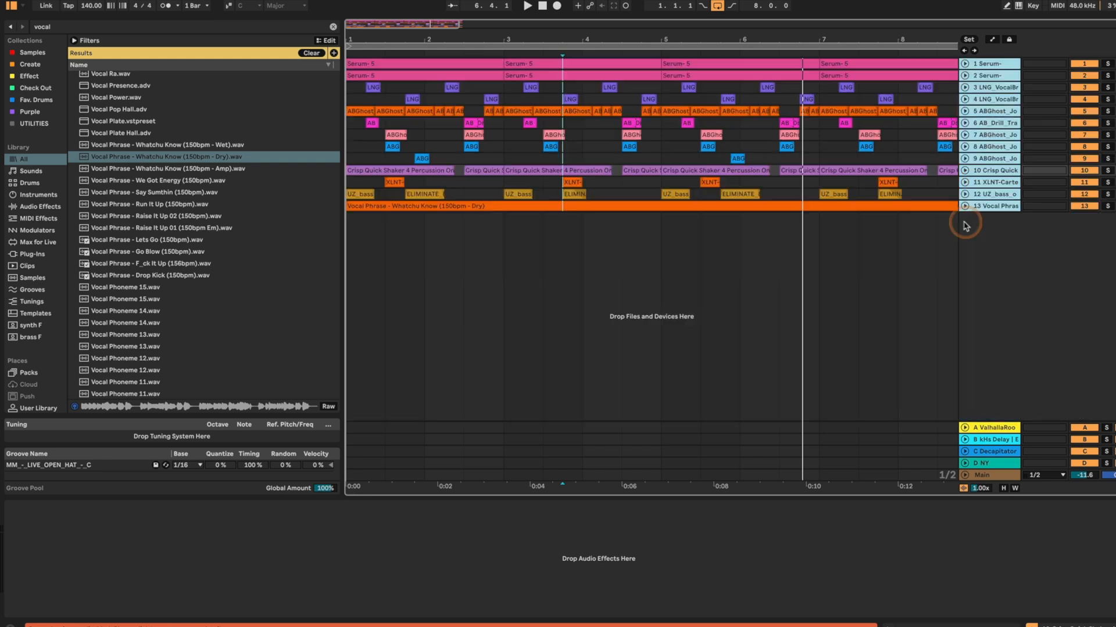
- Fit the whole eight-bar loop in the arrangement and play it back to hear all the tracks together
scroll(436, 199, "down", 3)
left_click(359, 160)
key("space")
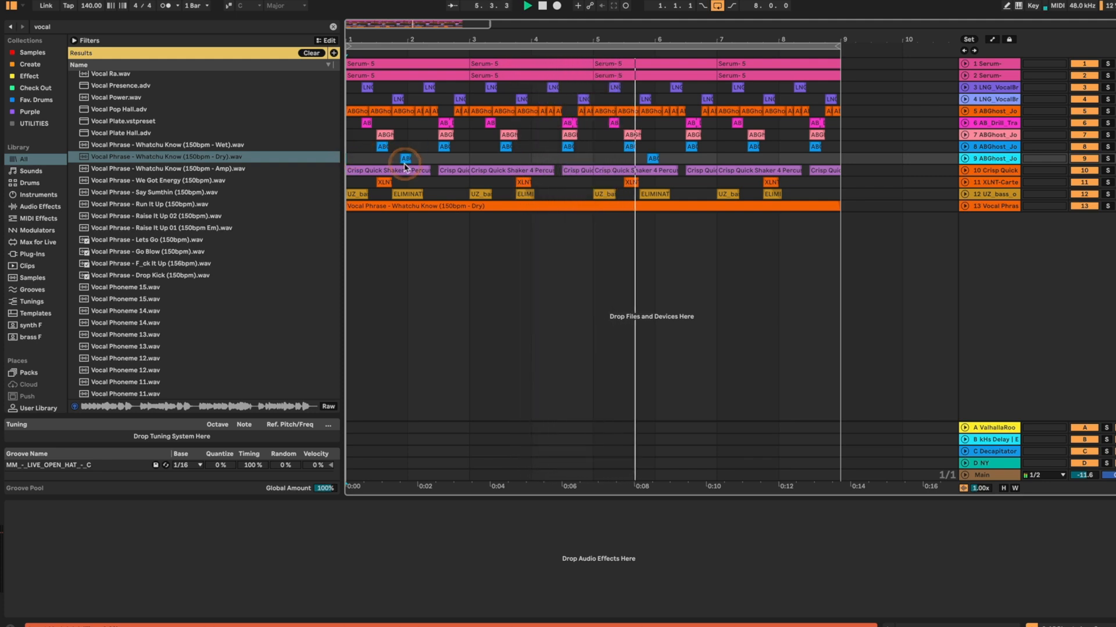
scroll(406, 153, "up", 2)
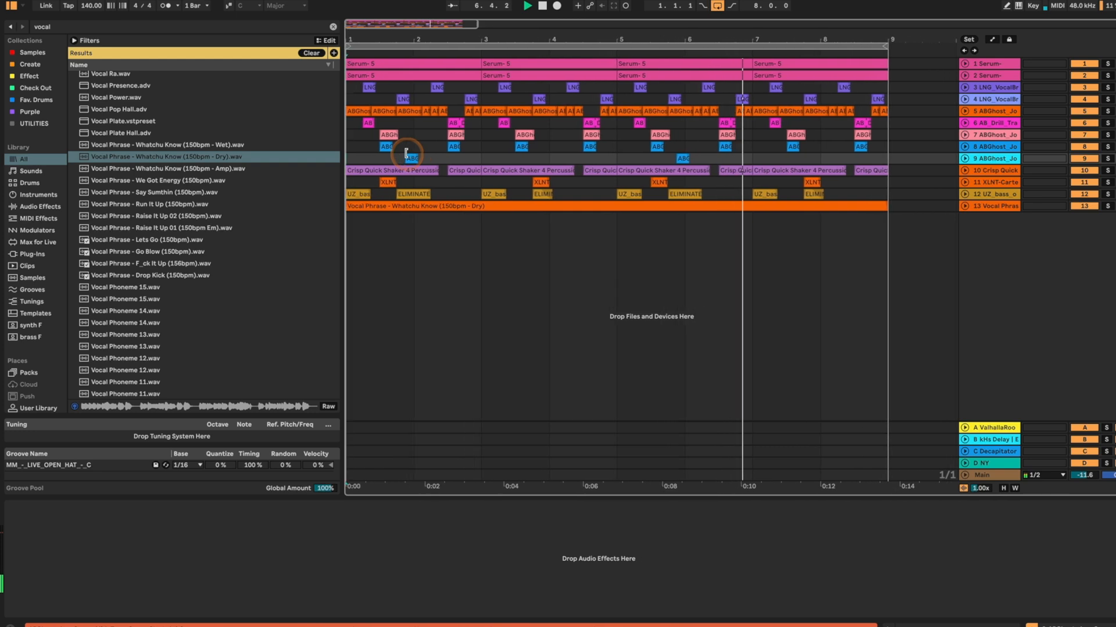
scroll(406, 153, "up", 1)
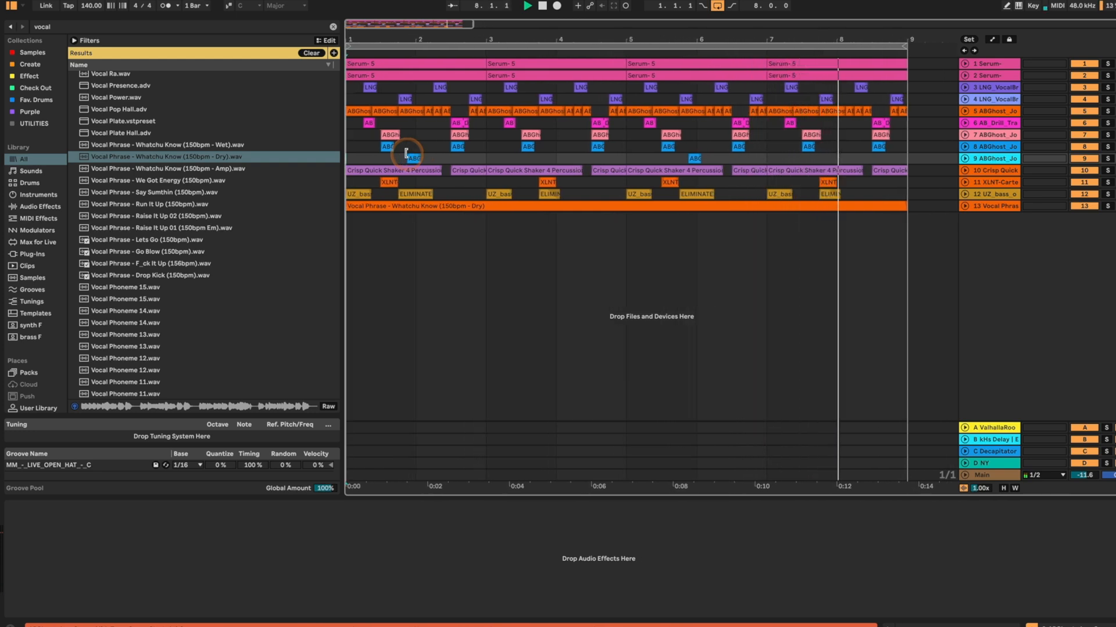
key("space")
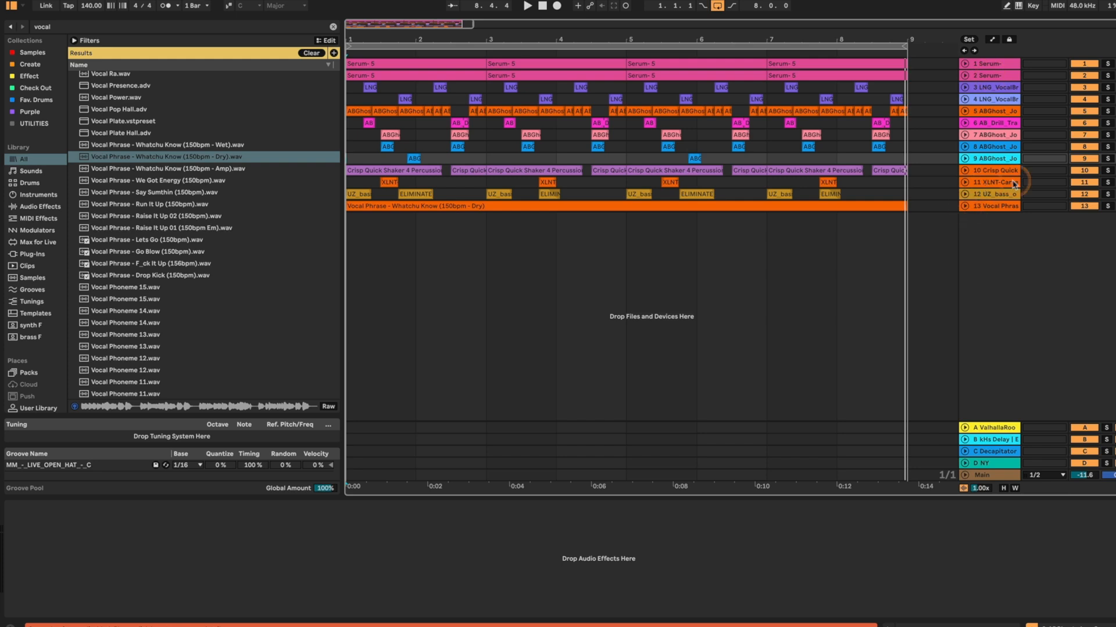
- Solo the first Serum track and rename it plucks 1
left_click(1001, 64)
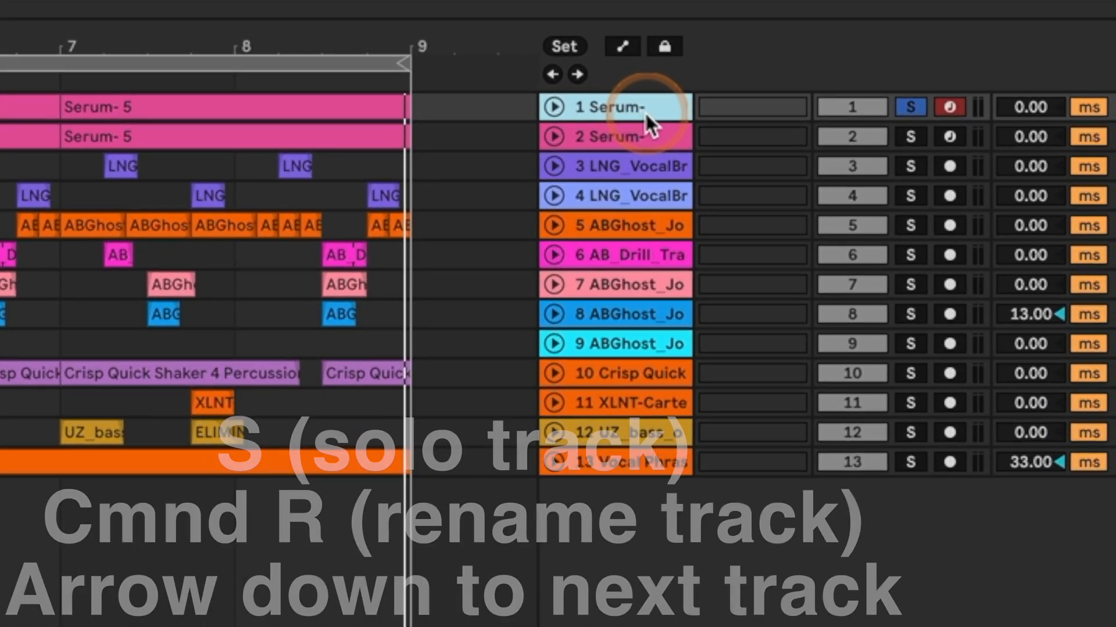
key("s")
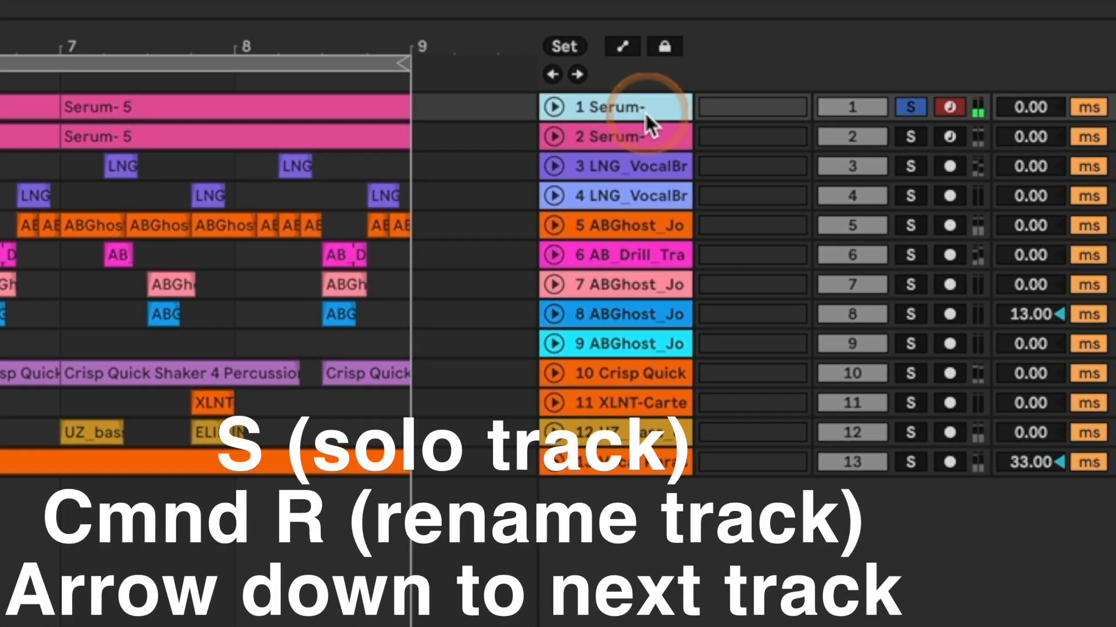
key("super+r")
type("plucks")
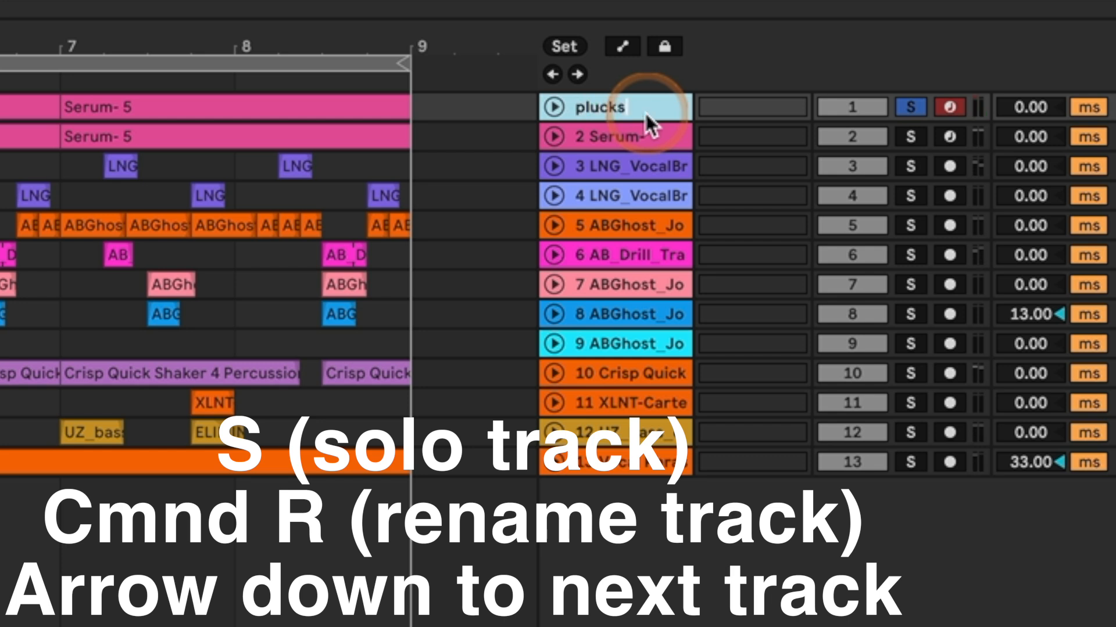
key("Return")
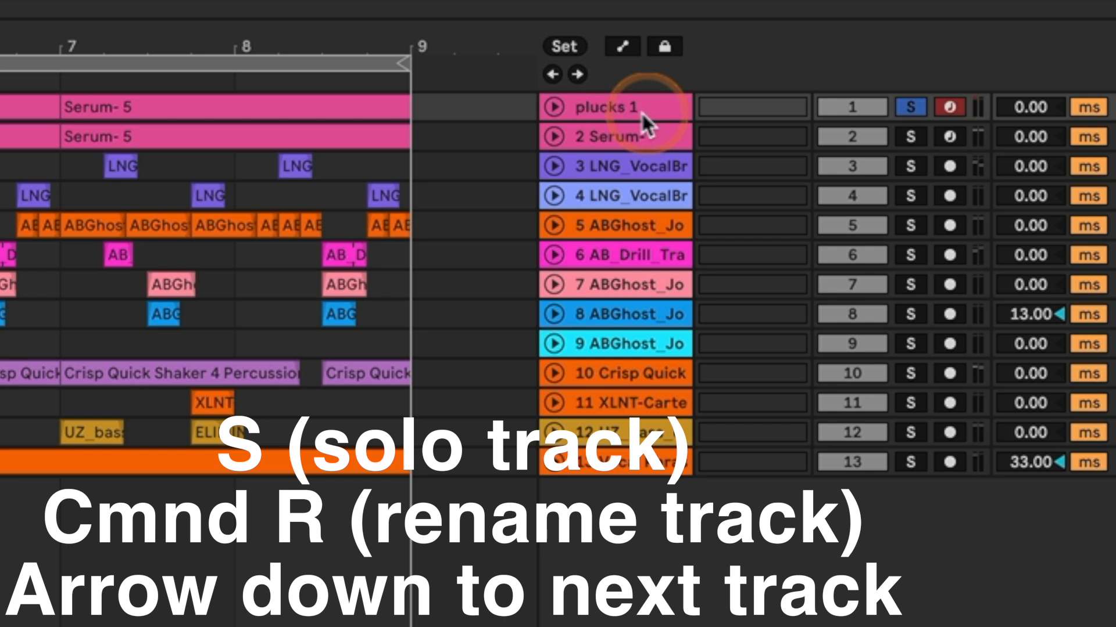
- Solo the second Serum track and rename it plucks 2
key("Down")
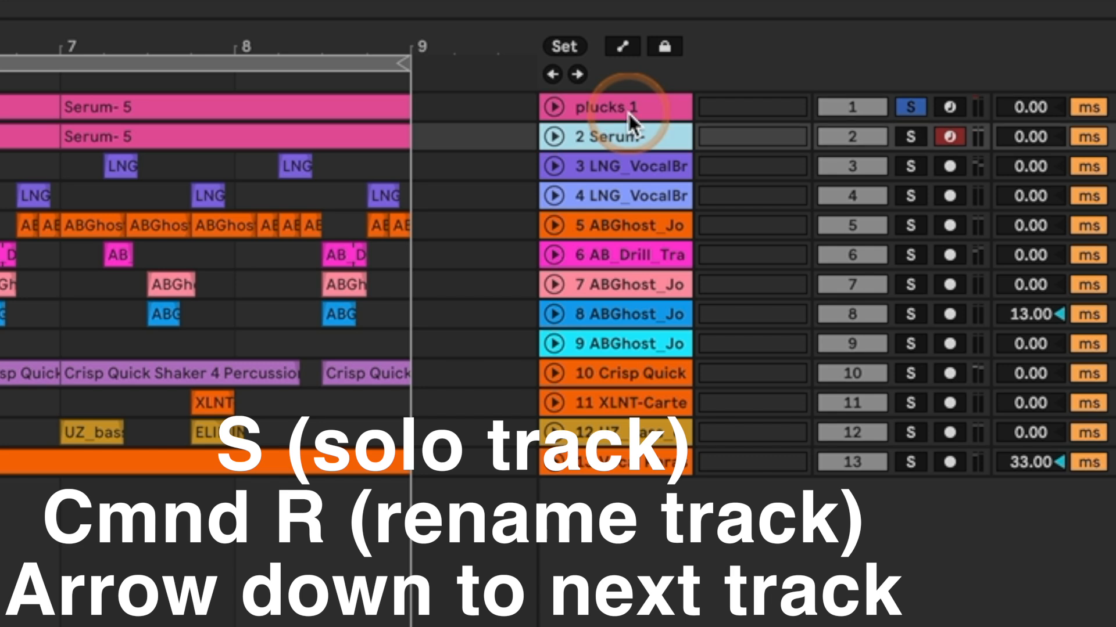
key("s")
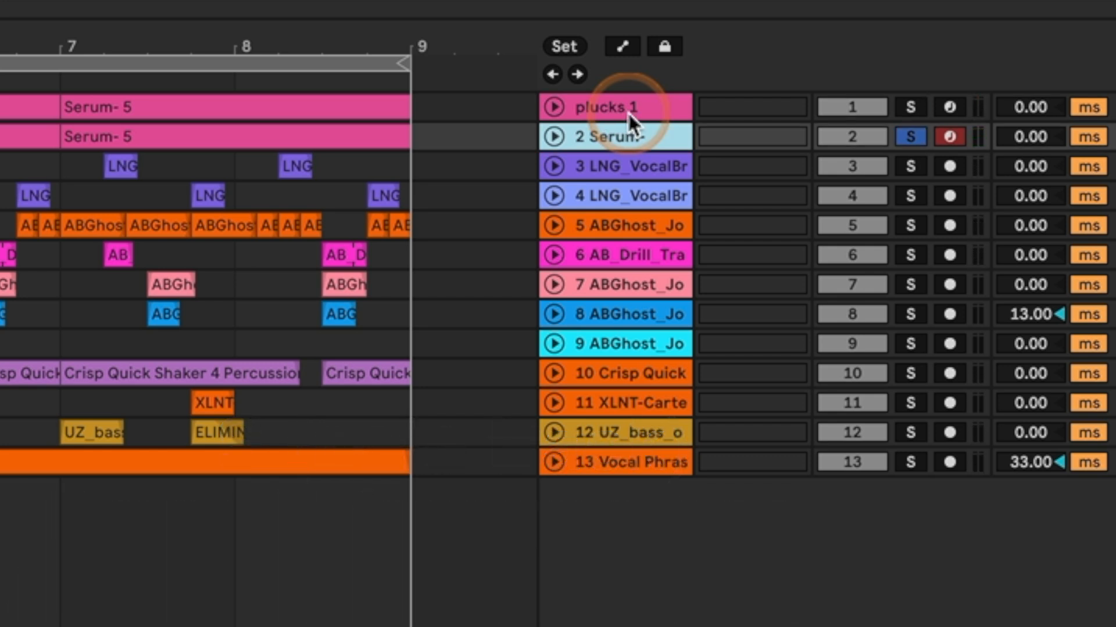
key("ctrl+r")
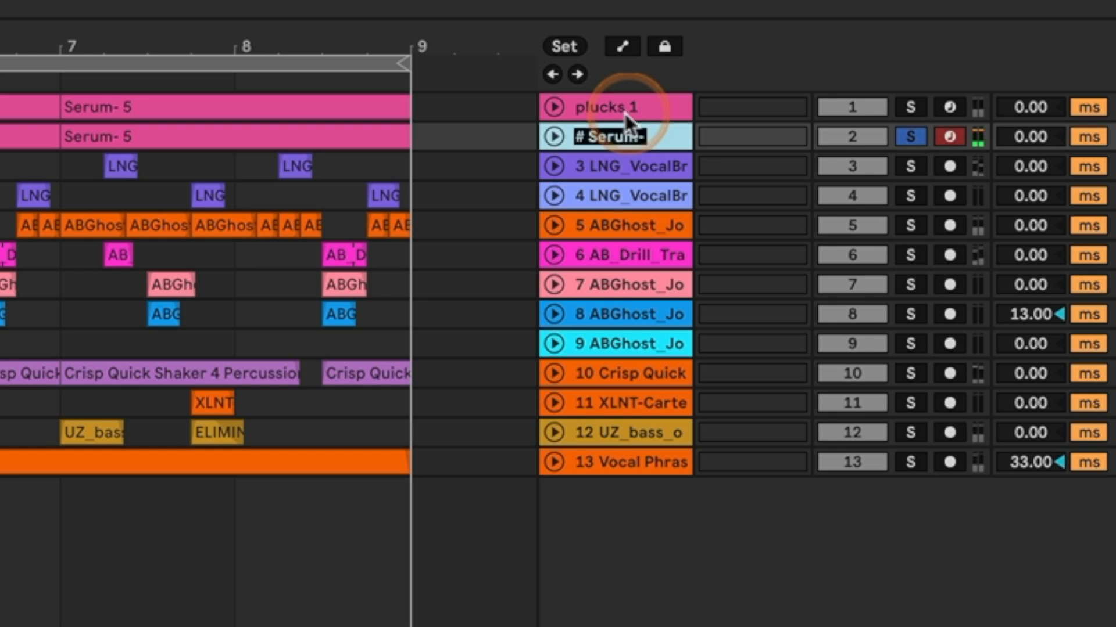
type("plucks 2")
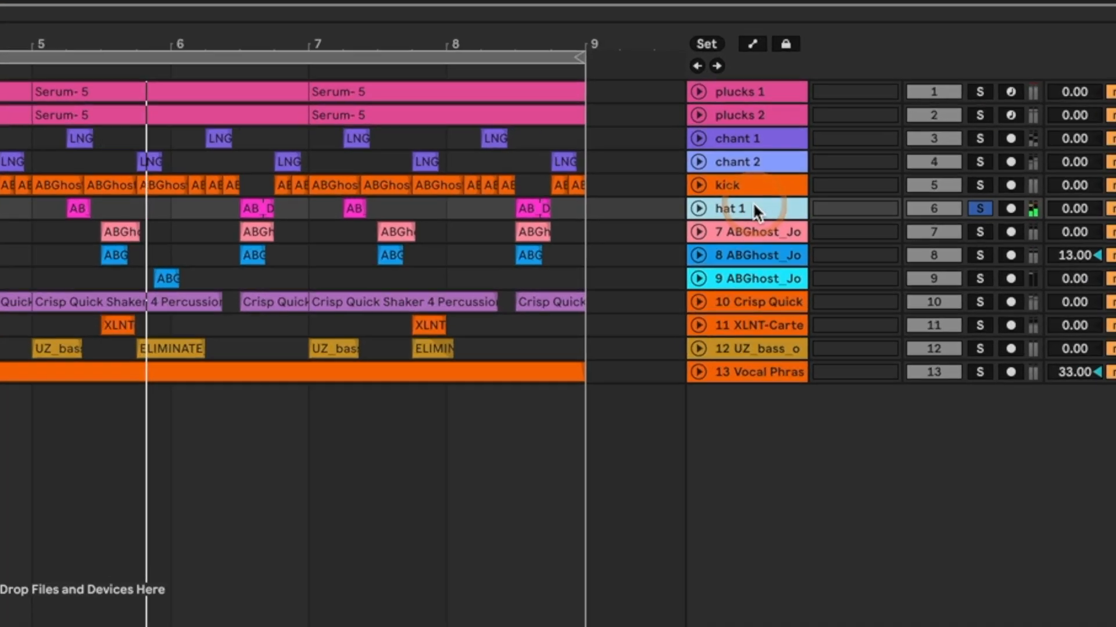
- Rename tracks 8 to 11 as snare 2, snare 3, shaker loop and shaker 2
type("snare 2")
key("Tab")
type("snare 3")
key("Tab")
type("shaker loop")
key("Tab")
type("shaker 2")
- Rename track 12 as sub bass and track 13 as VOX, and take VOX out of solo
key("Tab")
type("sub bass")
key("Tab")
type("VOX")
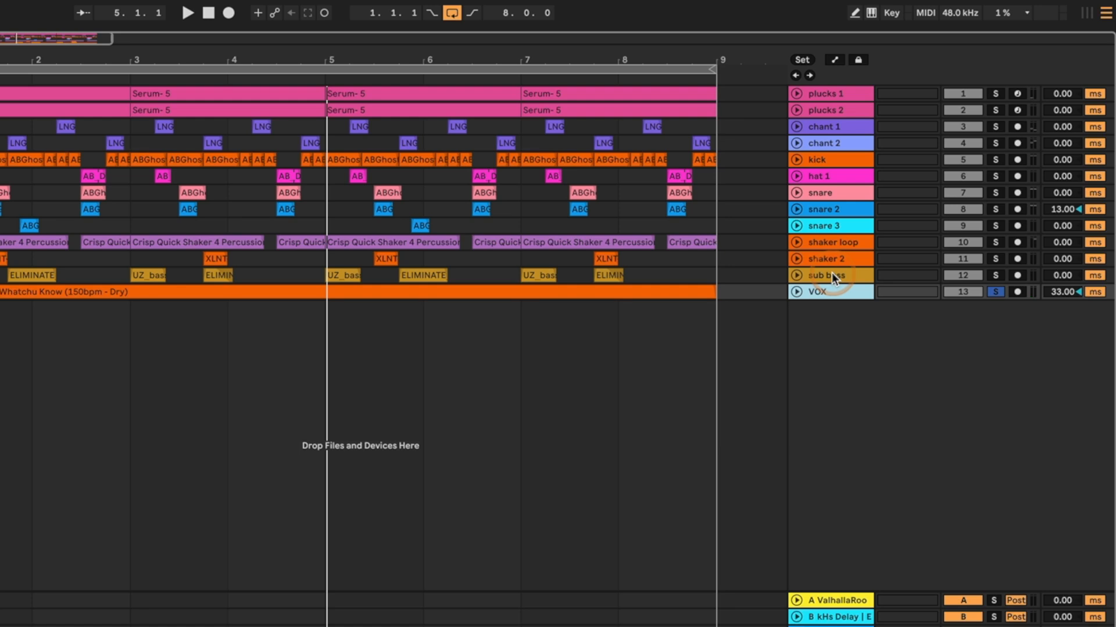
left_click(995, 292)
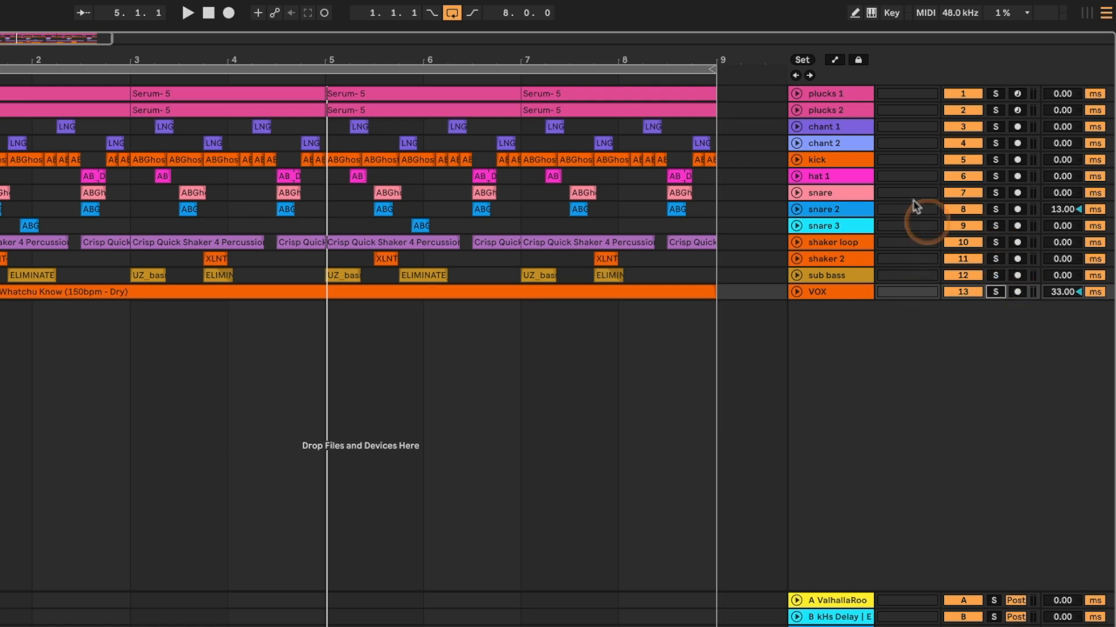
- Group plucks 1 and plucks 2 into a folded group named PLUCKS
left_click(843, 96)
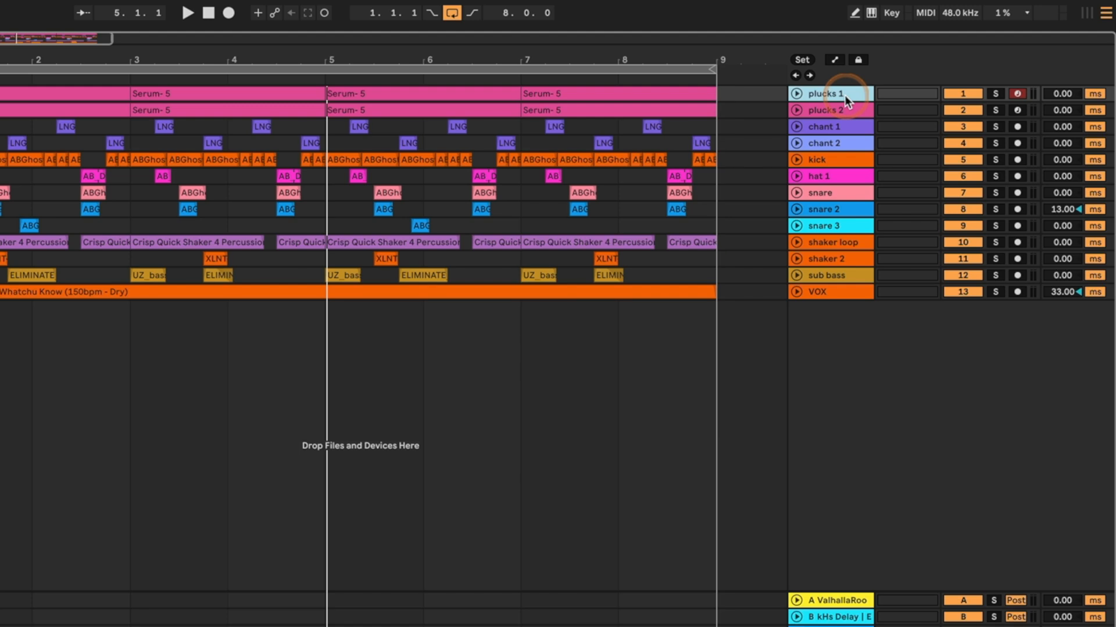
key("shift+Down")
key("ctrl+g")
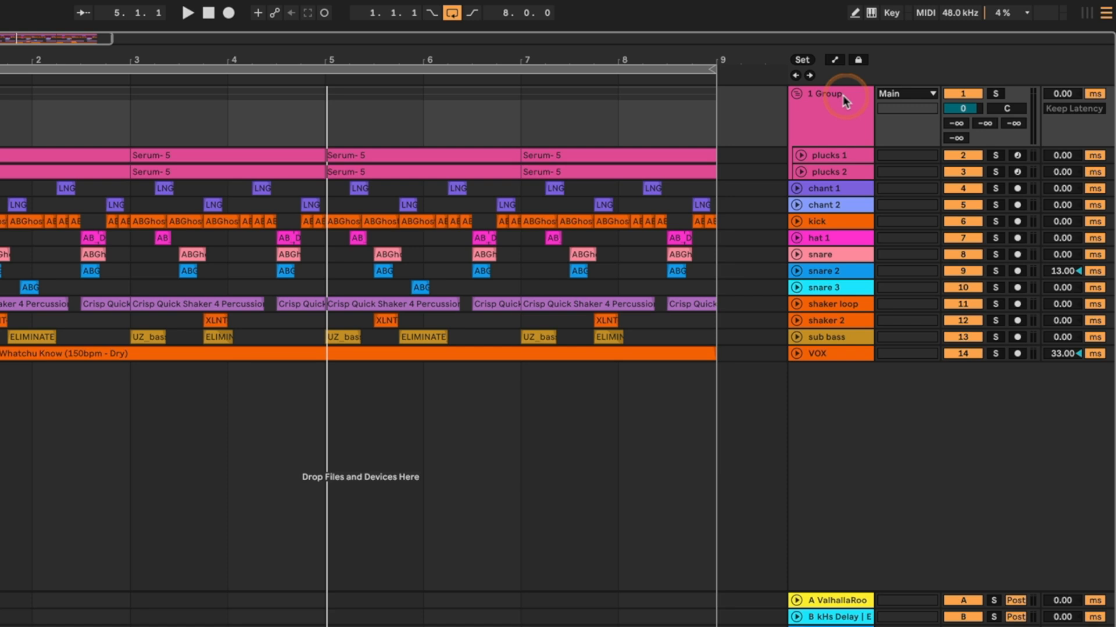
key("ctrl+r")
type("PL")
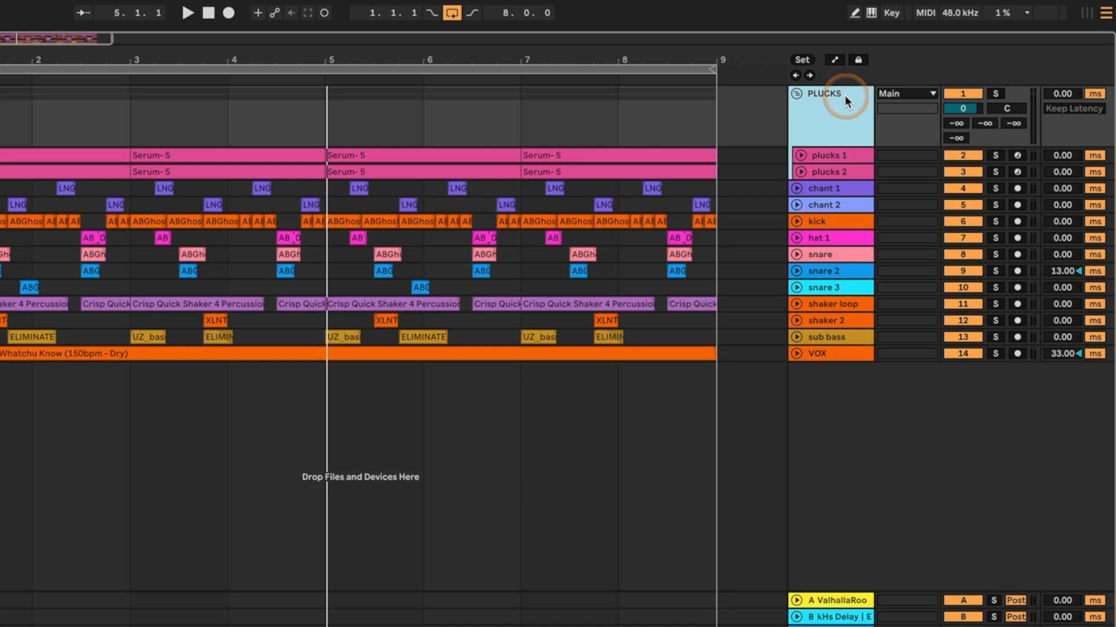
left_click(794, 93)
- Group chant 1 and chant 2 into a folded group named CHANTS
left_click(836, 110)
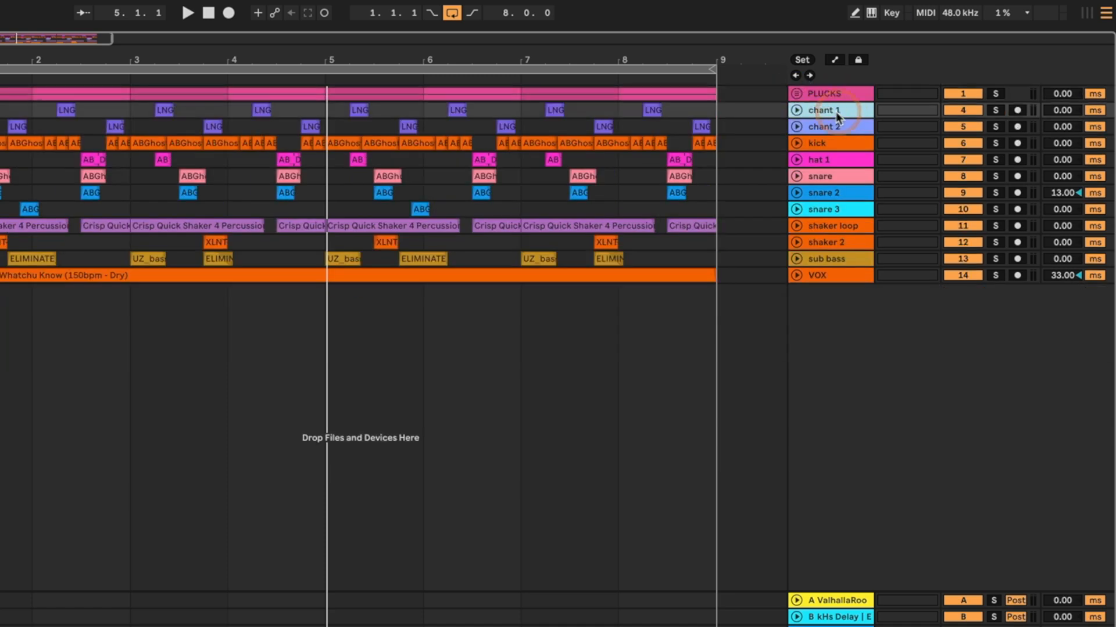
key("shift+Down")
key("ctrl+g")
key("ctrl+r")
type("V")
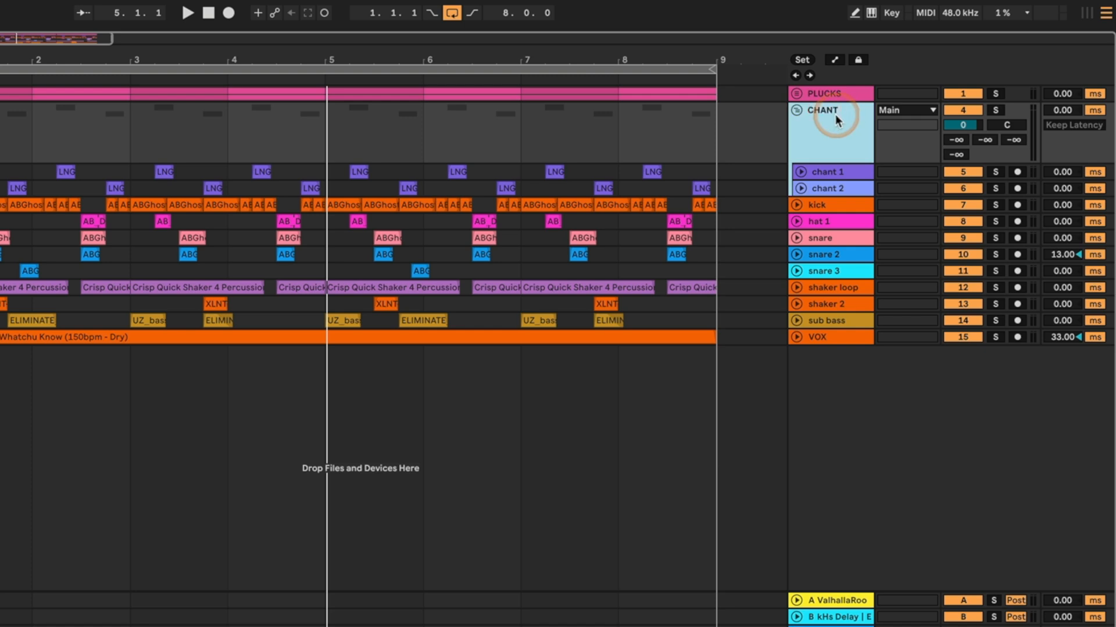
left_click(796, 109)
- Group the snare, snare 2 and snare 3 tracks into a folded group named SNARE
left_click(816, 127)
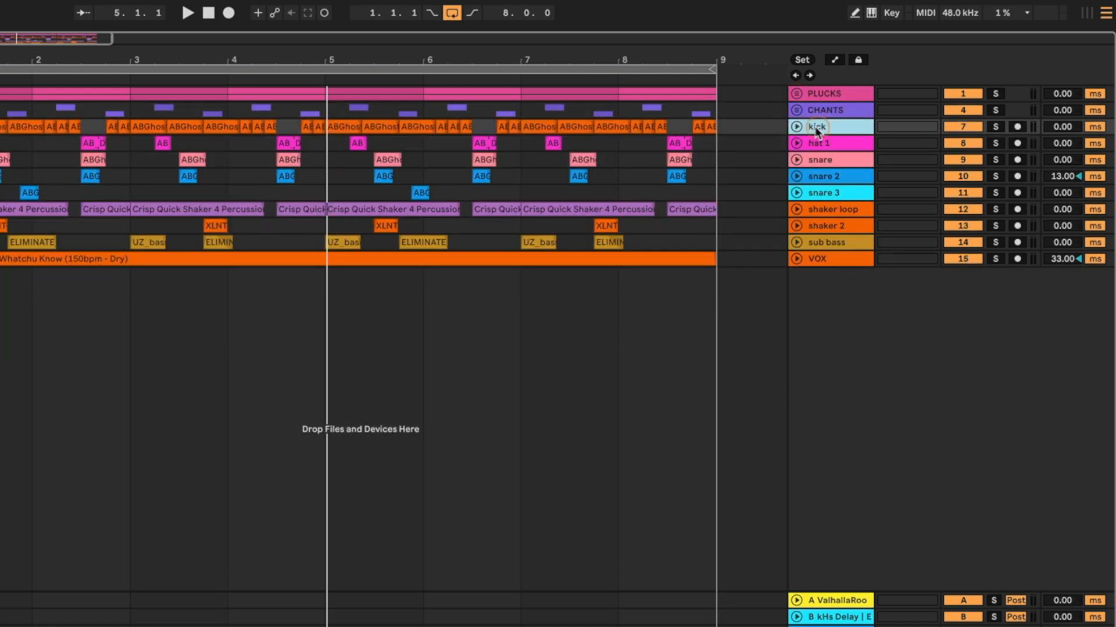
left_click(821, 162)
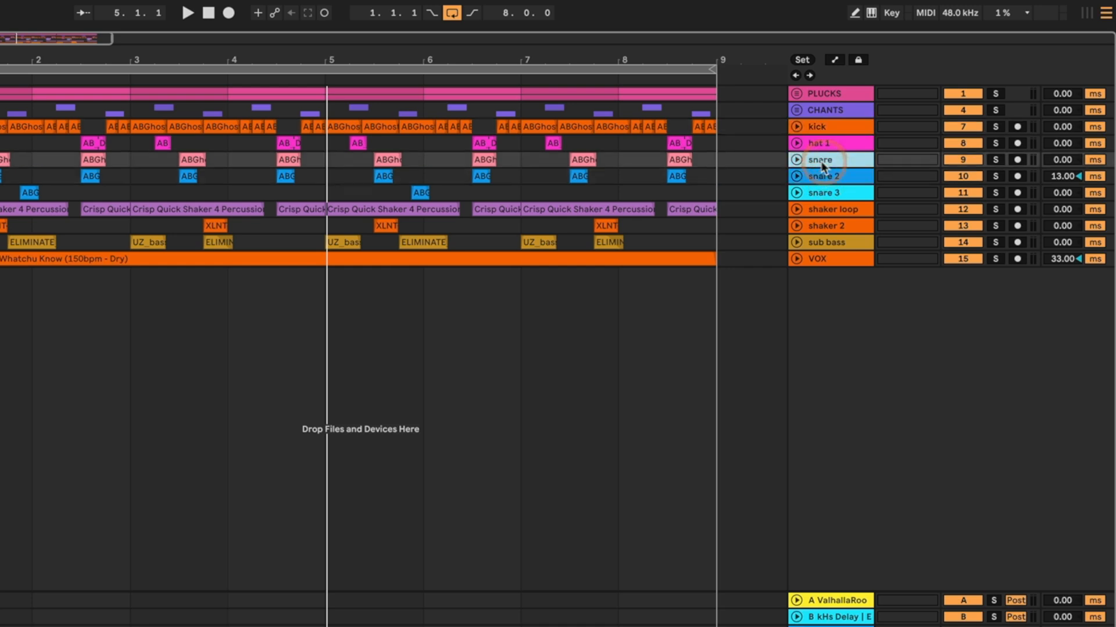
key("shift+Down")
key("shift+Down")
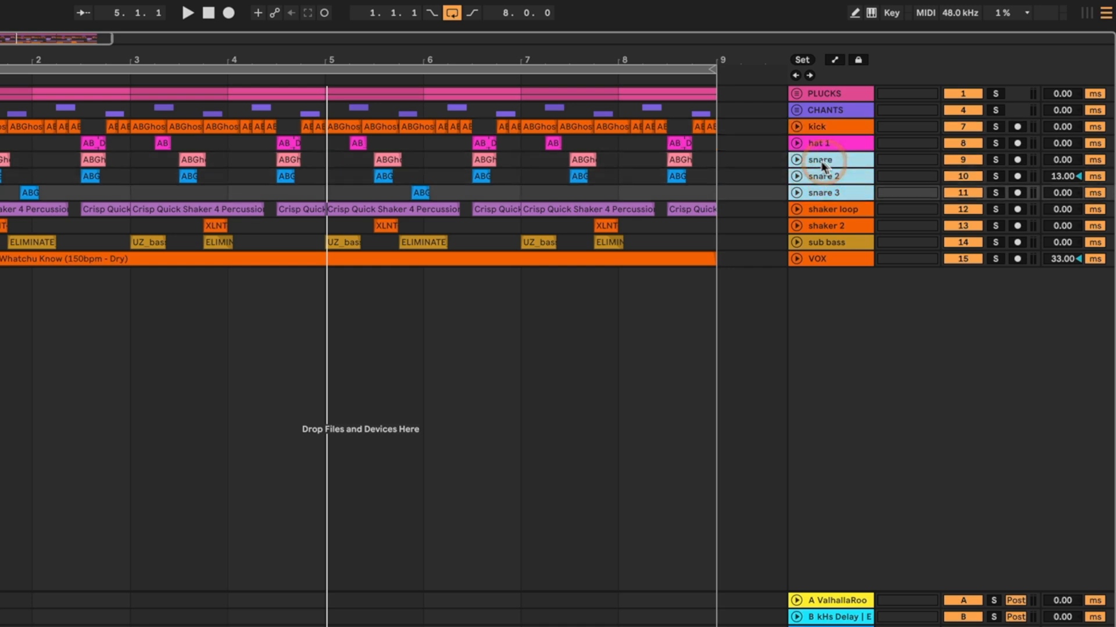
key("ctrl+g")
left_click(823, 161)
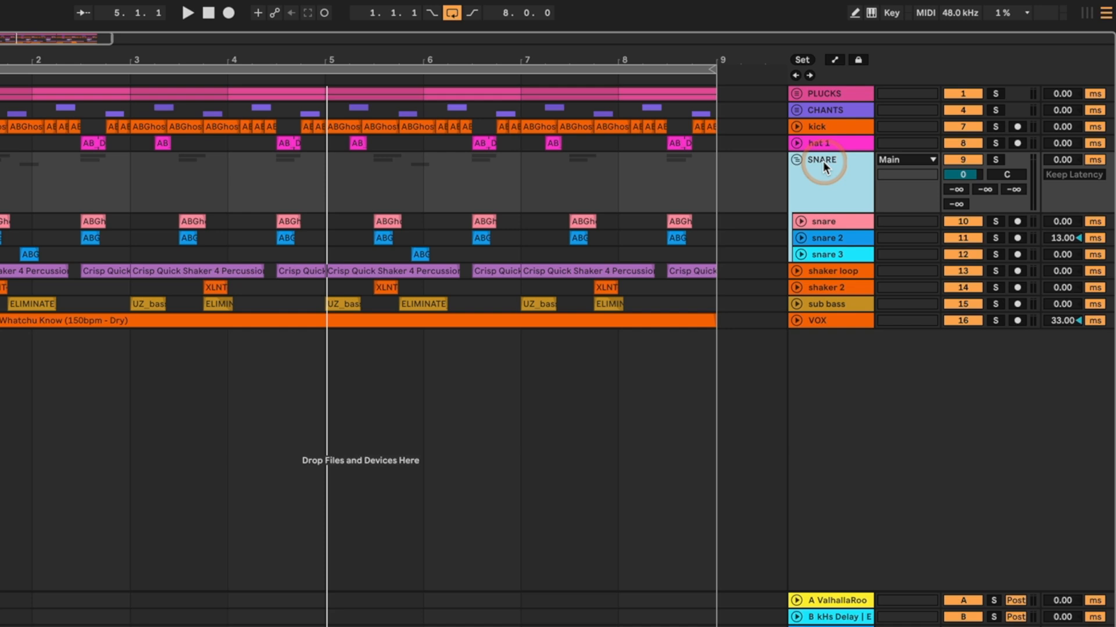
double_click(823, 165)
- Move hat 1 below the SNARE group and group it with shaker loop and shaker 2 under the name TOP
left_click(836, 144)
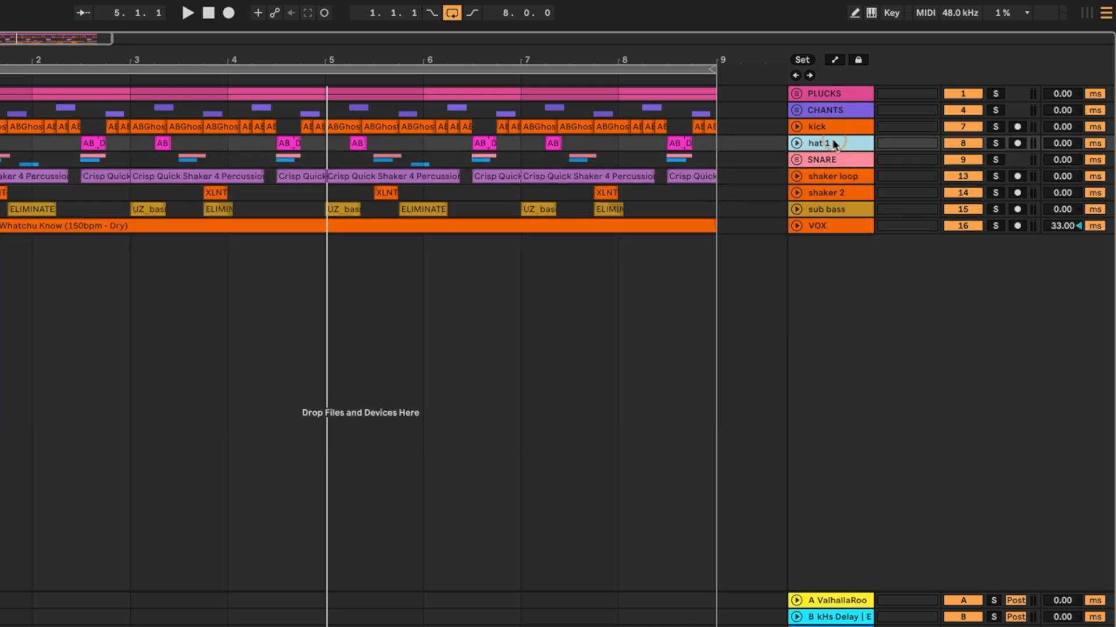
left_click_drag(836, 145, 847, 174)
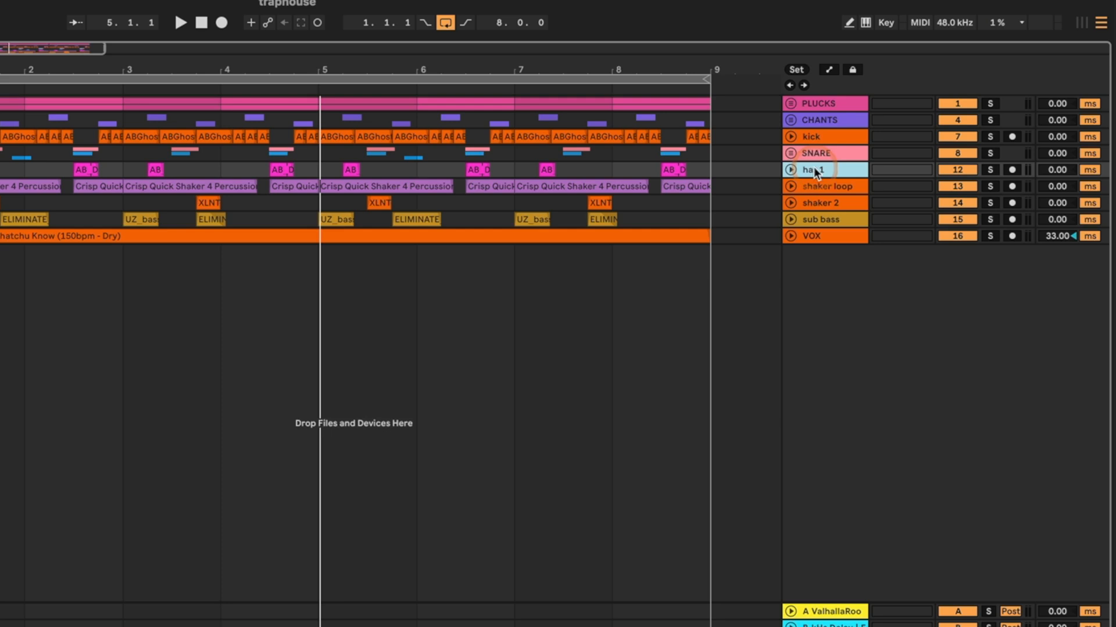
key("shift+Down")
key("shift+Down")
key("super+g")
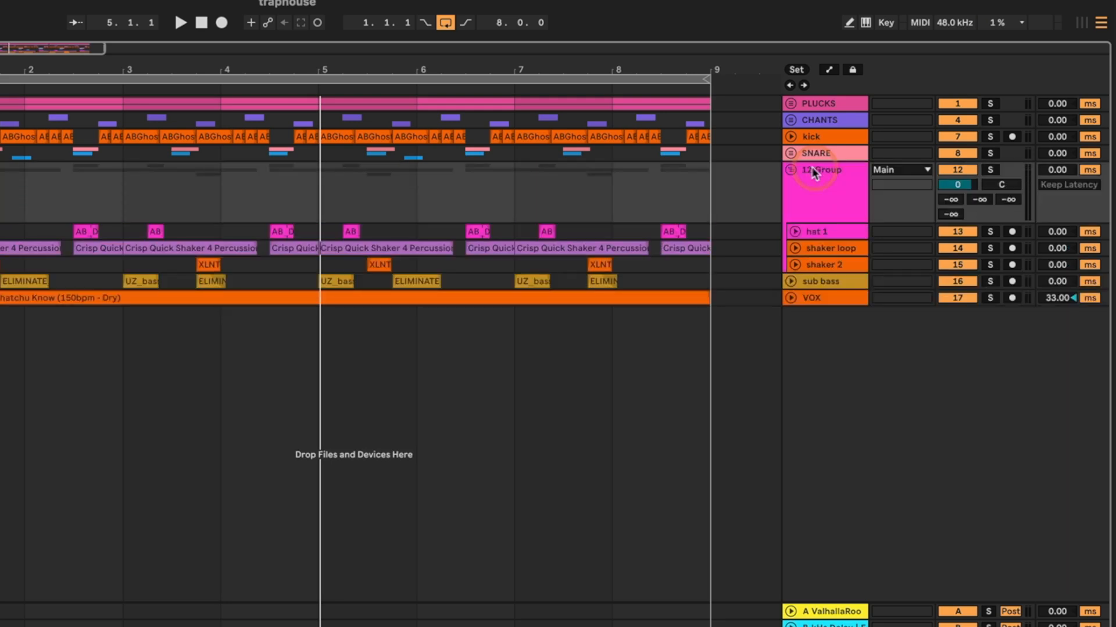
type("P")
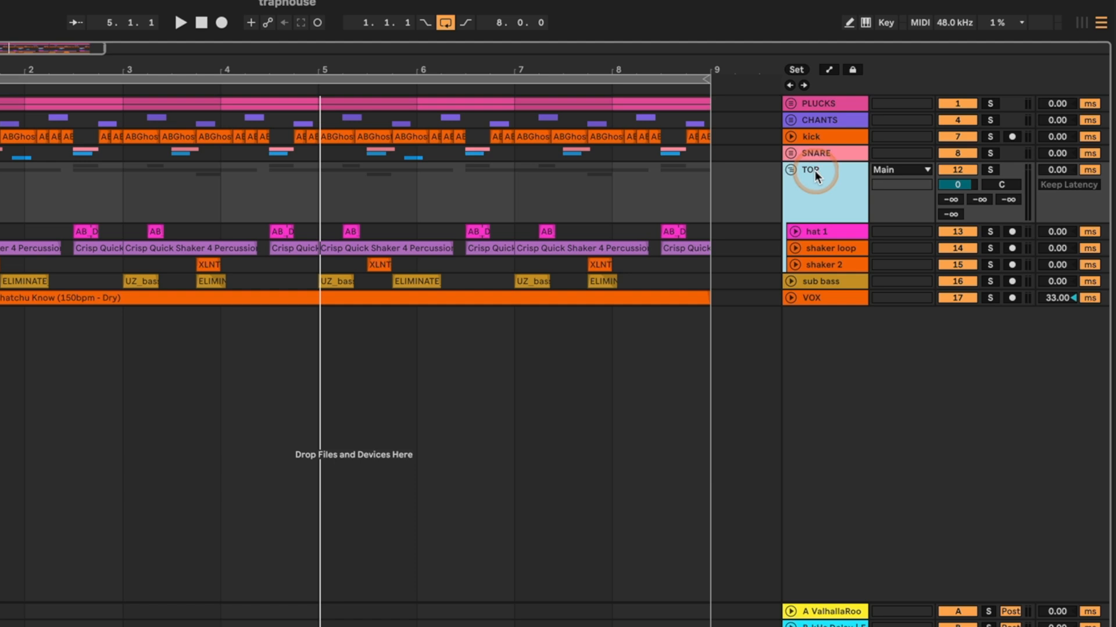
- Color the TOP group yellow, the kick track dark blue and the SNARE group red
right_click(813, 170)
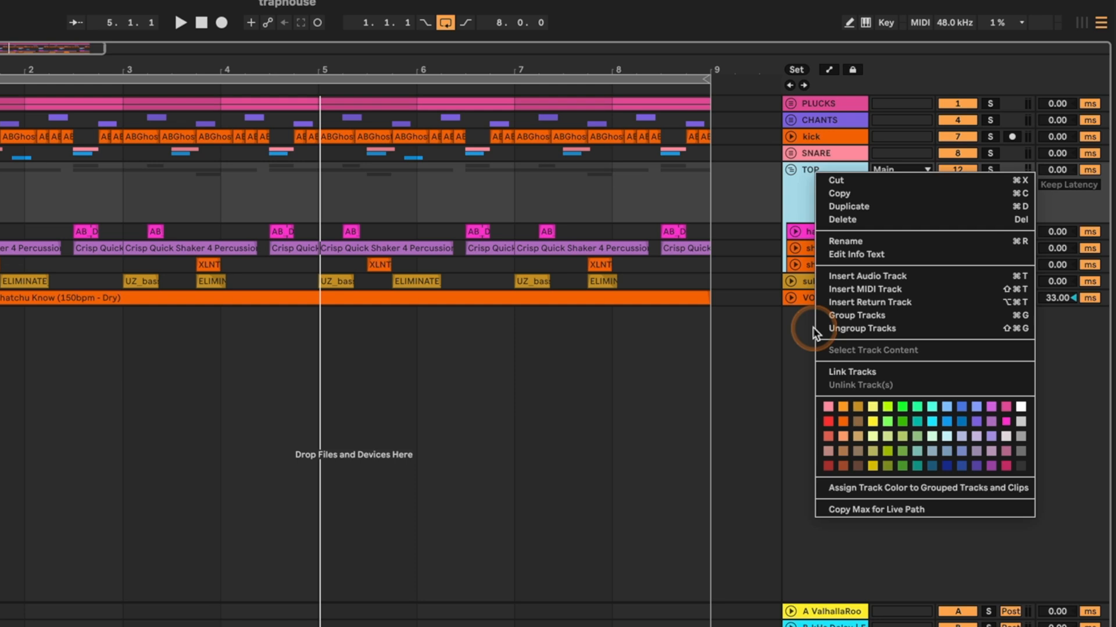
left_click(872, 407)
right_click(834, 139)
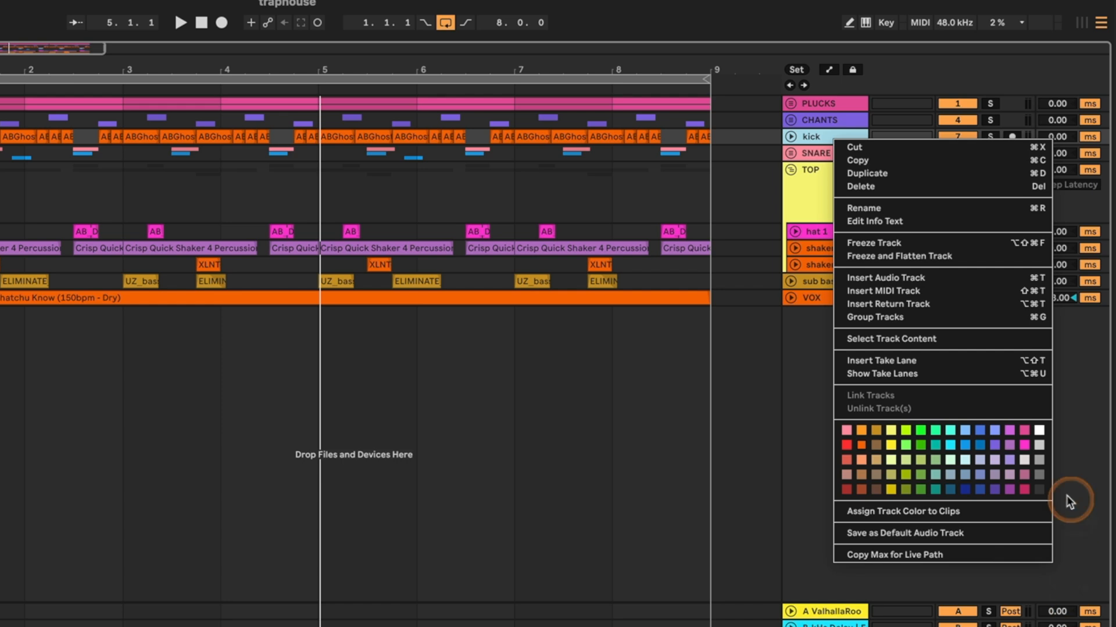
left_click(966, 491)
right_click(819, 154)
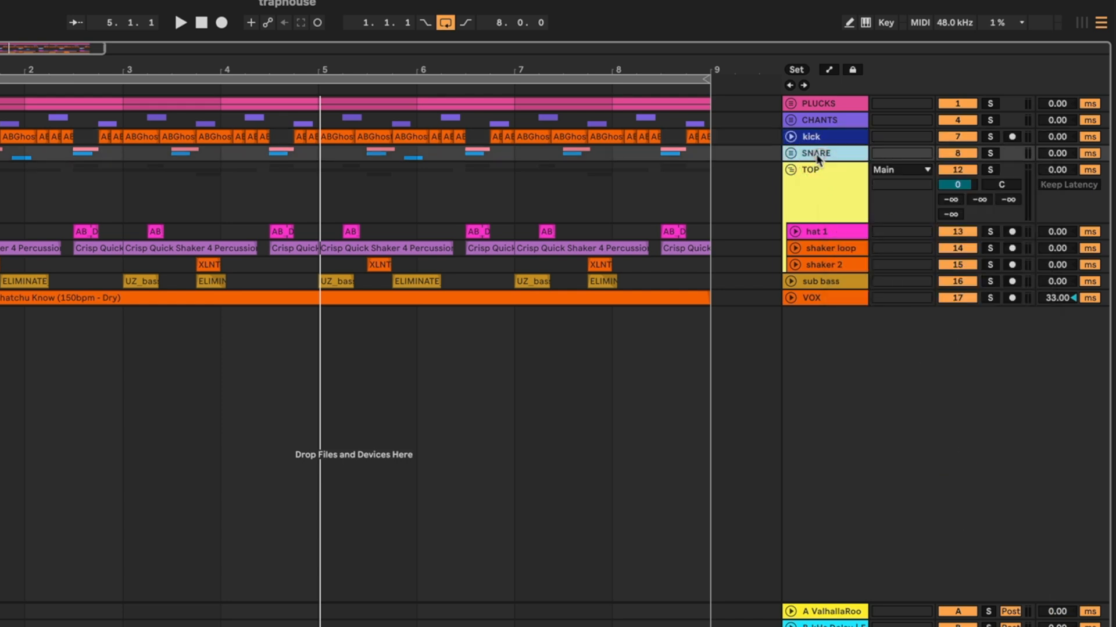
left_click(833, 405)
- Group the kick track and the SNARE group into a folded group named KNS
left_click(831, 135)
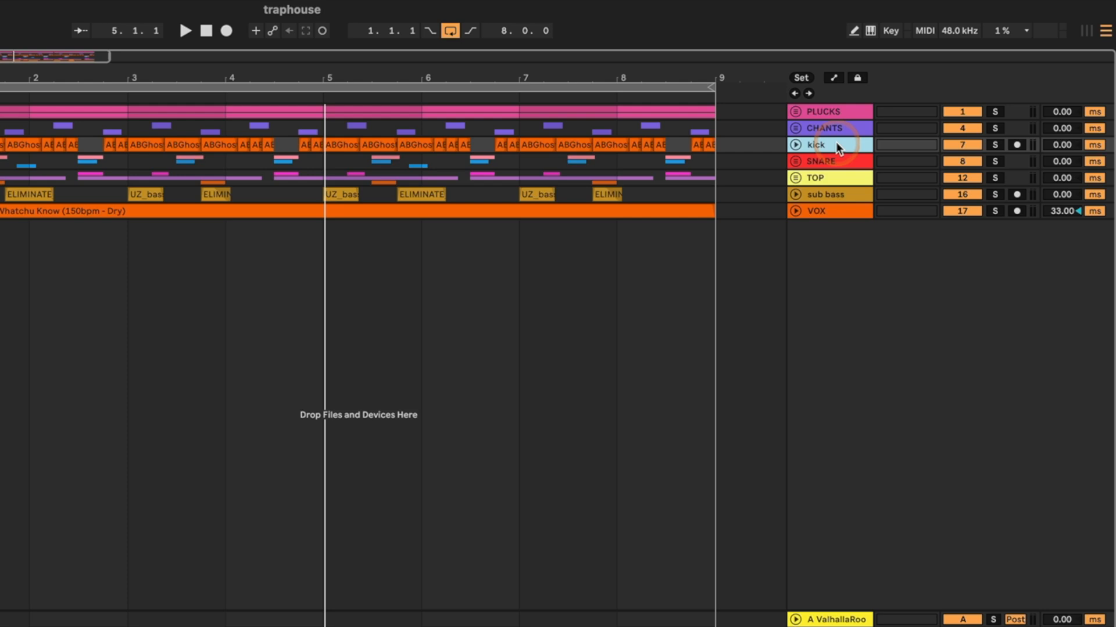
key("shift+Down")
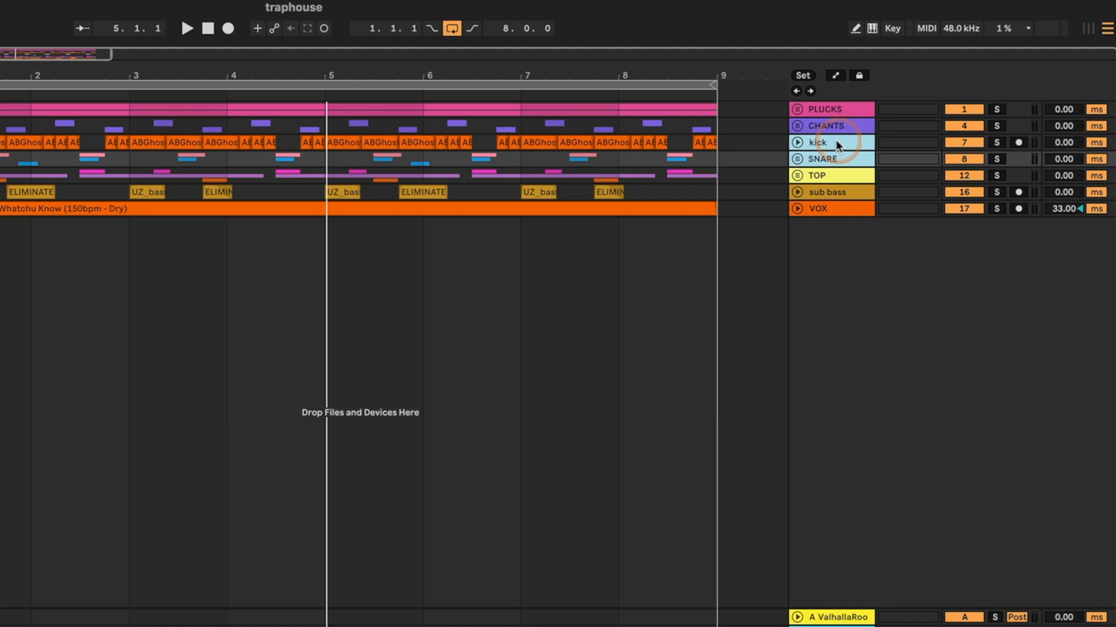
key("ctrl+g")
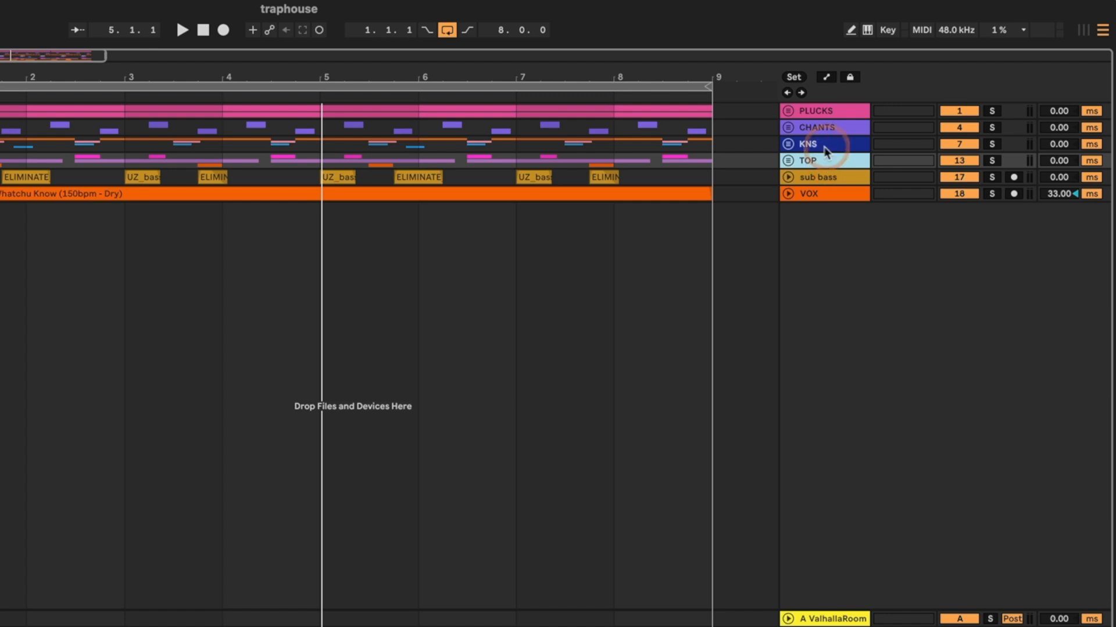
- Group the KNS and TOP groups into a folded group named DRUMZ
left_click(825, 146)
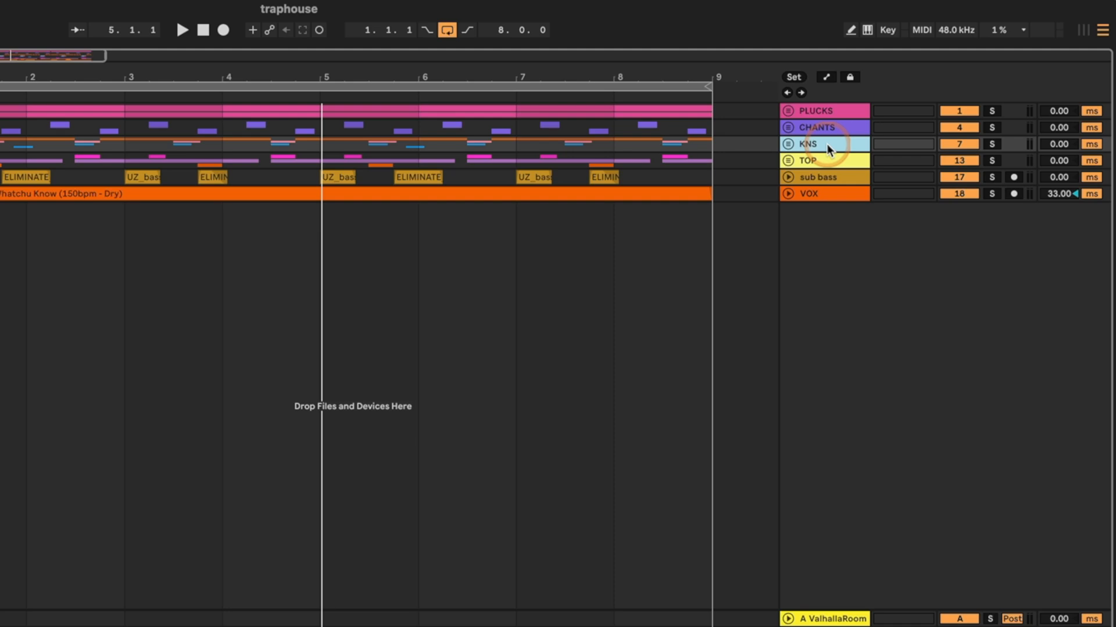
key("shift+Down")
key("ctrl+g")
left_click(827, 146)
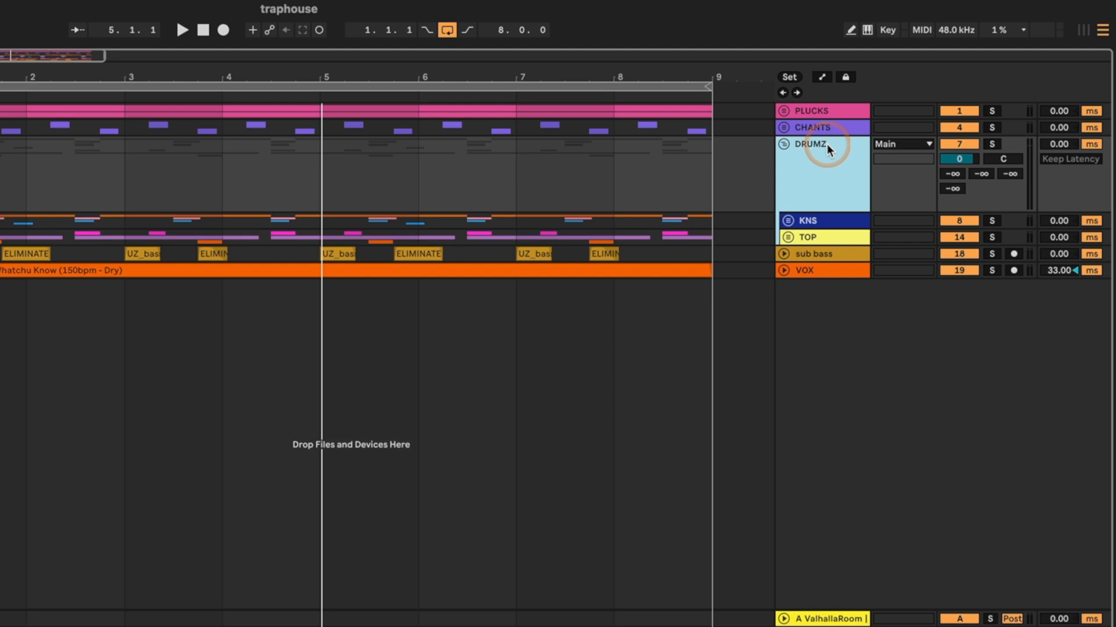
left_click(783, 144)
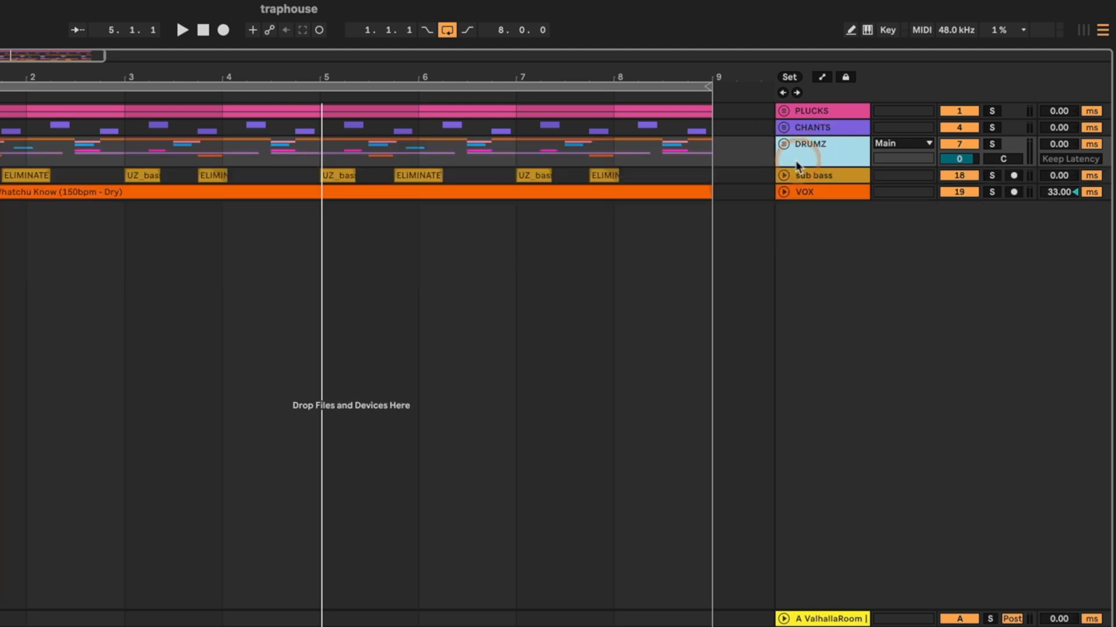
- Move the VOX track directly below CHANTS and group it with PLUCKS and CHANTS into a folded group named MIDZ
left_click(820, 111)
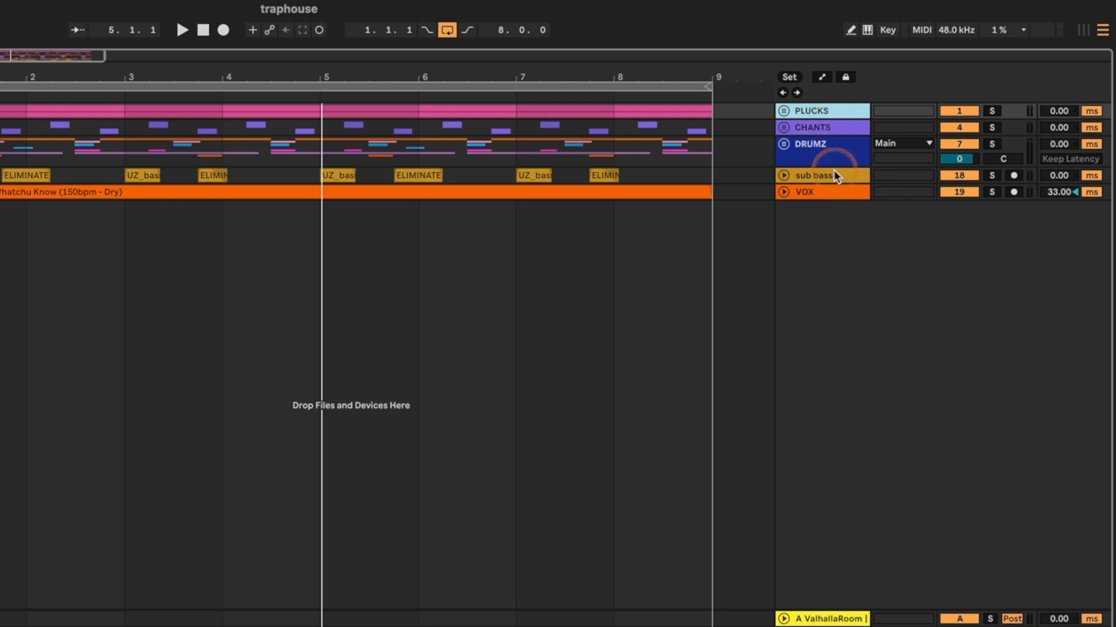
left_click_drag(814, 190, 820, 144)
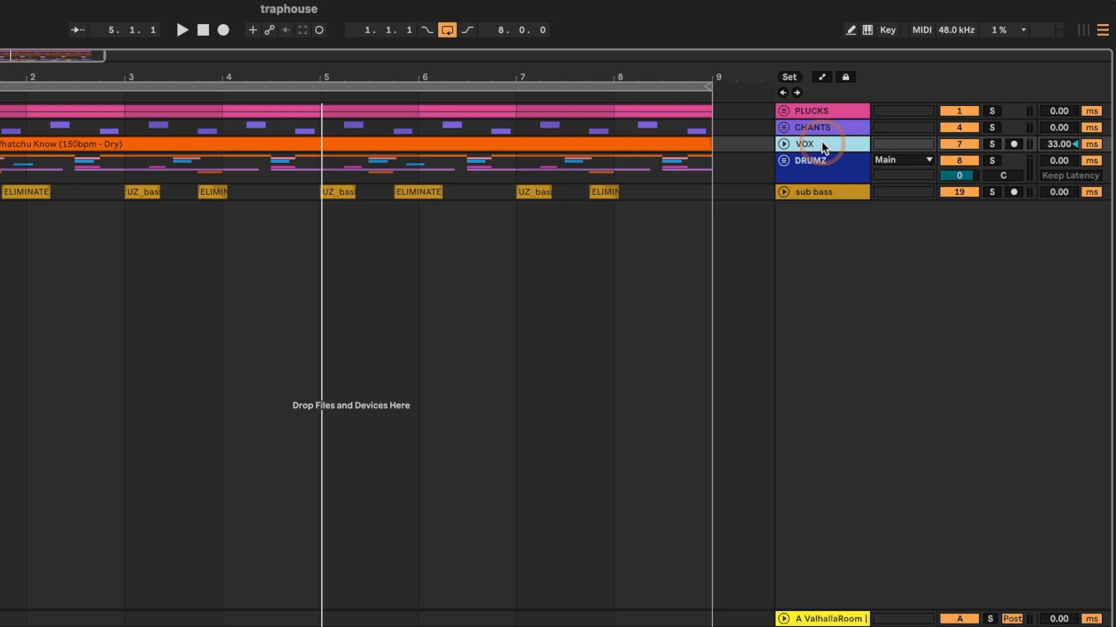
left_click(824, 113)
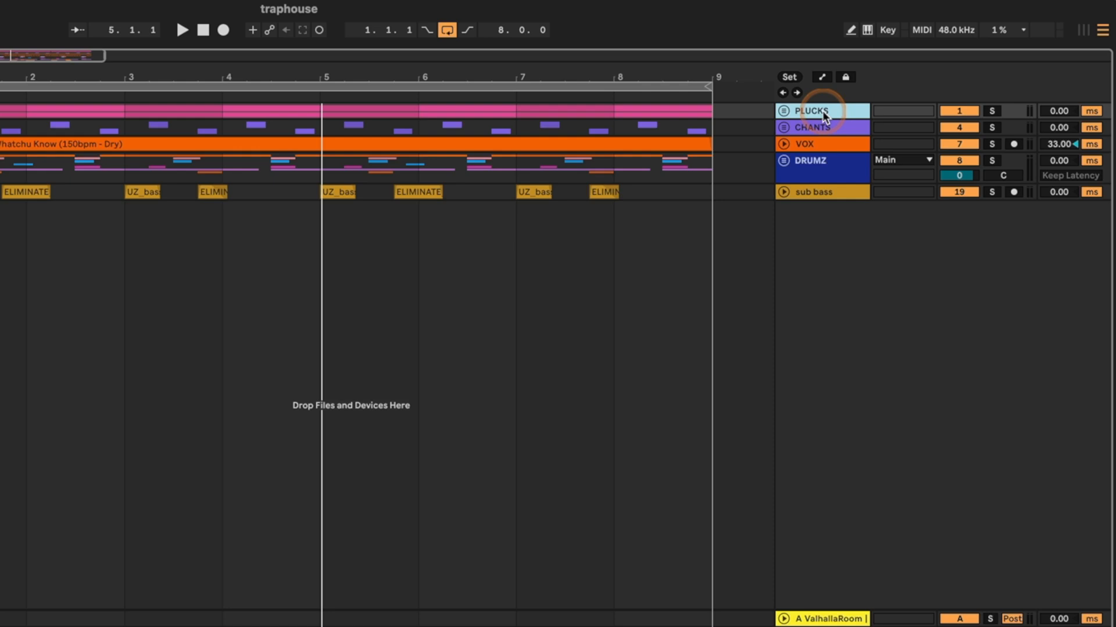
key("shift+Down")
key("shift+Down")
key("super+g")
left_click(817, 115)
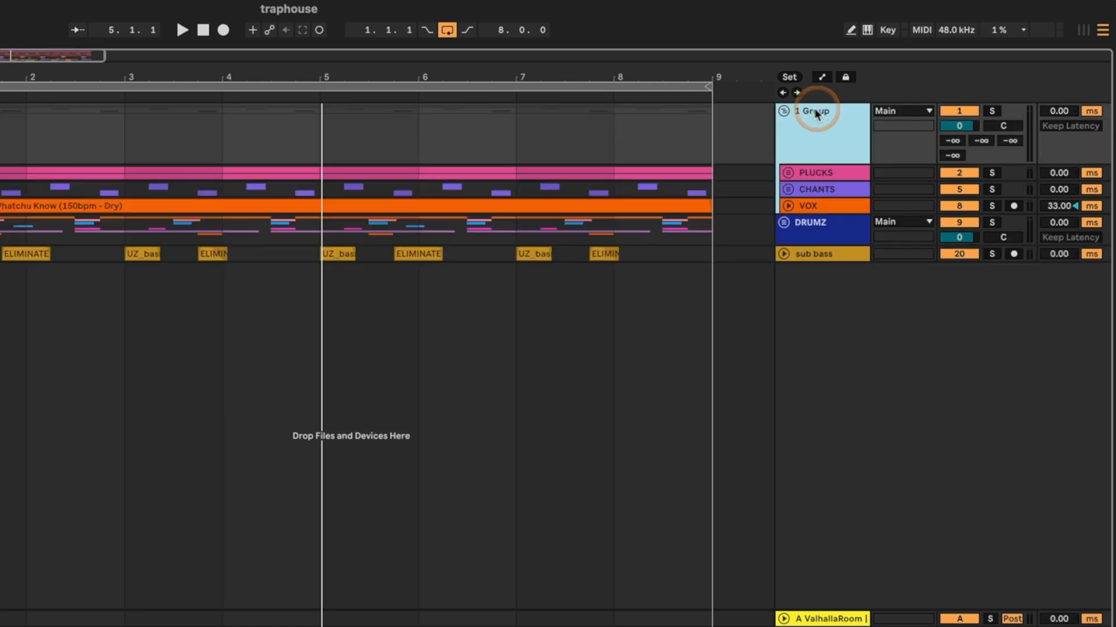
key("super+r")
type("MIDZ")
left_click(783, 110)
left_click(825, 158)
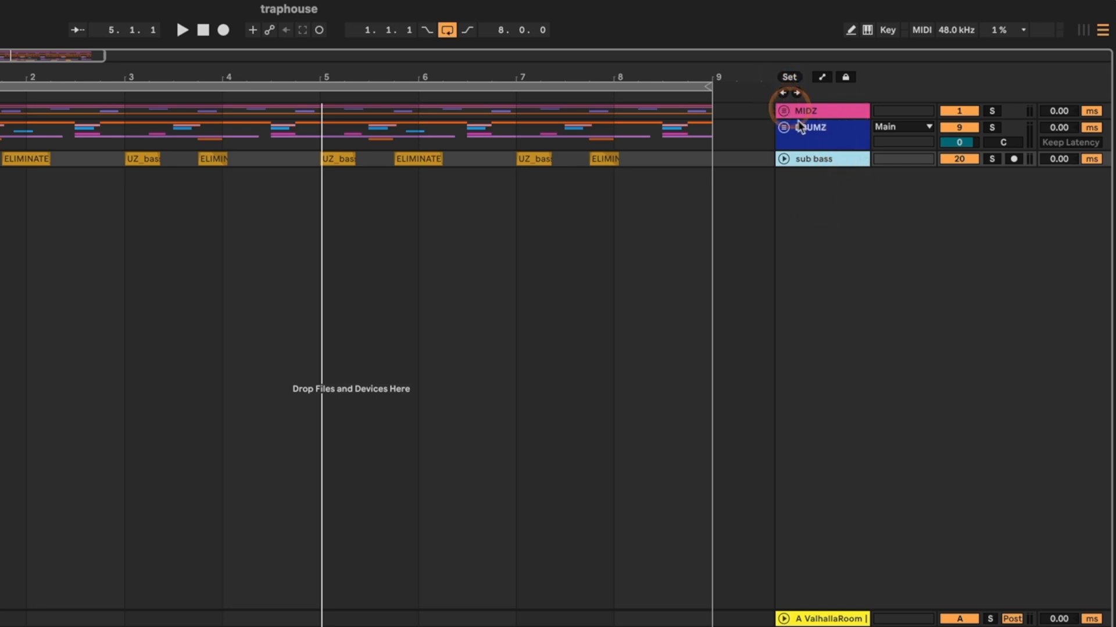
- Unfold the MIDZ group and play the loop with MIDZ soloed
left_click(784, 110)
left_click(992, 111)
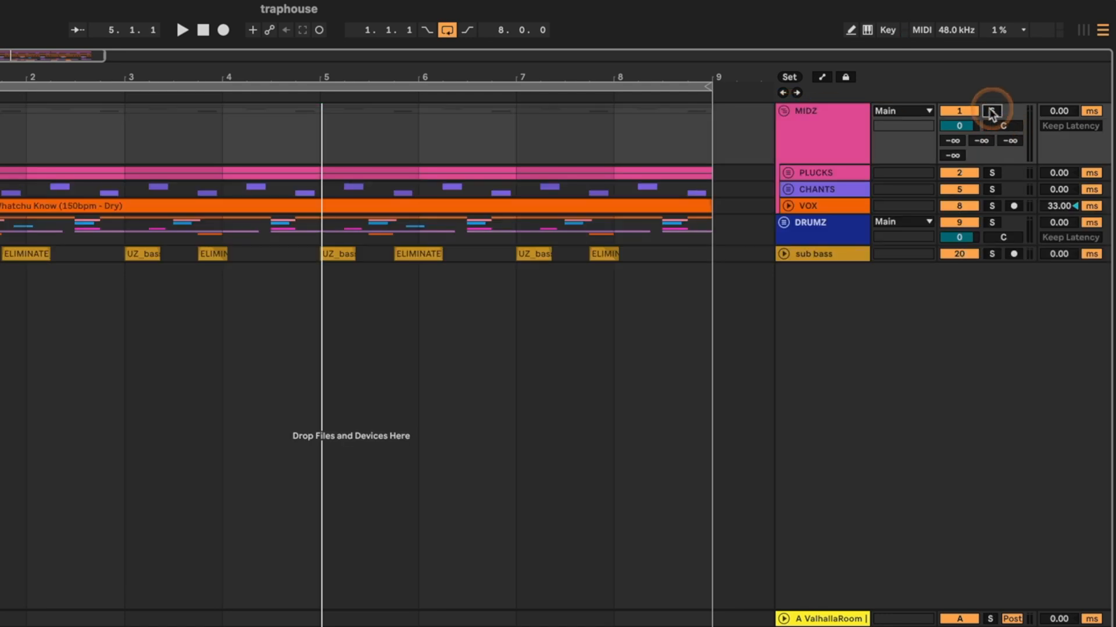
key("space")
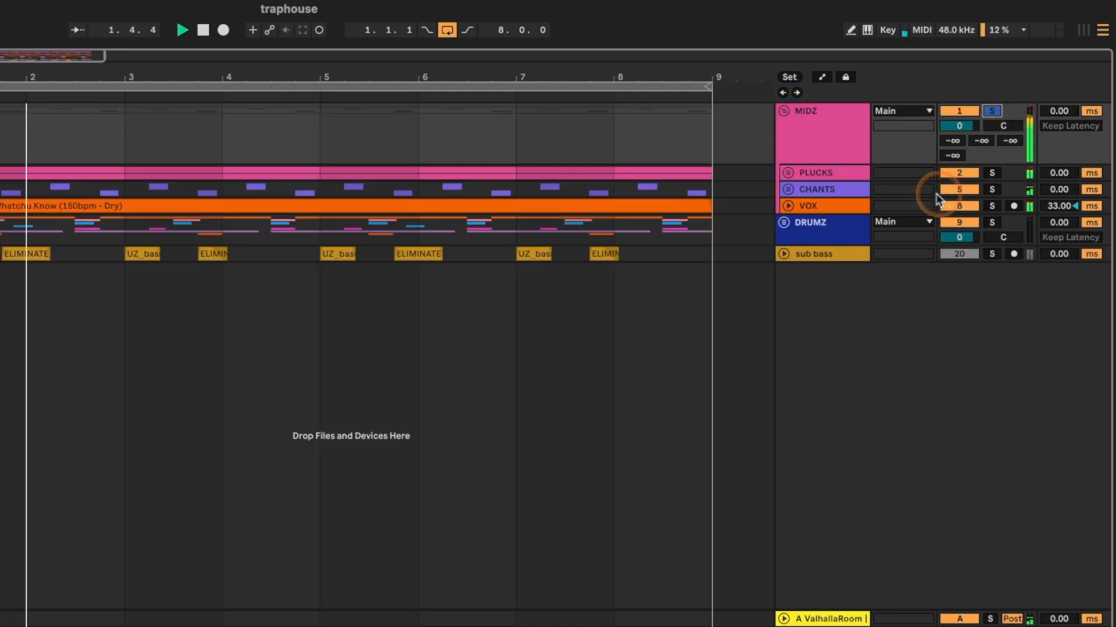
- Unfold the PLUCKS group, add Ozone 11 Imager to it and play the loop to view its stereo image
left_click(787, 173)
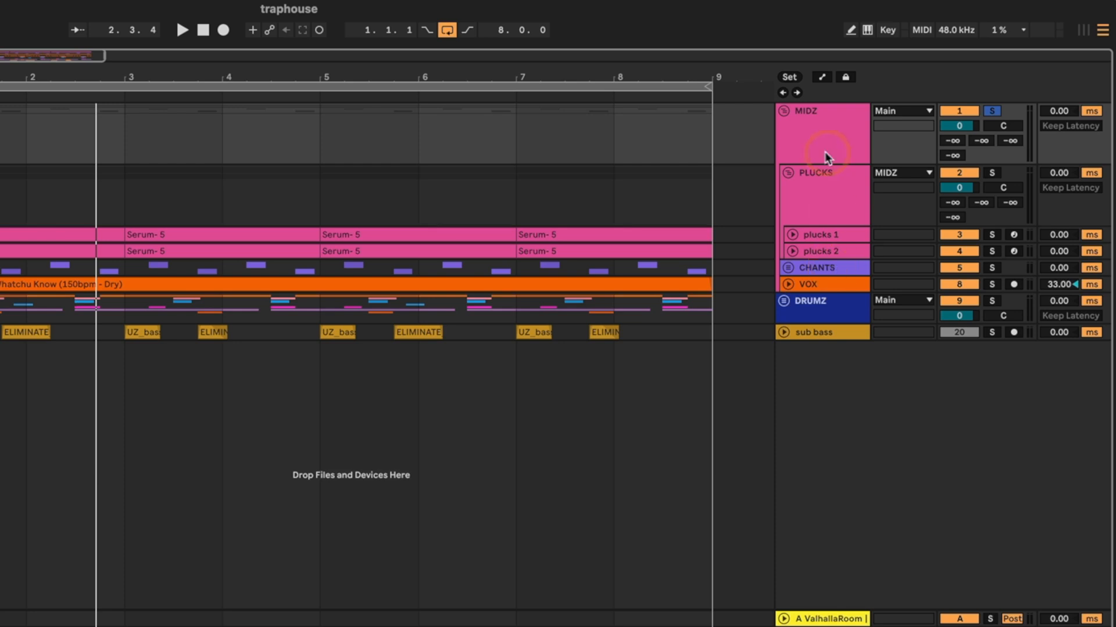
left_click(824, 175)
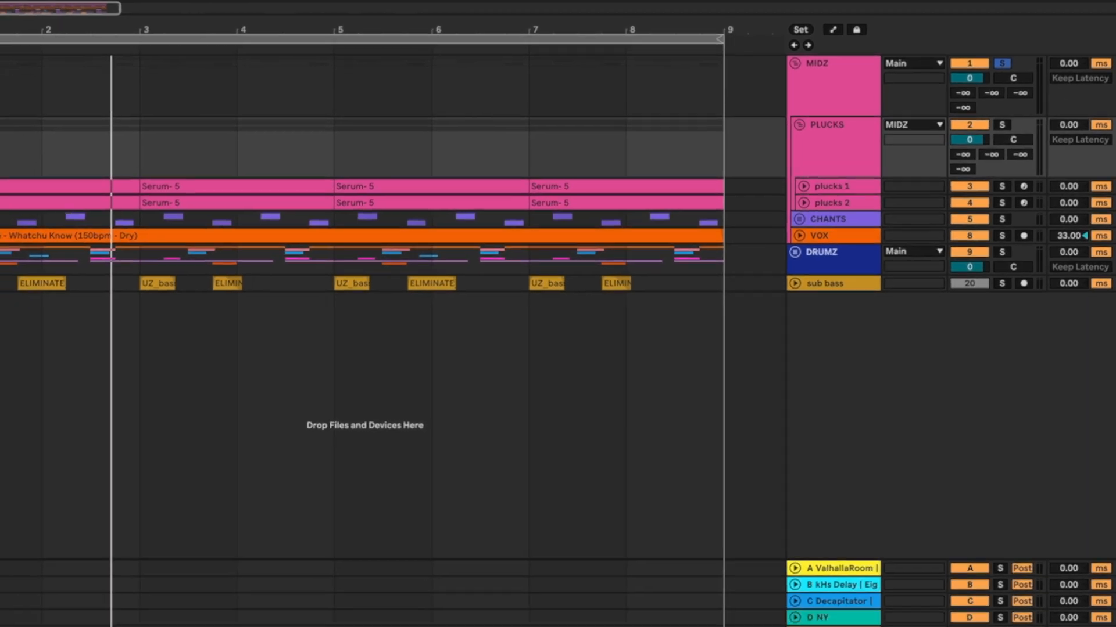
left_click_drag(0, 232, 535, 600)
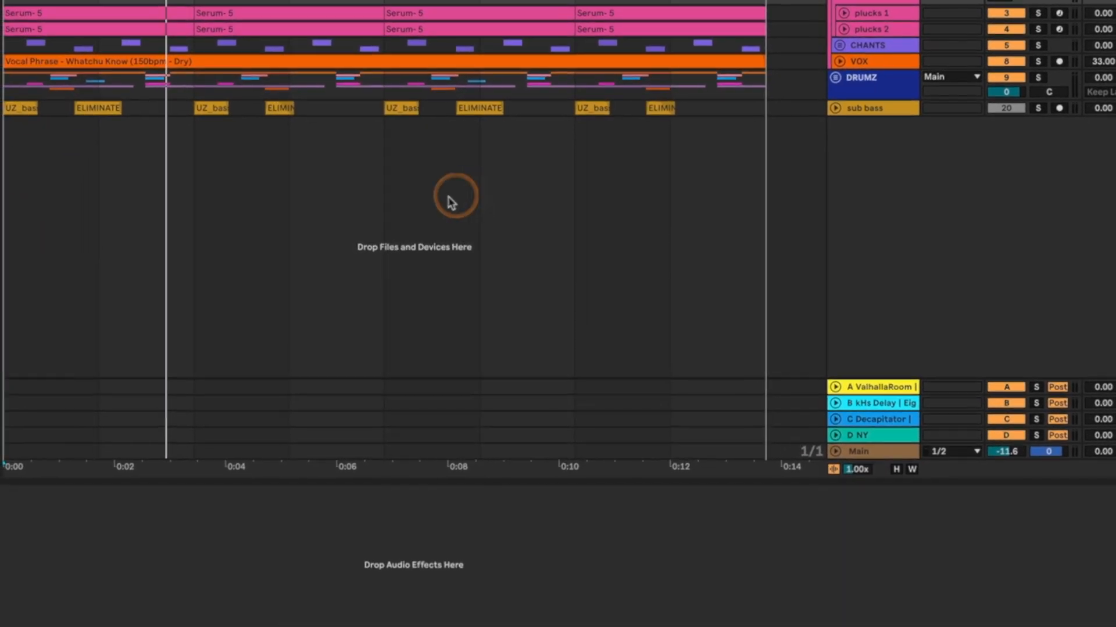
left_click_drag(145, 0, 519, 196)
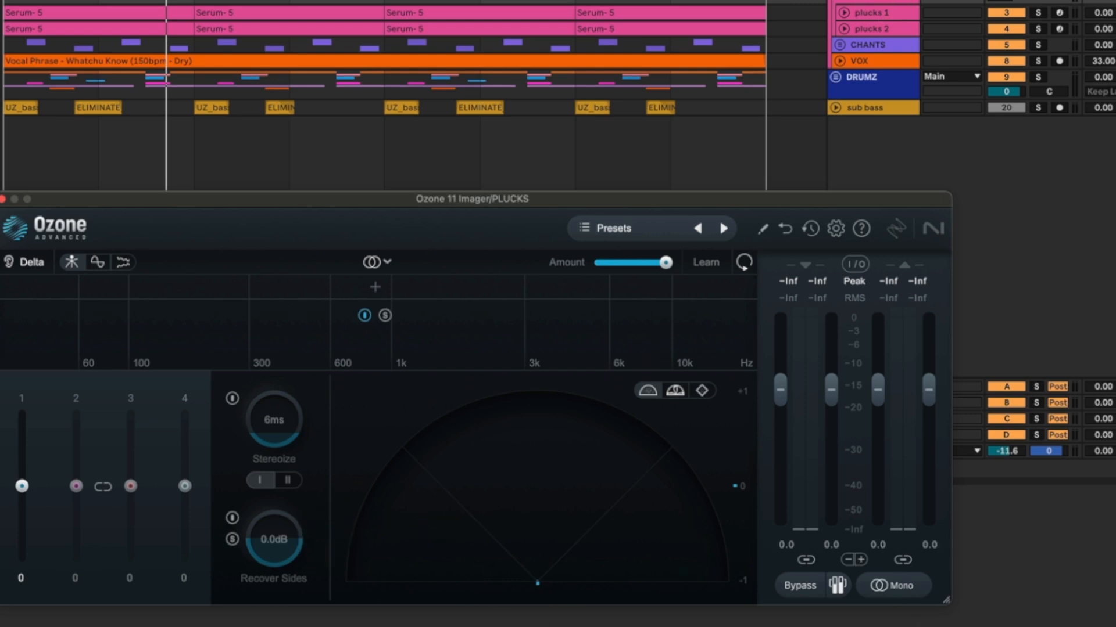
key("space")
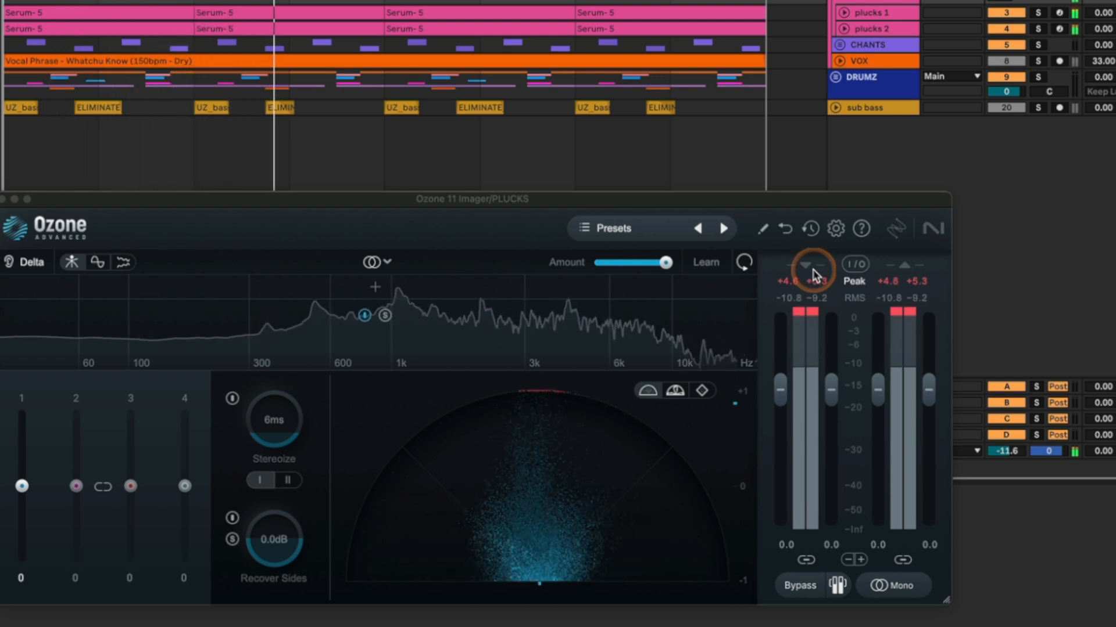
key("space")
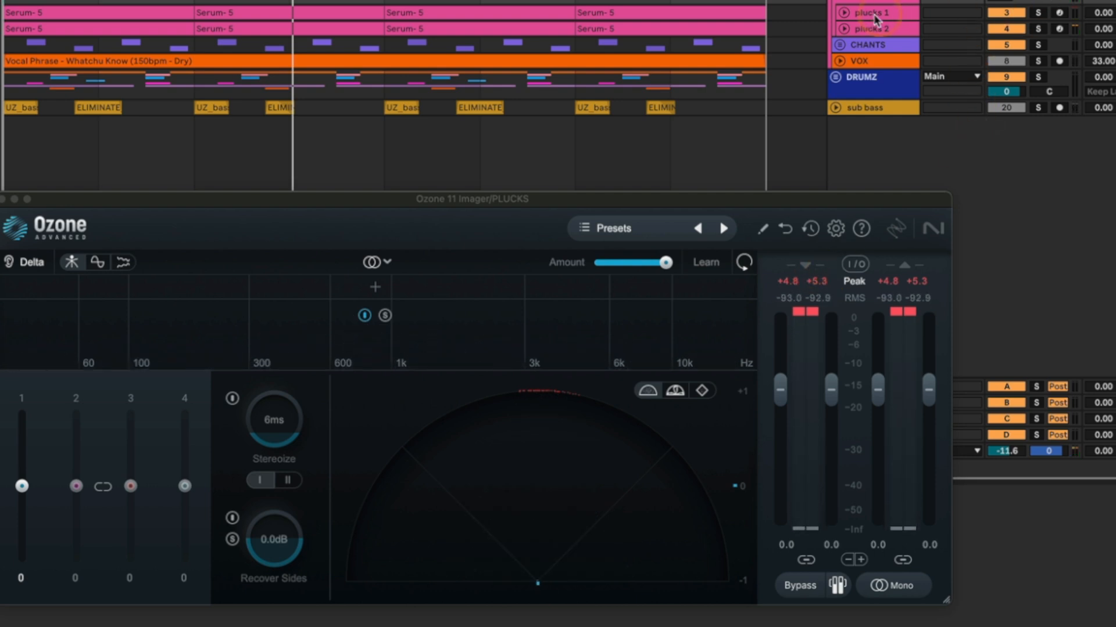
- Unfold the plucks 1 and plucks 2 tracks and audition each one soloed in the imager
left_click(843, 13)
left_click(843, 87)
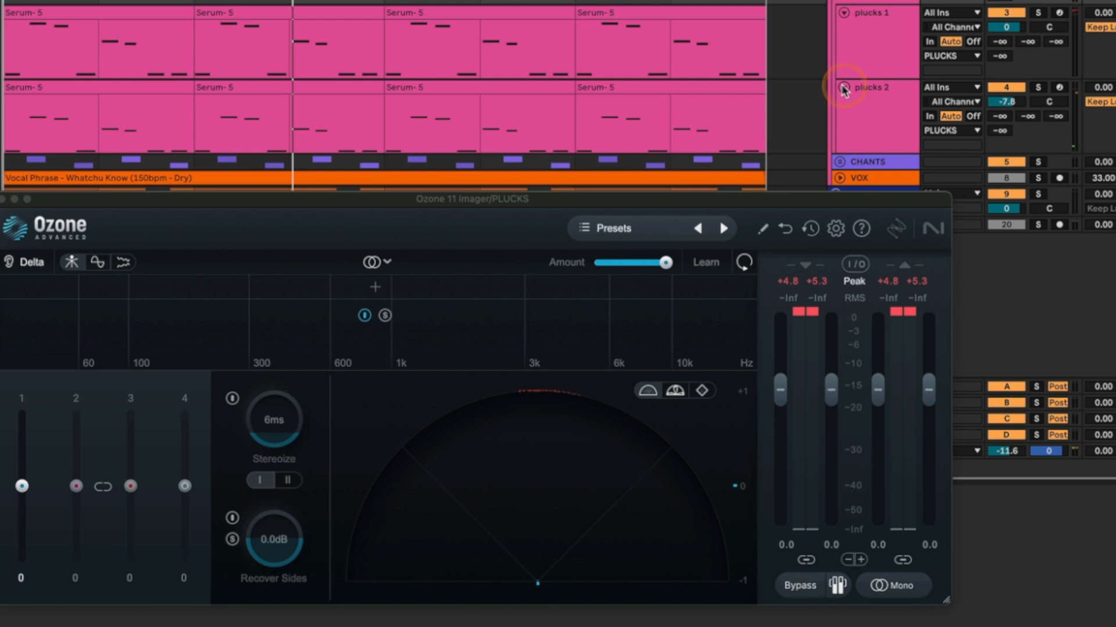
left_click(1037, 12)
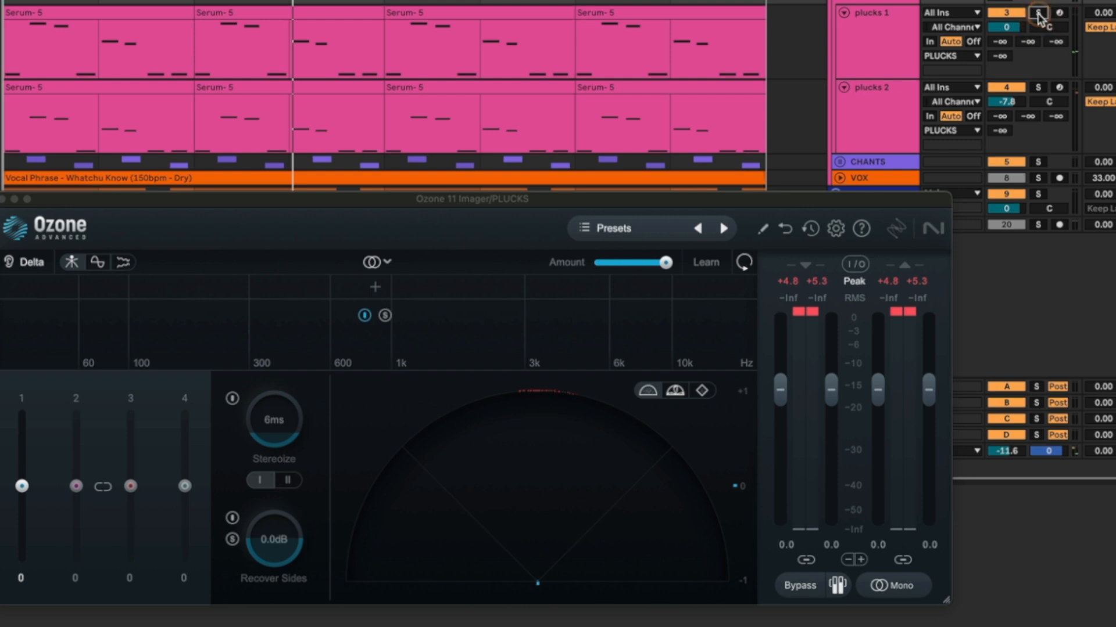
key("space")
left_click(1037, 88)
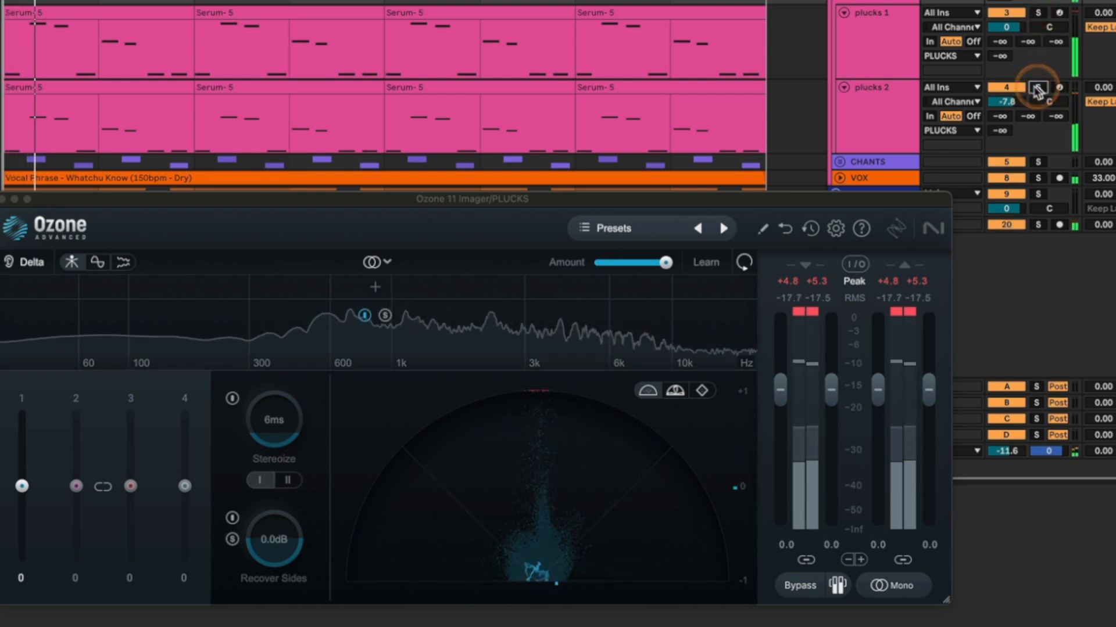
- Pan plucks 2 to 50R and plucks 1 to 36L, playing the loop to judge the stereo spread
mouse_move(1061, 103)
left_mouse_down()
mouse_move(1061, 76)
mouse_move(1049, 93)
left_mouse_up()
left_click_drag(1049, 27, 1051, 33)
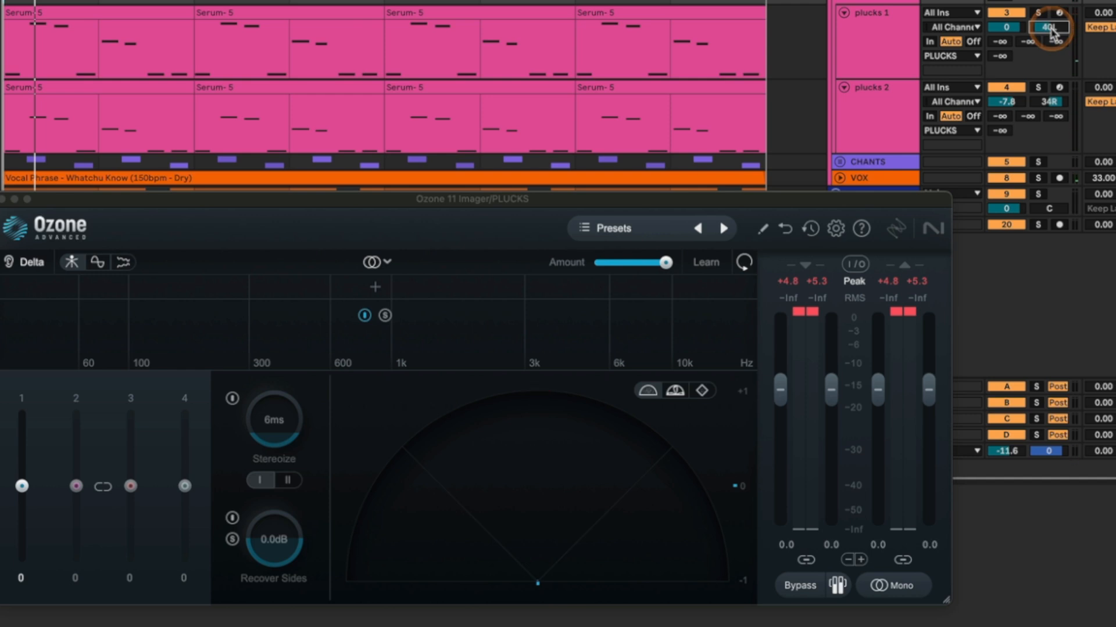
key("space")
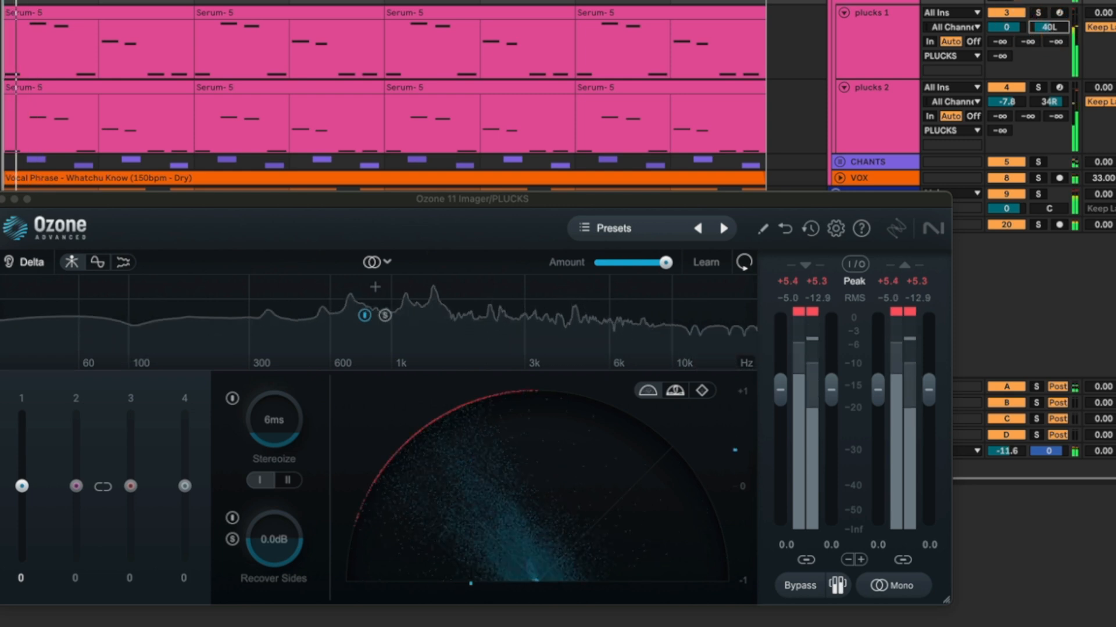
left_click_drag(1048, 104, 1049, 95)
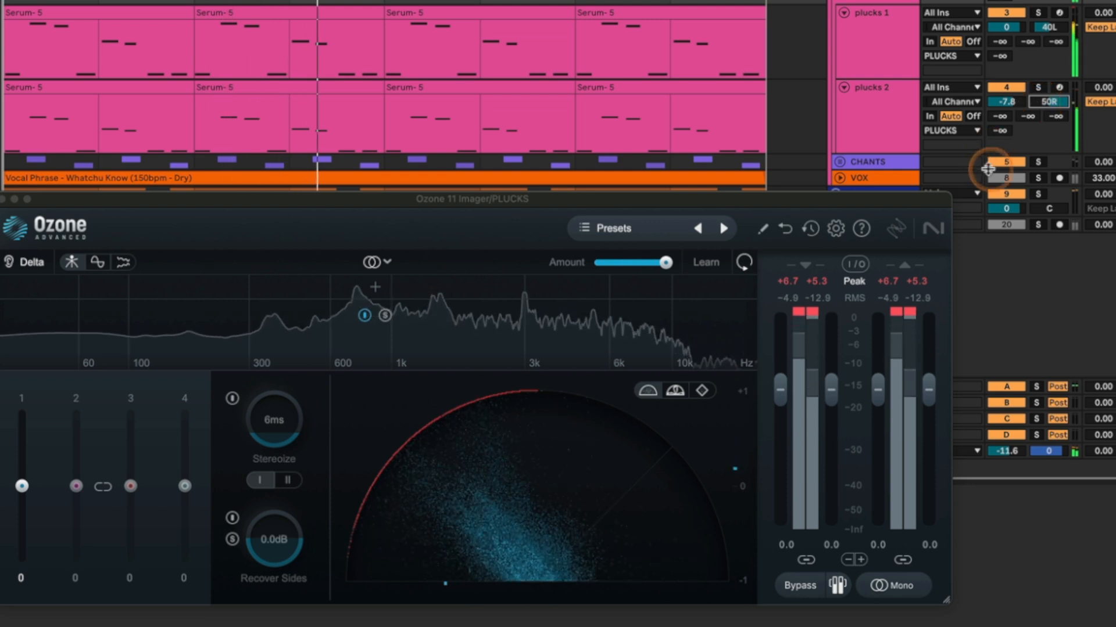
mouse_move(1048, 29)
left_mouse_down()
mouse_move(1048, 48)
mouse_move(1048, 18)
mouse_move(1049, 46)
left_mouse_up()
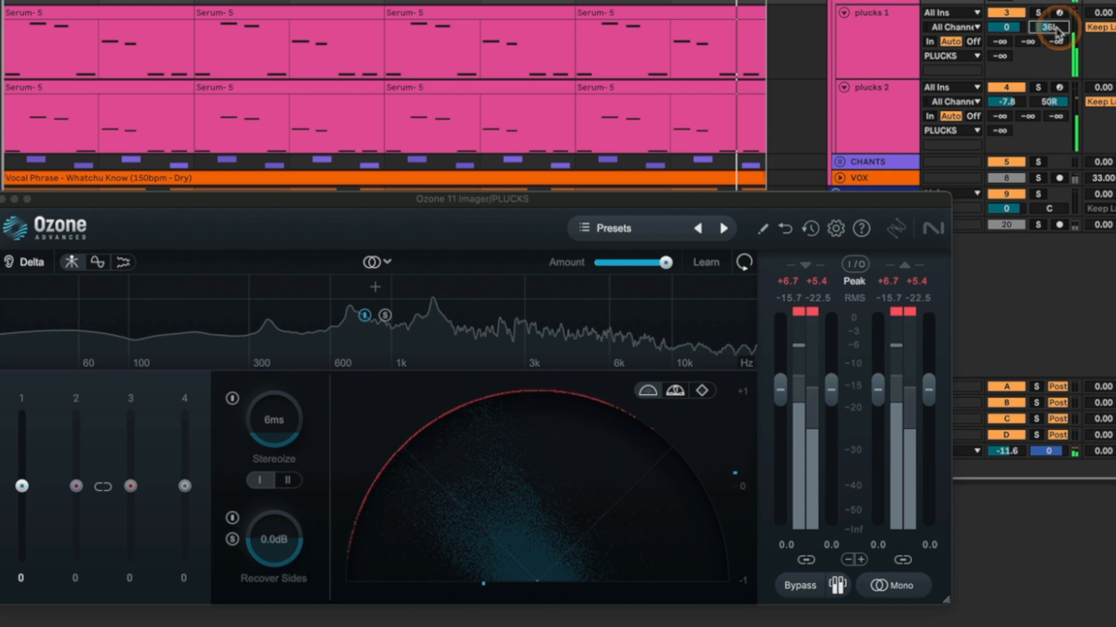
left_click_drag(1049, 28, 1061, 34)
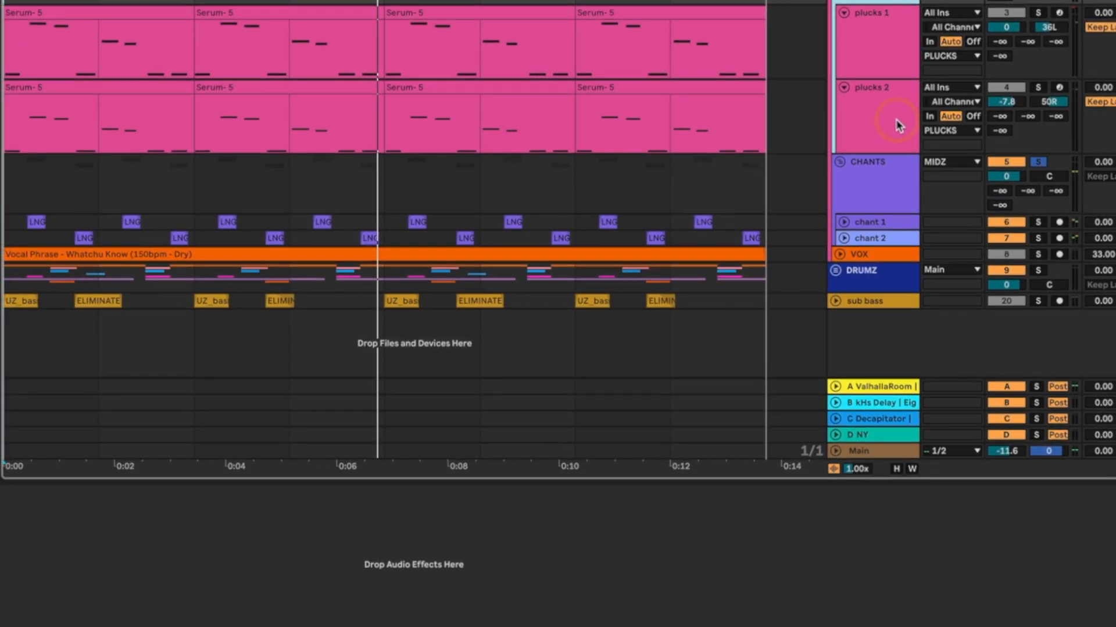
- Set the CHANTS group's volume to -10 dB and play the loop to check the level
left_click(881, 222)
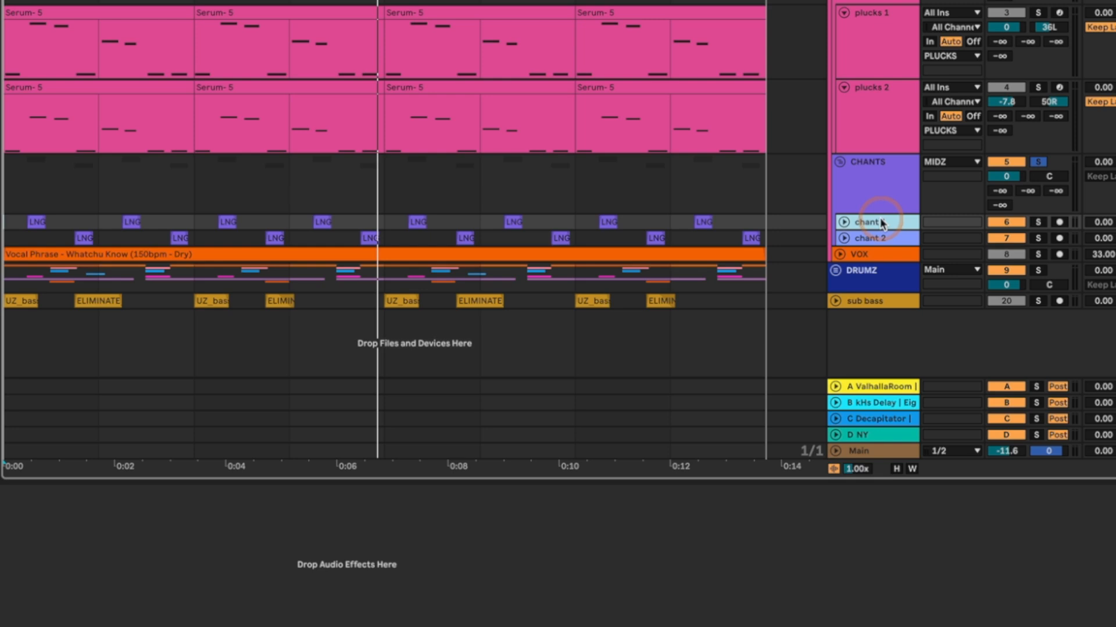
left_click(875, 192)
left_click(867, 238)
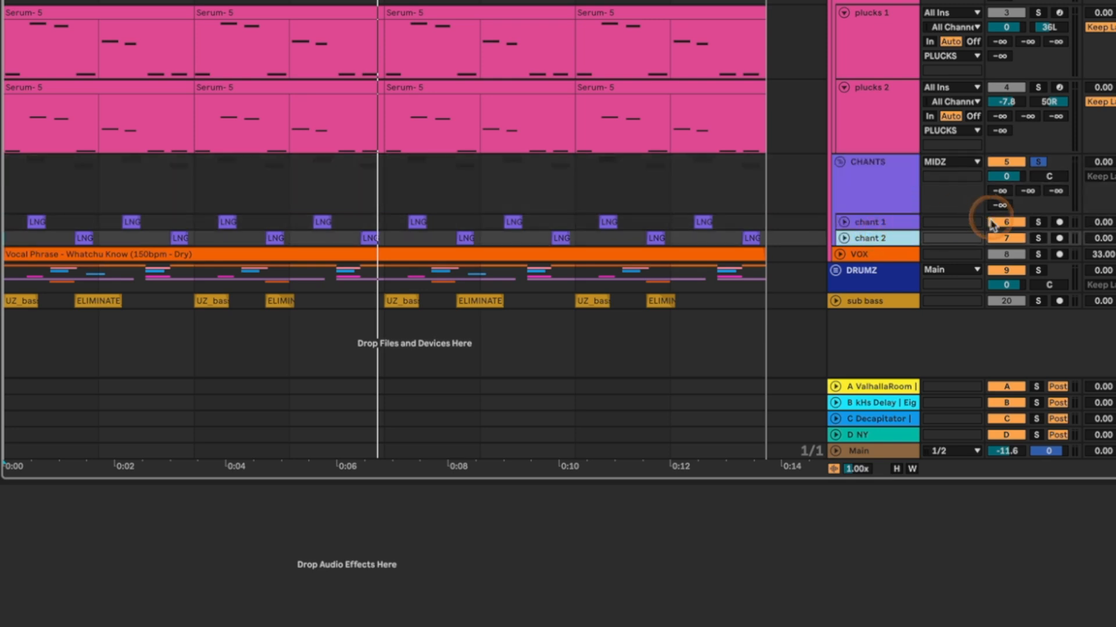
left_click(1013, 177)
type("-10")
key("Return")
left_click(914, 185)
key("space")
left_click(960, 184)
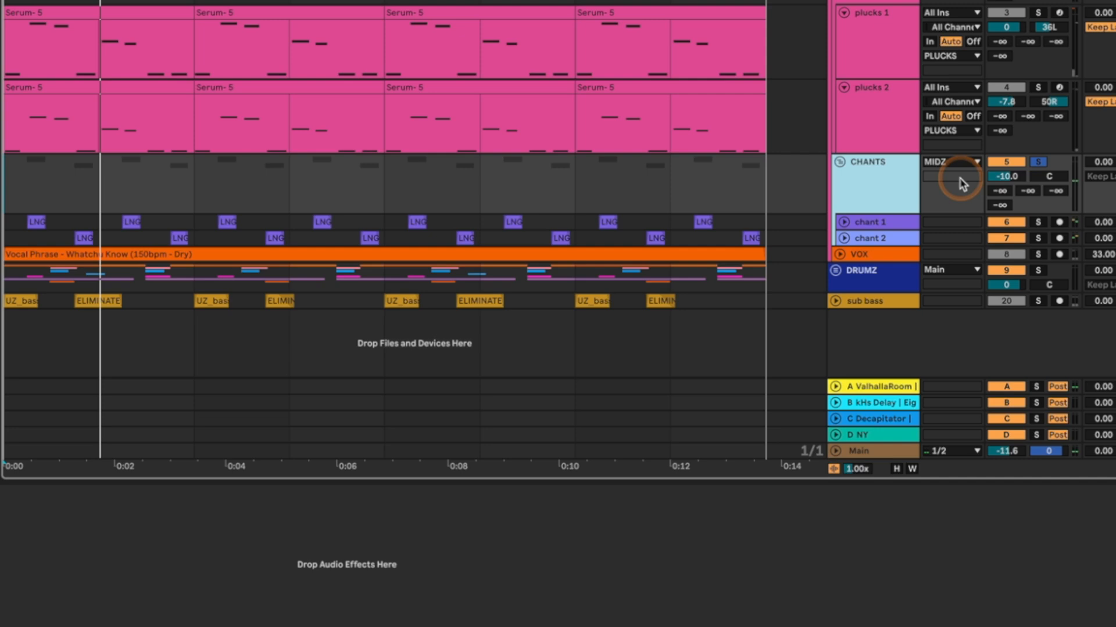
left_click(592, 255)
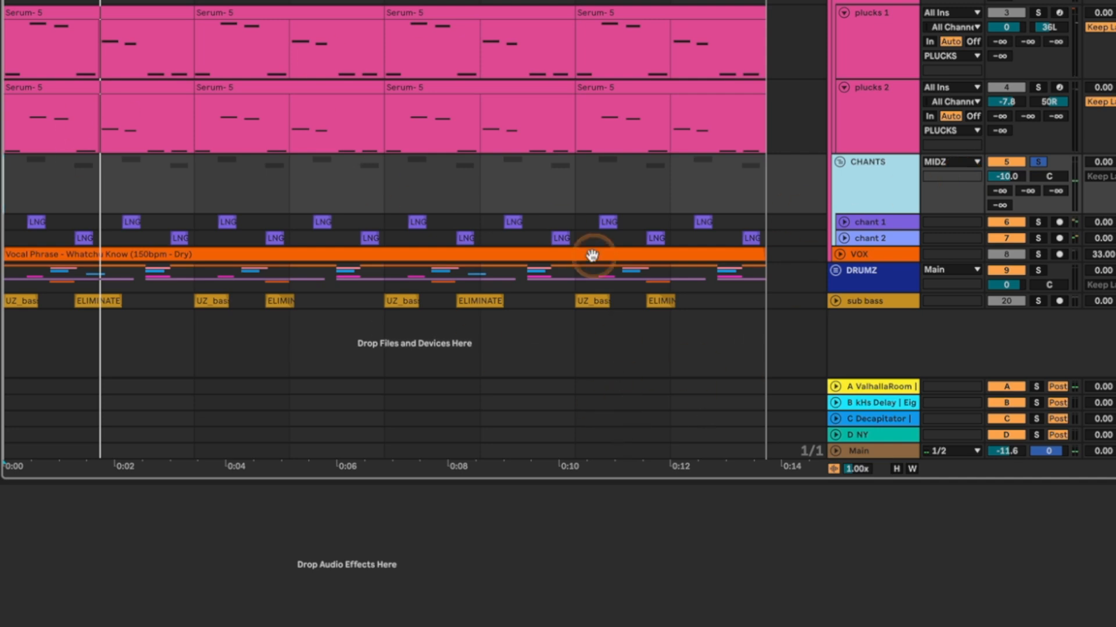
key("space")
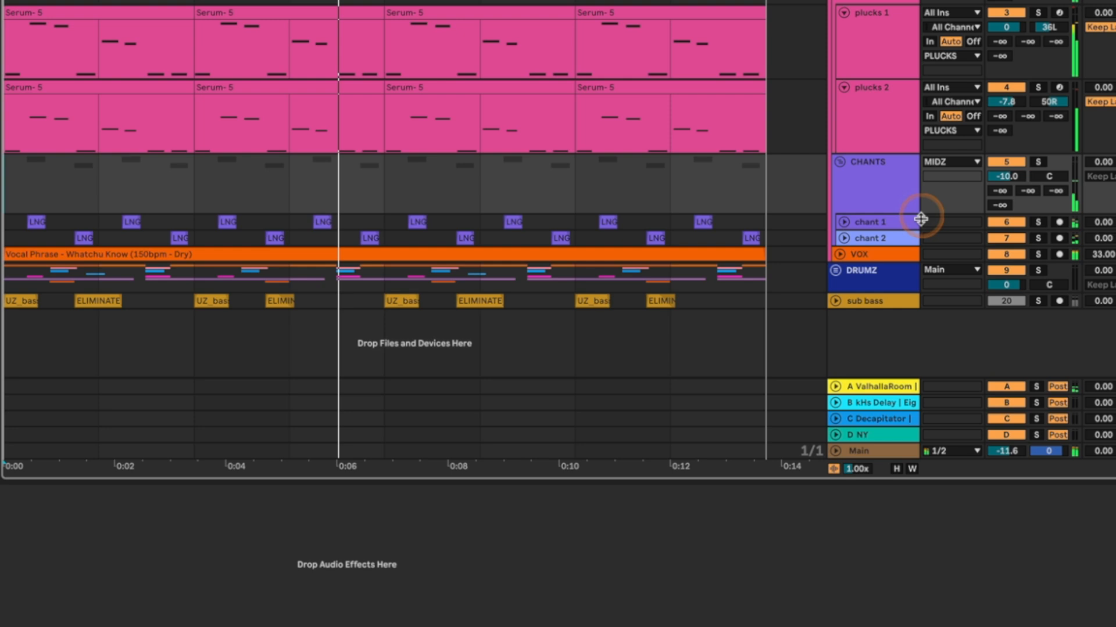
- Unfold the VOX track, solo it and play the loop to listen to the vocal
left_click(838, 255)
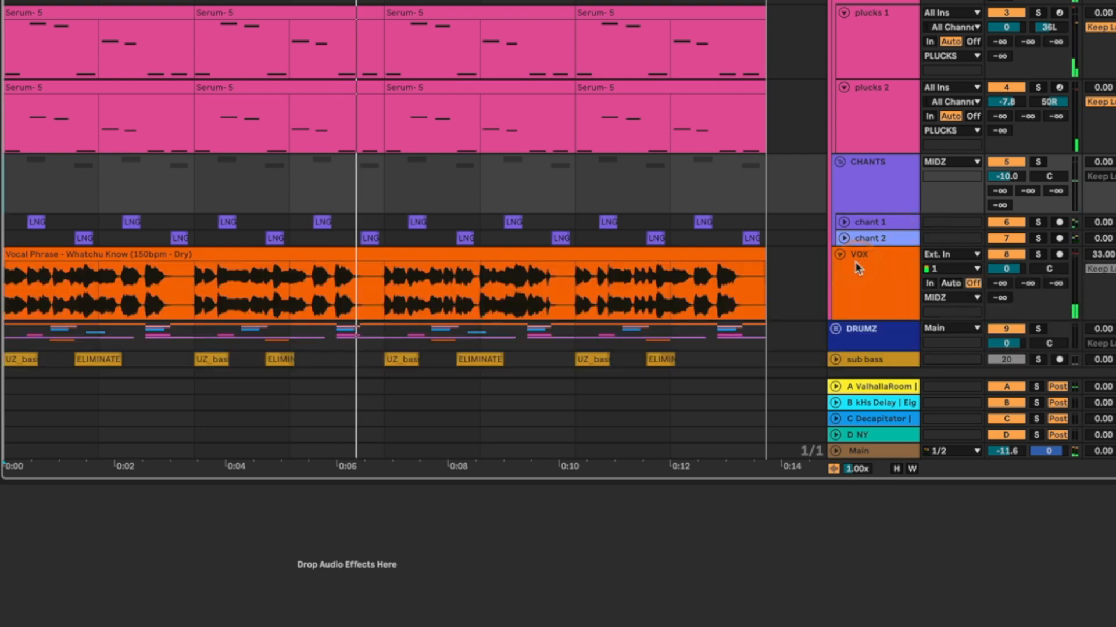
scroll(995, 243, "down", 1)
left_click(1037, 226)
key("space")
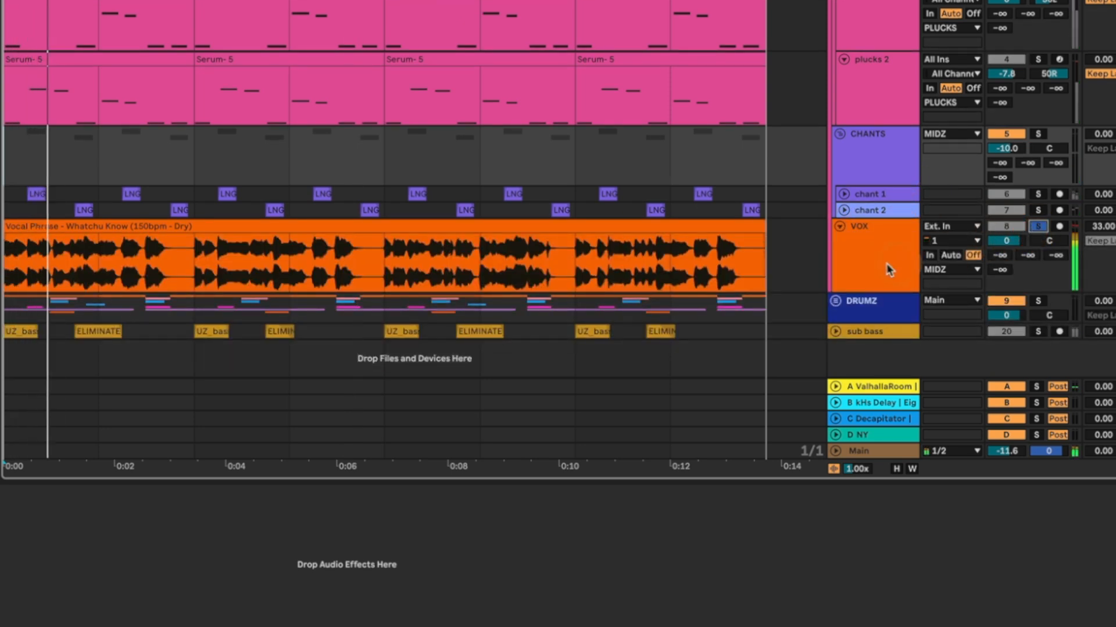
left_click(865, 261)
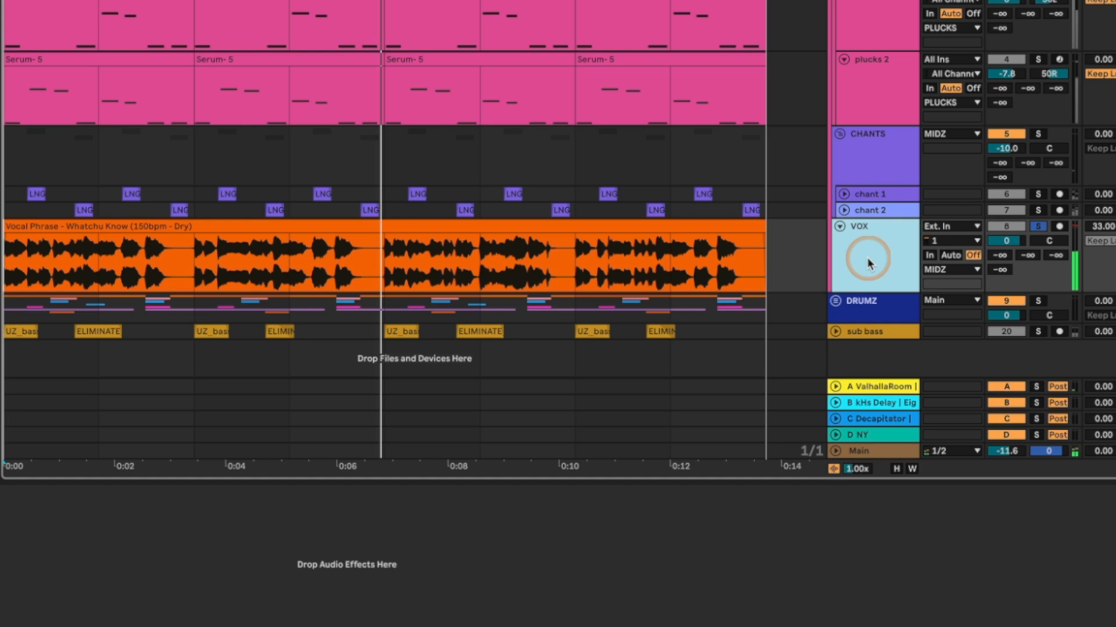
- Color the VOX track orange and load Ozone 11 Imager on it to view the vocal's stereo spread during playback
key("super+f")
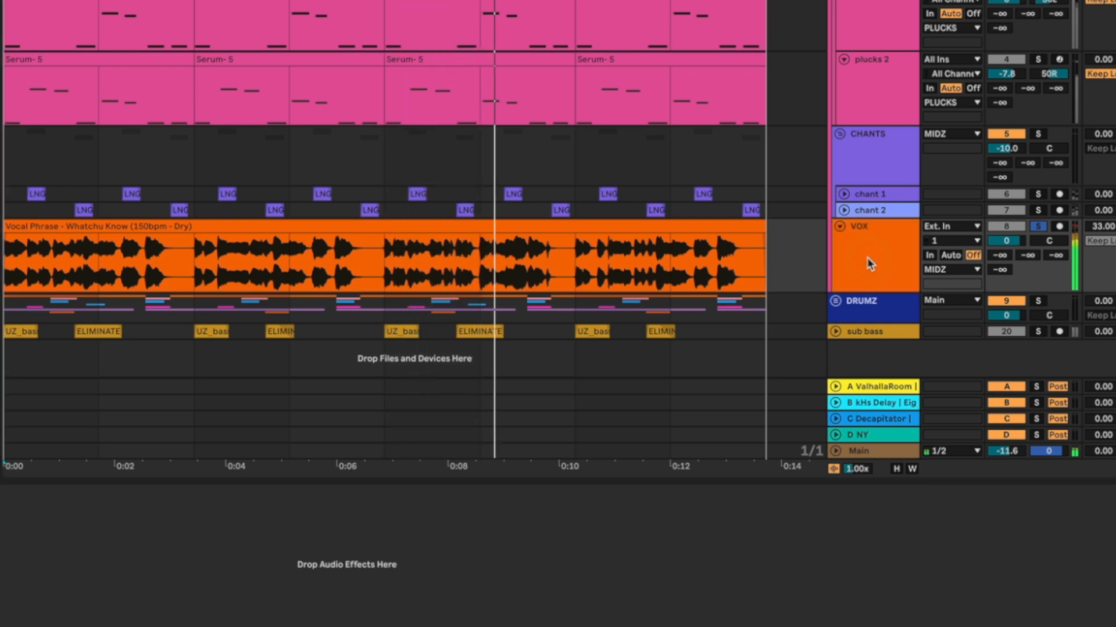
left_click(866, 260)
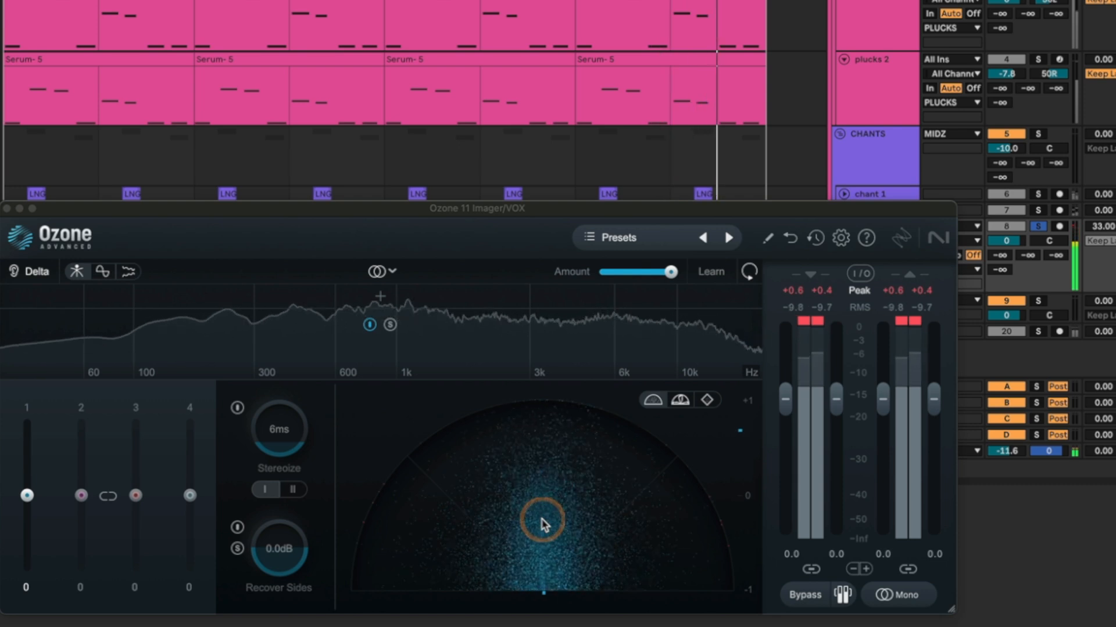
key("space")
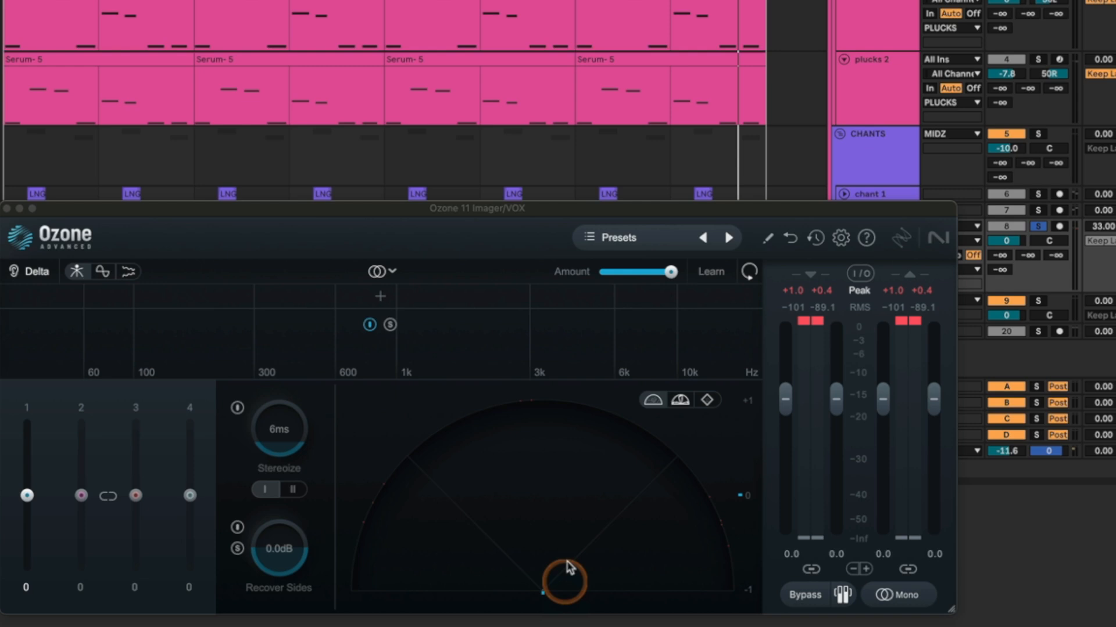
left_click_drag(471, 209, 511, 153)
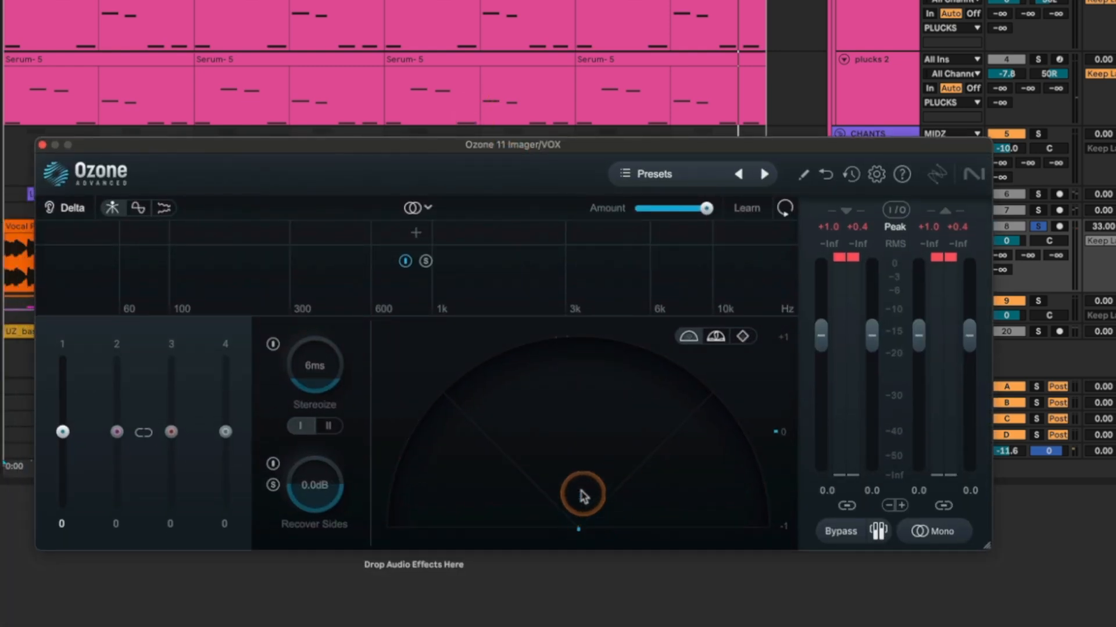
key("space")
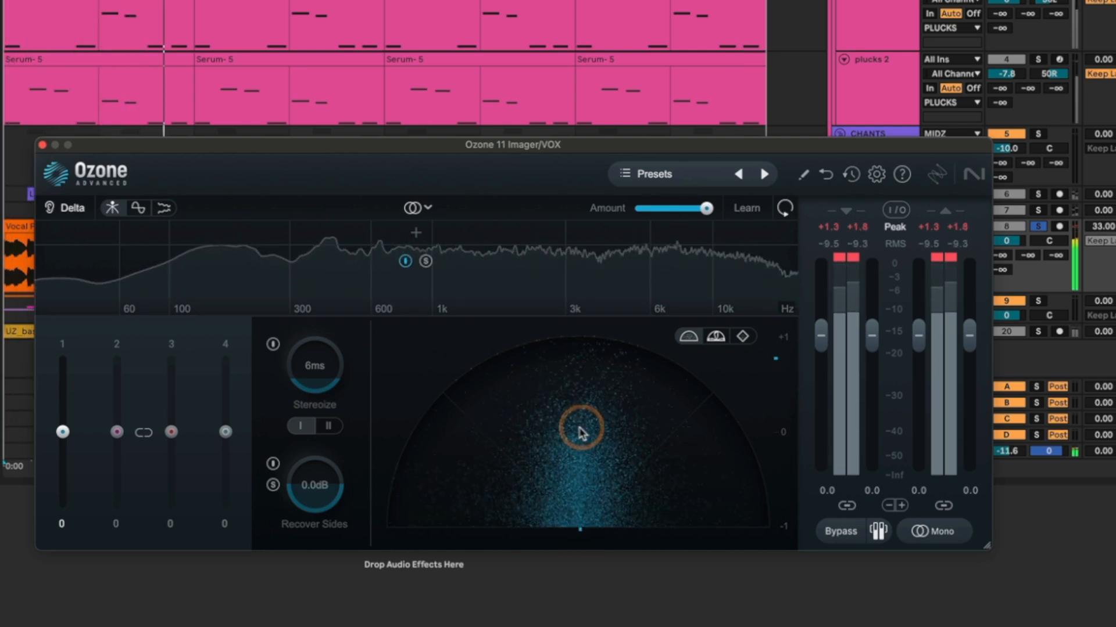
key("space")
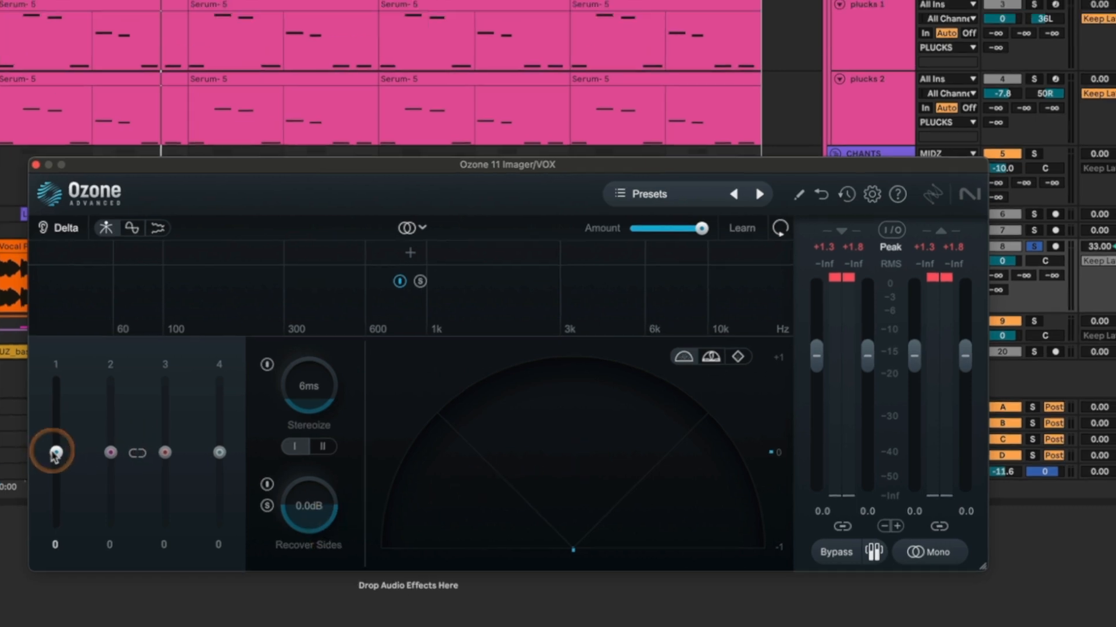
- Add a Utility before the imager on VOX, set its width to 7.3%, and audition the vocal within the soloed MIDZ group
key("space")
mouse_move(51, 502)
left_mouse_down()
mouse_move(51, 523)
mouse_move(58, 505)
left_mouse_up()
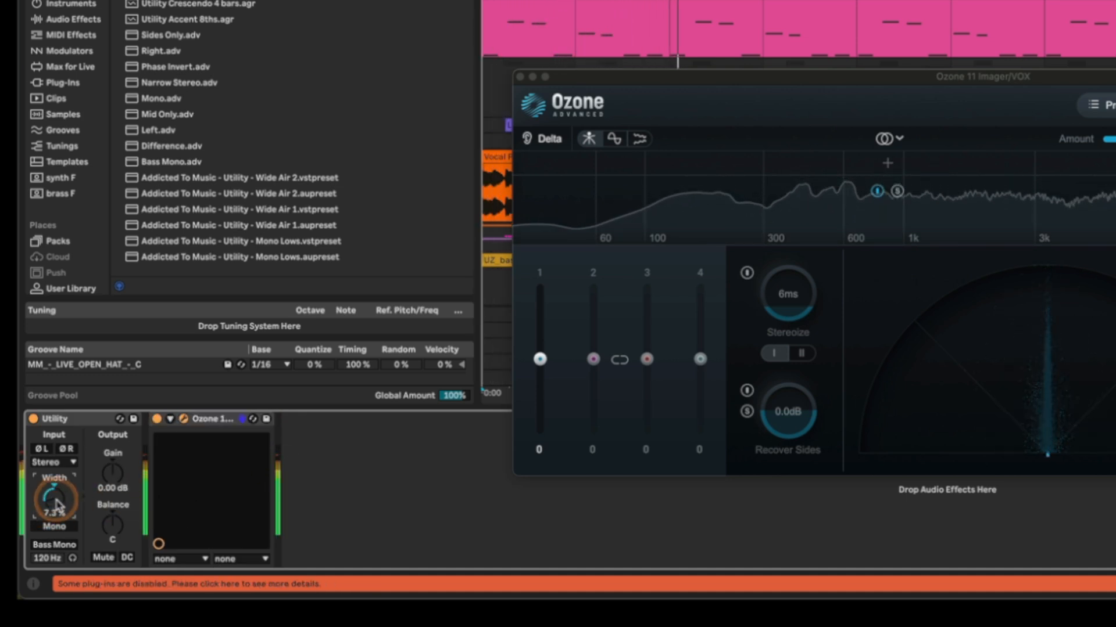
key("space")
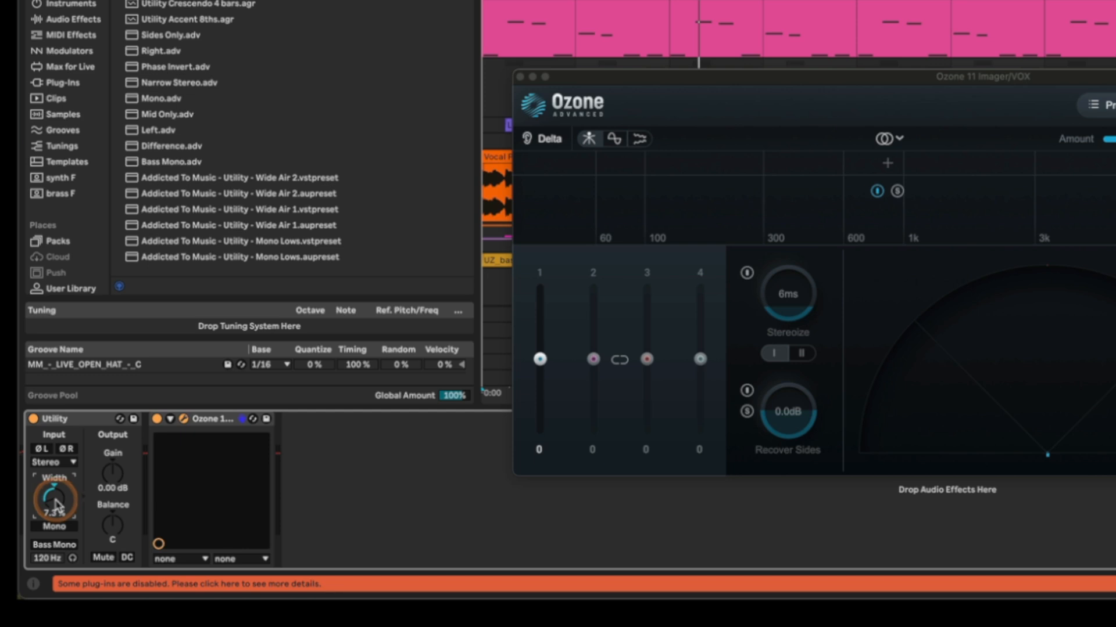
key("space")
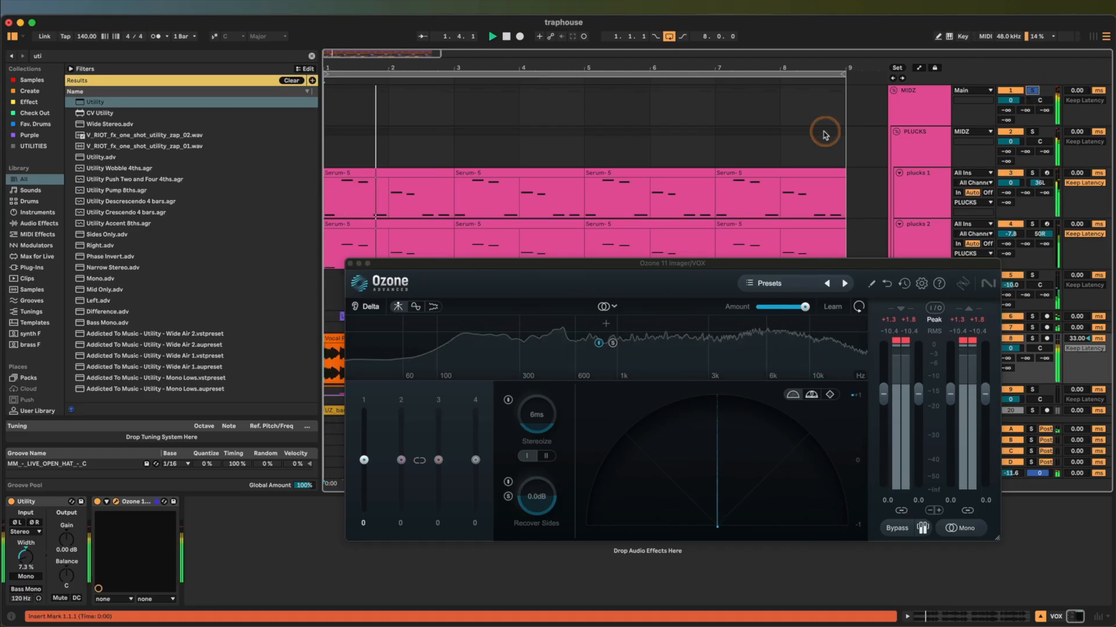
scroll(773, 192, "down", 1)
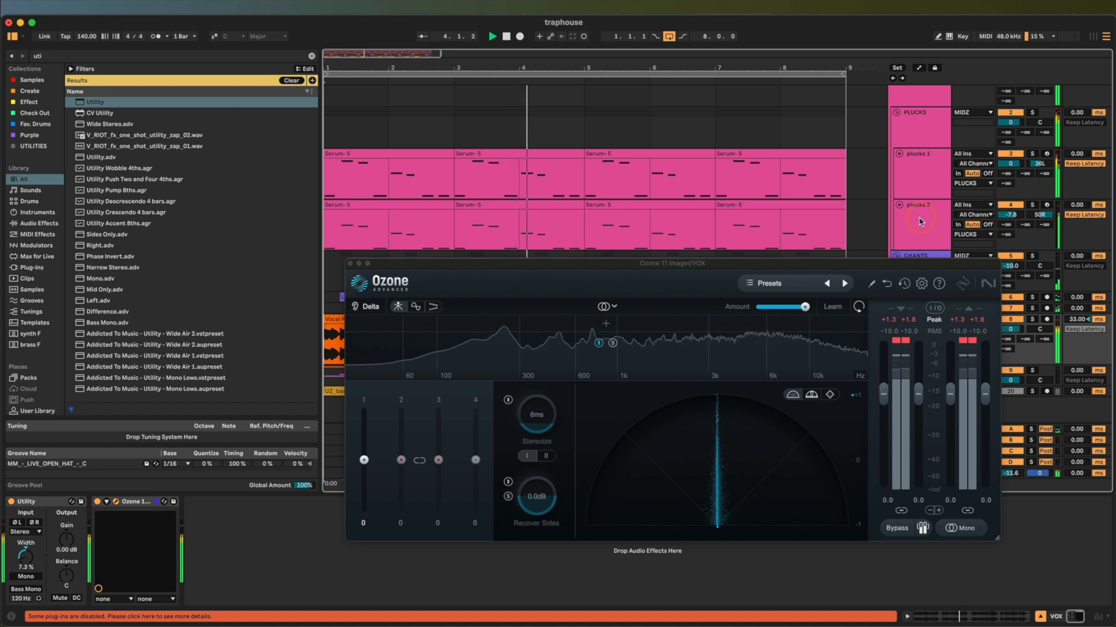
left_click(351, 265)
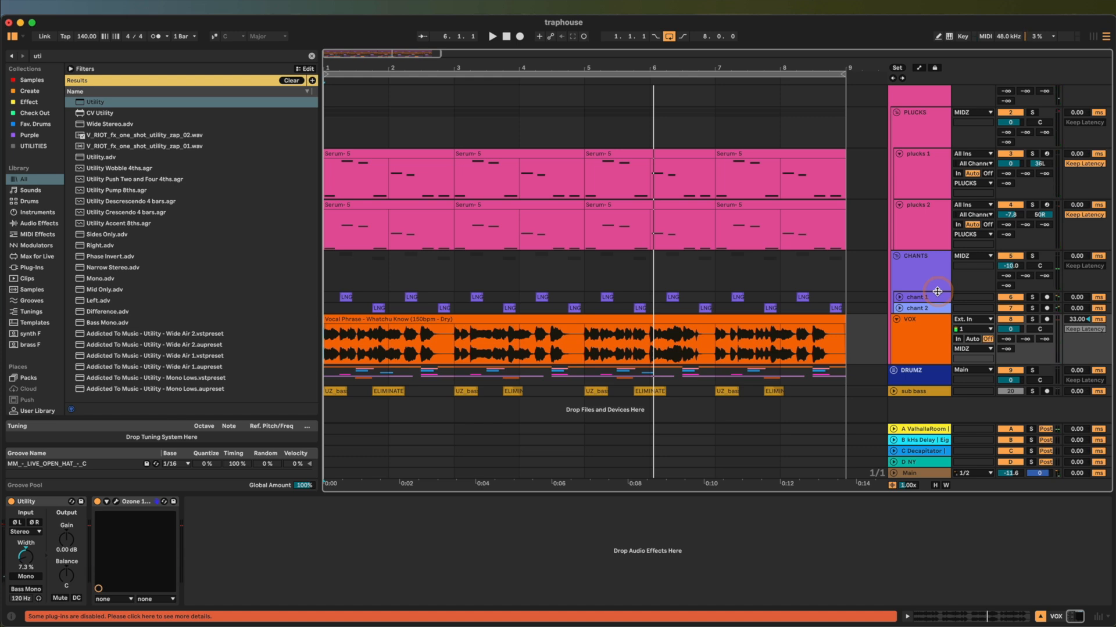
- Set the PLUCKS group's volume to -3 dB and play the loop to compare it with the vocal
scroll(937, 292, "up", 2)
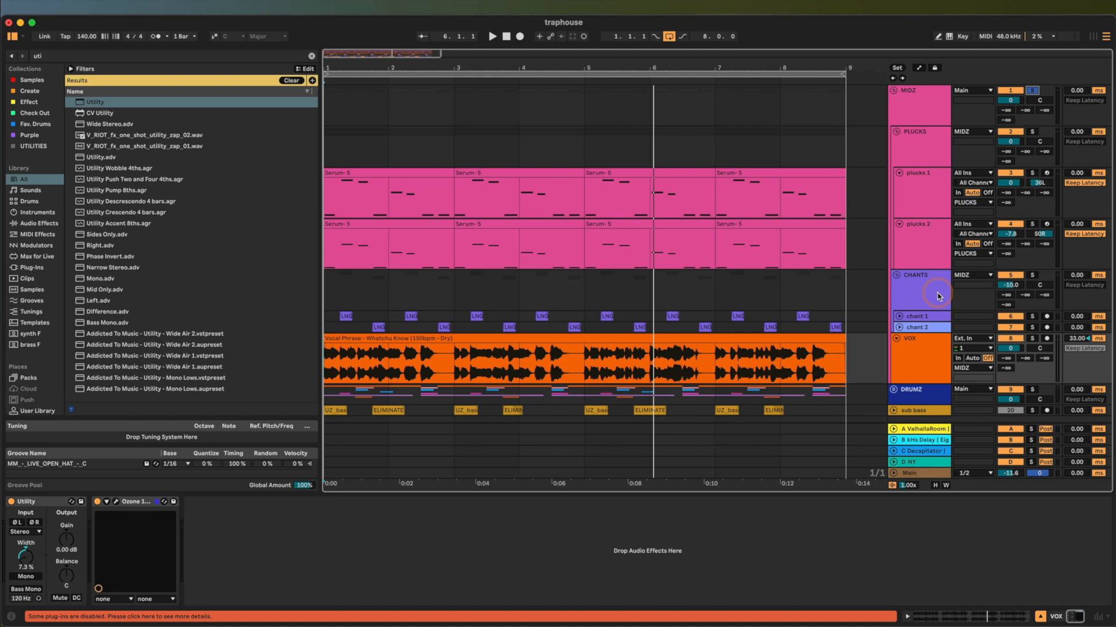
scroll(937, 295, "down", 2)
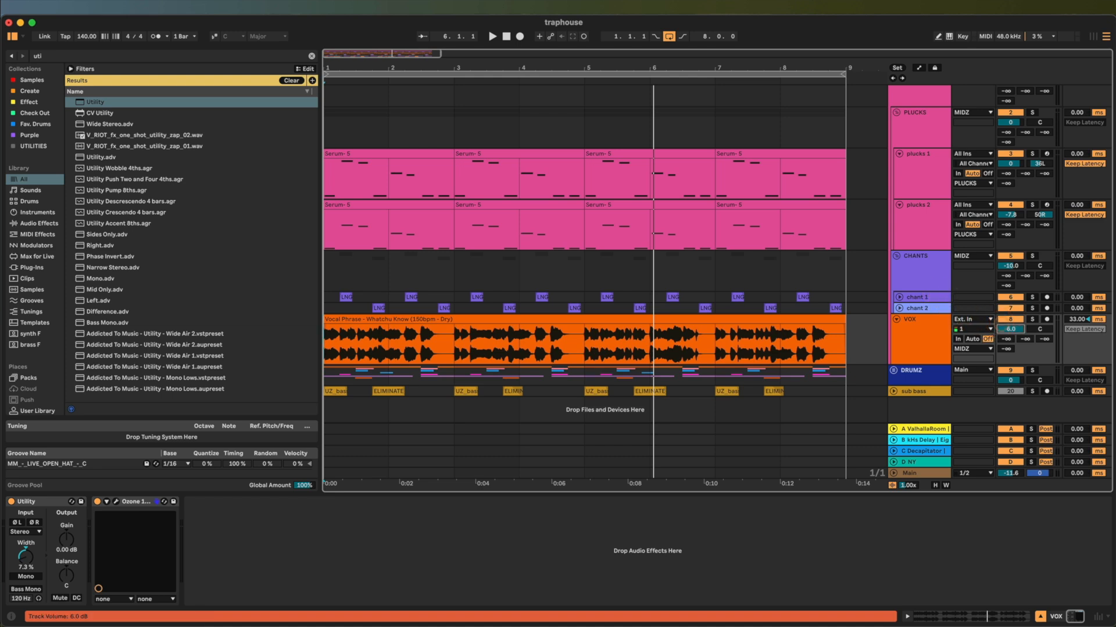
scroll(958, 366, "up", 1)
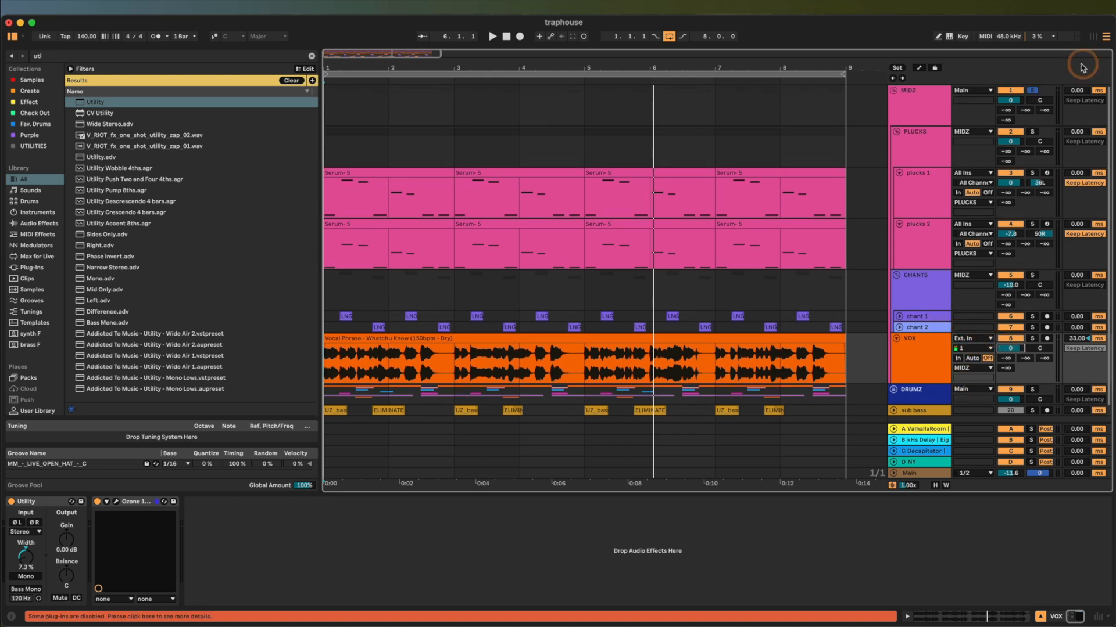
left_click(1009, 143)
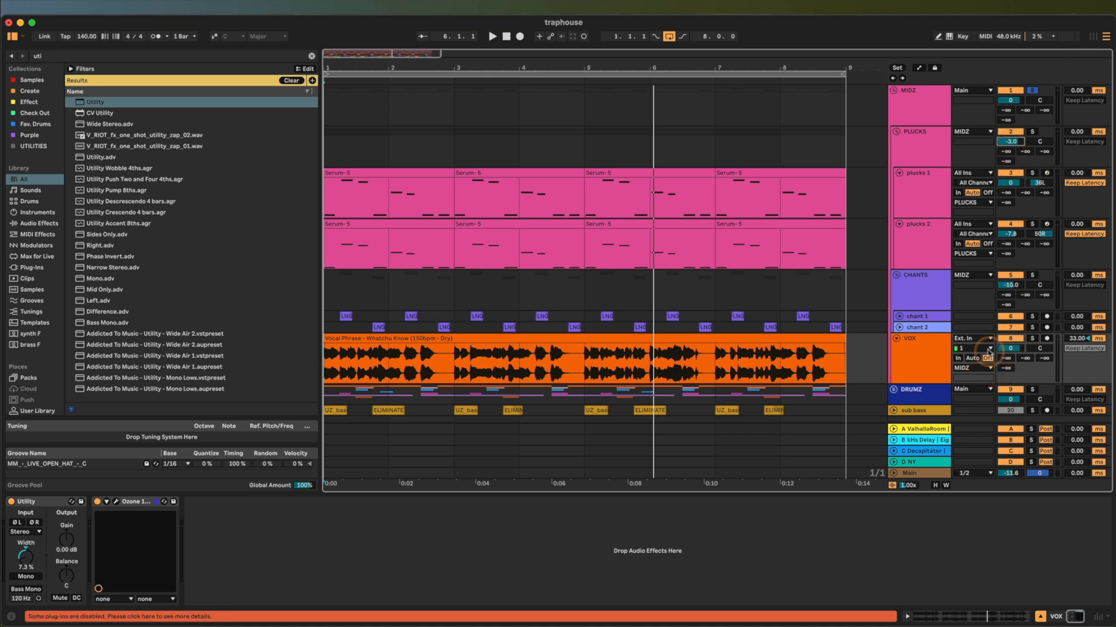
key("space")
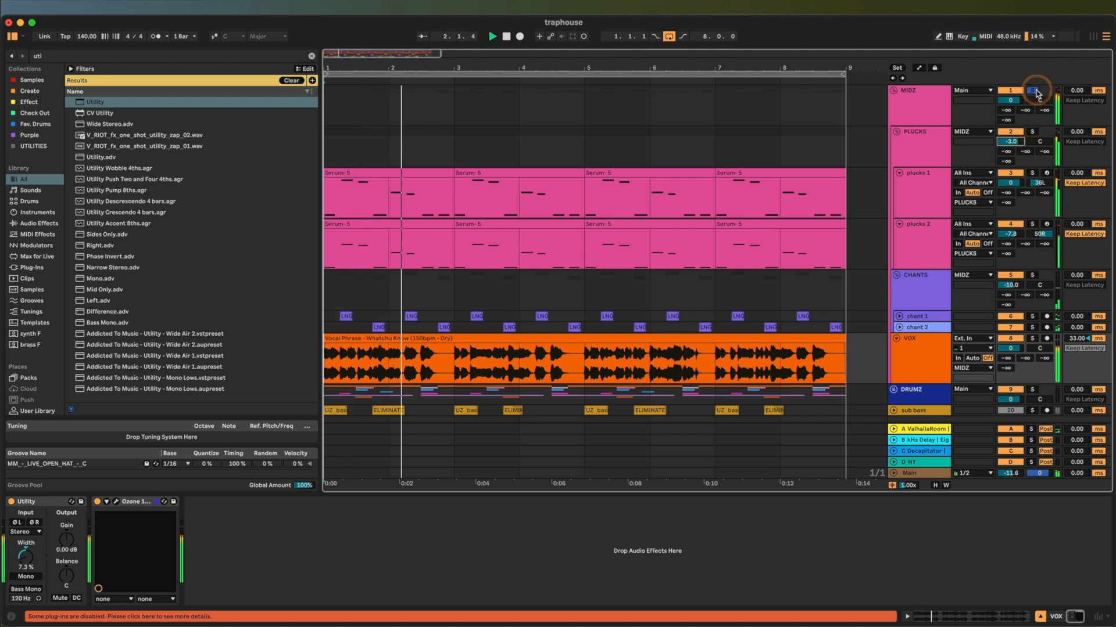
- Set the PLUCKS group's volume to -4 dB and the VOX Utility to 4.3% width and 0.56 dB gain
left_click(1011, 143)
left_click_drag(1012, 145, 1018, 282)
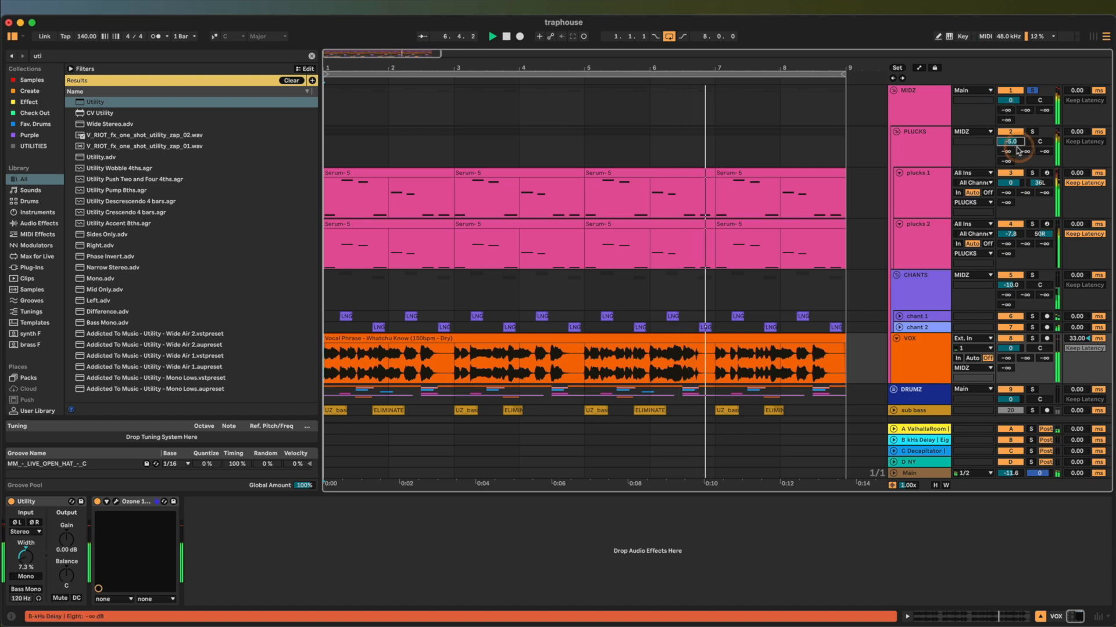
scroll(1012, 141, "up", 1)
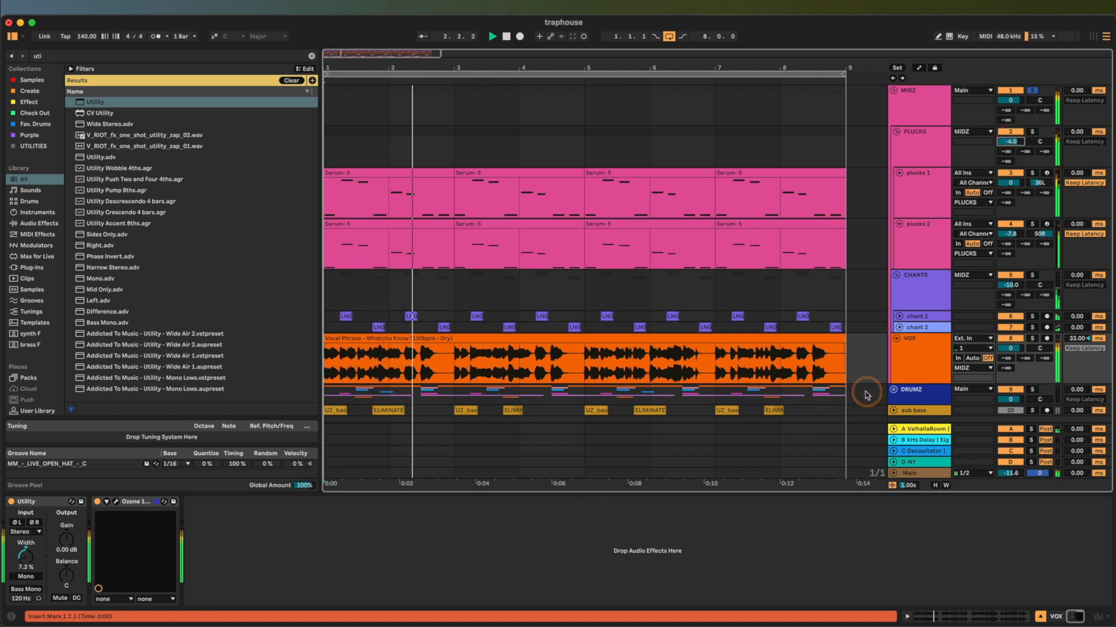
left_click_drag(25, 556, 66, 537)
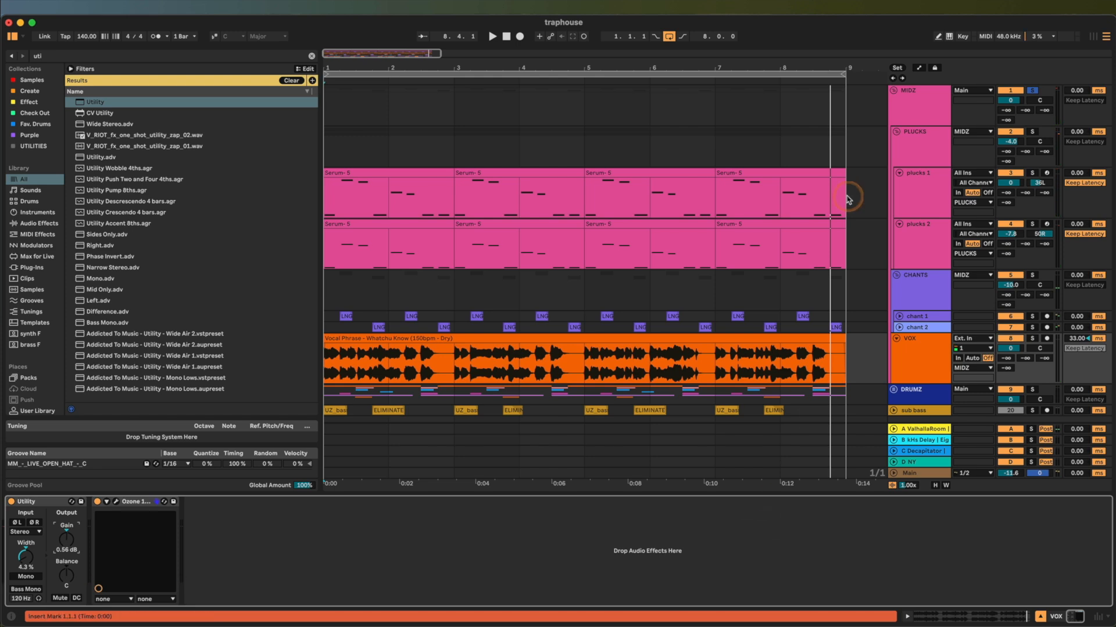
- Add an Auto Filter to the MIDZ group
left_click(931, 87)
left_click(477, 580)
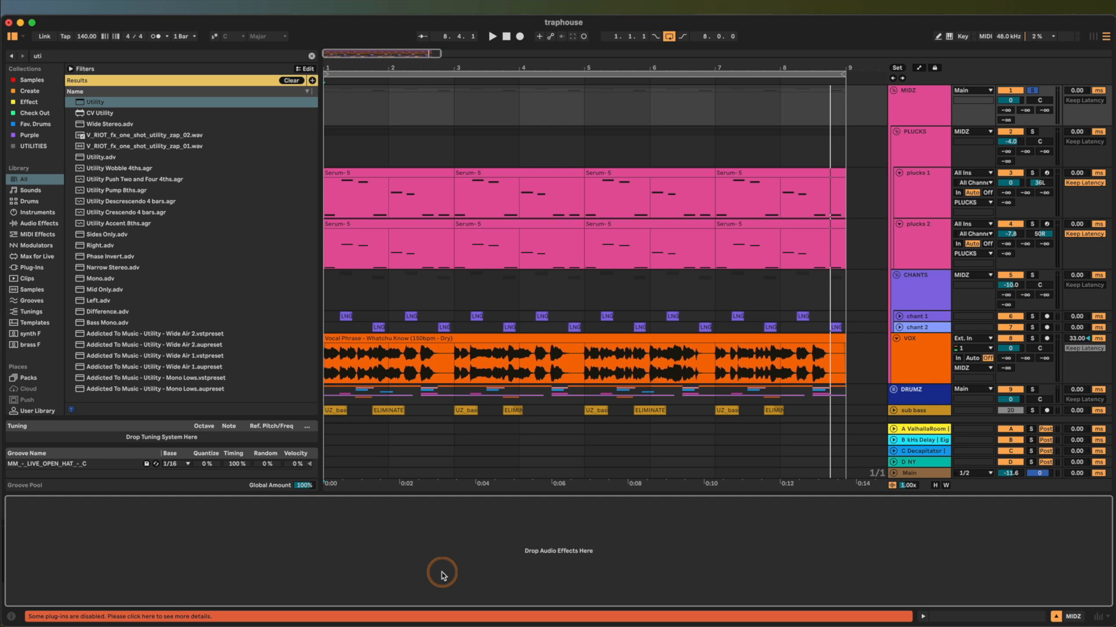
key("super+f")
type("auto f")
key("Down")
key("Return")
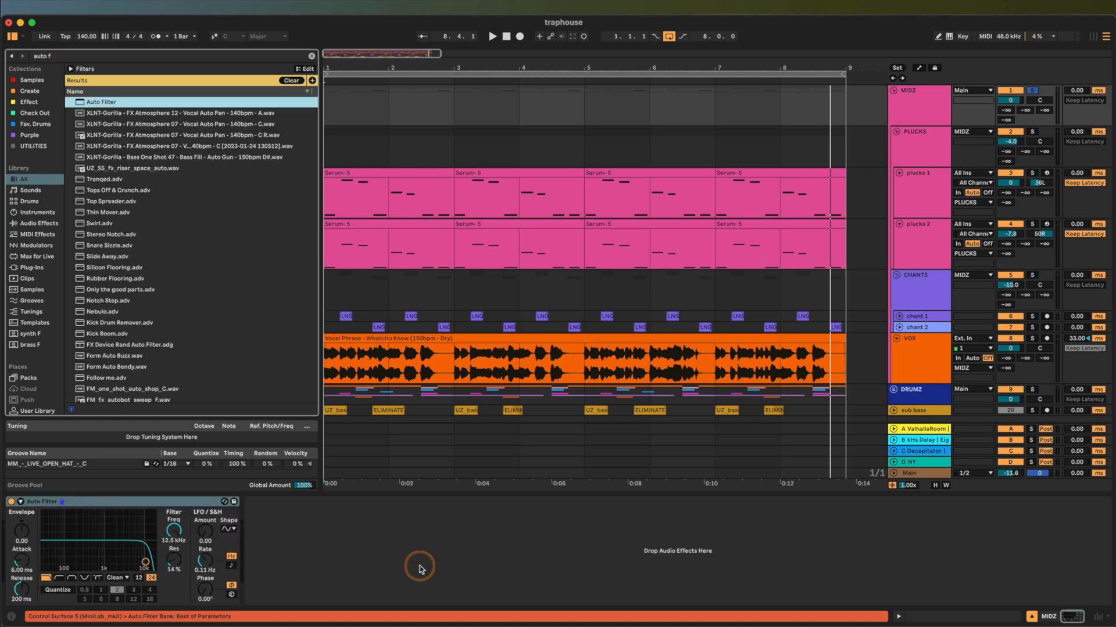
- Switch the MIDZ group's Auto Filter to high-pass at 130 Hz and play the loop to hear it
left_click(59, 577)
left_click_drag(174, 530, 175, 531)
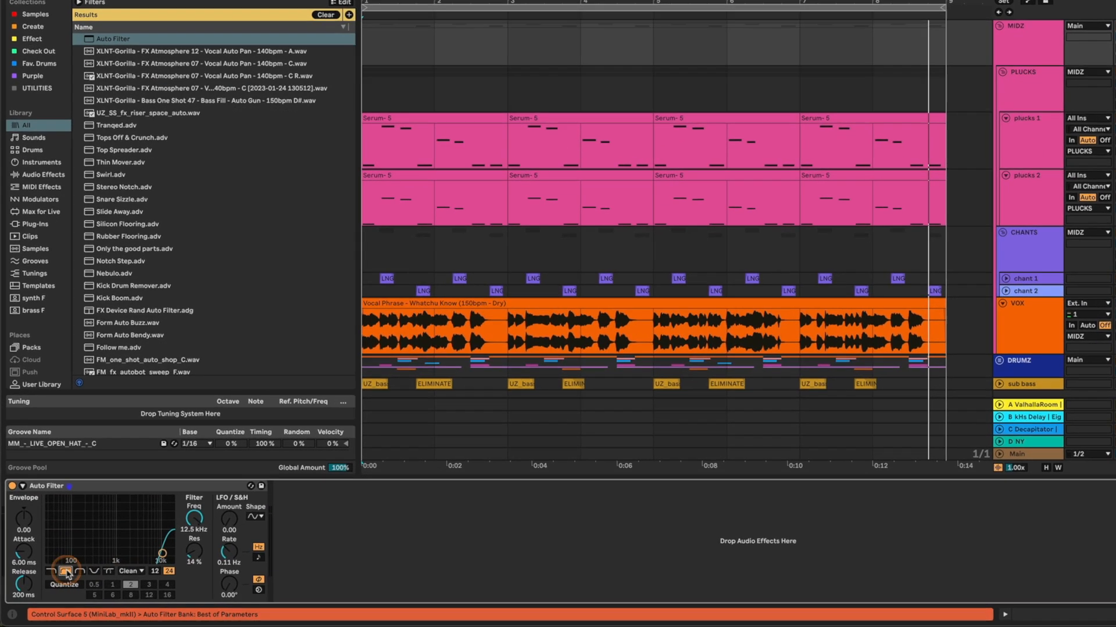
left_click_drag(347, 430, 346, 447)
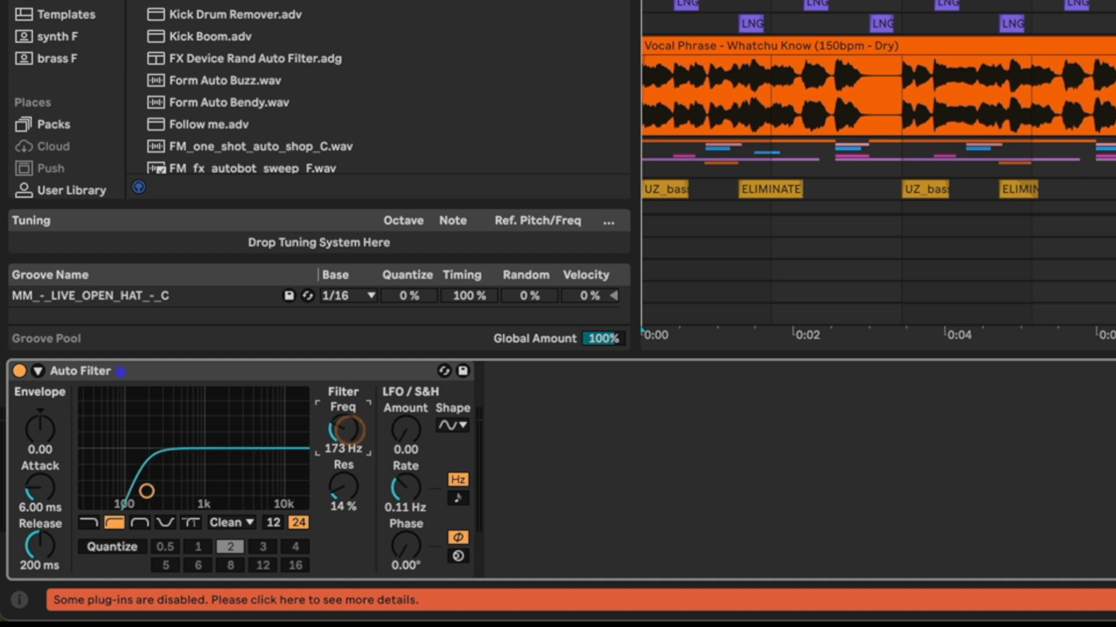
left_click(342, 450)
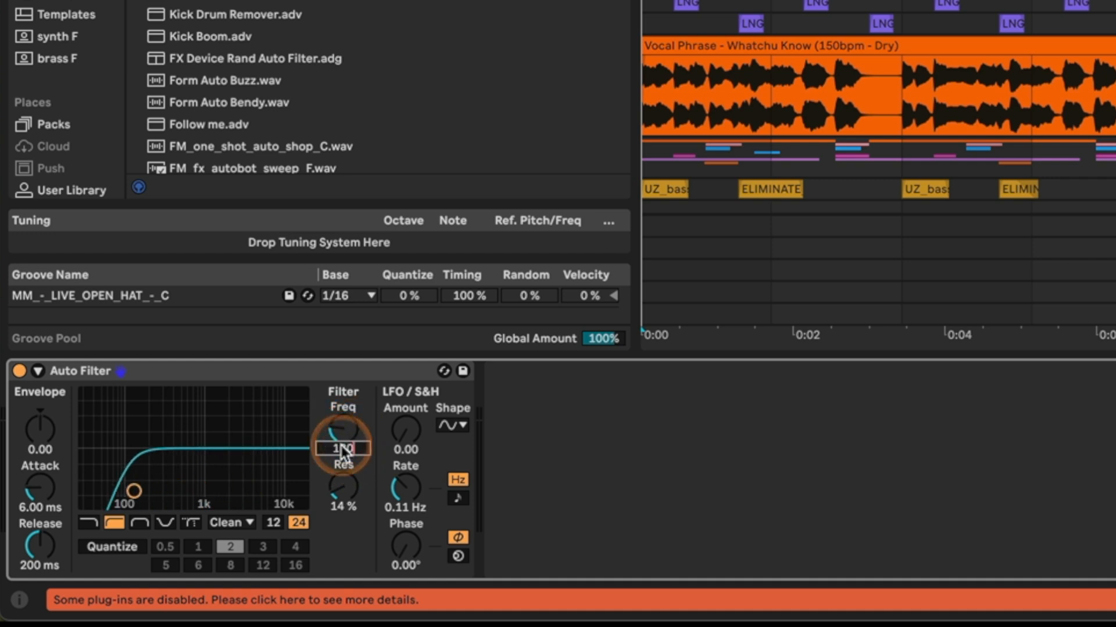
key("space")
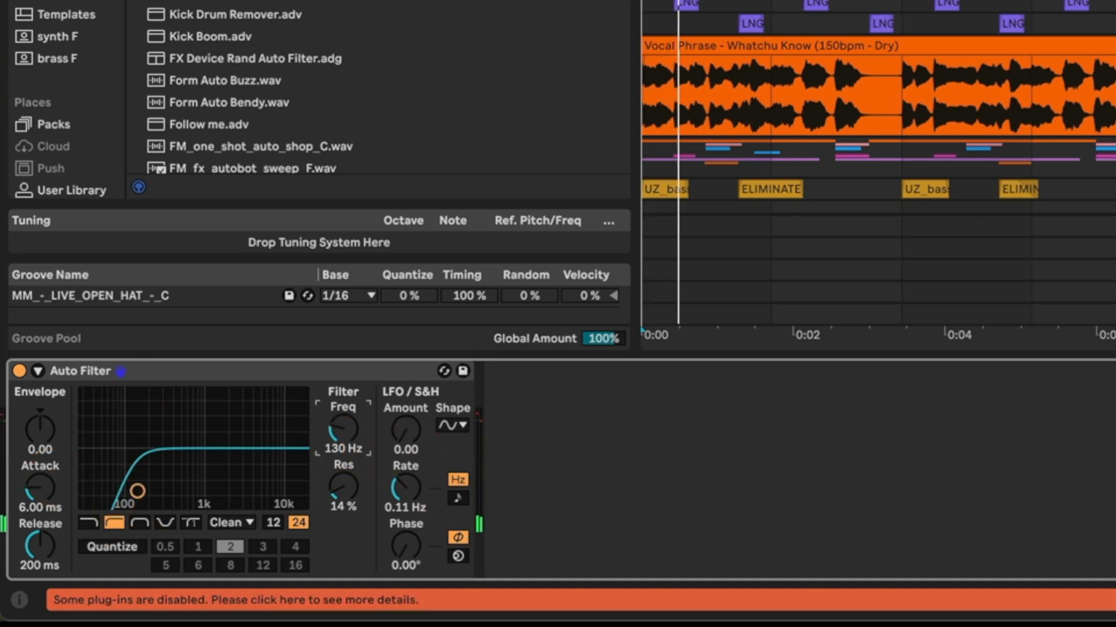
- Add Pro-Q 3 after the Auto Filter on MIDZ, view the spectrum during playback, and close the equalizer window
left_click(574, 524)
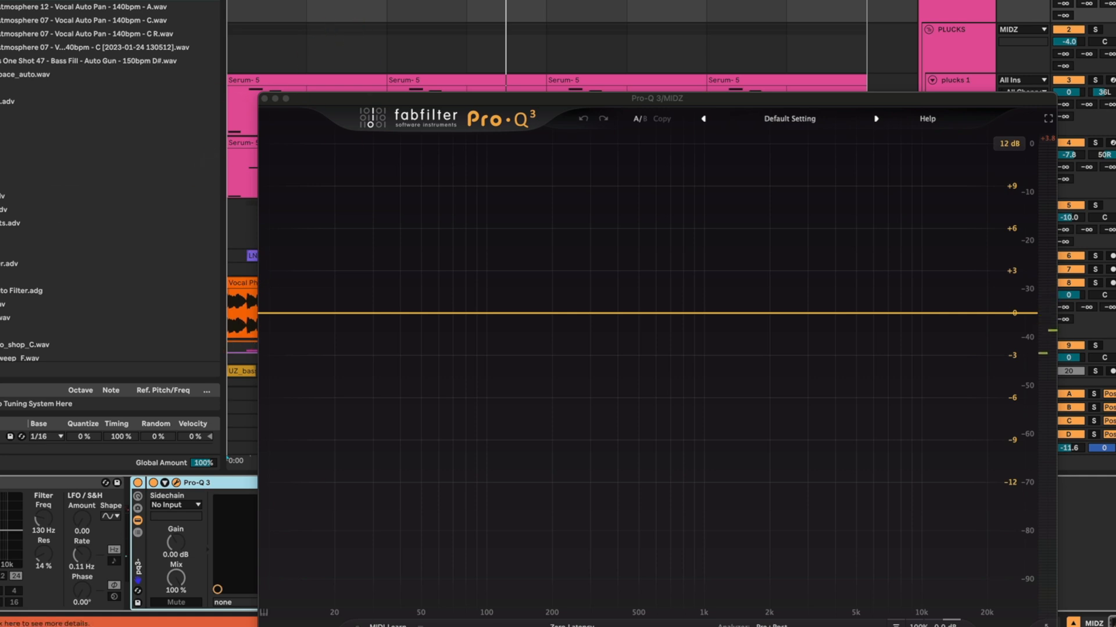
key("space")
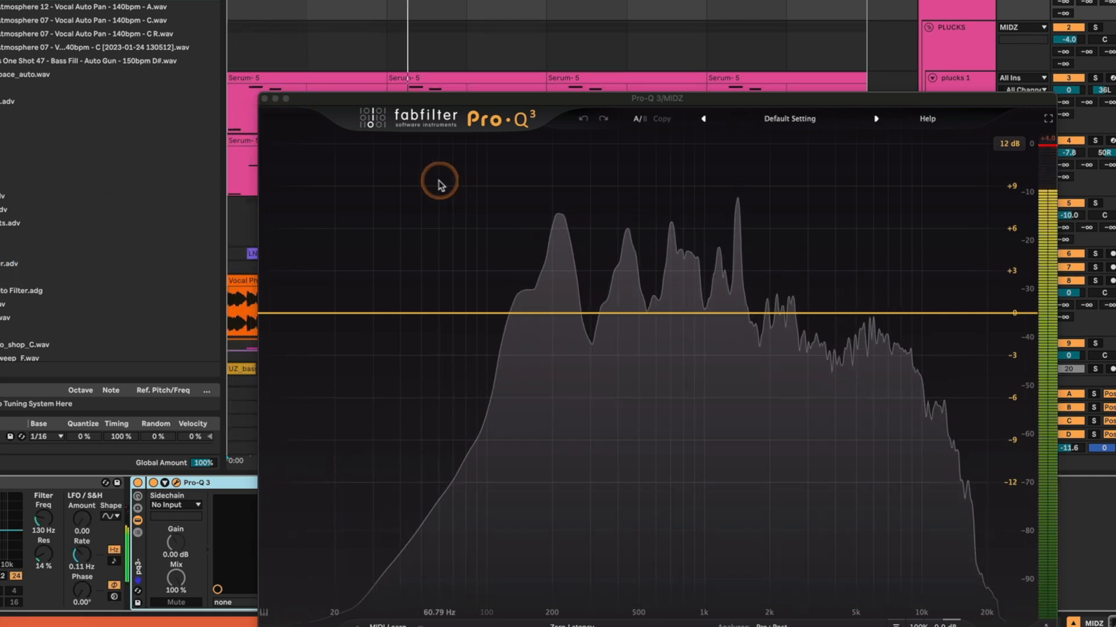
key("space")
left_click(264, 99)
- Add a Glue Compressor followed by Compressor Buddy after Pro-Q 3 on the MIDZ group
left_click(529, 557)
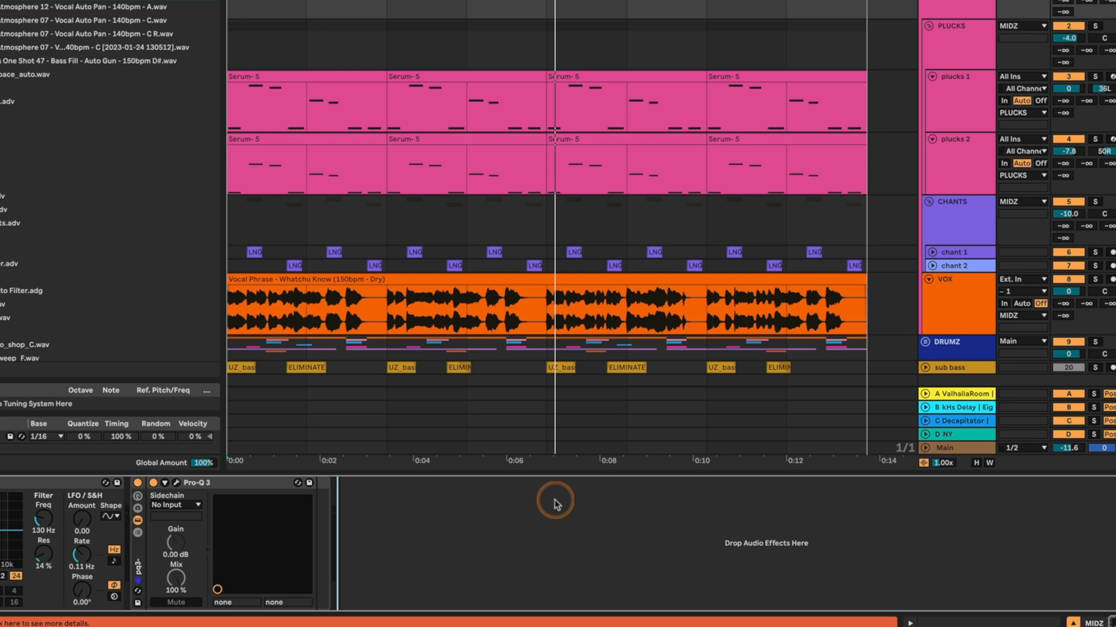
left_click(498, 569)
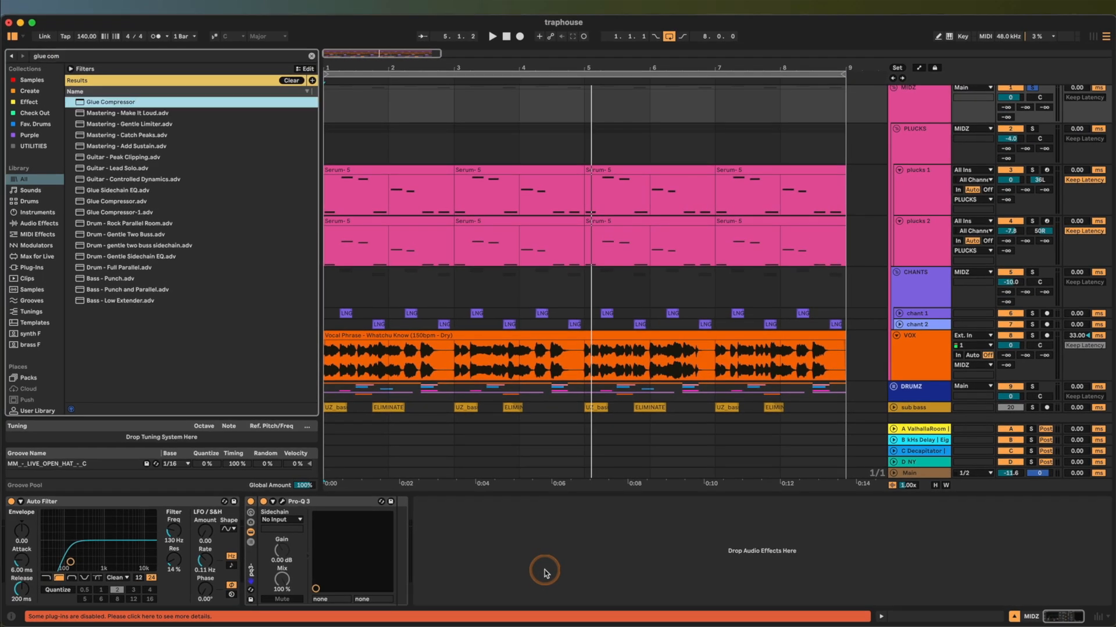
key("Return")
key("space")
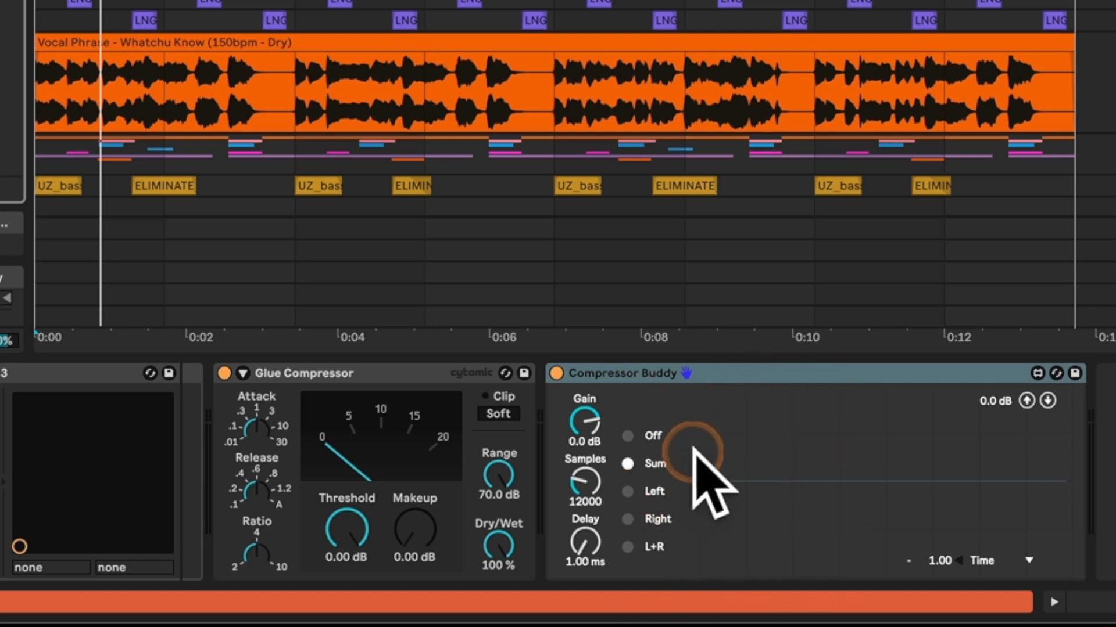
key("space")
- Set Compressor Buddy's samples to 192000 and the Glue Compressor's threshold to -4.13 dB with 1.43 dB makeup
left_click_drag(585, 476, 637, 256)
left_click_drag(329, 490, 339, 536)
mouse_move(406, 531)
left_mouse_down()
mouse_move(395, 531)
mouse_move(411, 528)
left_mouse_up()
left_click(837, 529)
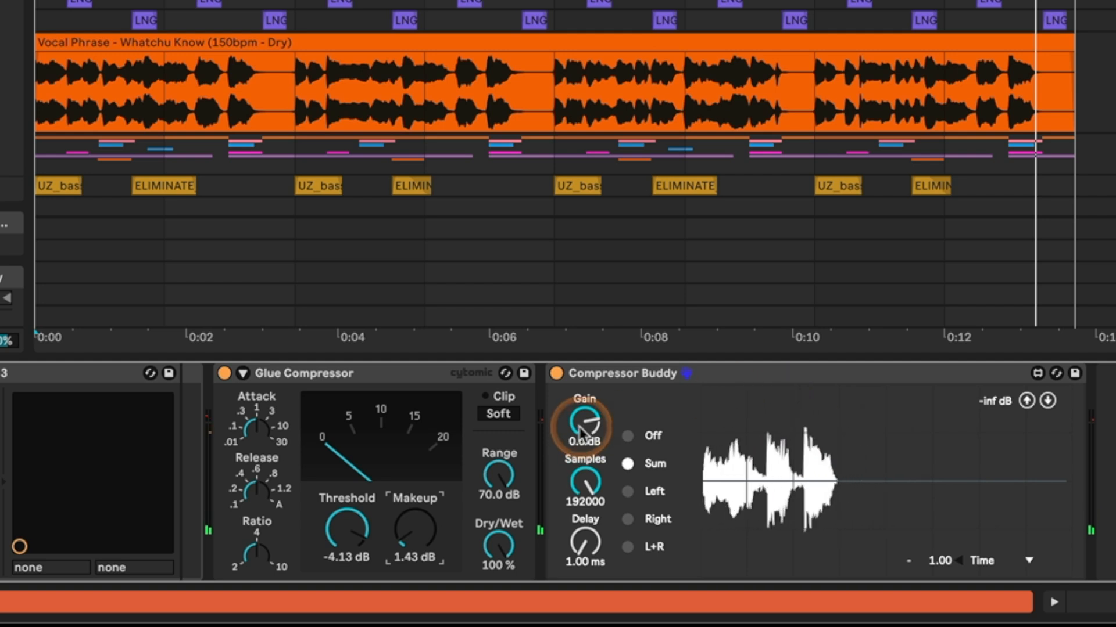
- Compare the Glue Compressor bypassed and active, and set its makeup gain to 0.63 dB
left_click(224, 374)
left_click(224, 374)
left_click(427, 545)
left_click_drag(427, 545, 427, 563)
- Shorten the Glue Compressor's attack time while watching the waveform in Compressor Buddy
left_click(262, 511)
left_click(256, 430)
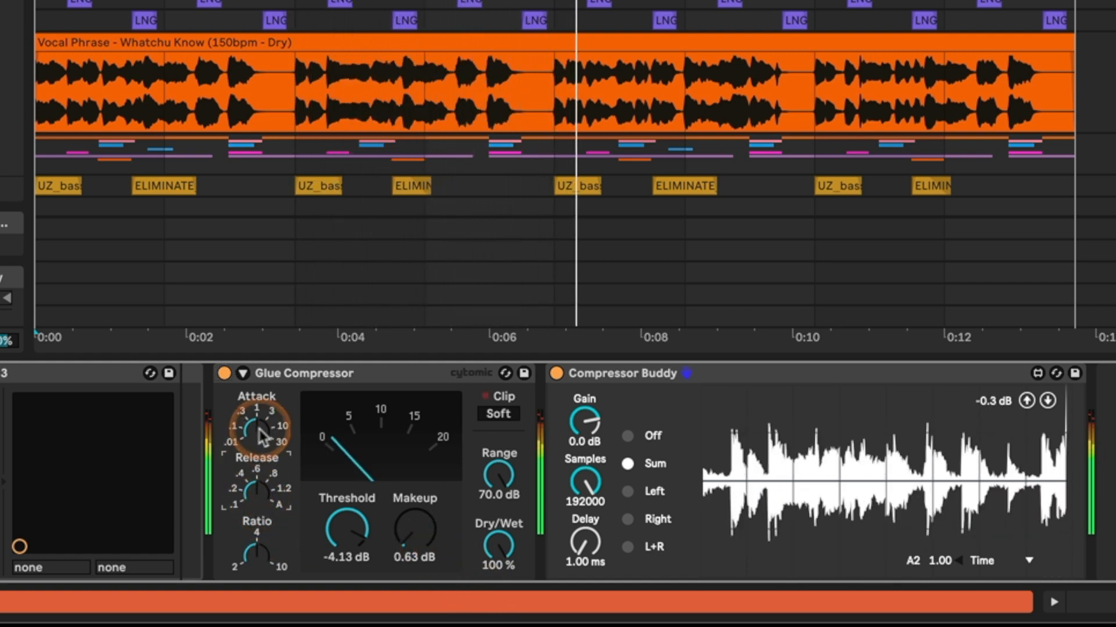
left_click_drag(256, 430, 260, 437)
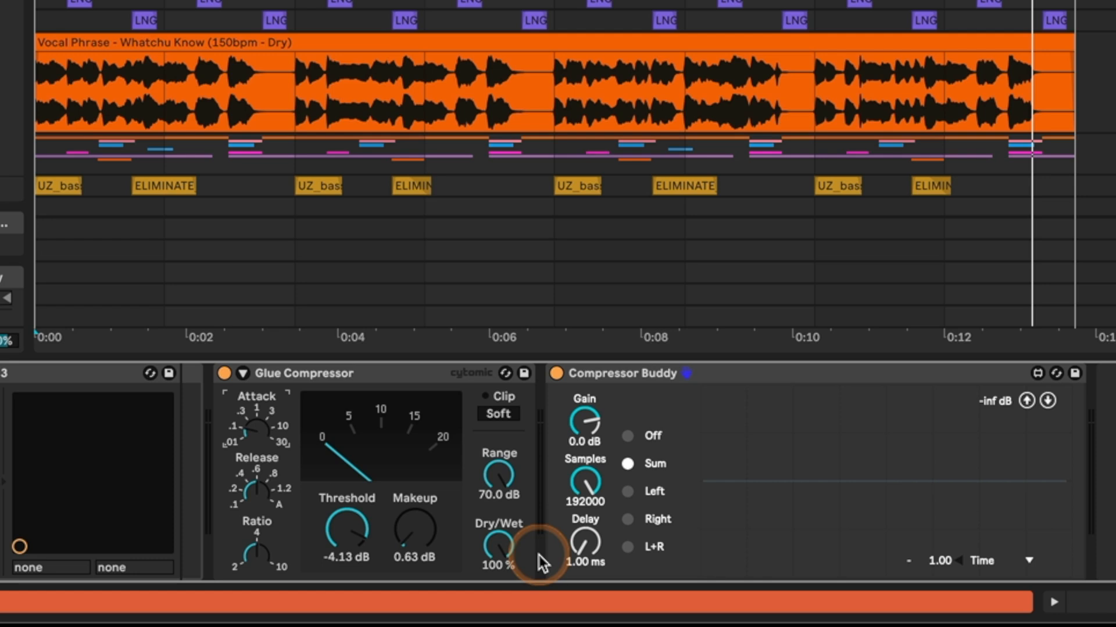
left_click(585, 546)
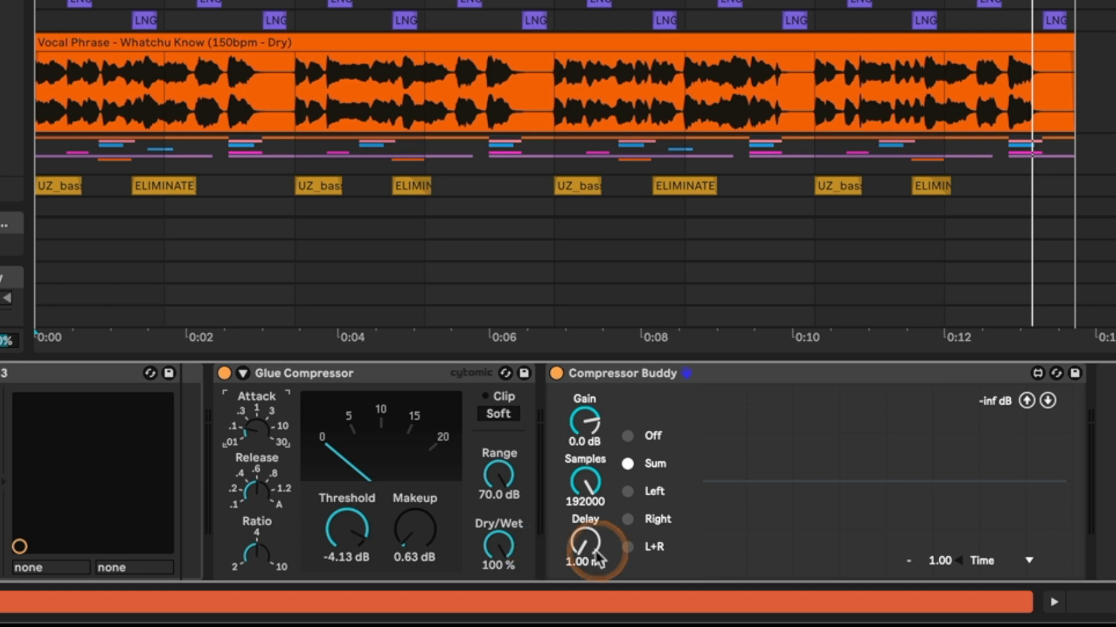
scroll(558, 87, "up", 1)
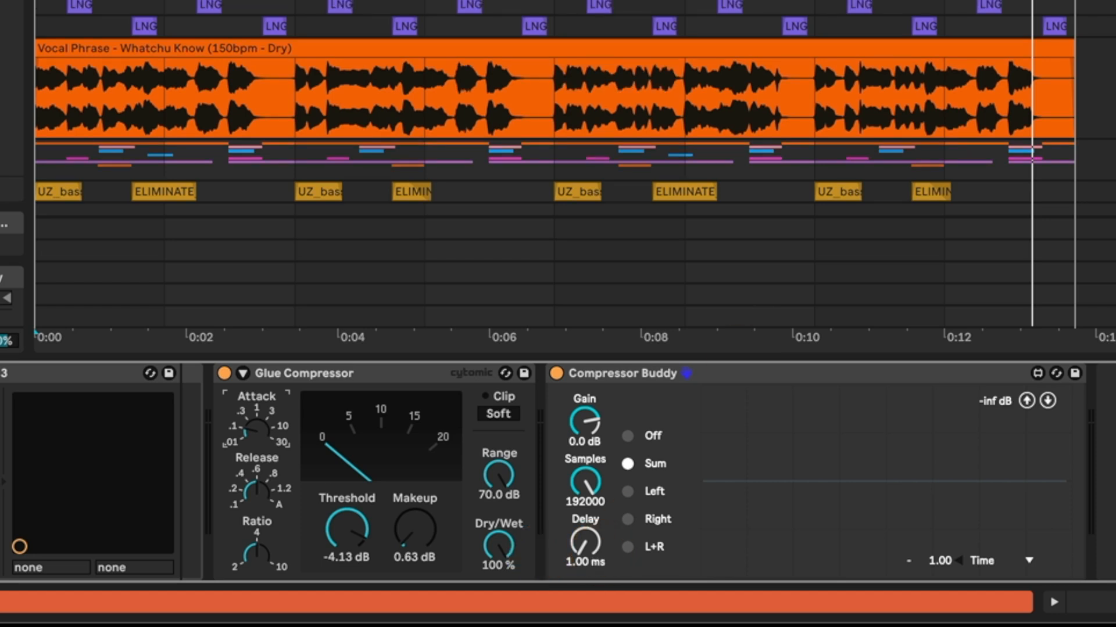
- Play the MIDZ group briefly and solo the DRUMZ group for playback
left_click(1053, 603)
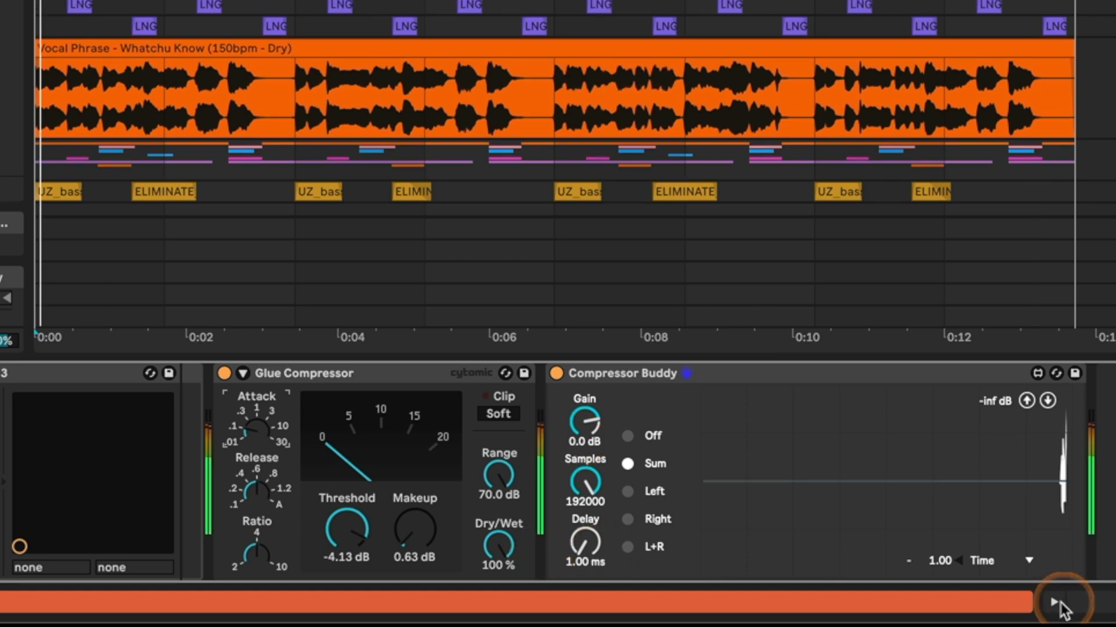
key("space")
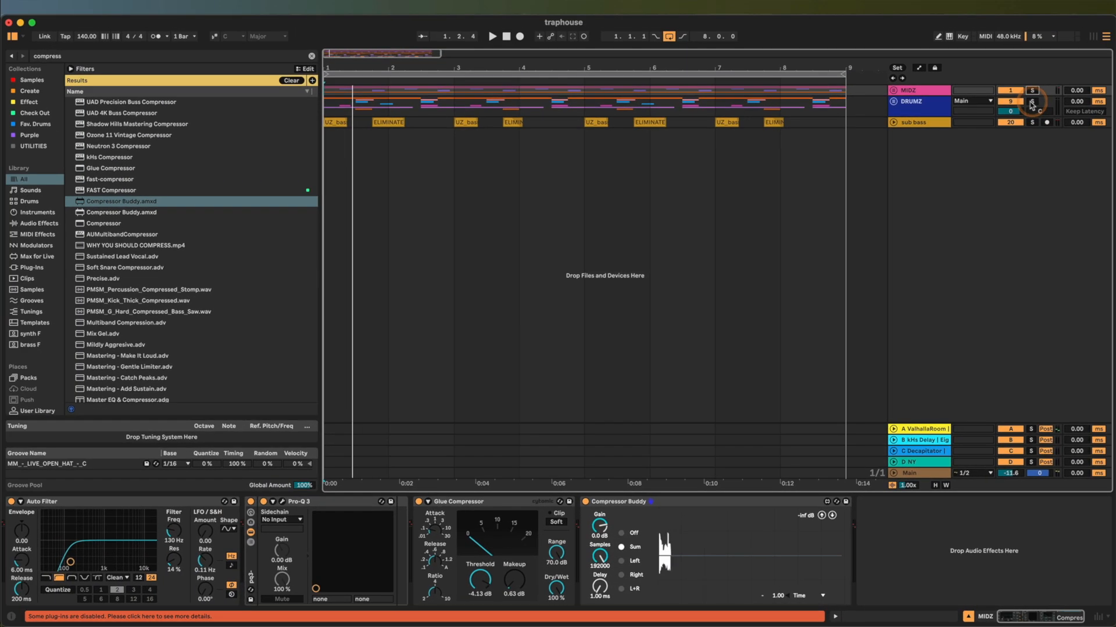
left_click(1032, 103)
key("space")
- Unfold the DRUMZ group down to the kick track and the individual snare tracks in the KNS subgroup
left_click(905, 106)
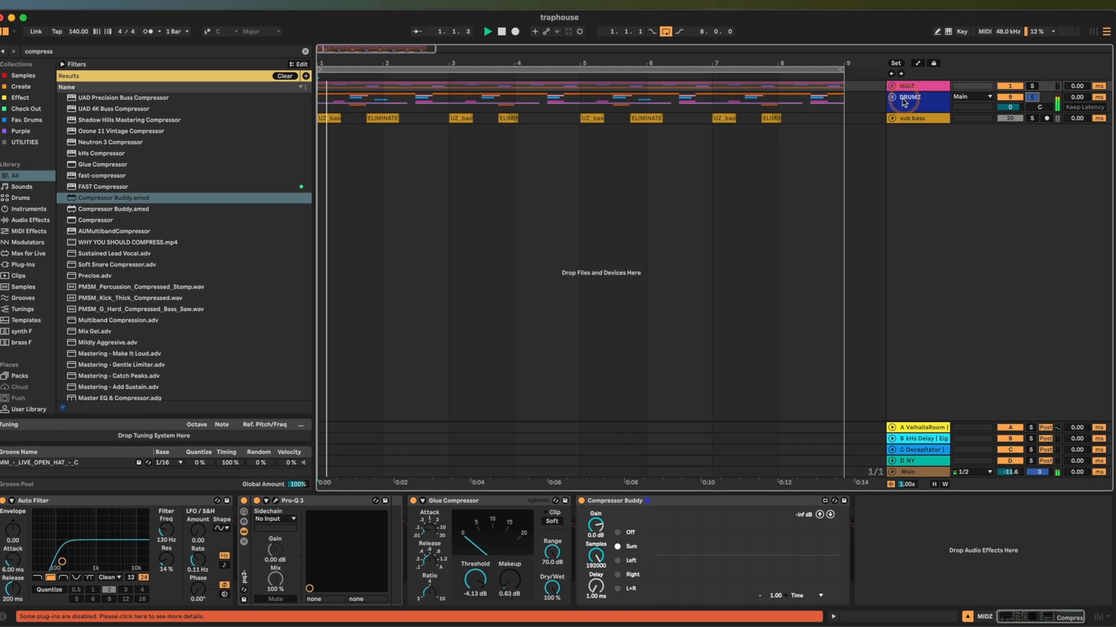
left_click(892, 97)
left_click(913, 202)
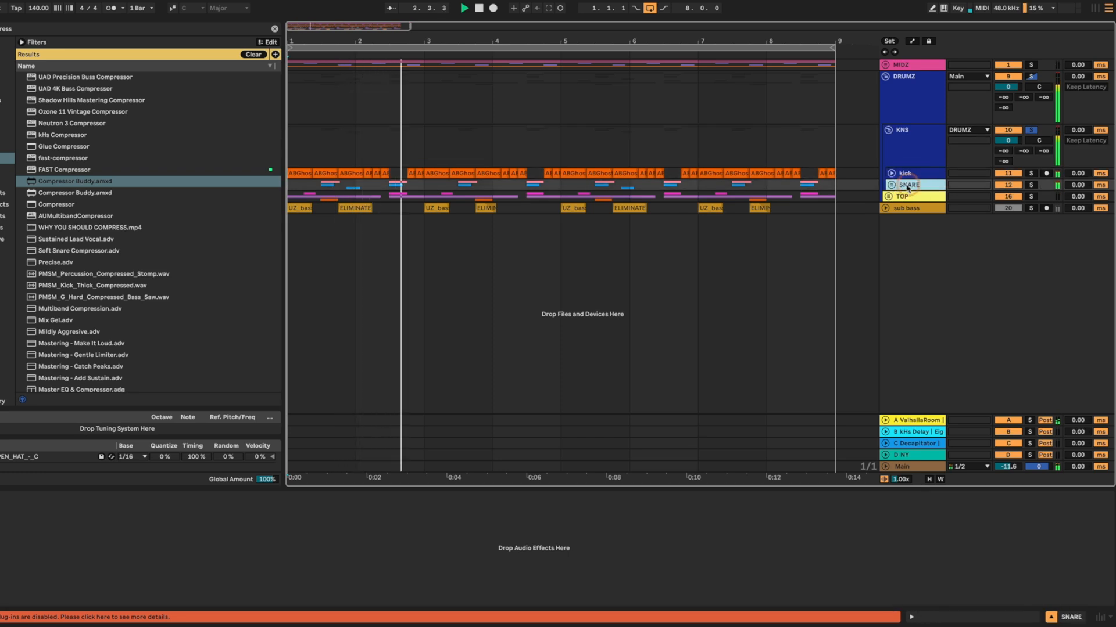
left_click_drag(898, 179, 893, 221)
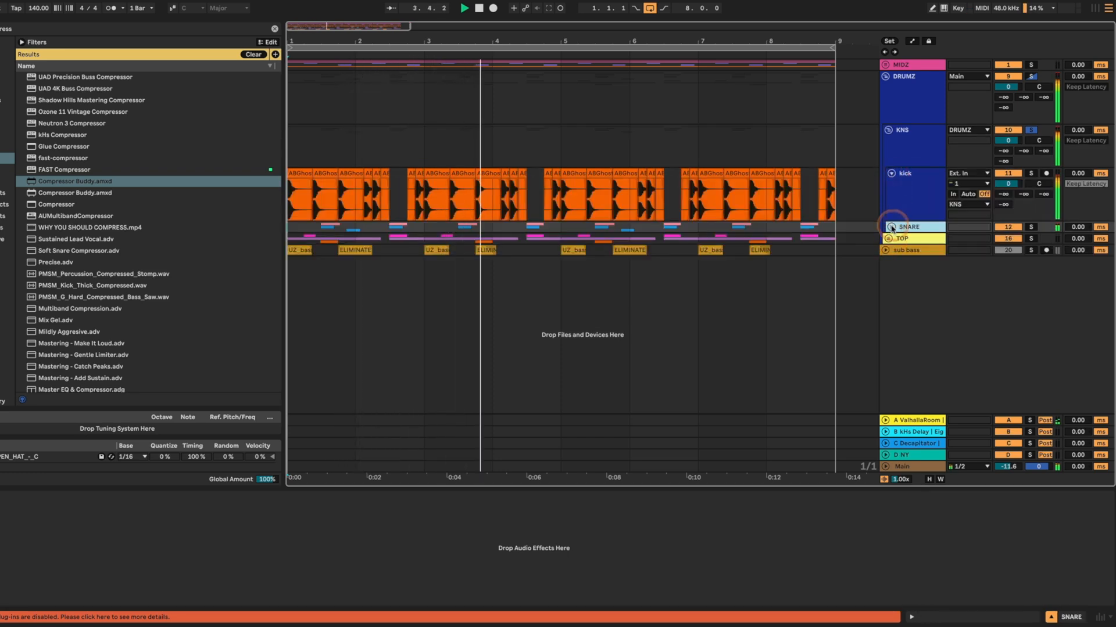
left_click(891, 227)
- Open Pro-Q 3 on the KNS group and examine the kick and snare spectrum during playback
left_click(923, 137)
left_click(419, 543)
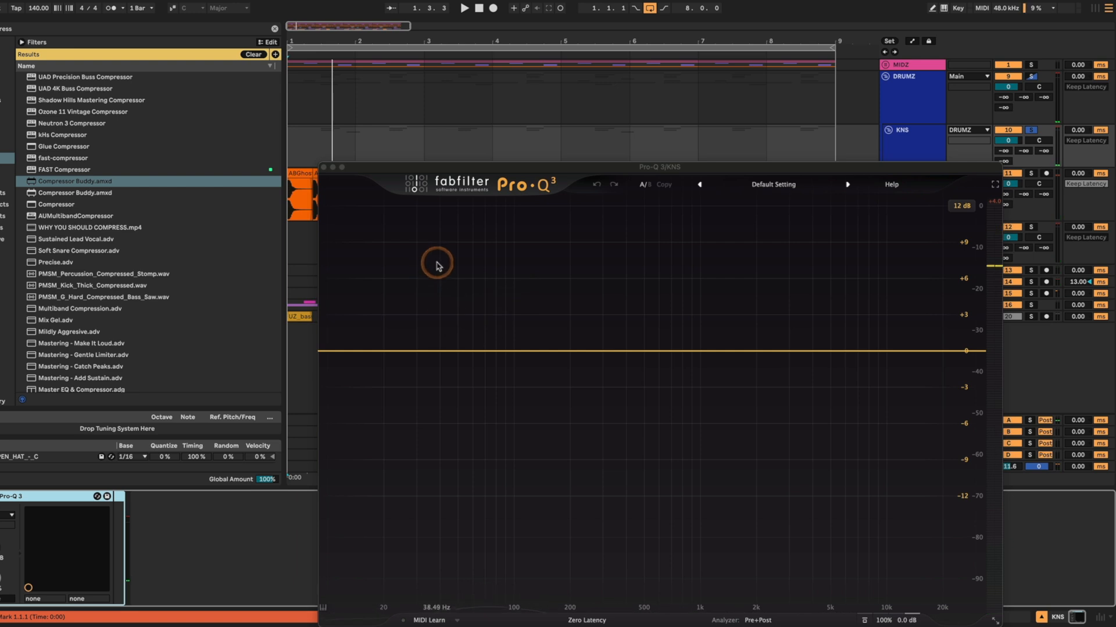
key("space")
key("space")
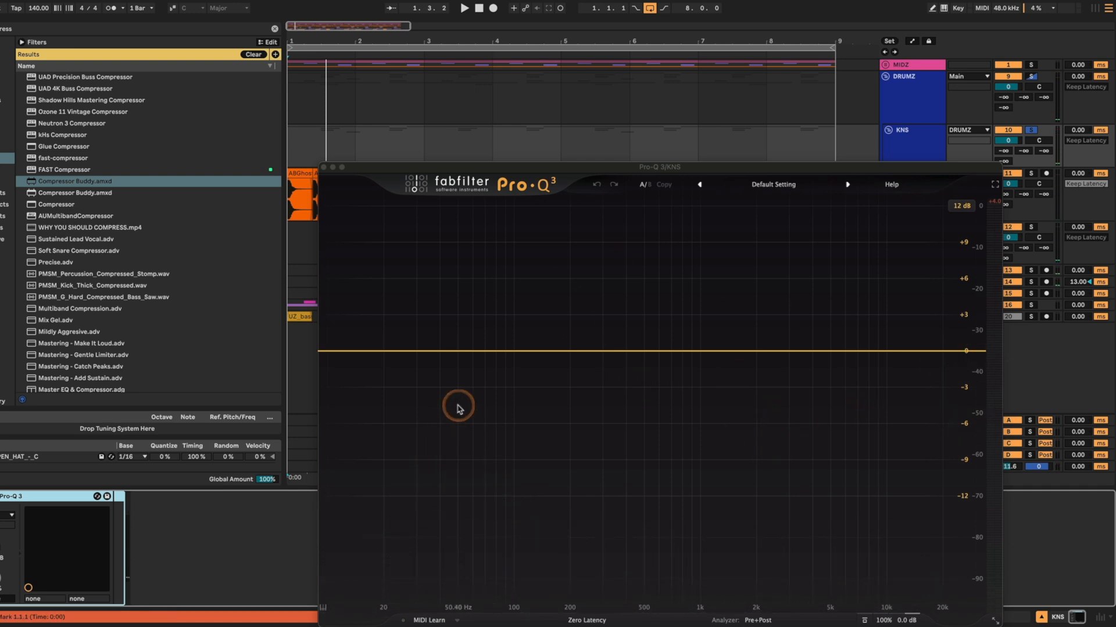
key("space")
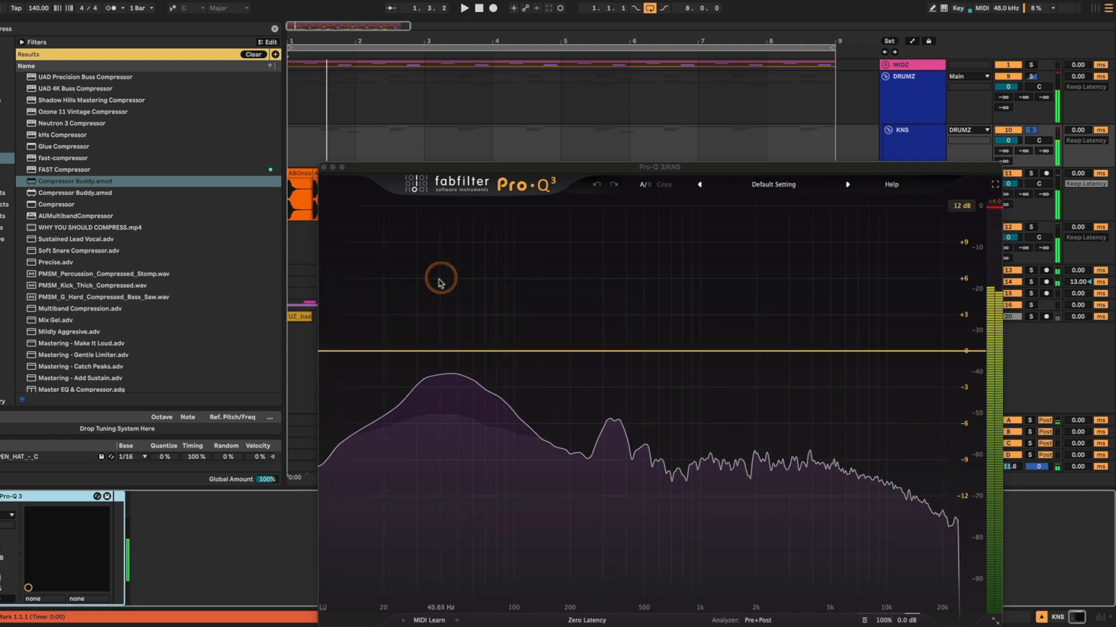
key("space")
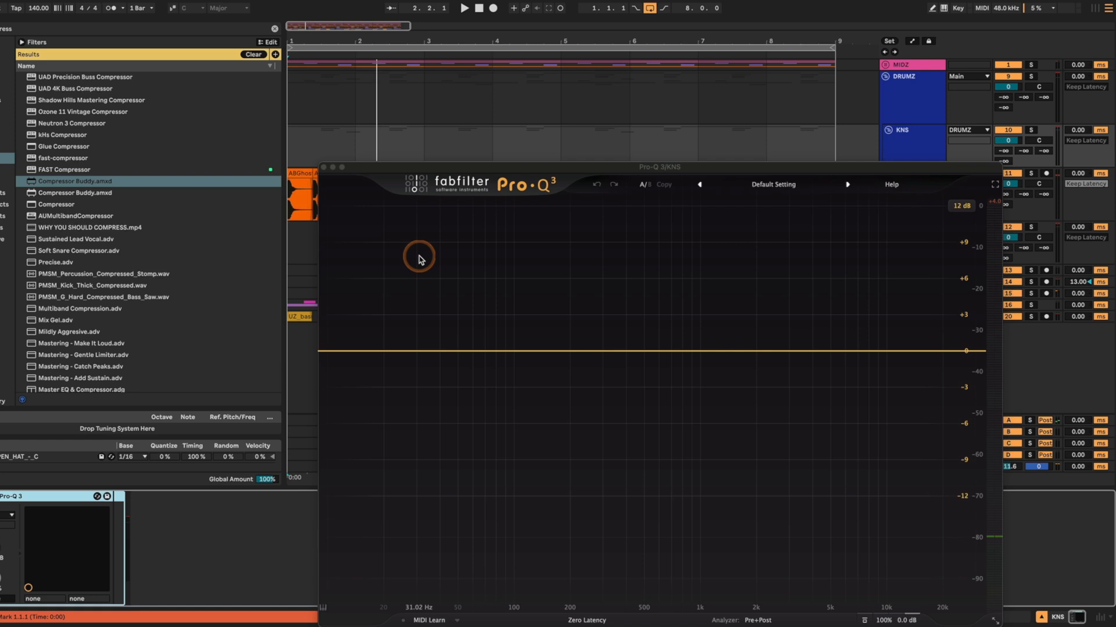
key("space")
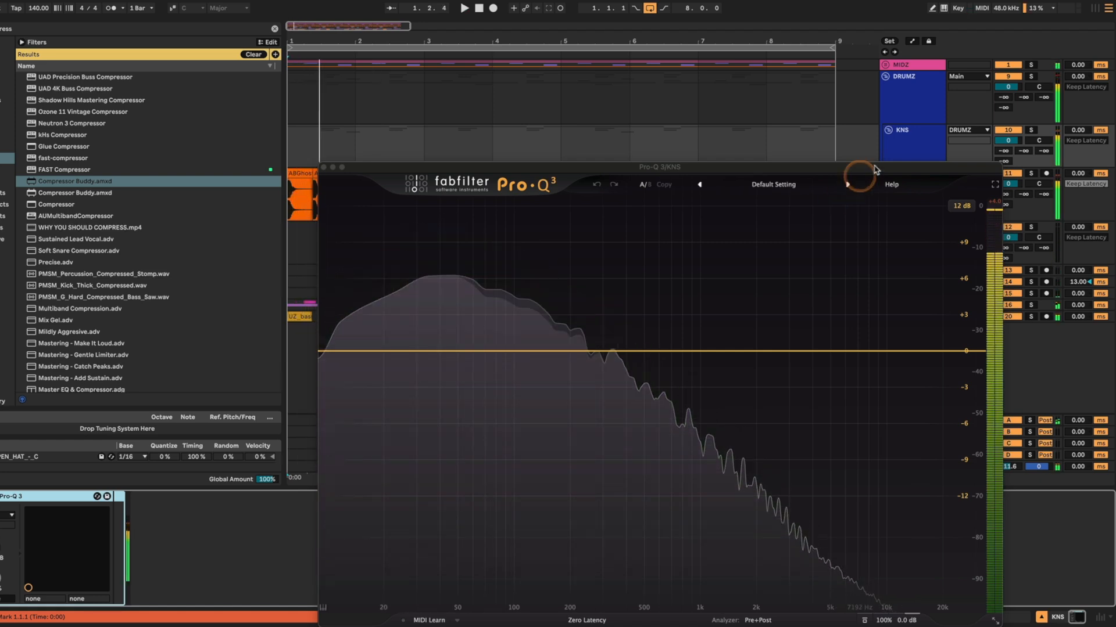
- Solo the KNS group and compare the kick and snare levels in Pro-Q 3 with repeated playback
left_click(1033, 131)
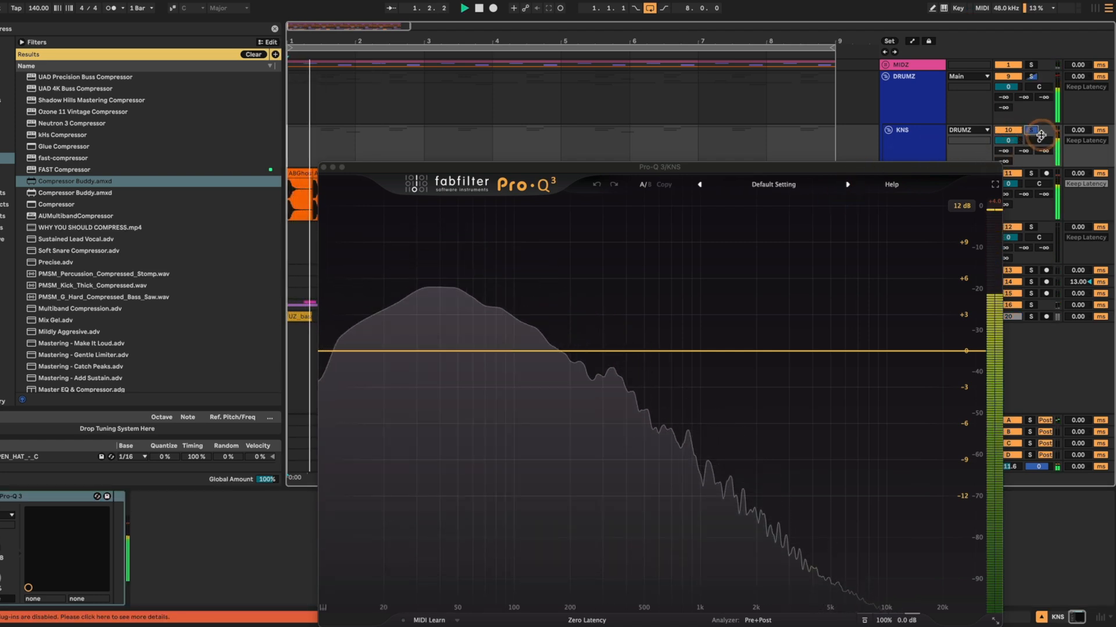
key("space")
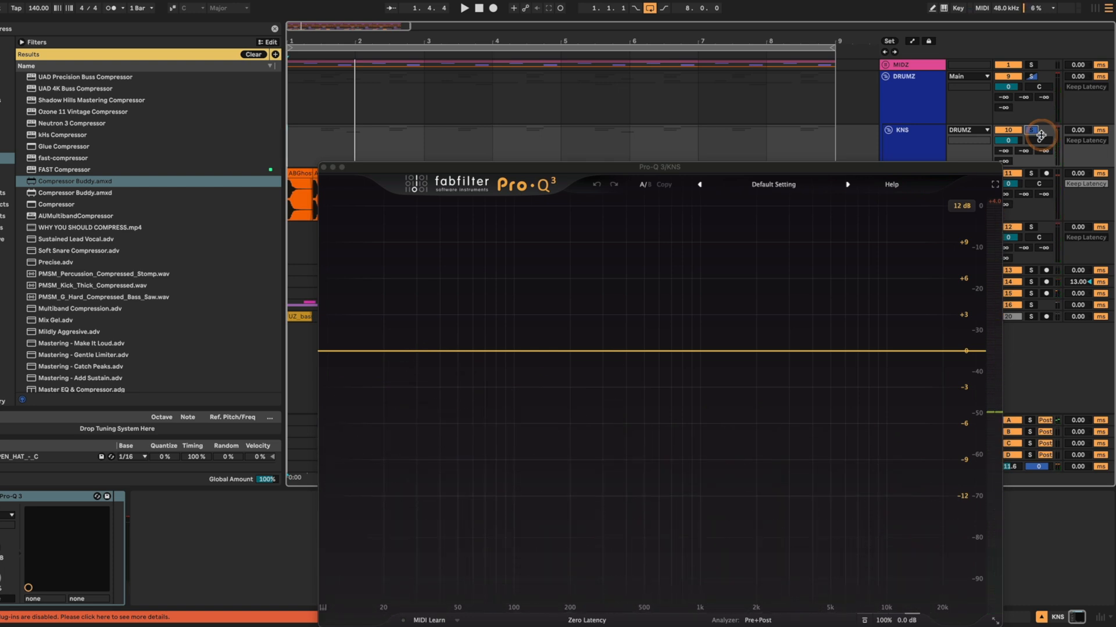
key("space")
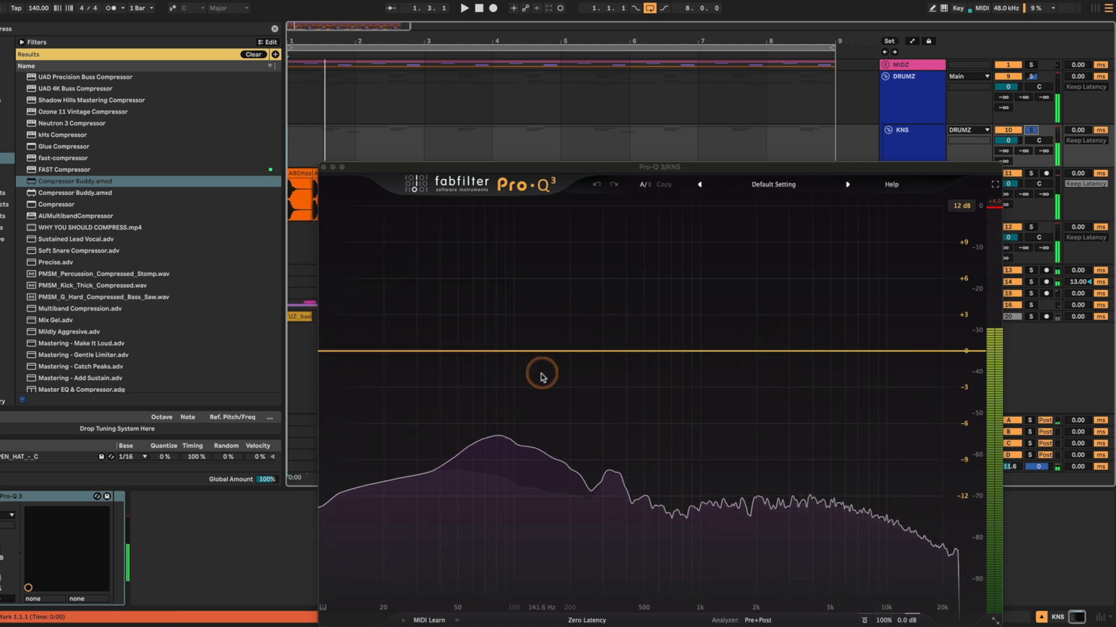
key("space")
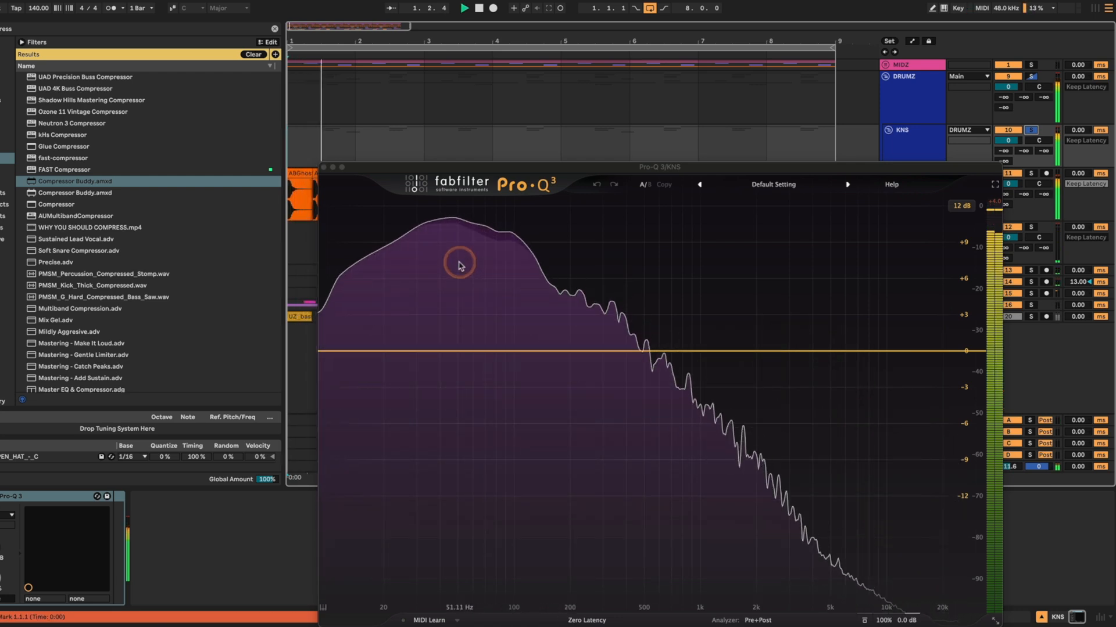
key("space")
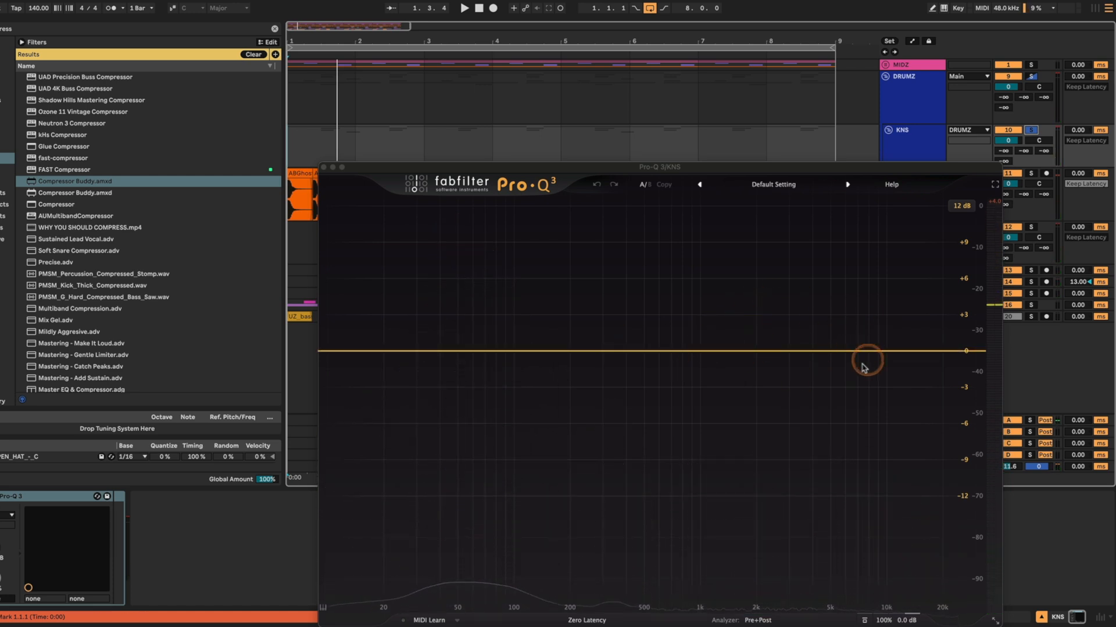
key("space")
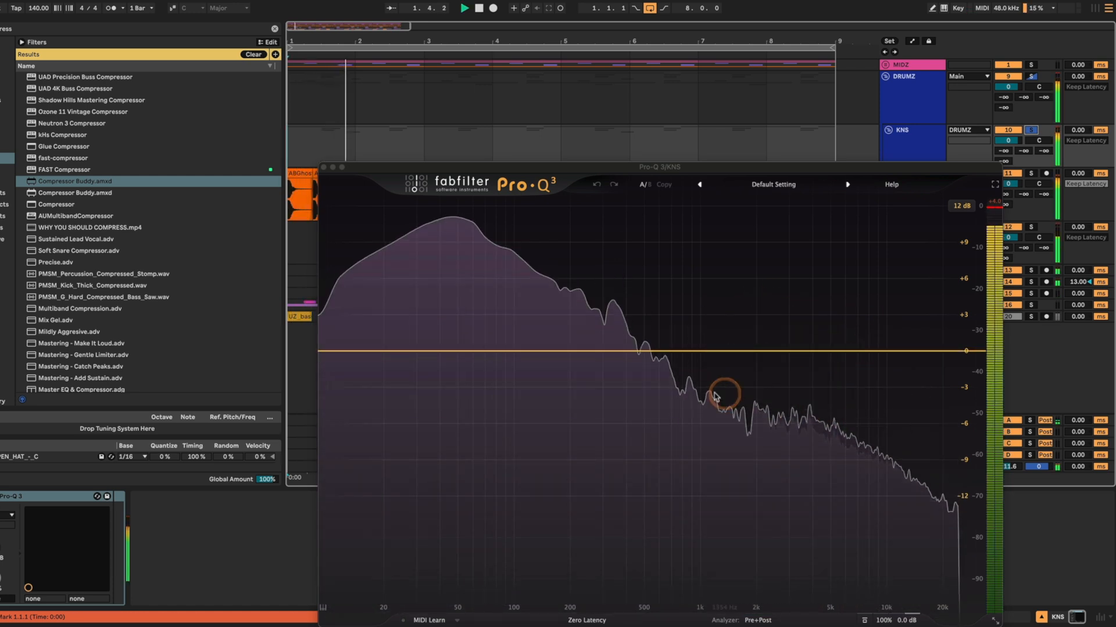
key("space")
- Set the SNARE group's volume to -1.5 dB while listening to it against the kick
left_click_drag(1014, 234, 1017, 239)
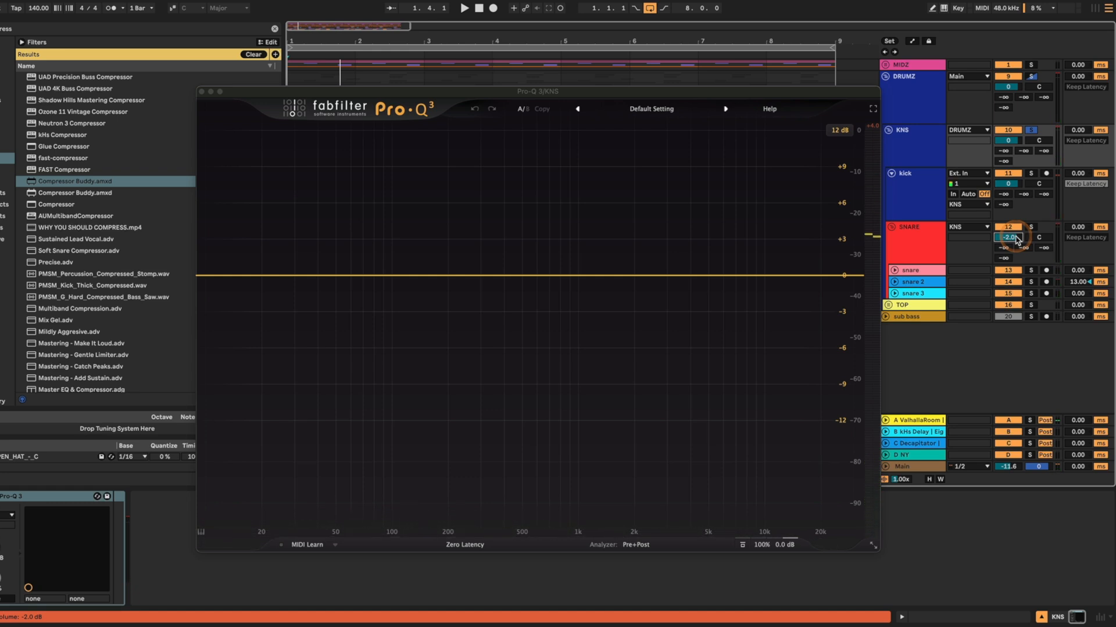
key("space")
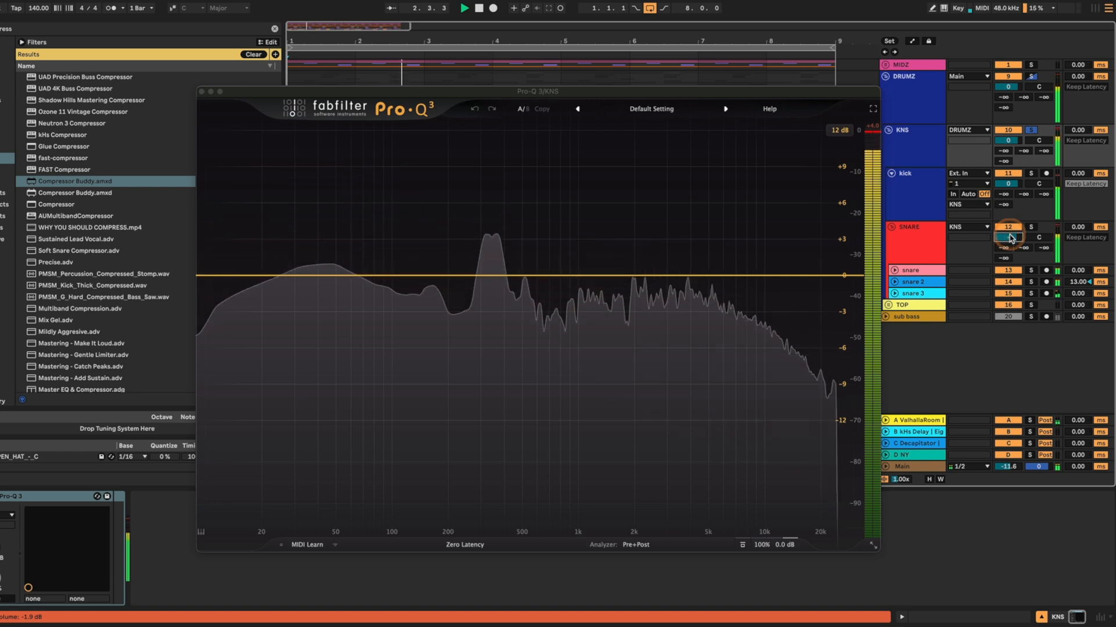
left_click_drag(1011, 238, 1011, 235)
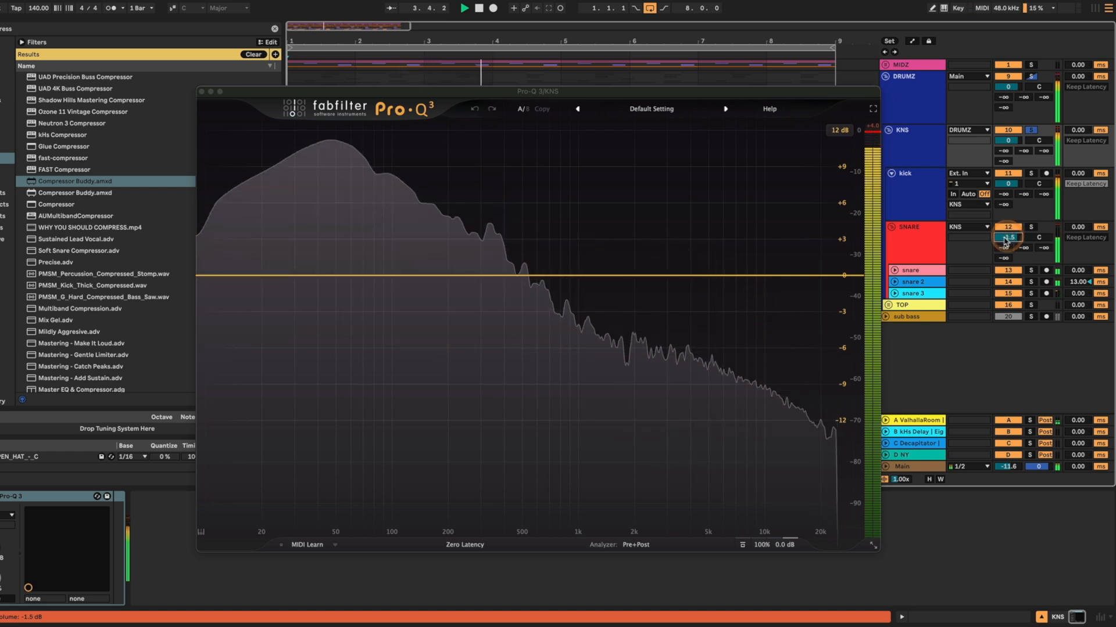
key("space")
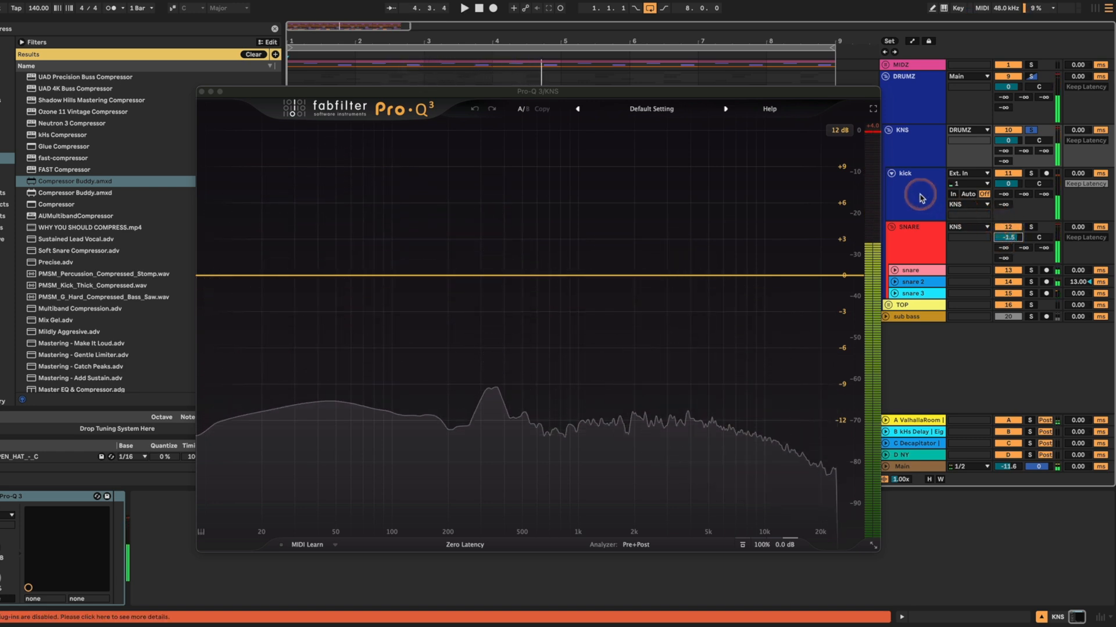
- Add Pro-Q 3 to the kick track, view its spectrum during playback and close the EQ window
left_click(993, 216)
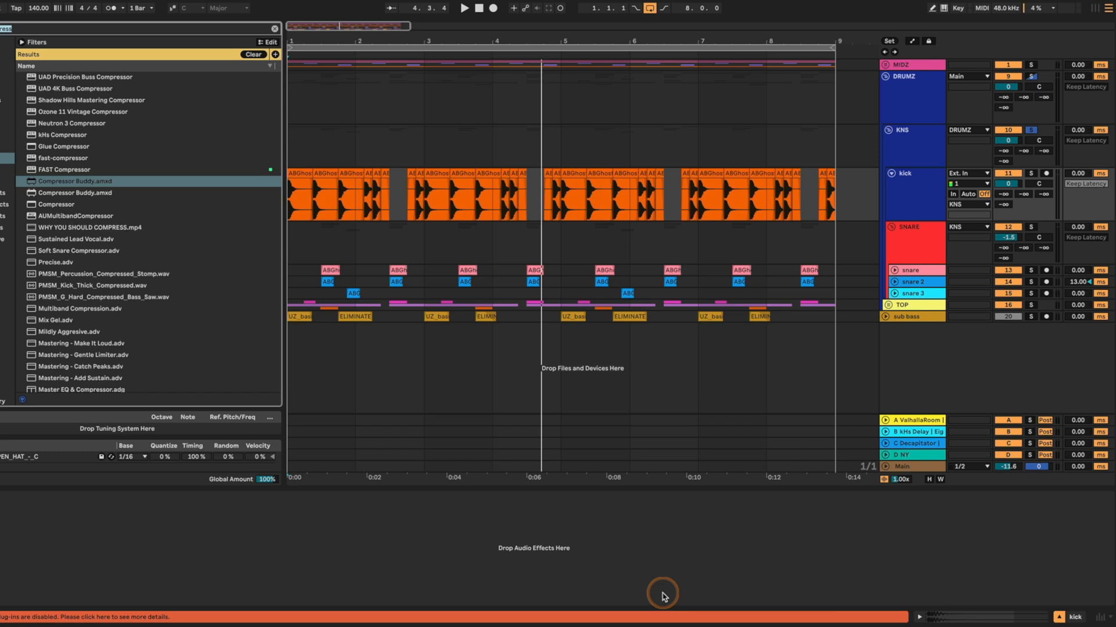
key("Escape")
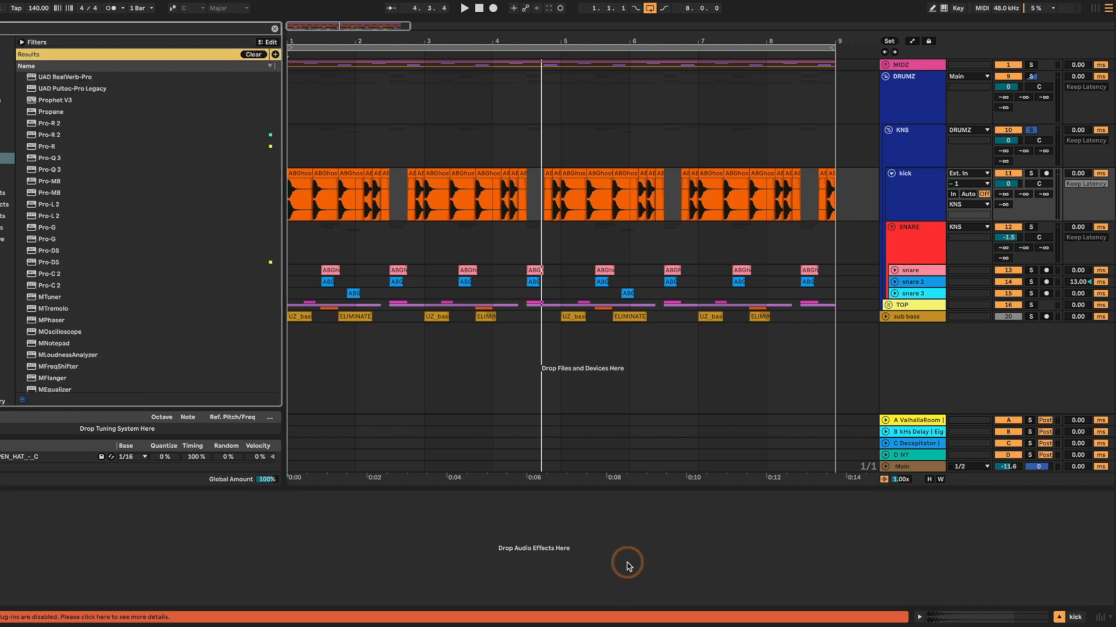
left_click(67, 88)
double_click(67, 88)
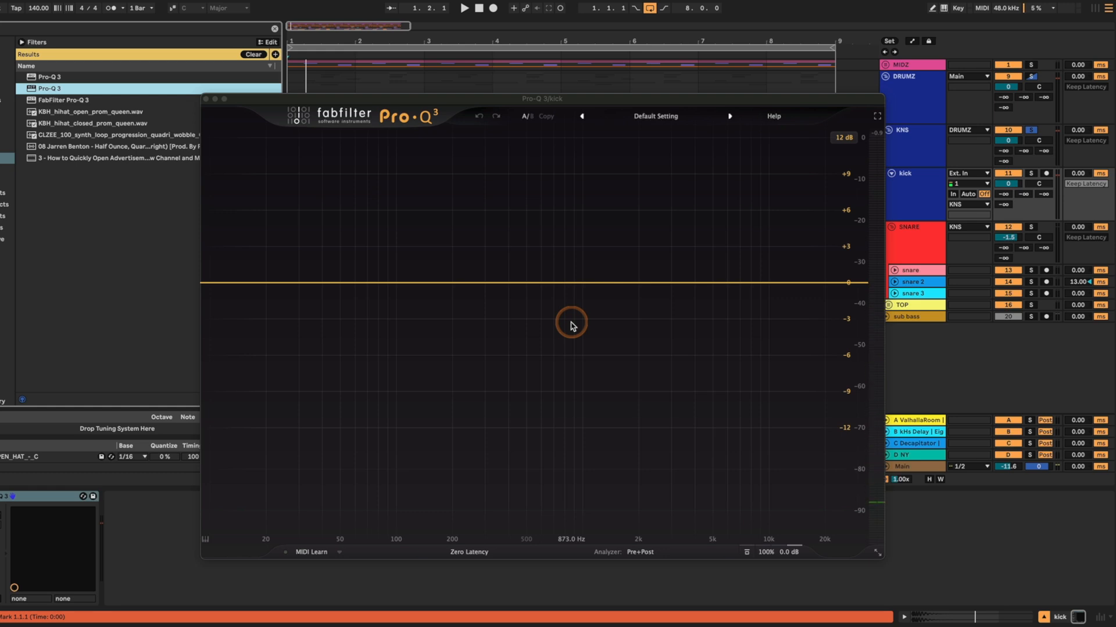
key("space")
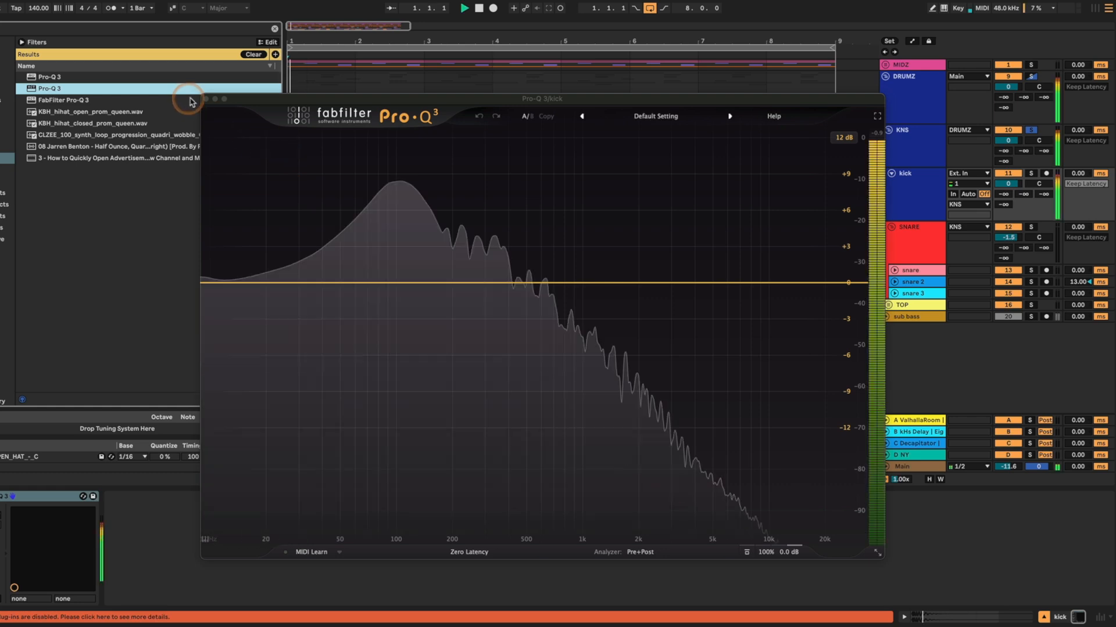
left_click(206, 100)
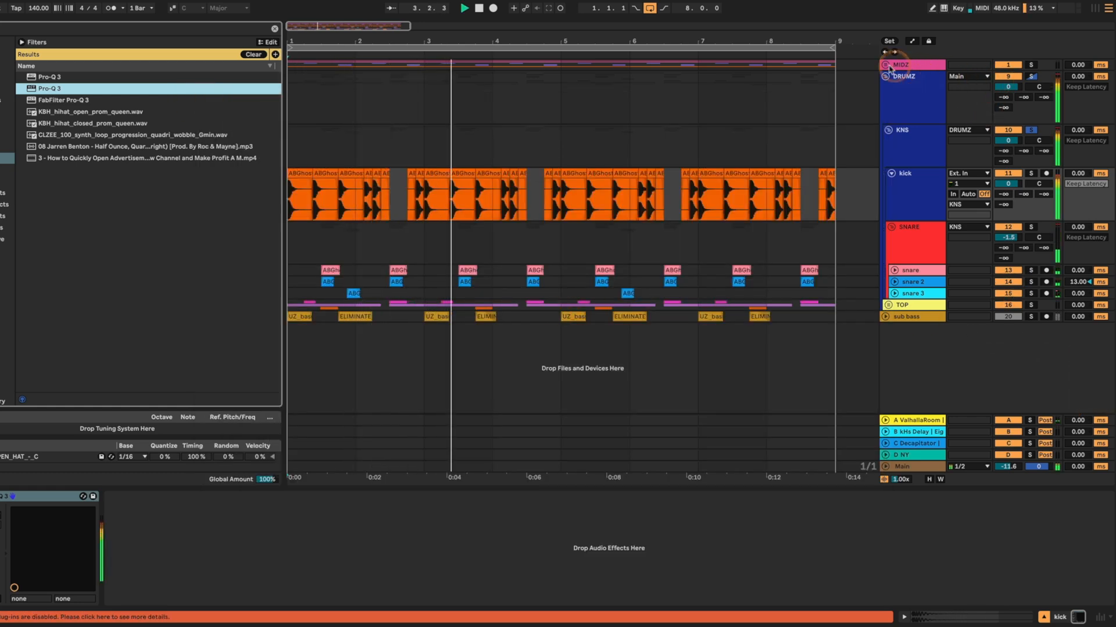
- Audition the VOX track soloed alongside the drums and switch the solo to the kick track
scroll(1006, 187, "up", 5)
key("space")
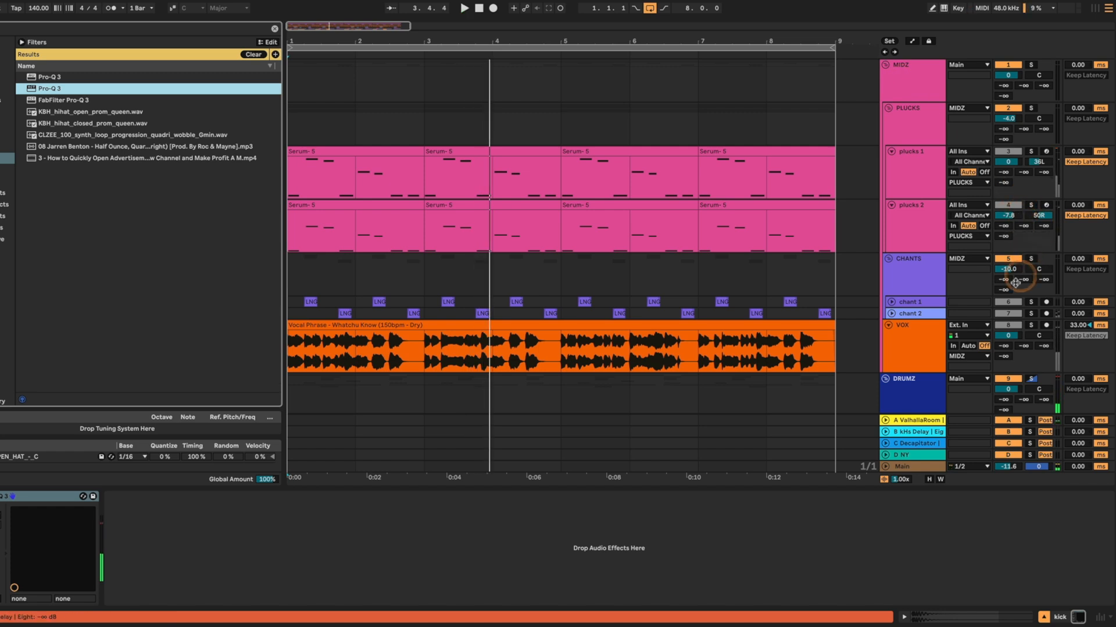
left_click(1031, 324)
key("space")
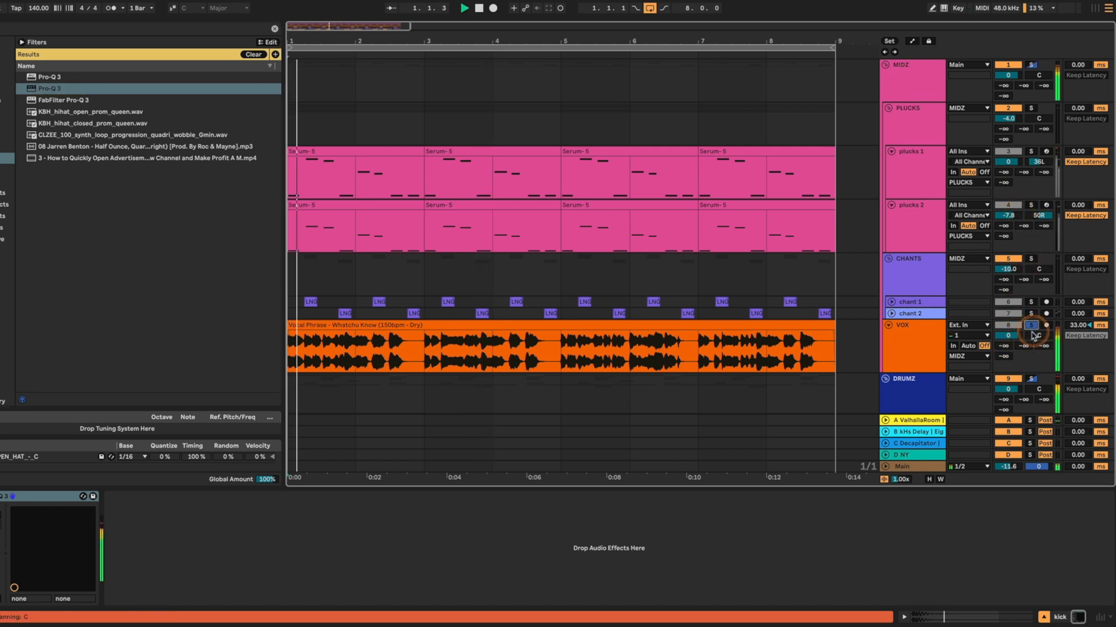
scroll(1028, 351, "down", 8)
key("space")
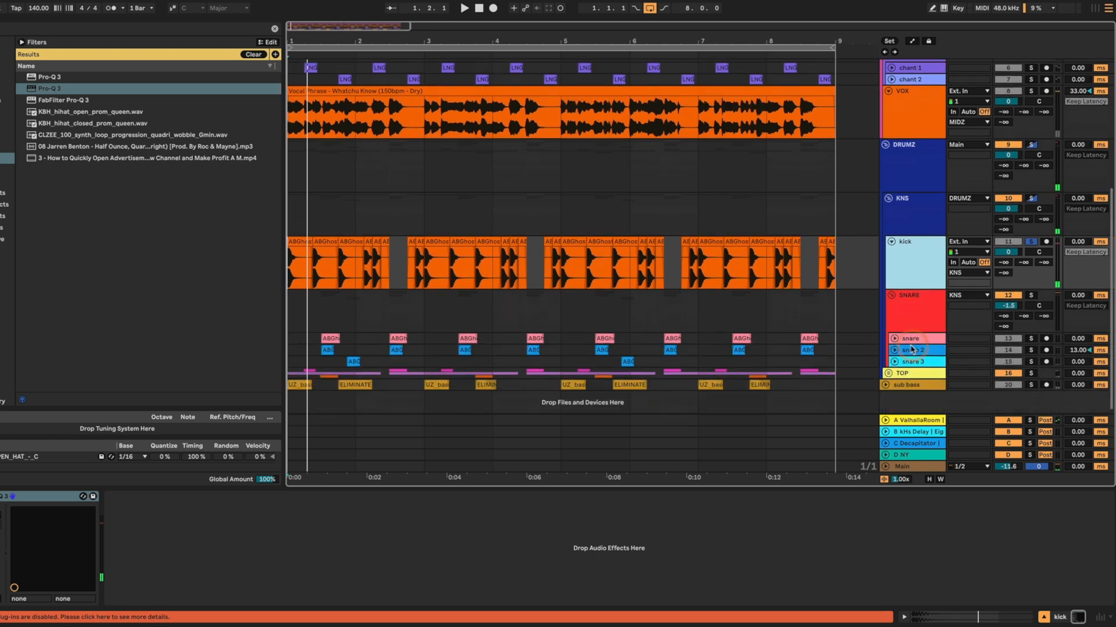
- Search the browser for "utility" and add a Utility after Pro-Q 3 on the kick track
key("ctrl+f")
type("utility")
key("Down")
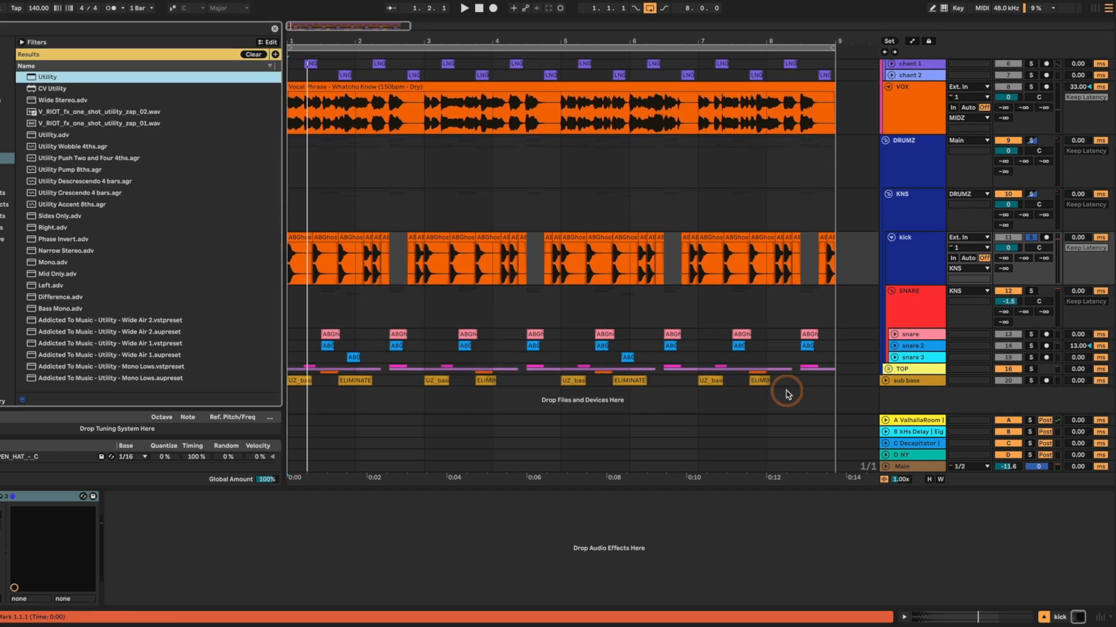
key("Return")
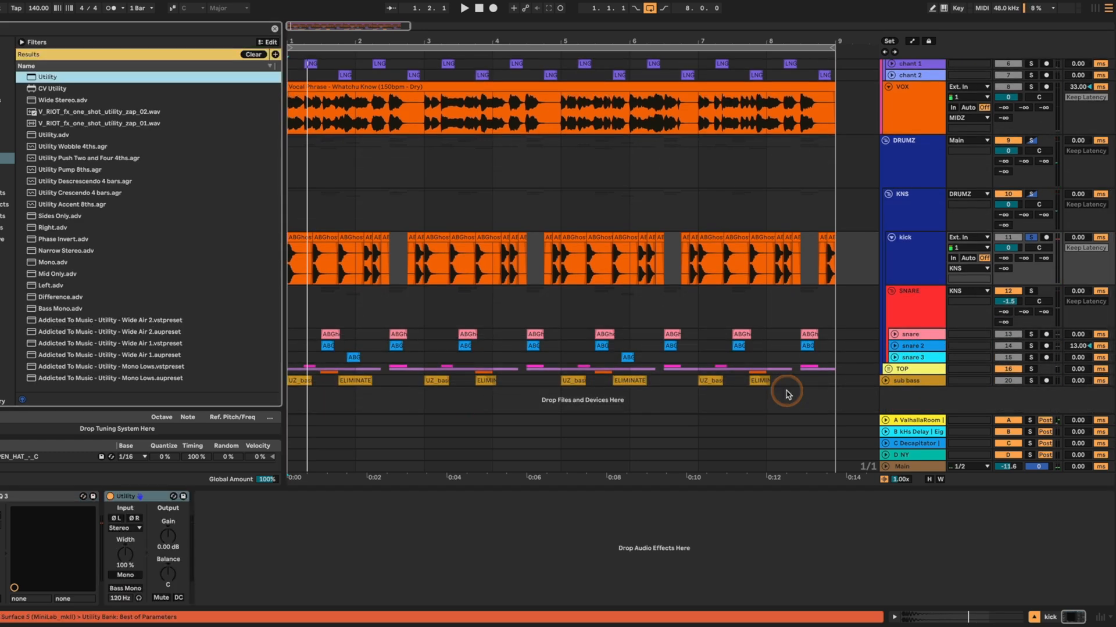
- Play the kick from the start and compare it with the Utility's Mono option on and off
left_click(290, 268)
key("space")
left_click(124, 575)
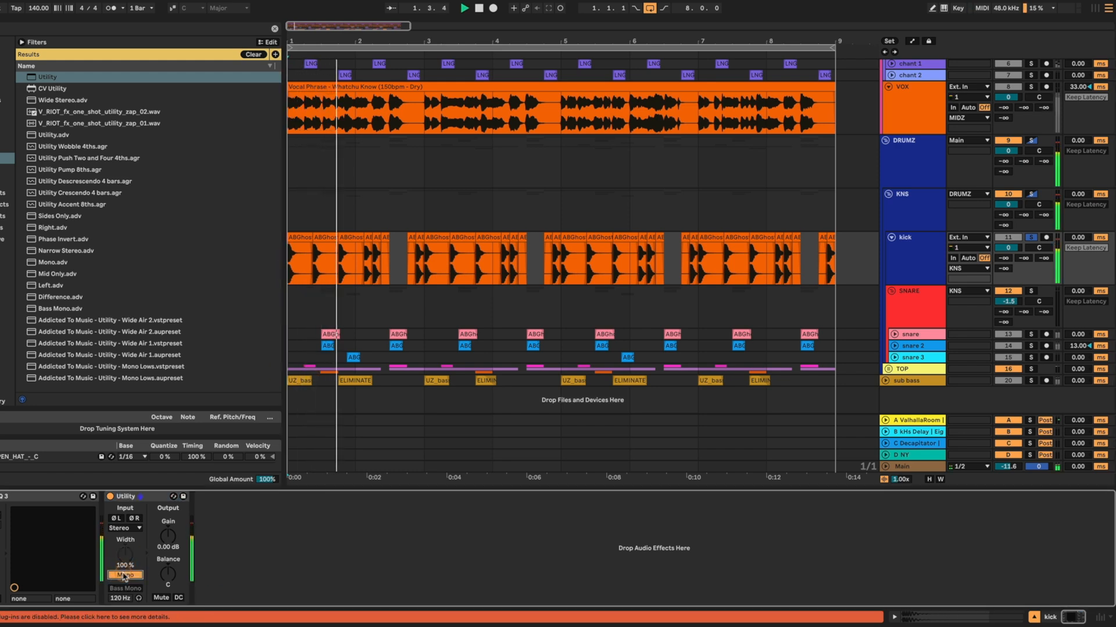
left_click(125, 575)
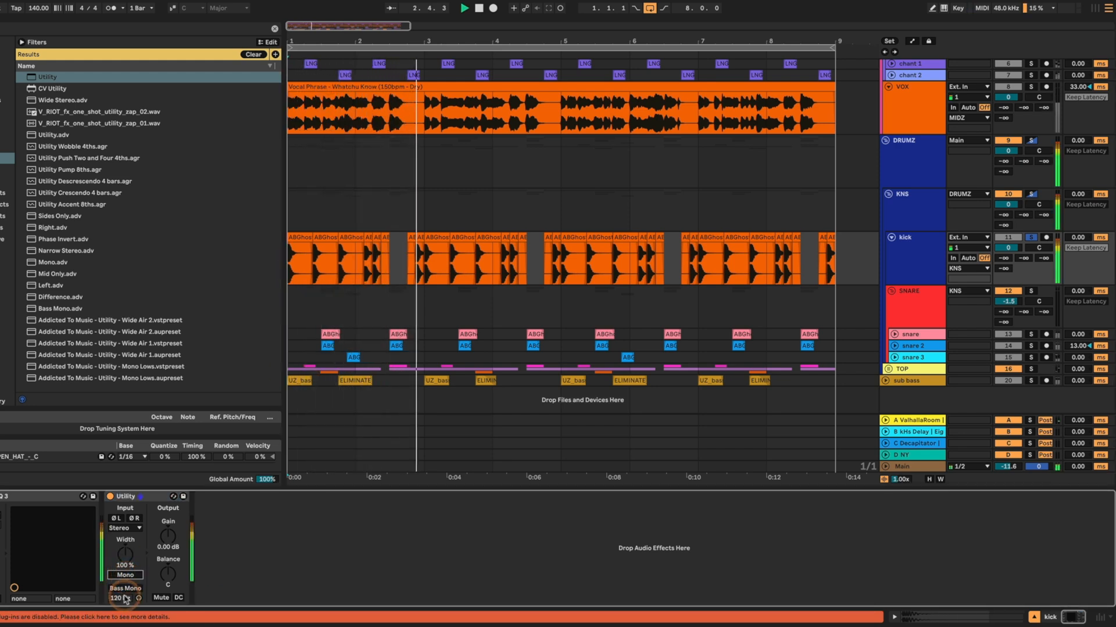
- Enable Bass Mono in the kick's Utility with its frequency at 155 Hz and play the result
key("space")
left_click(128, 590)
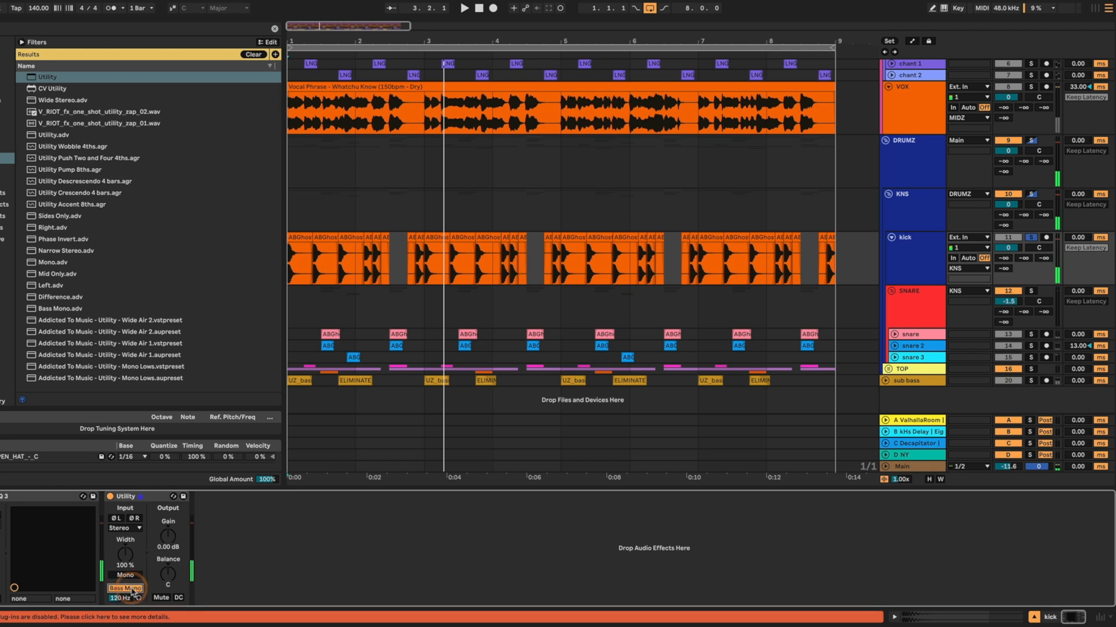
left_click_drag(127, 599, 127, 588)
key("space")
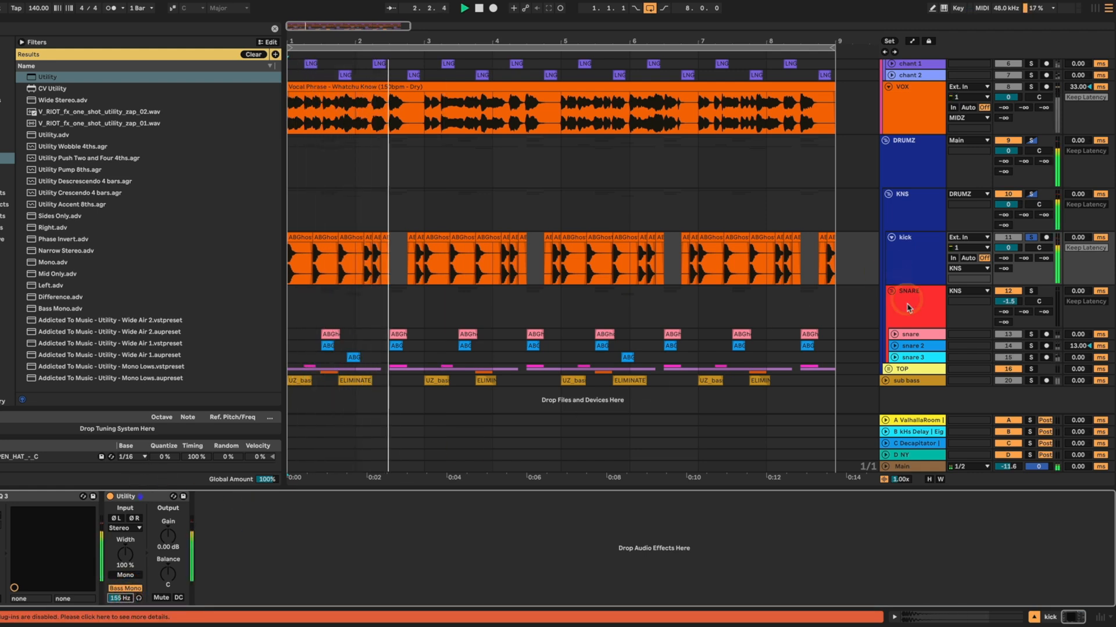
- Solo the SNARE group and listen to it from the start
left_click(1030, 291)
key("space")
key("space")
key("space")
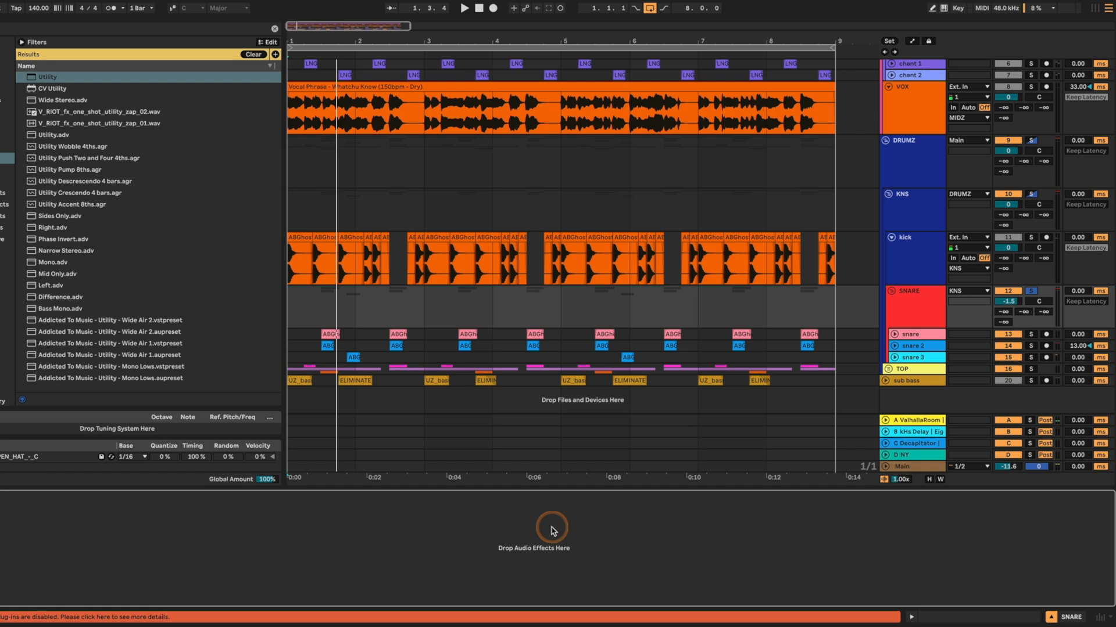
- Search the browser for "eight" and add an EQ Eight to the SNARE group, with band 1 as a low cut at 160 Hz
key("ctrl+f")
type("eight")
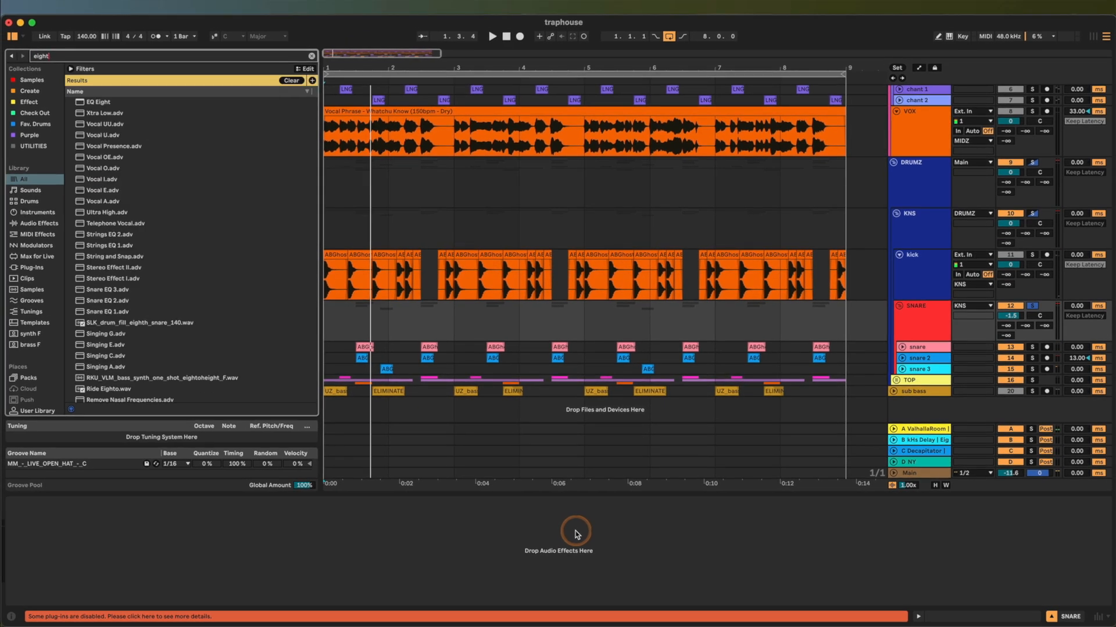
key("Down")
key("Return")
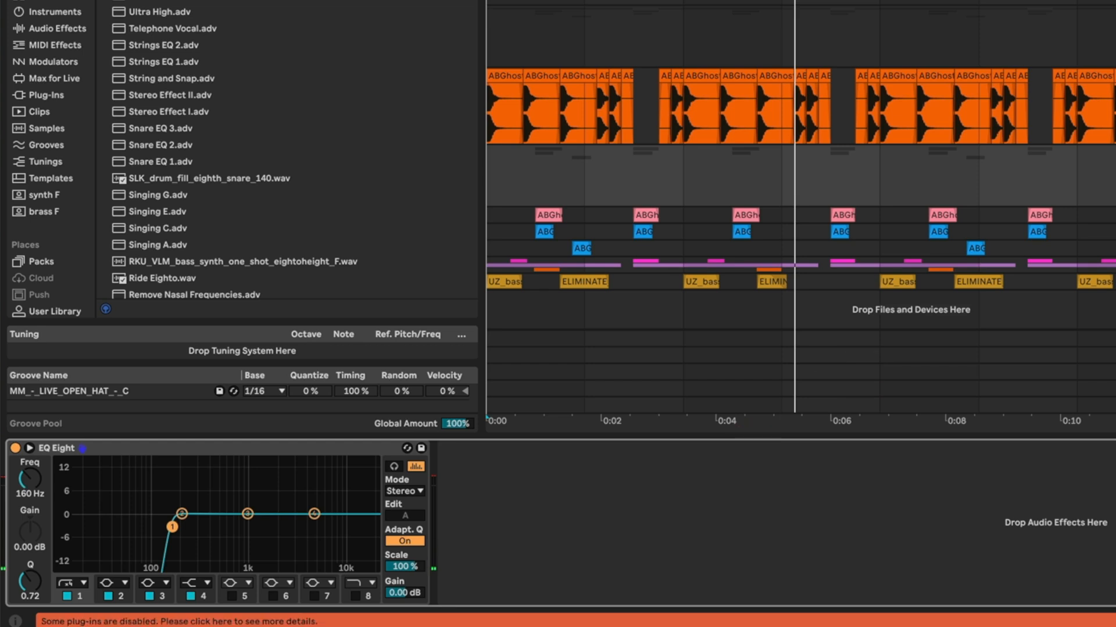
- Unfold the snare, snare 2 and snare 3 tracks and play the soloed snares
left_click(1112, 215)
scroll(801, 233, "down", 2)
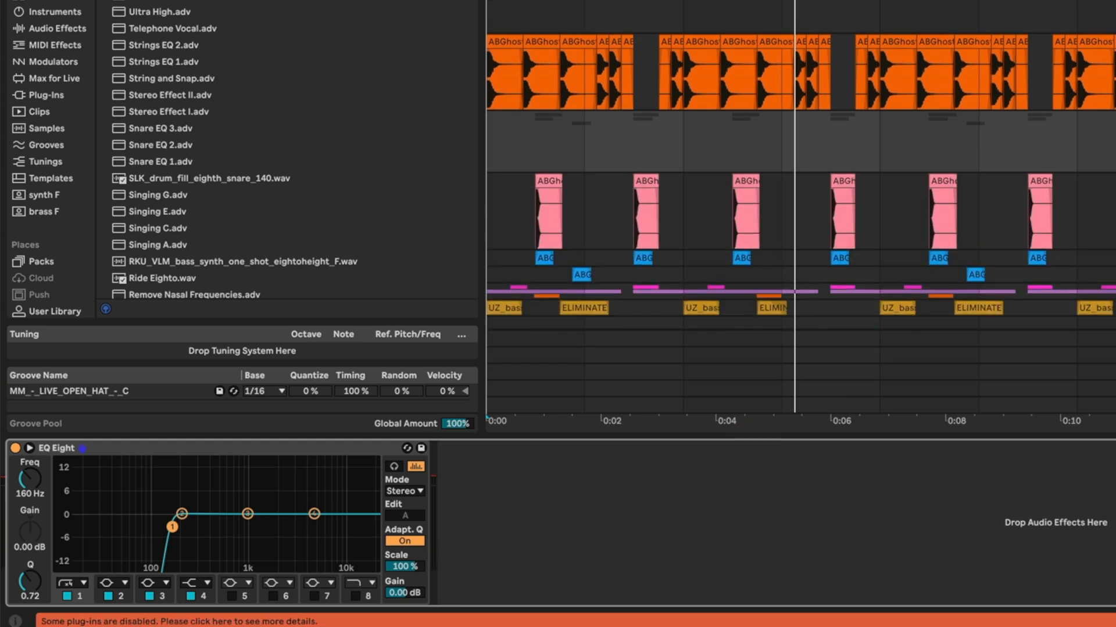
left_click(1113, 232)
scroll(801, 232, "down", 2)
left_click(1112, 248)
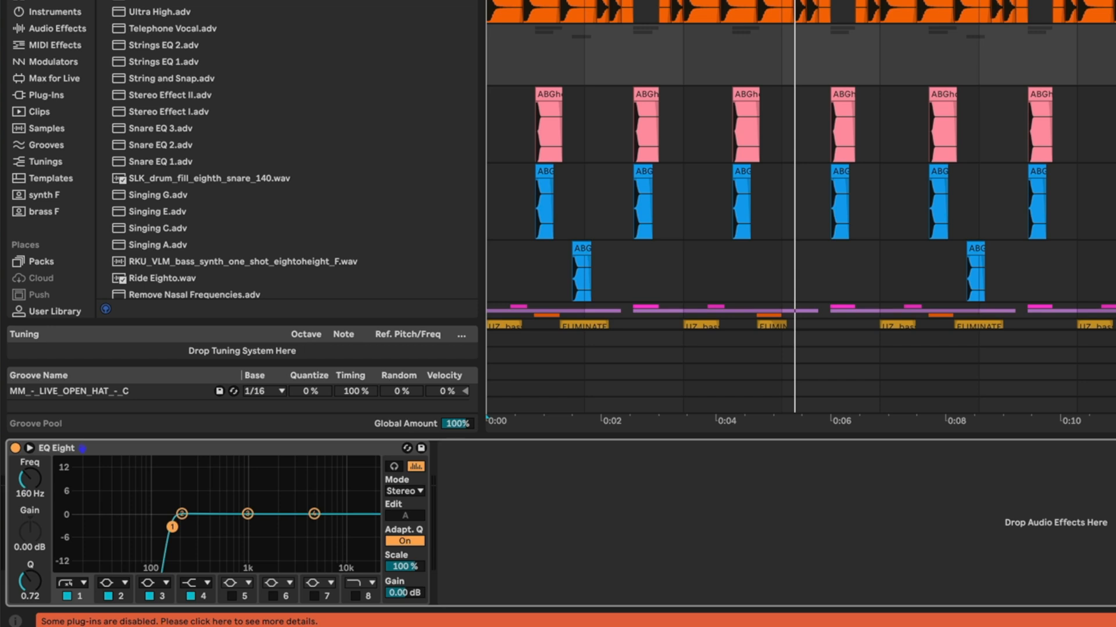
key("space")
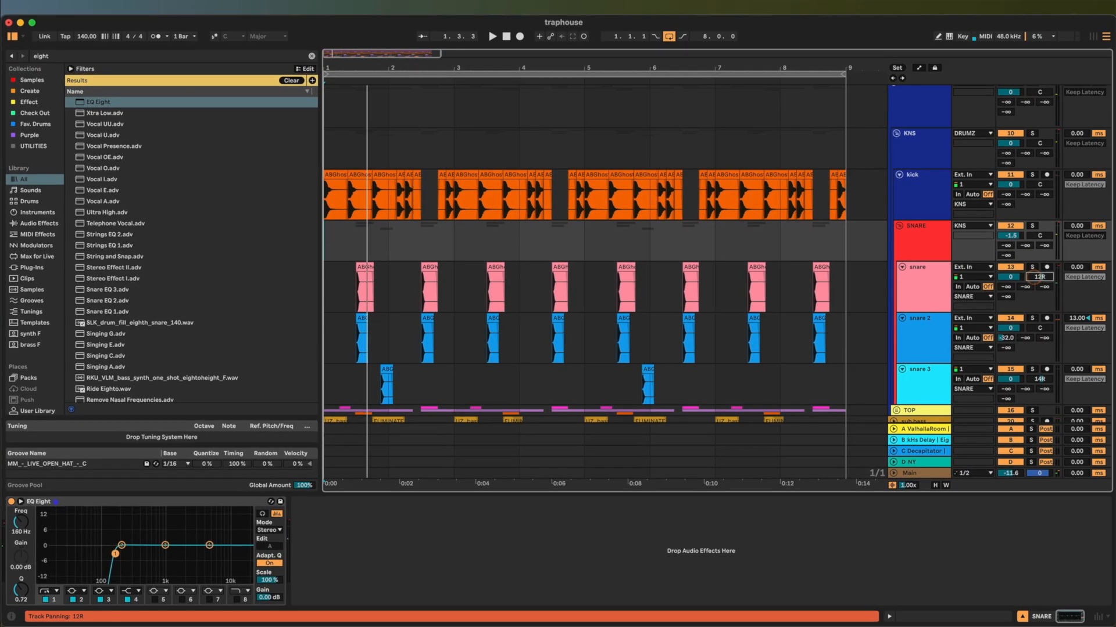
- Pan the snare track to 17R and the snare 2 track to 20L
left_click(1037, 337)
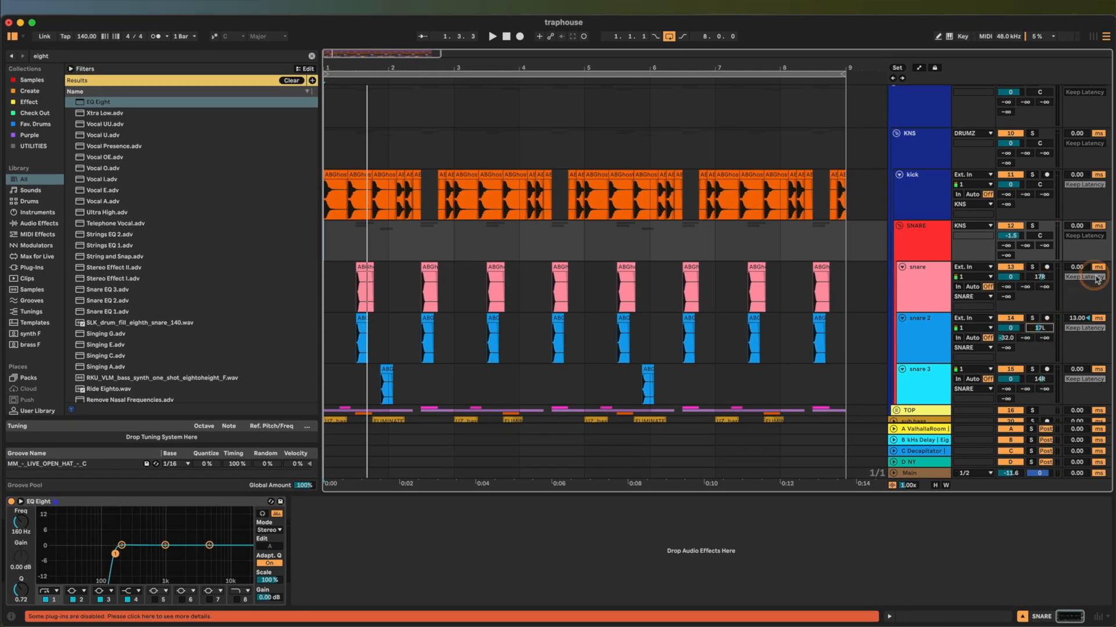
left_click(1090, 318)
left_click(933, 340)
left_click(1033, 331)
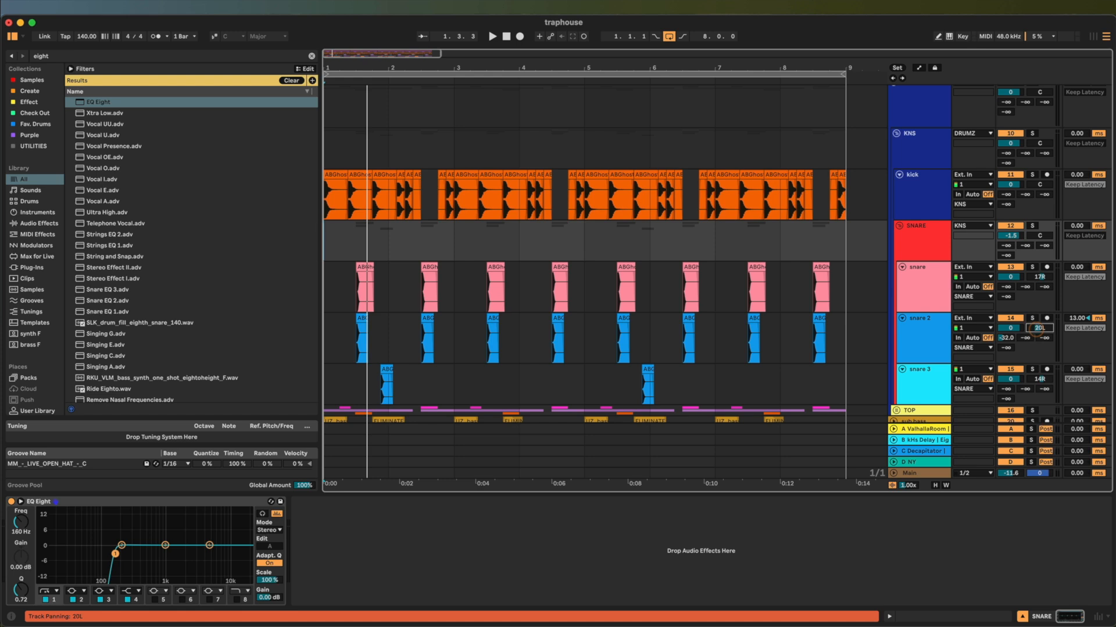
left_click(944, 343)
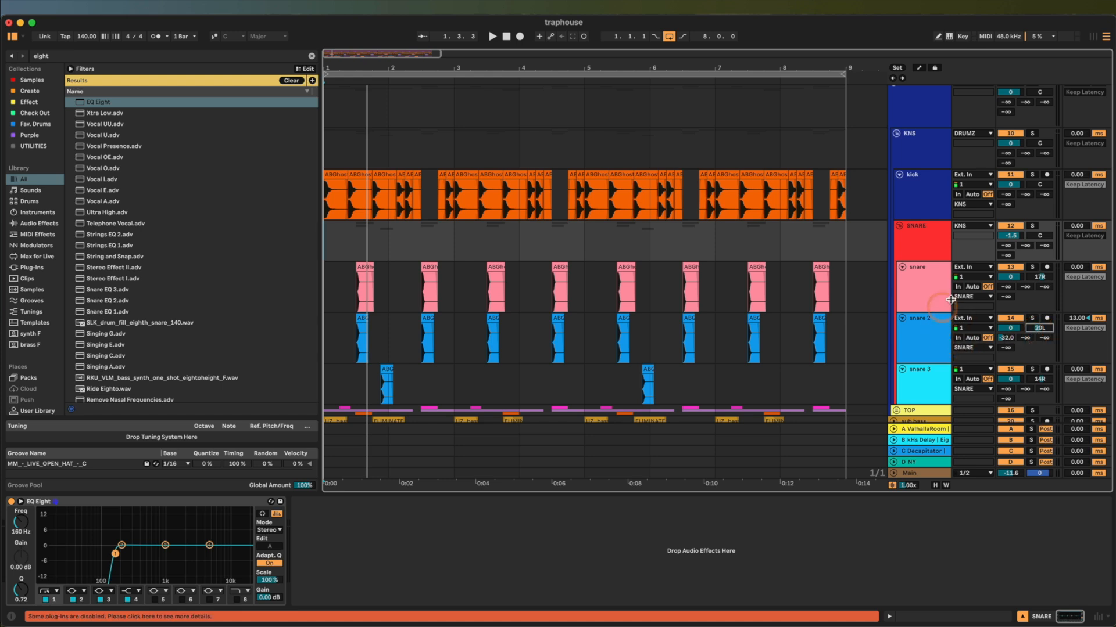
- Set the playback start at 1.3.1 on the snare 2 track and solo the SNARE group
left_click(588, 332)
left_click(881, 334)
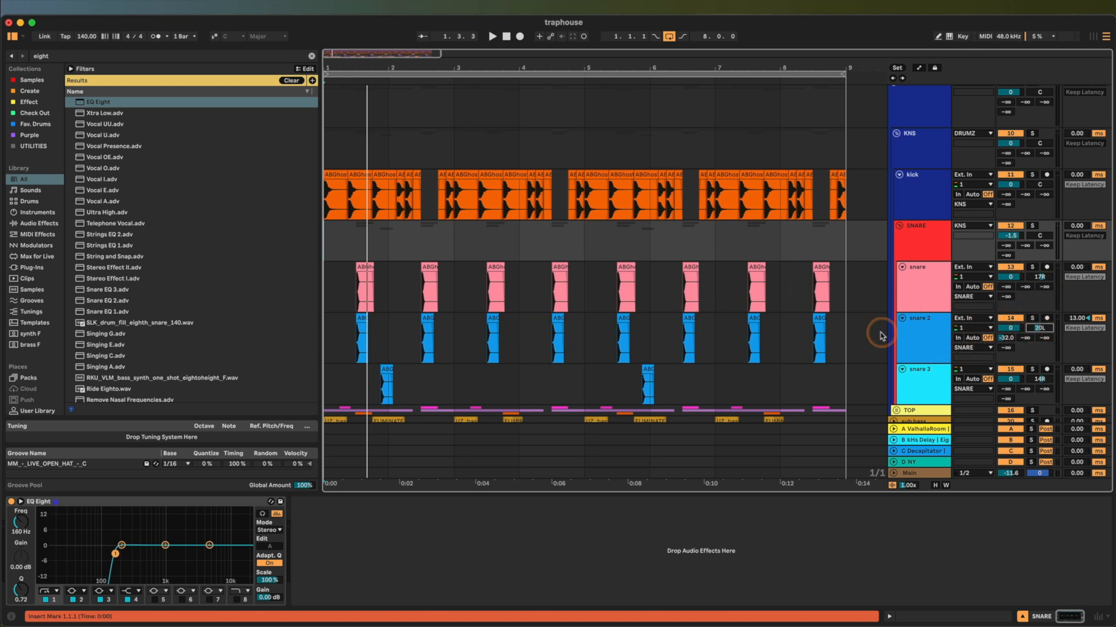
left_click(348, 344)
scroll(354, 347, "up", 3)
left_click(370, 371)
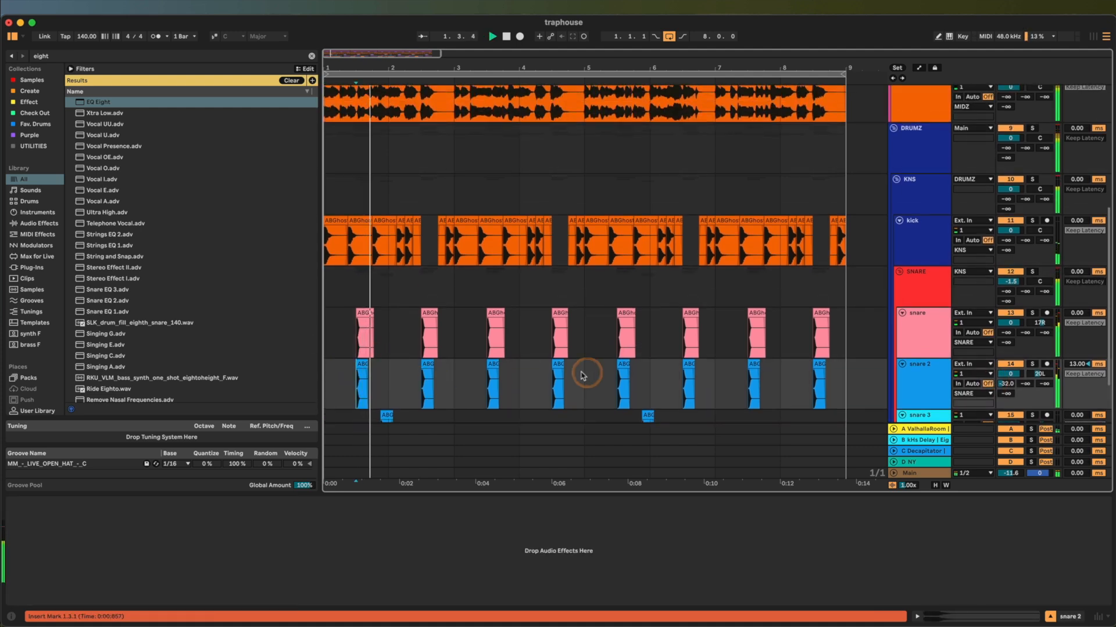
left_click(1031, 273)
left_click(749, 337)
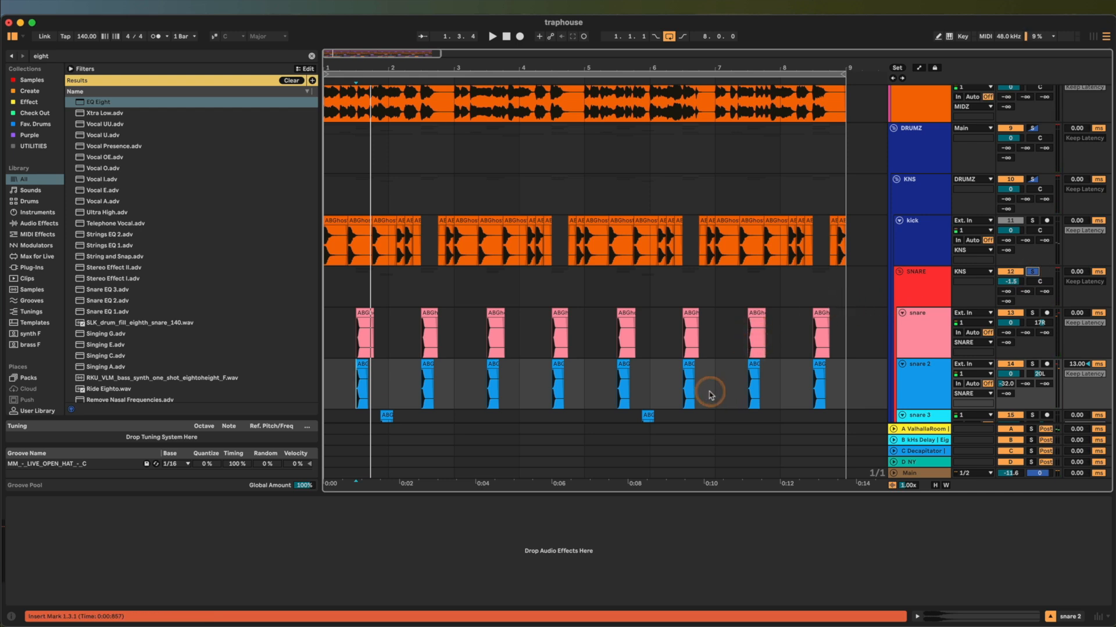
- Narrow the snare track's panning to 5R while auditioning the first snare hit
scroll(373, 399, "up", 2)
scroll(373, 400, "up", 4)
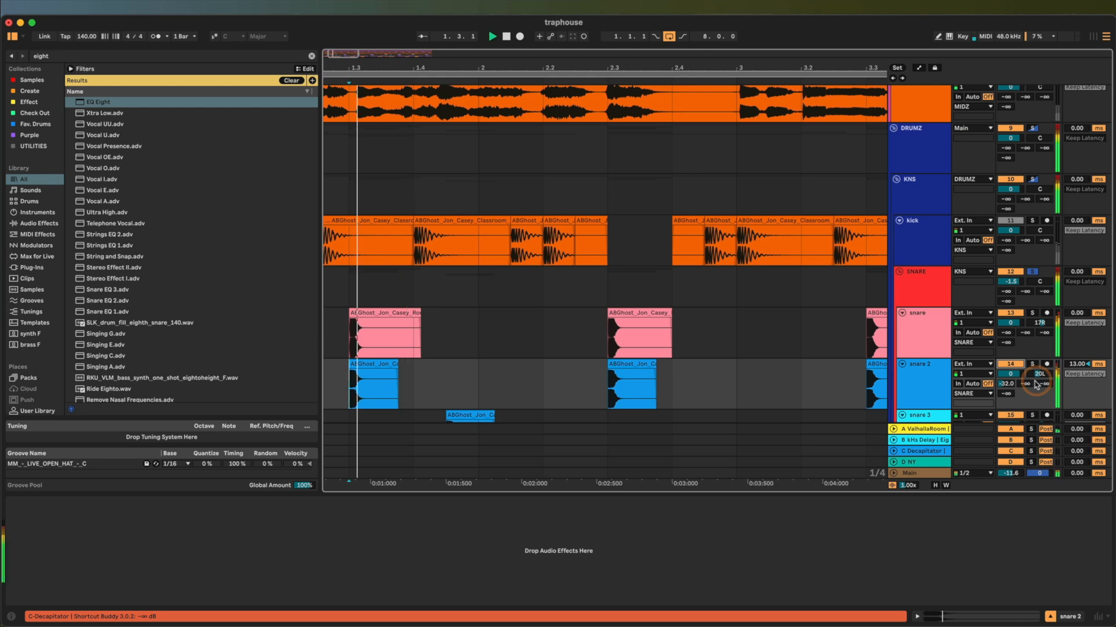
scroll(1038, 384, "down", 3)
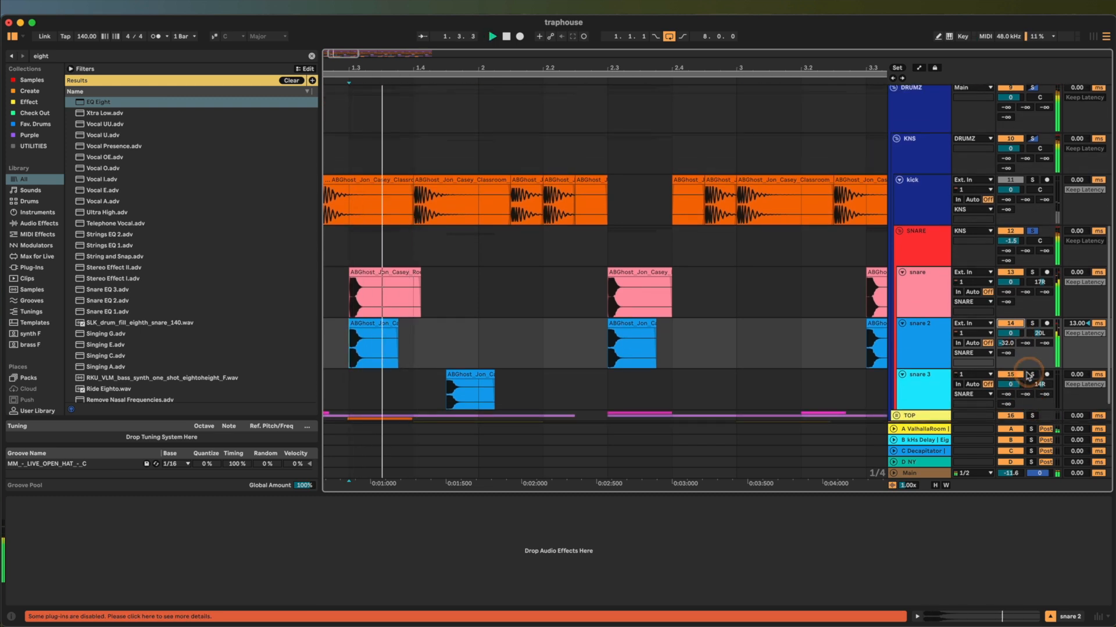
scroll(1028, 377, "up", 1)
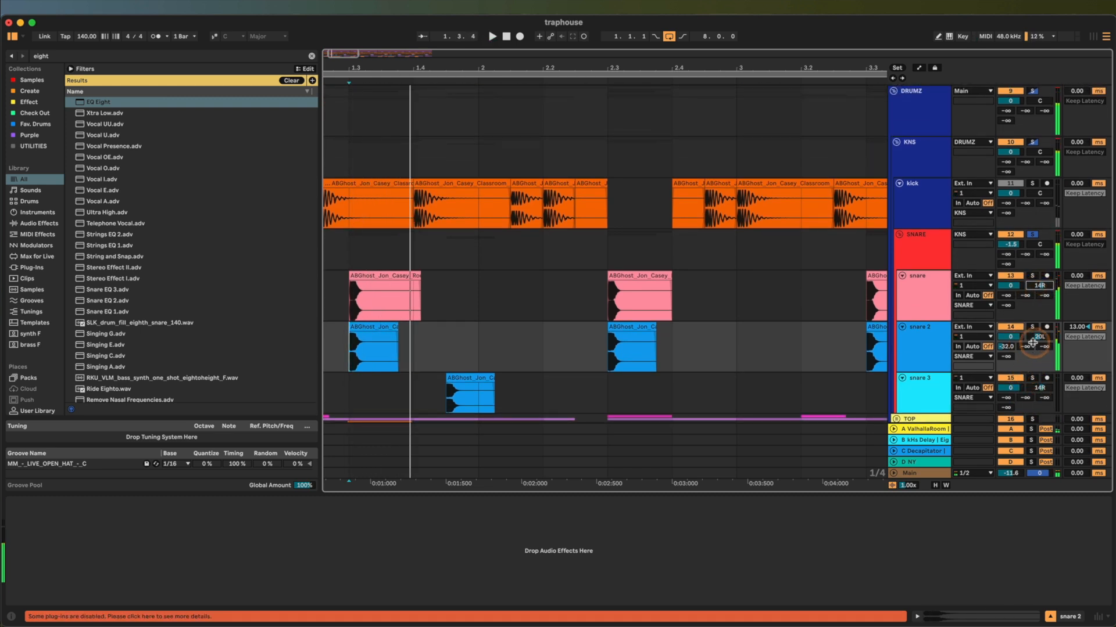
scroll(1032, 343, "down", 1)
left_click_drag(1036, 288, 1037, 294)
key("space")
key("space")
key("space")
key("space")
- Narrow the snare 2 track's panning to 8L while replaying the layered snare hit
left_click_drag(1038, 338, 1038, 336)
key("space")
key("space")
key("space")
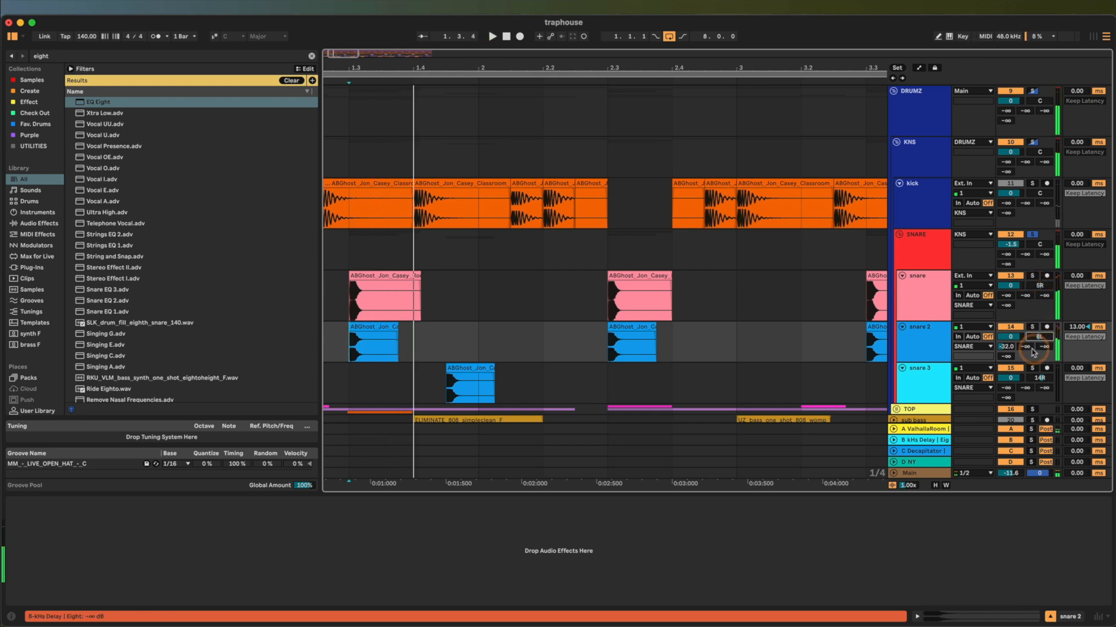
key("space")
key("space")
key("space")
key("space")
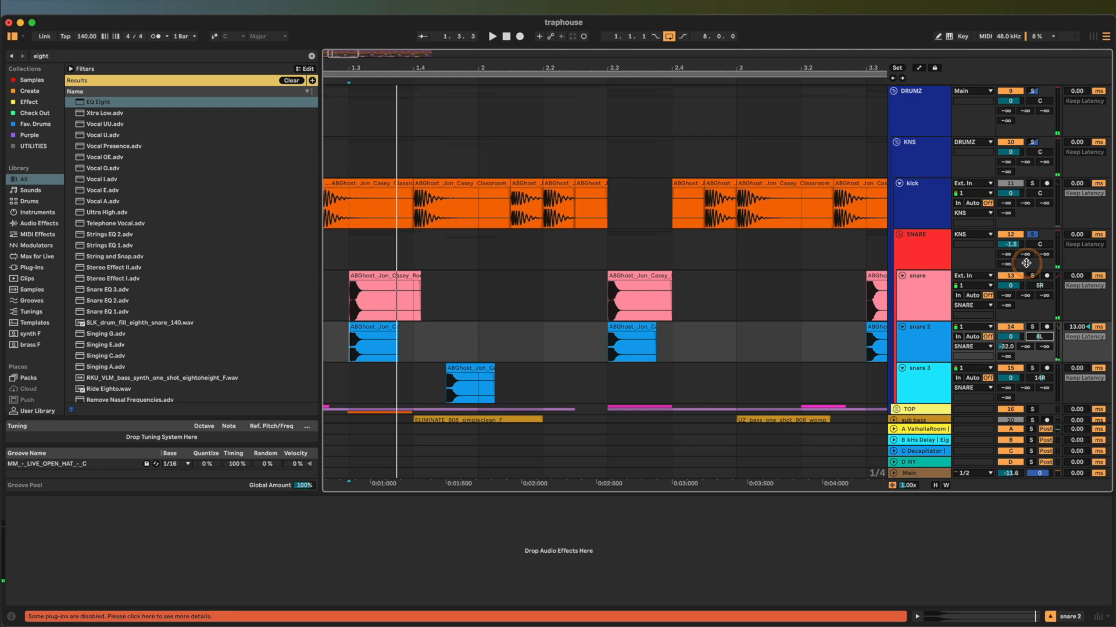
- Unsolo the SNARE group, then solo the KNS group and listen to the kick and snares together
left_click(1033, 235)
key("space")
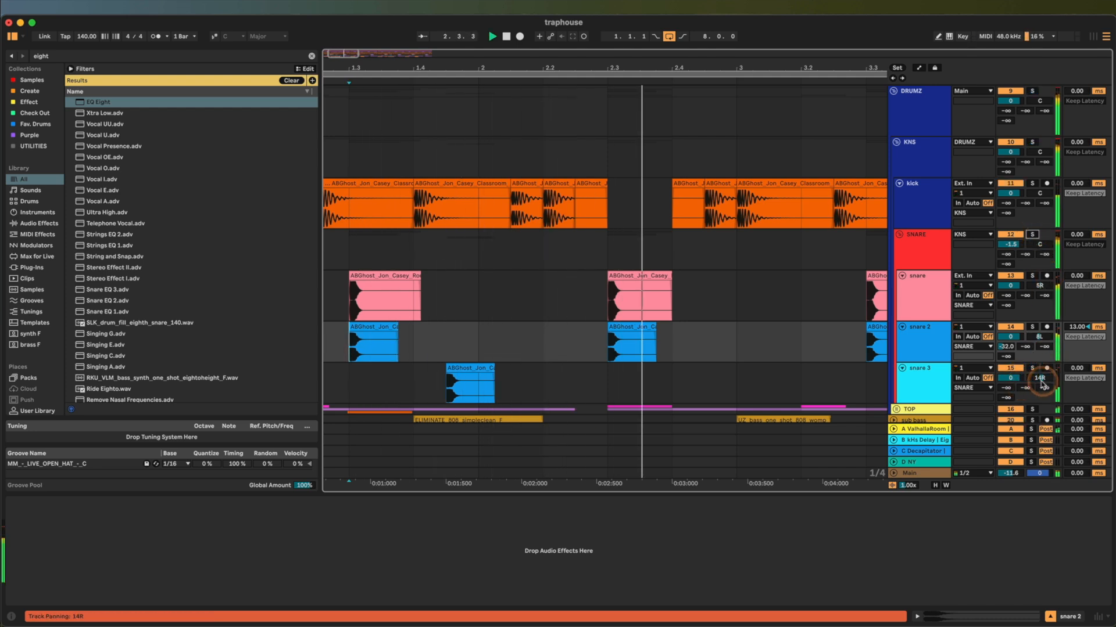
left_click(1033, 143)
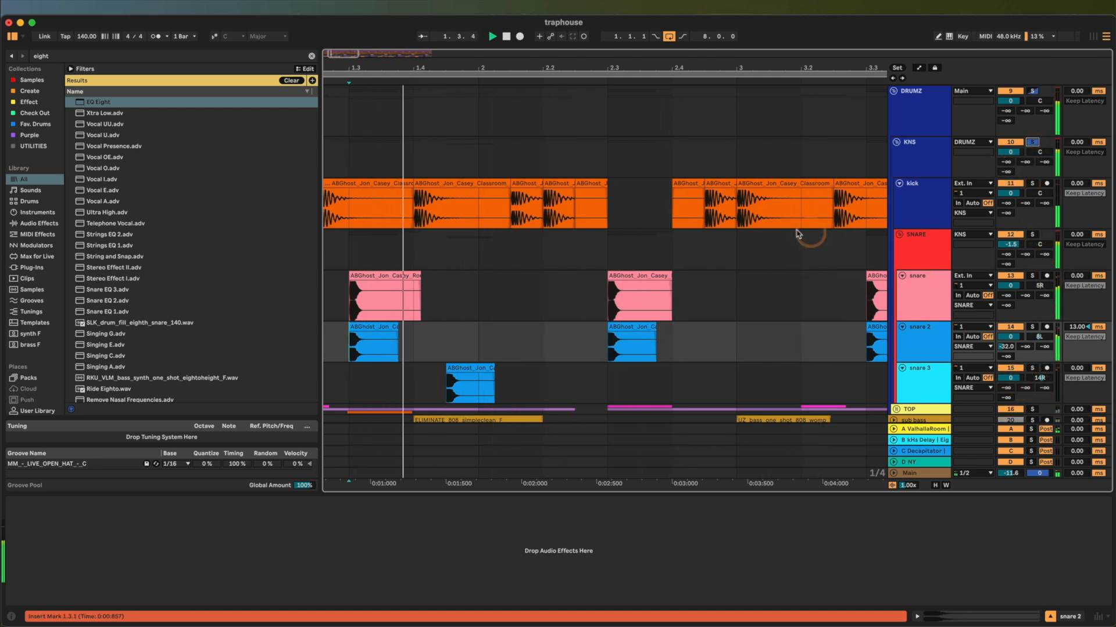
key("minus")
key("minus")
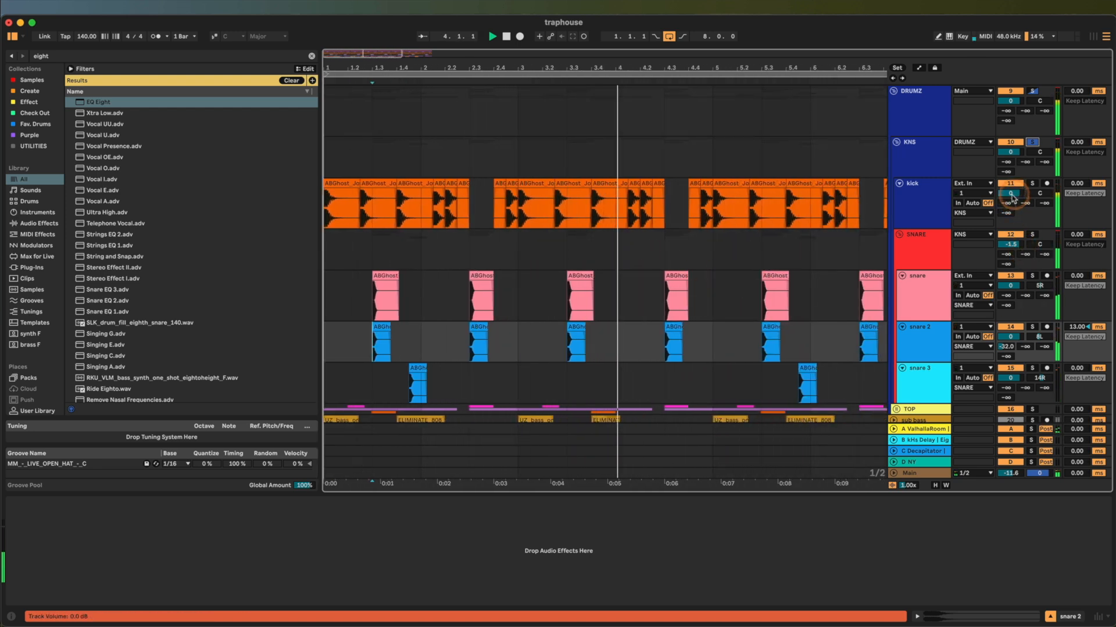
left_click(931, 204)
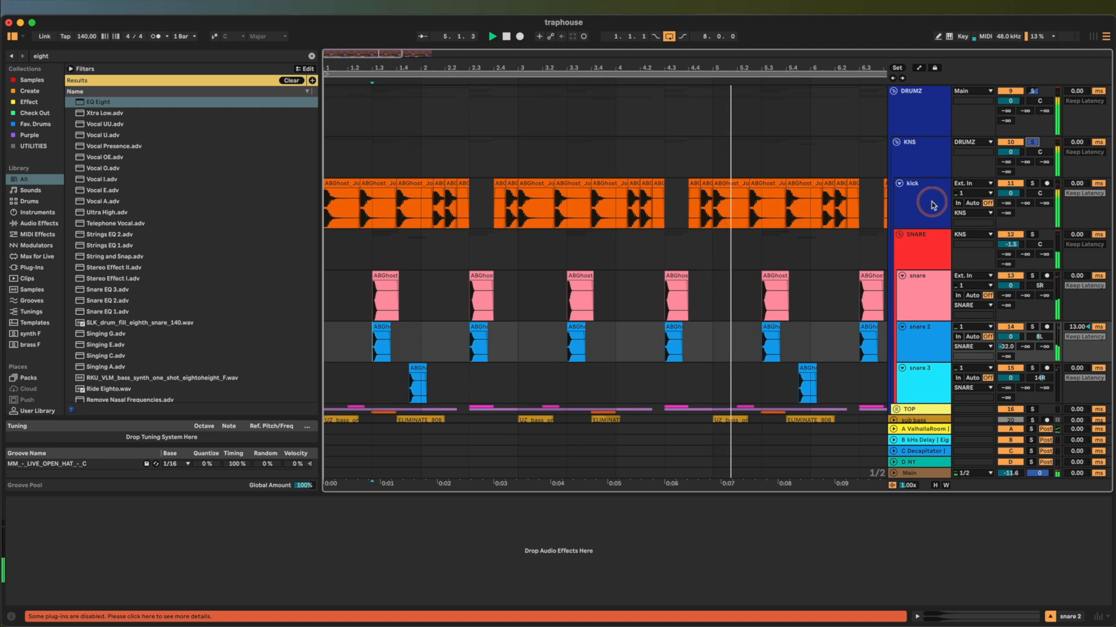
left_click(937, 219)
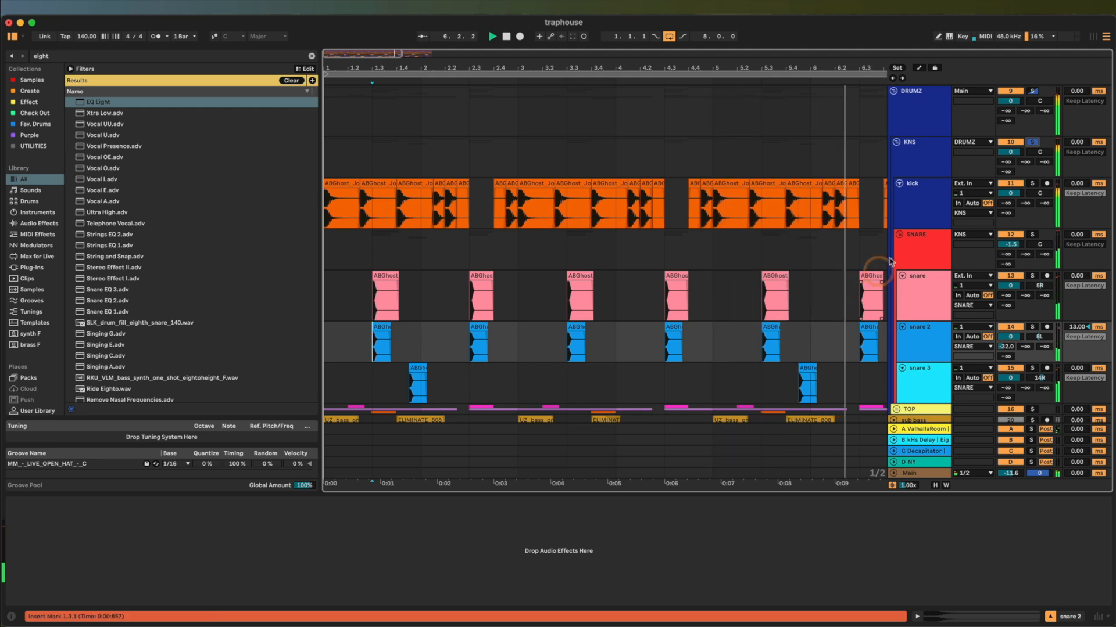
- Fold the KNS group, then solo and unfold the TOP group
left_click(915, 175)
left_click(895, 144)
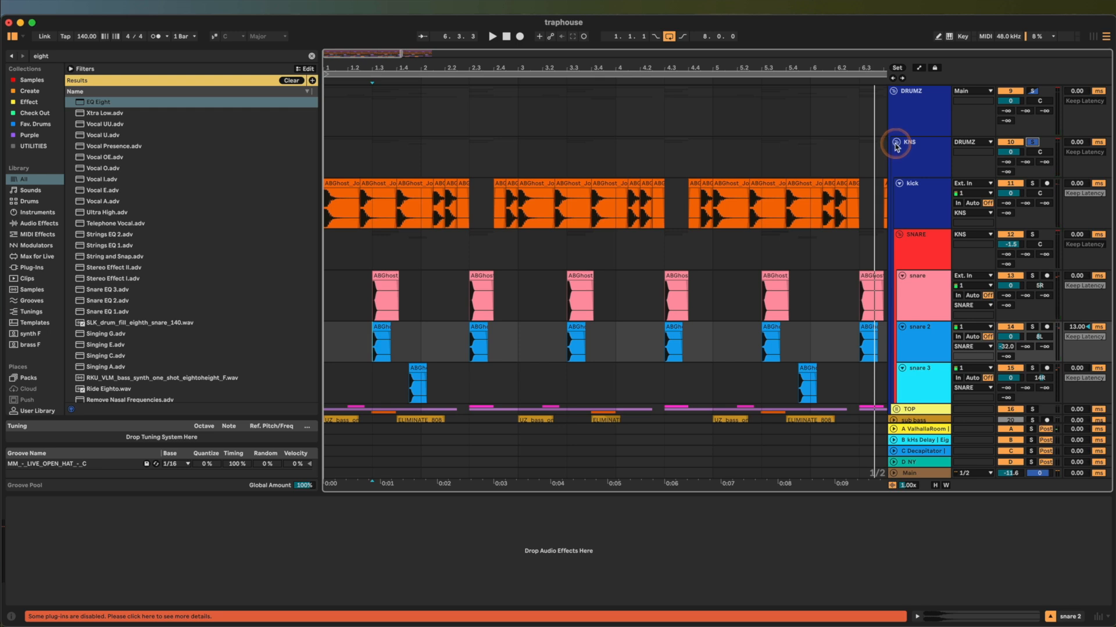
left_click(896, 144)
left_click(955, 161)
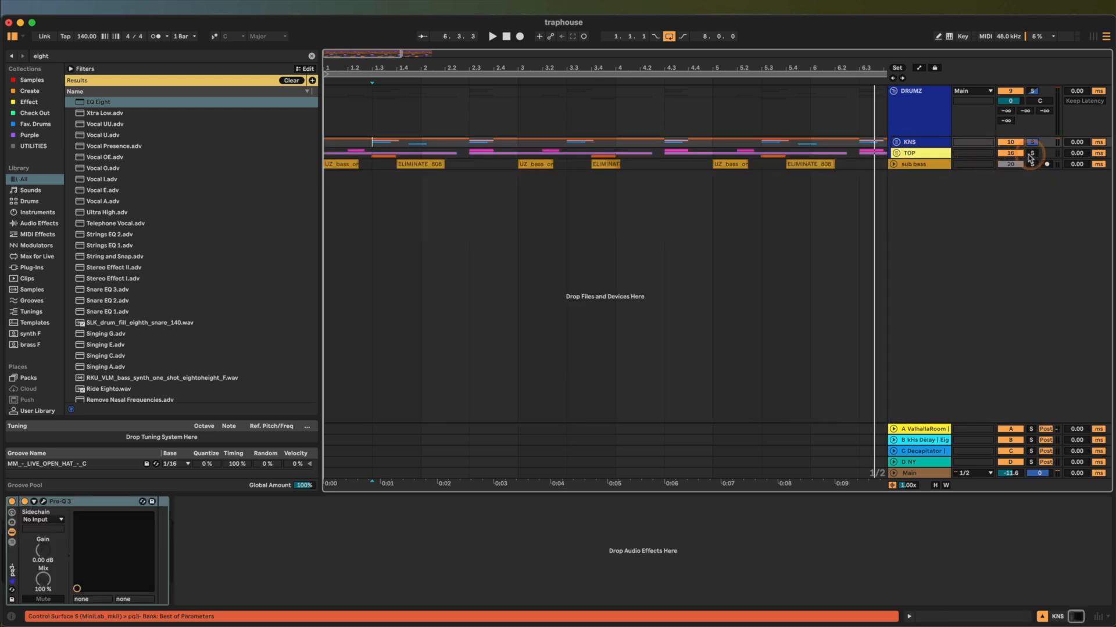
left_click(930, 156)
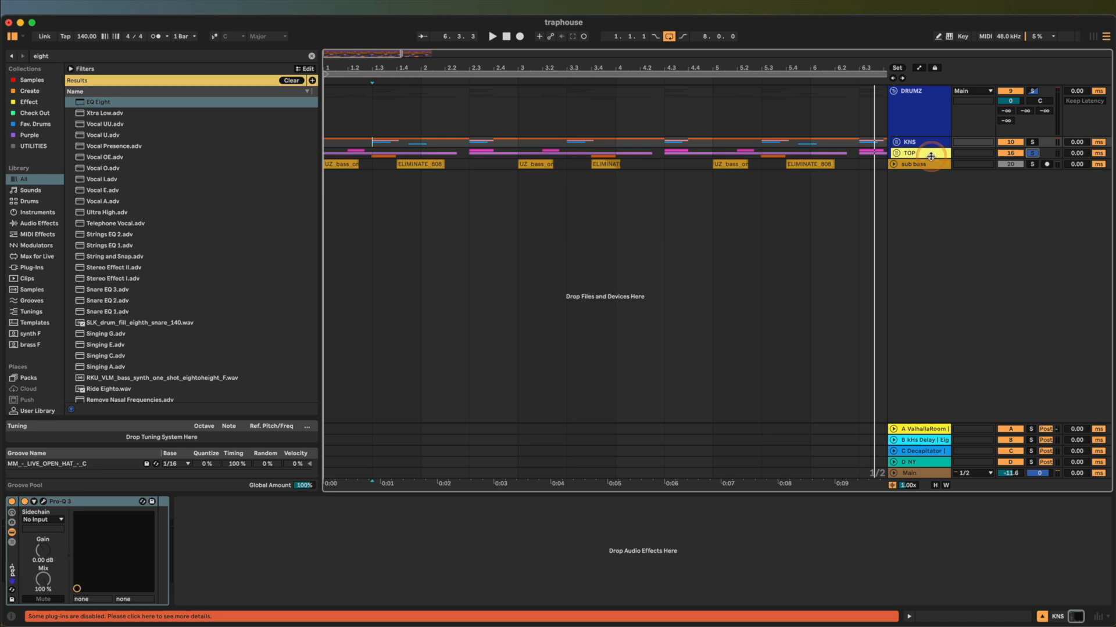
left_click(896, 157)
- Play the TOP group and unfold its hat, shaker loop and shaker 2 tracks
key("space")
left_click(955, 194)
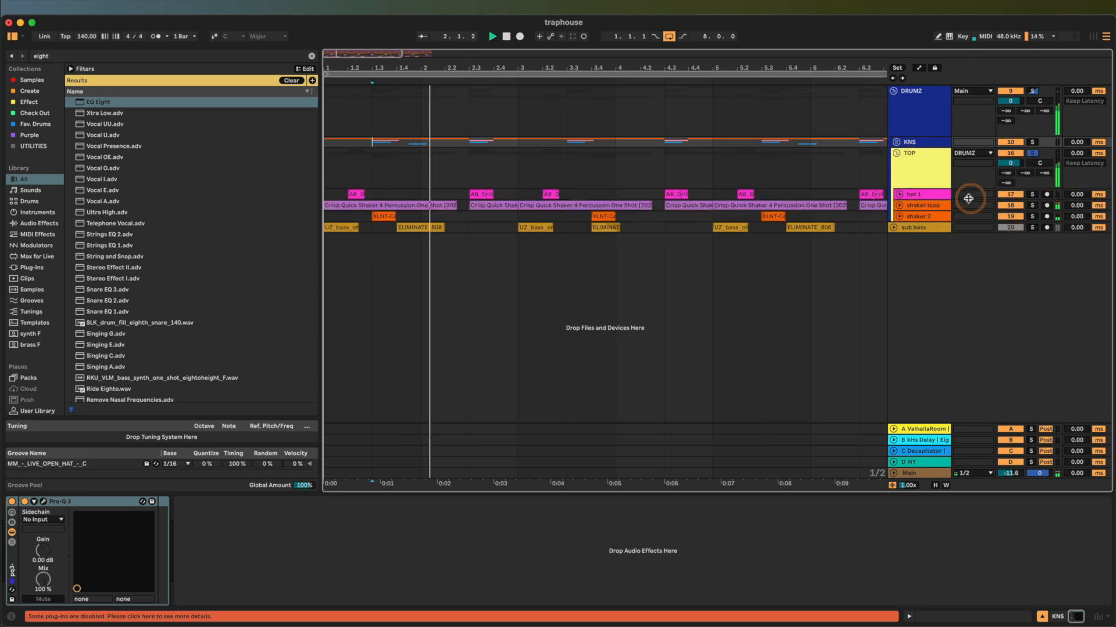
left_click(925, 179)
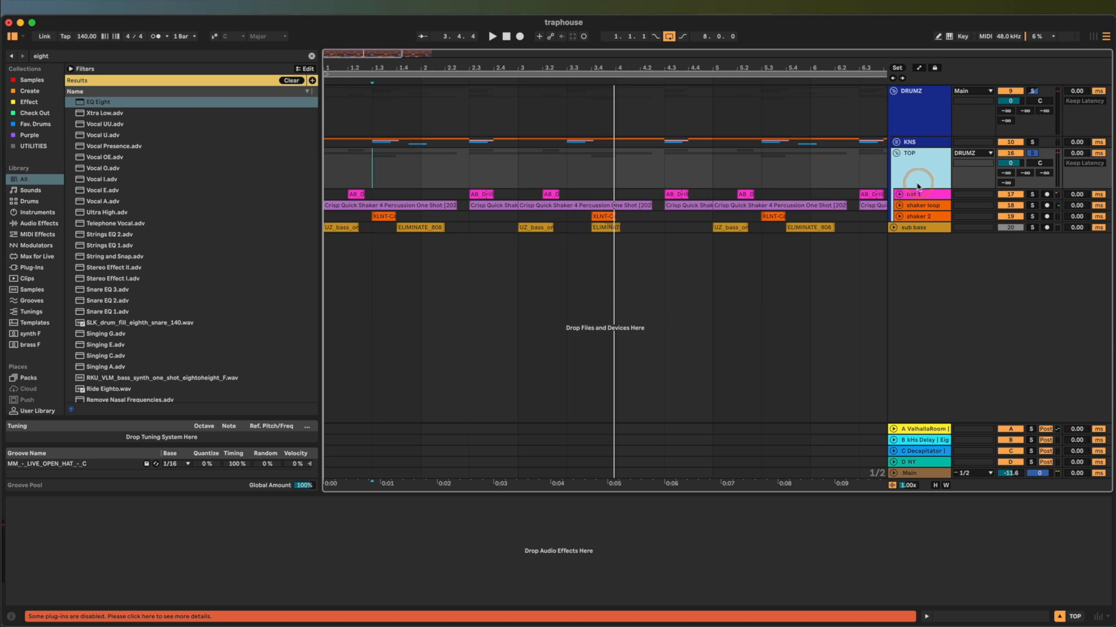
left_click(898, 194)
left_click(899, 246)
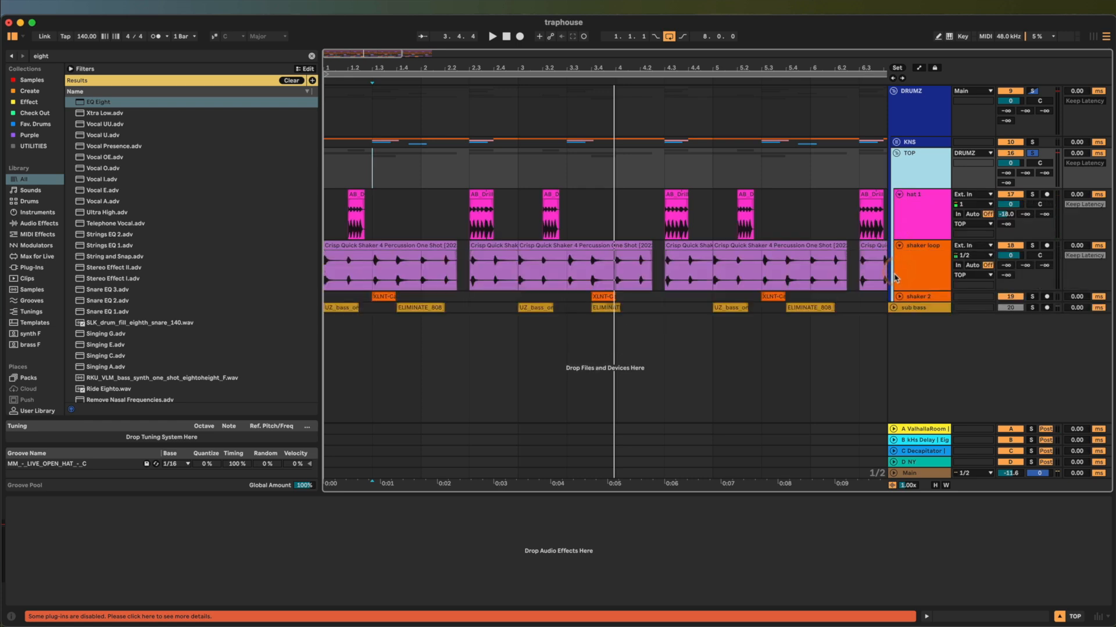
left_click(898, 297)
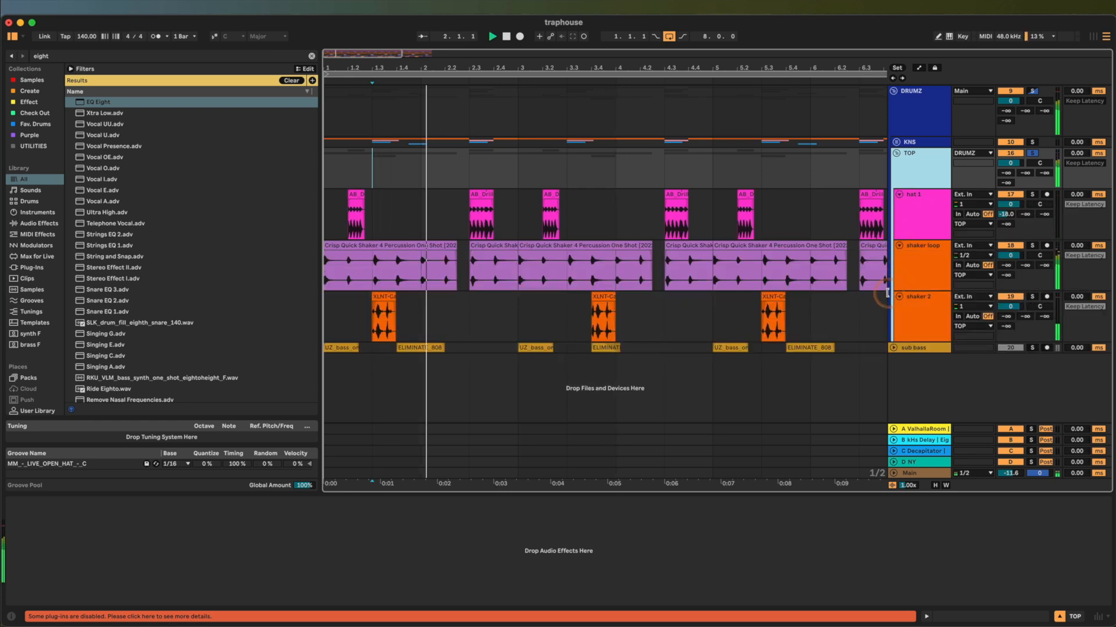
- Search the browser for "glue" and add a Glue Compressor to the TOP group
left_click(690, 545)
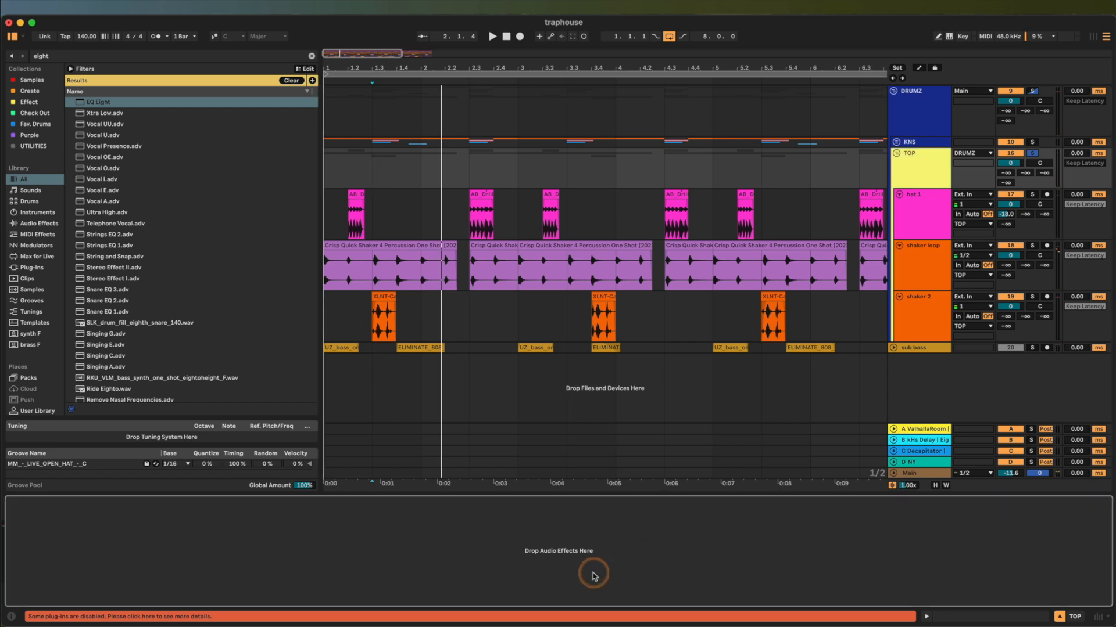
key("super+f")
type("glue")
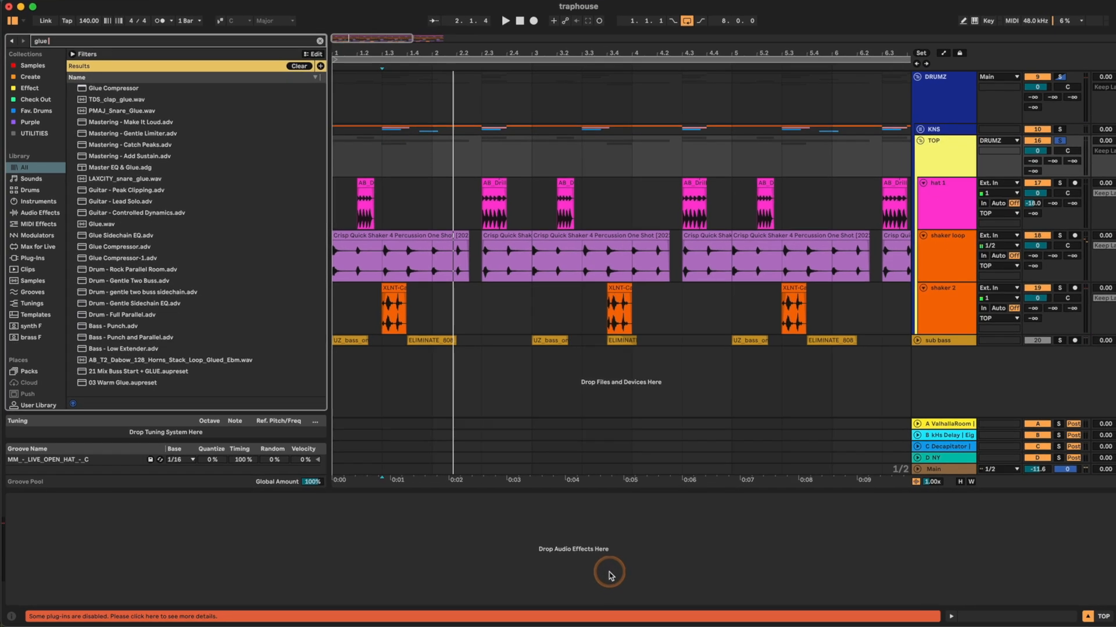
key("Return")
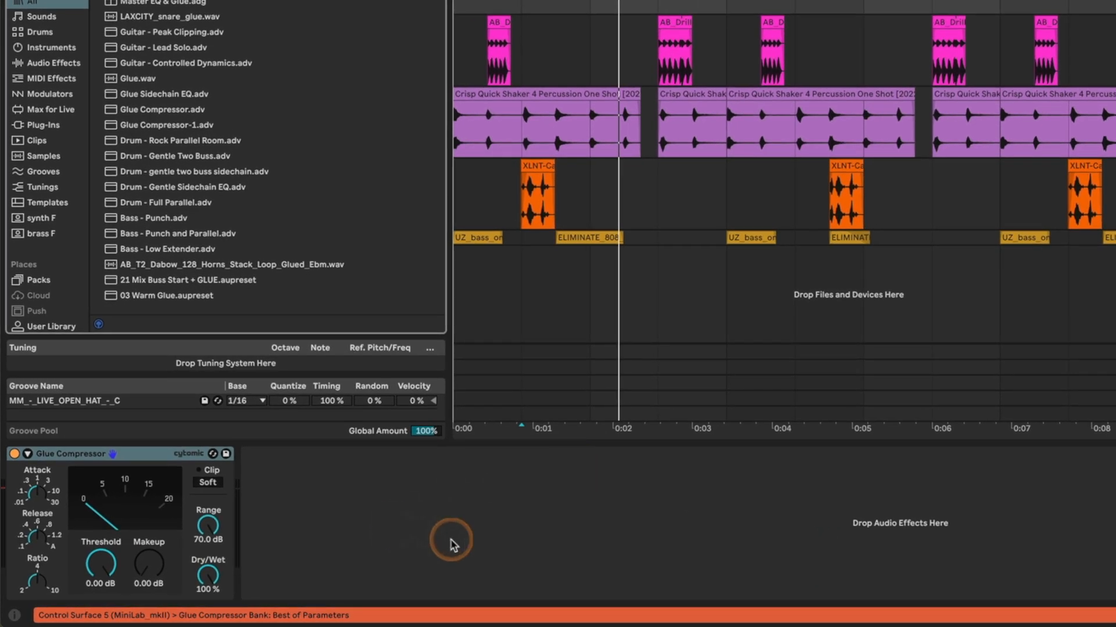
- Search for "compress", add Compressor Buddy after the Glue Compressor and set its Samples to 192000
key("super+f")
type("compress")
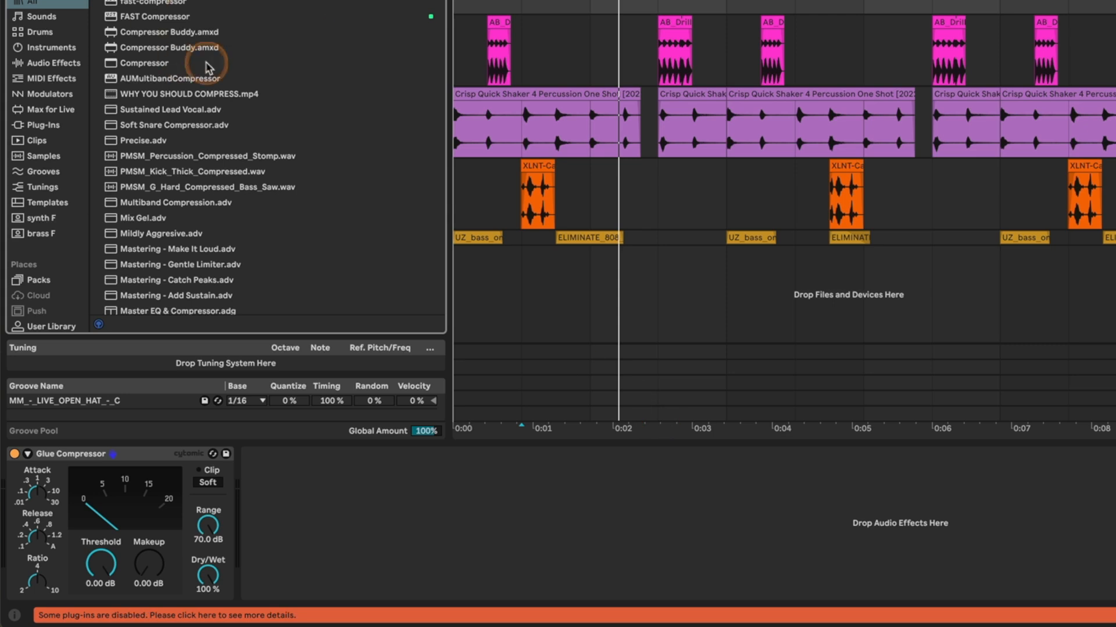
double_click(152, 47)
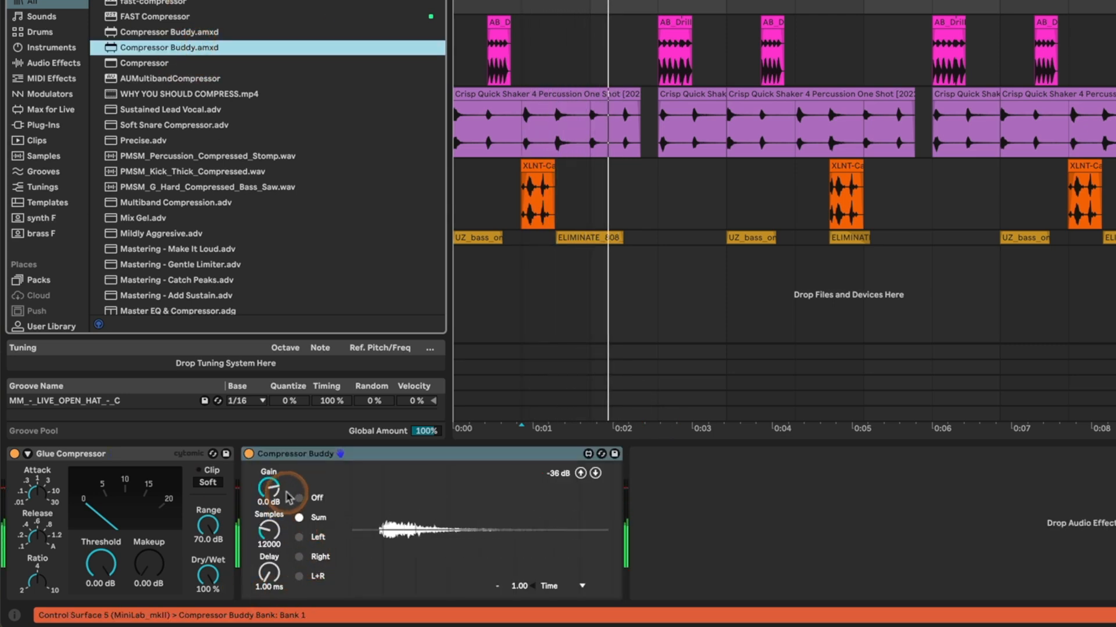
left_click_drag(269, 534, 269, 533)
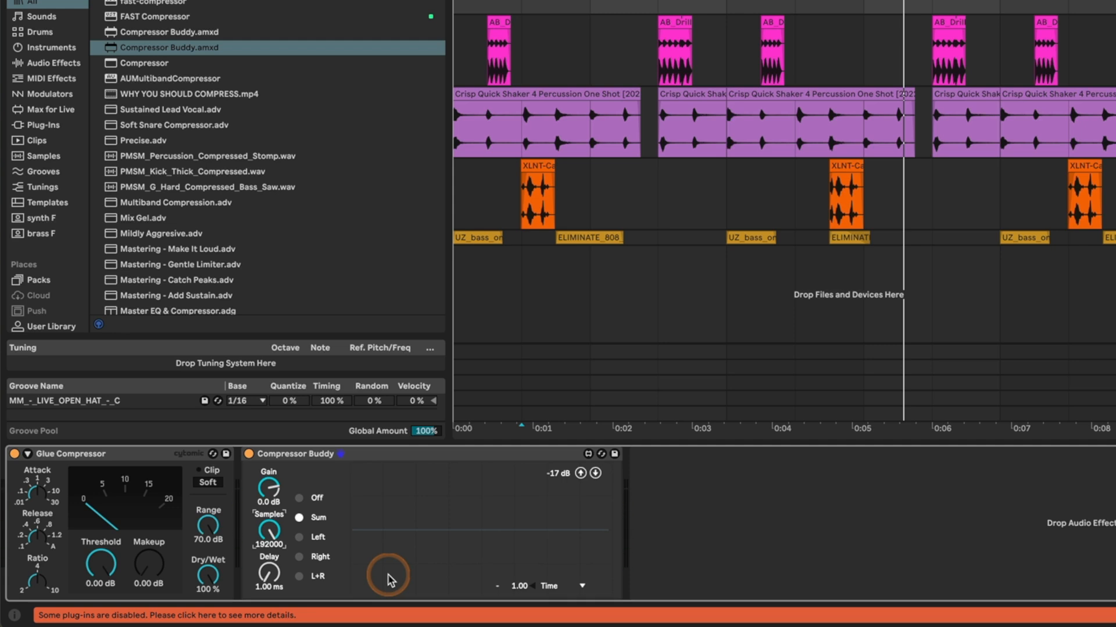
- Play the TOP group and lower the Glue Compressor's threshold to -9.52 dB
key("space")
left_click_drag(103, 565, 103, 584)
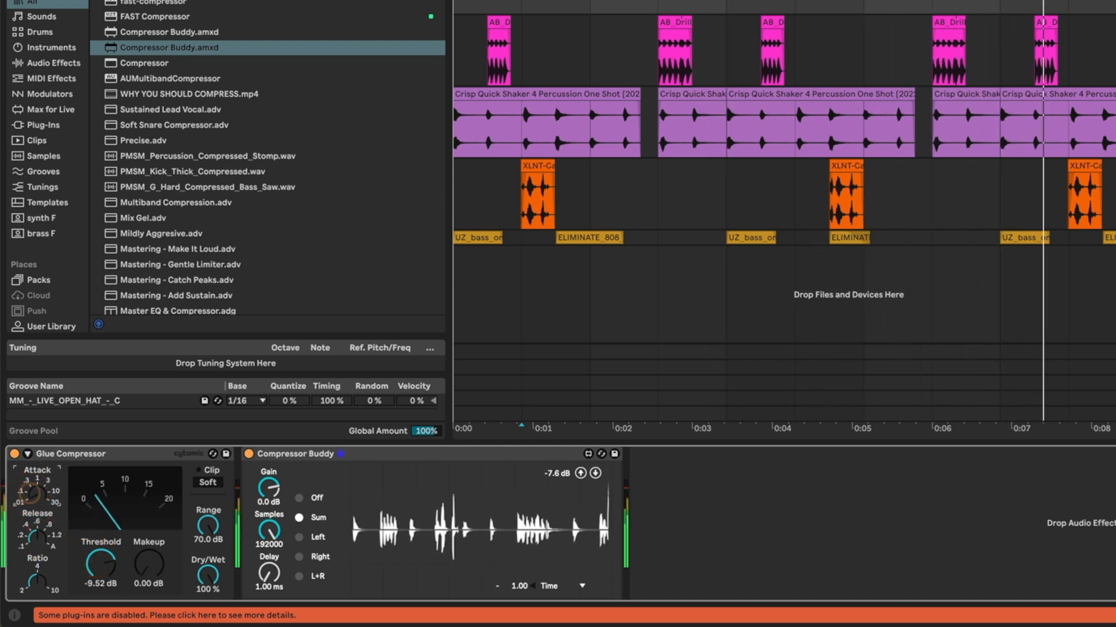
- Play the TOP group and compare its sound with the Glue Compressor switched off and on
left_click(36, 496)
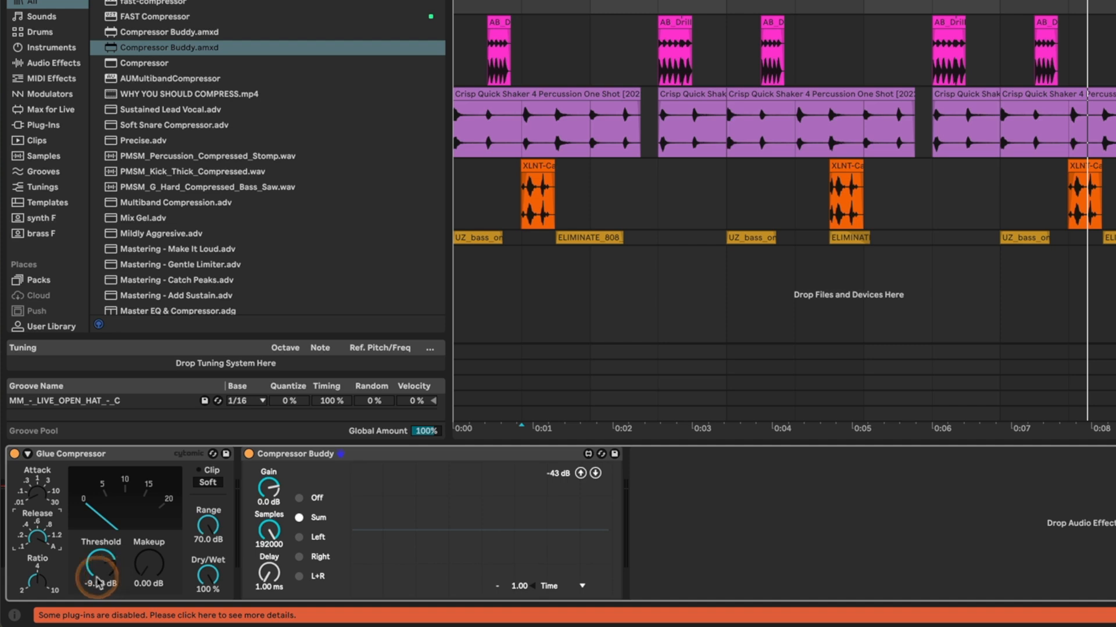
key("space")
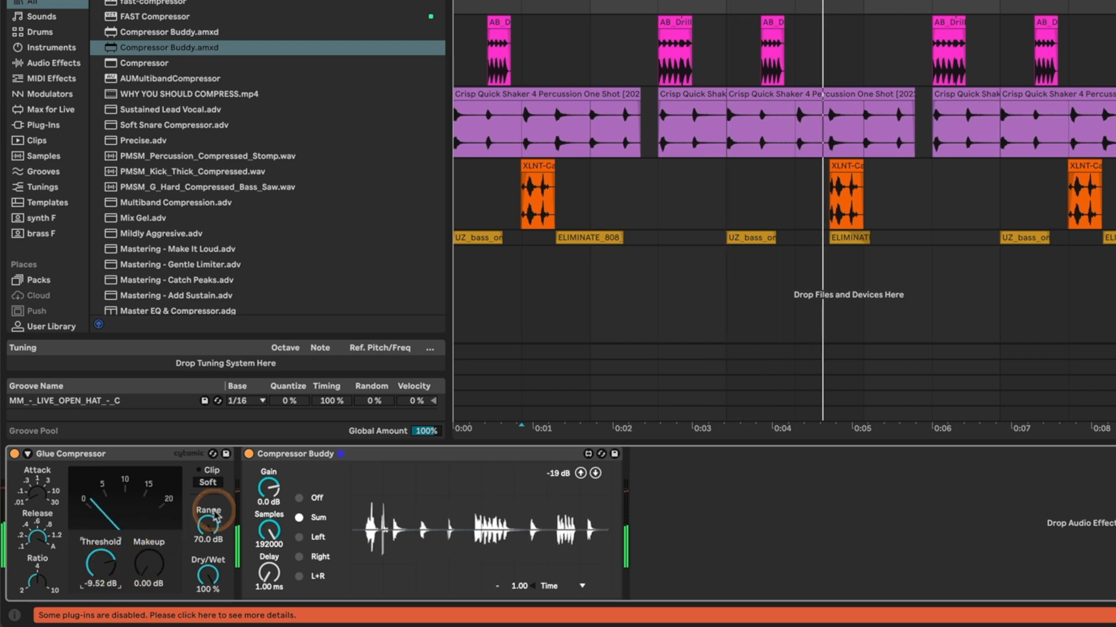
key("space")
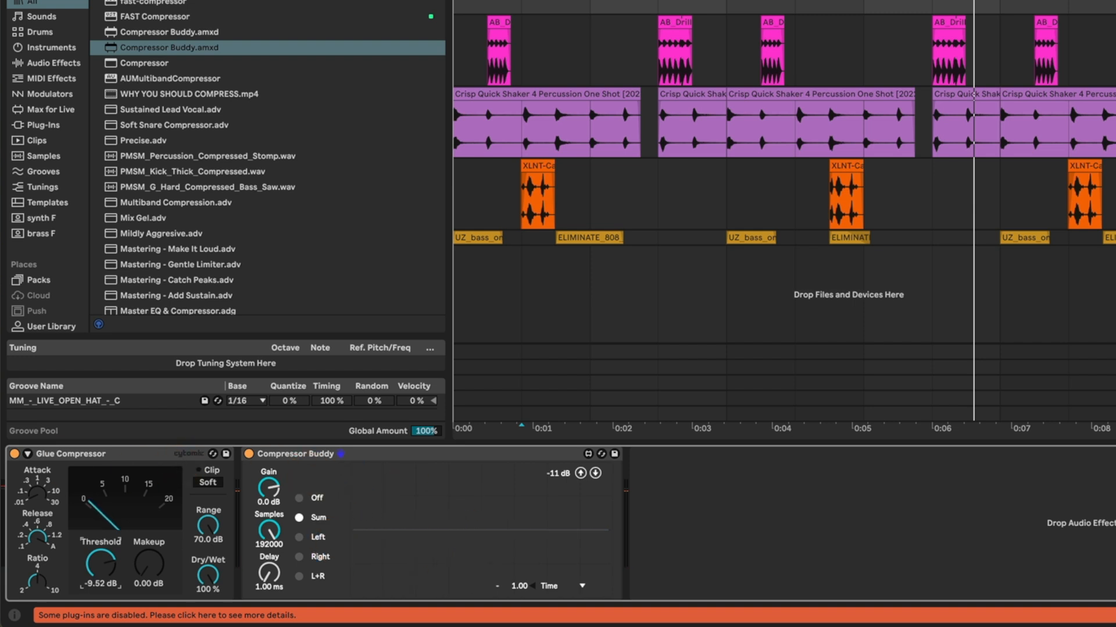
left_click(15, 454)
key("space")
left_click(14, 453)
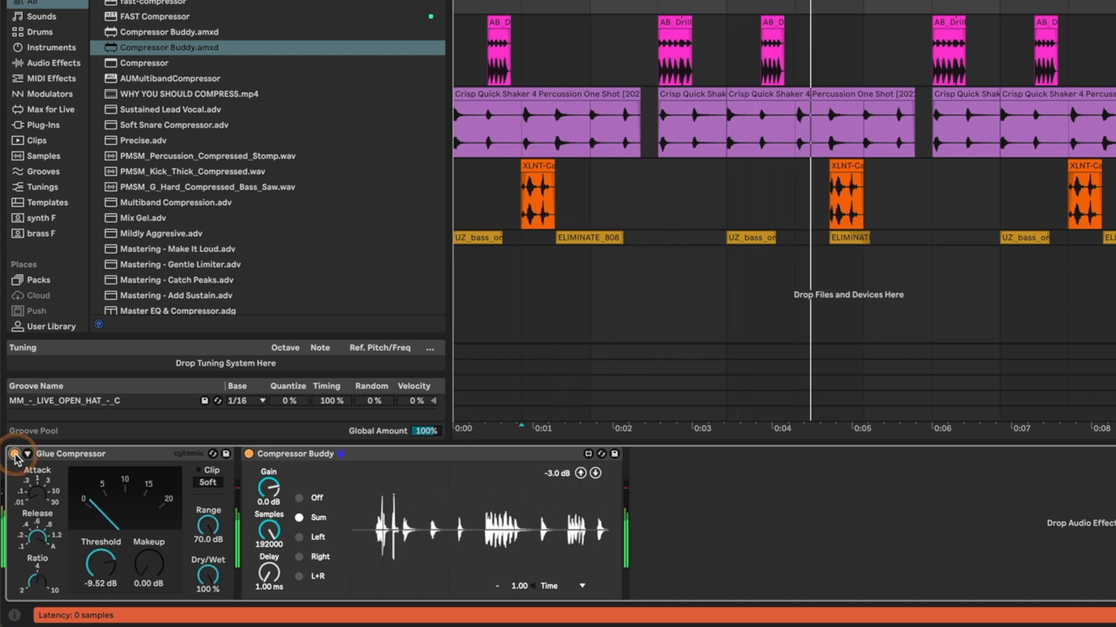
- Search for "auto", add an Auto Filter after Compressor Buddy and set it to high-pass at 424 Hz while the group plays
left_click(723, 552)
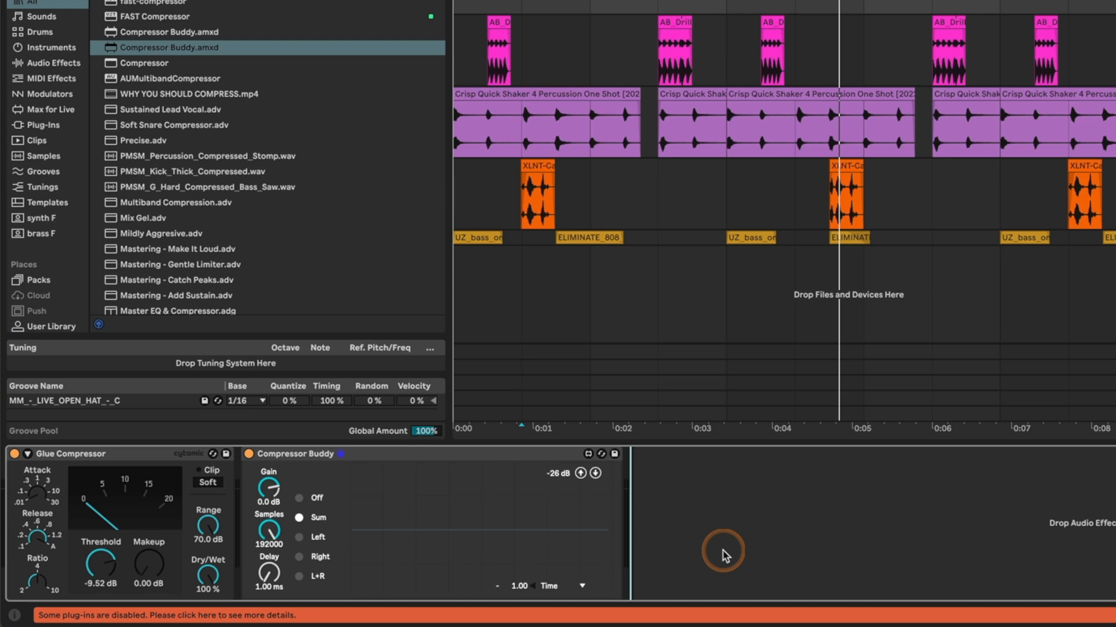
key("super+f")
type("auto")
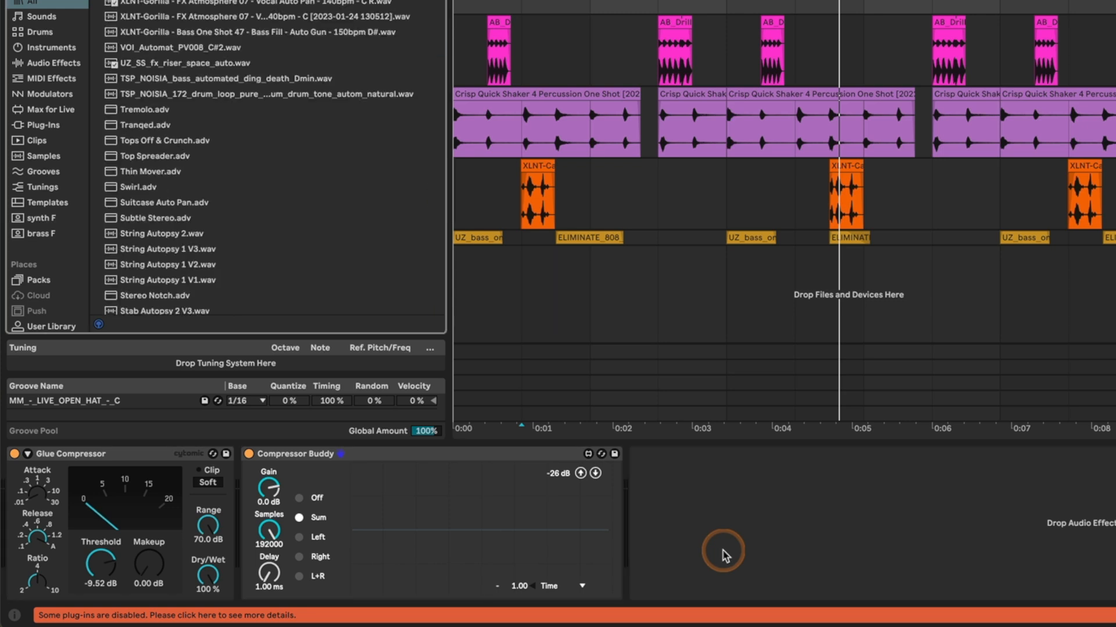
left_click_drag(723, 555, 724, 555)
left_click(707, 560)
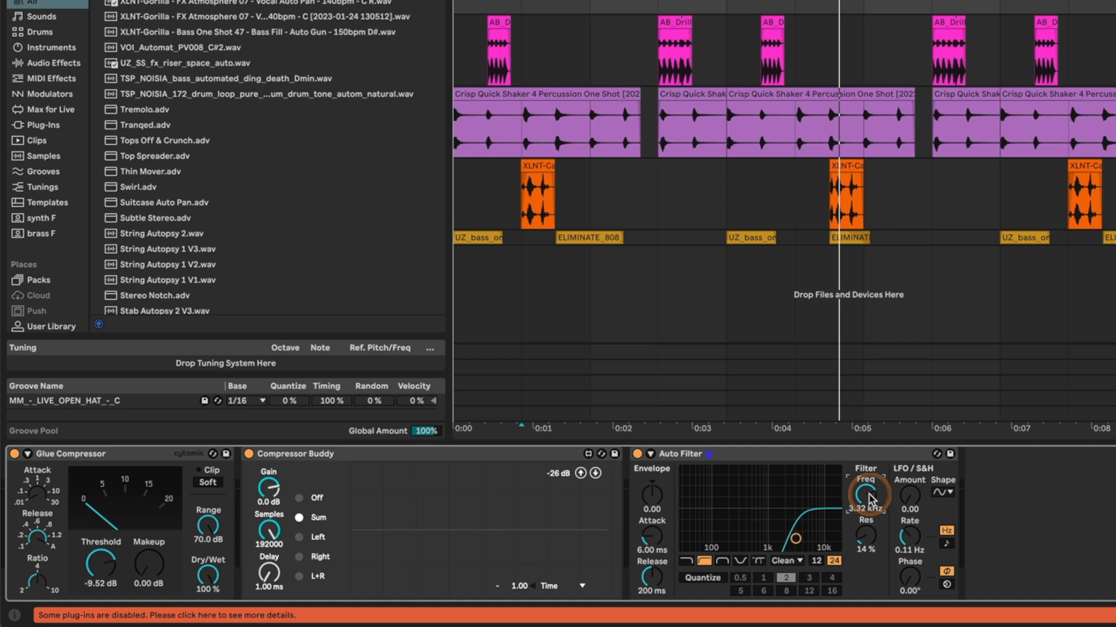
key("space")
left_click_drag(869, 495, 868, 495)
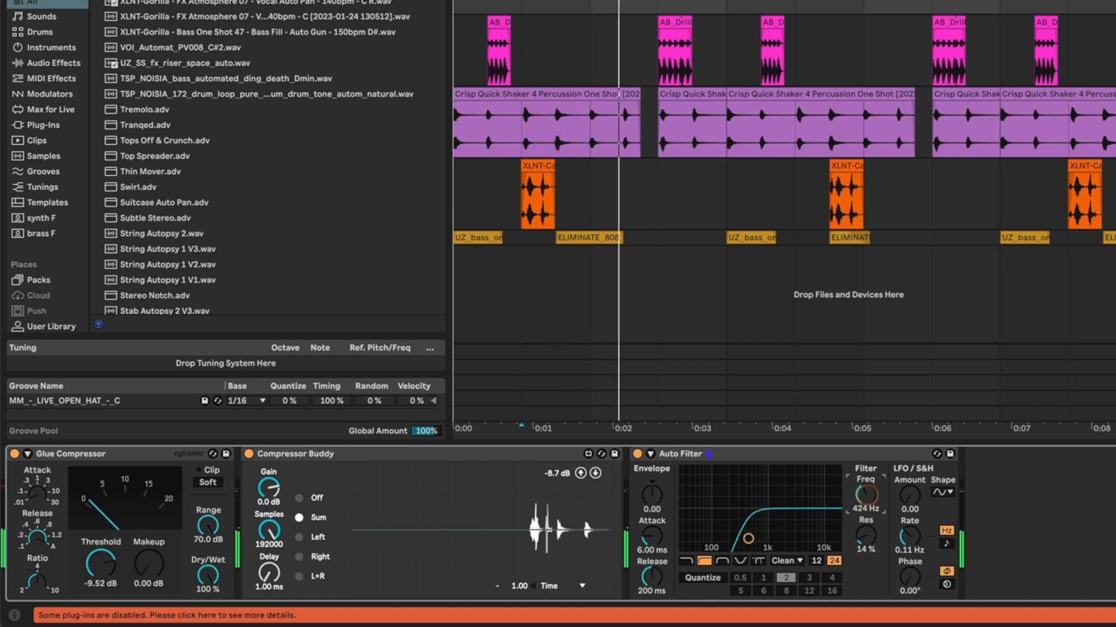
- Switch the Auto Filter off and on during playback to compare the group with and without it
left_click(638, 453)
left_click(637, 454)
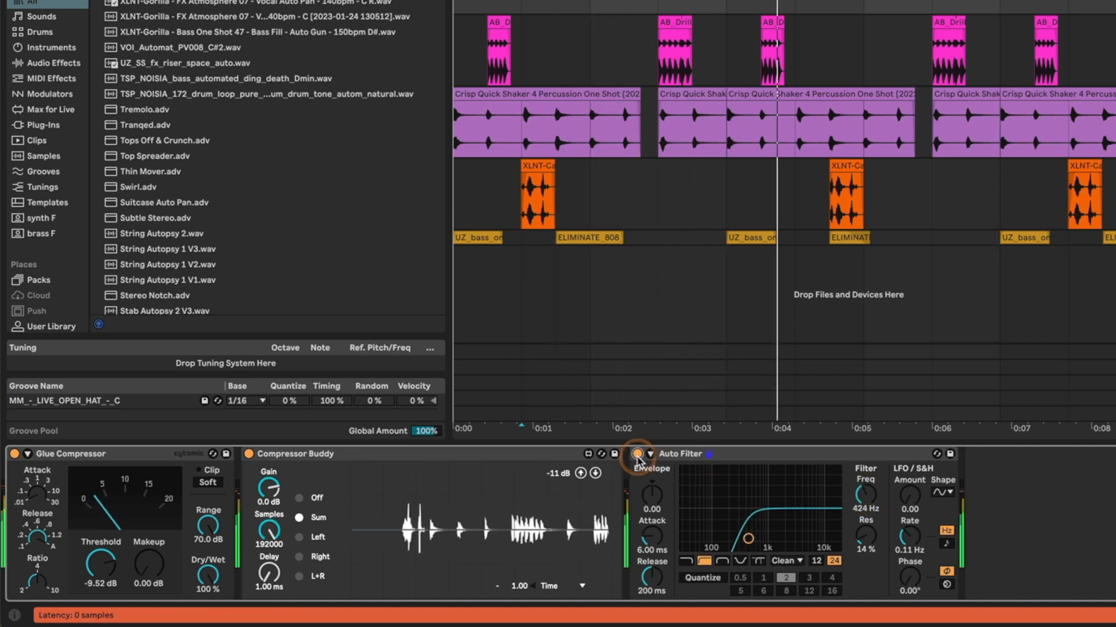
left_click(659, 573)
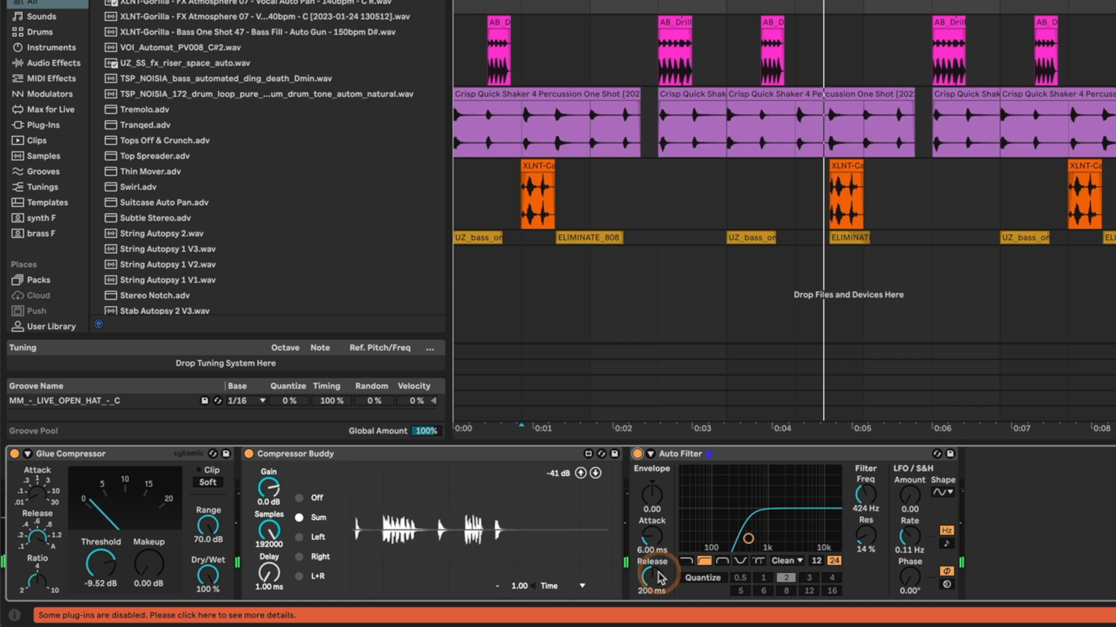
- Search the browser for "imag" and add the Ozone 11 Imager after the Auto Filter
left_click(757, 562)
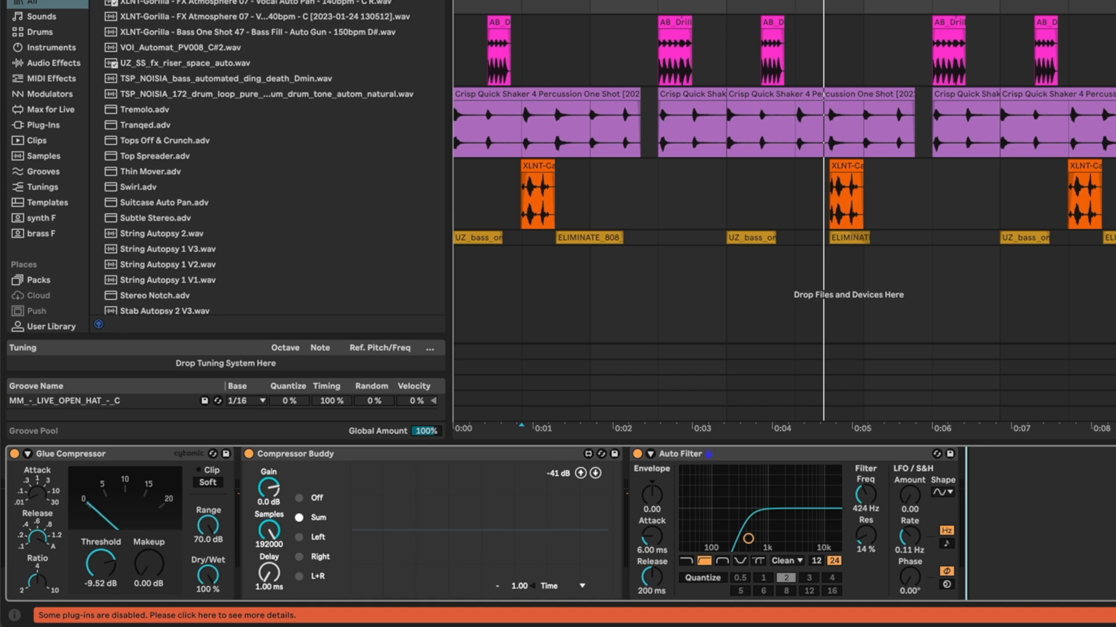
key("super+f")
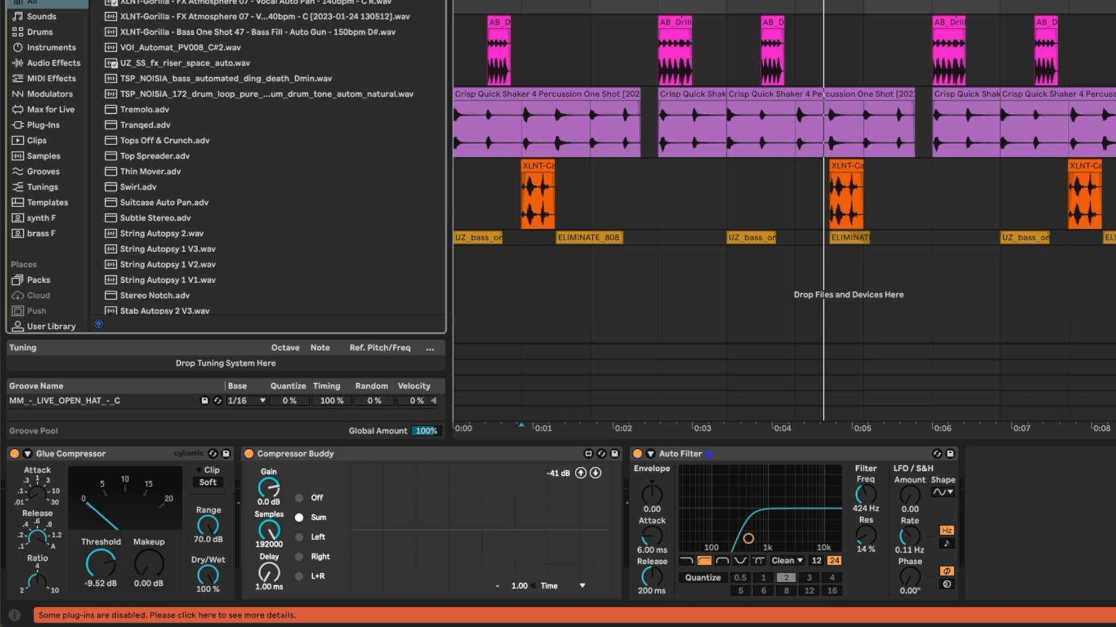
type("imag")
key("Return")
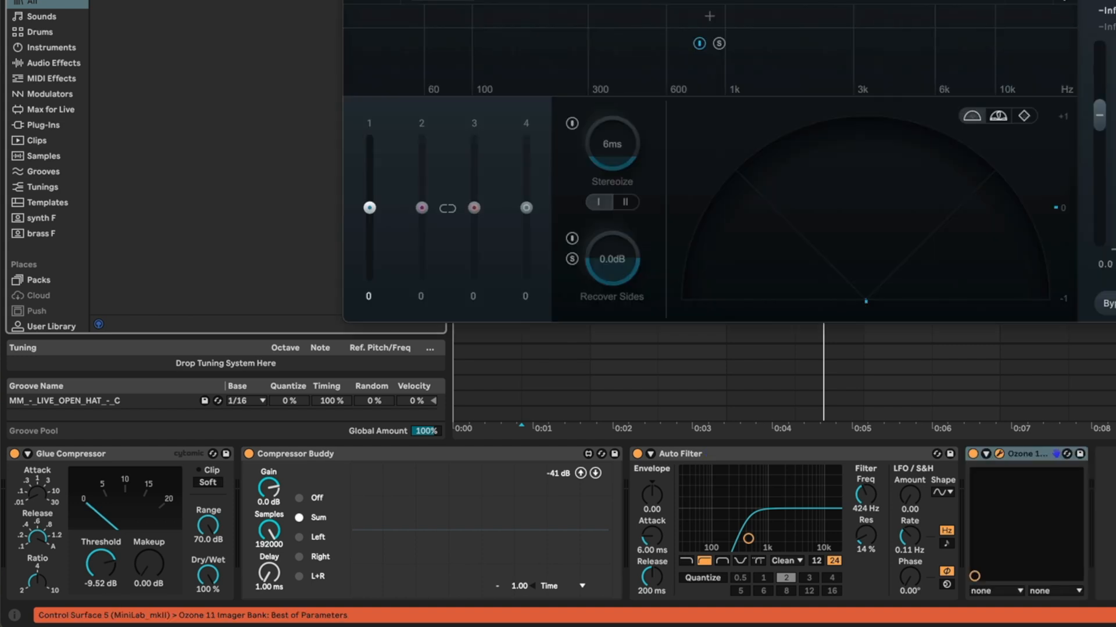
- Search the browser for "uti" and add a Utility at the end of the TOP group's device chain
left_click(1040, 556)
key("super+f")
type("uti")
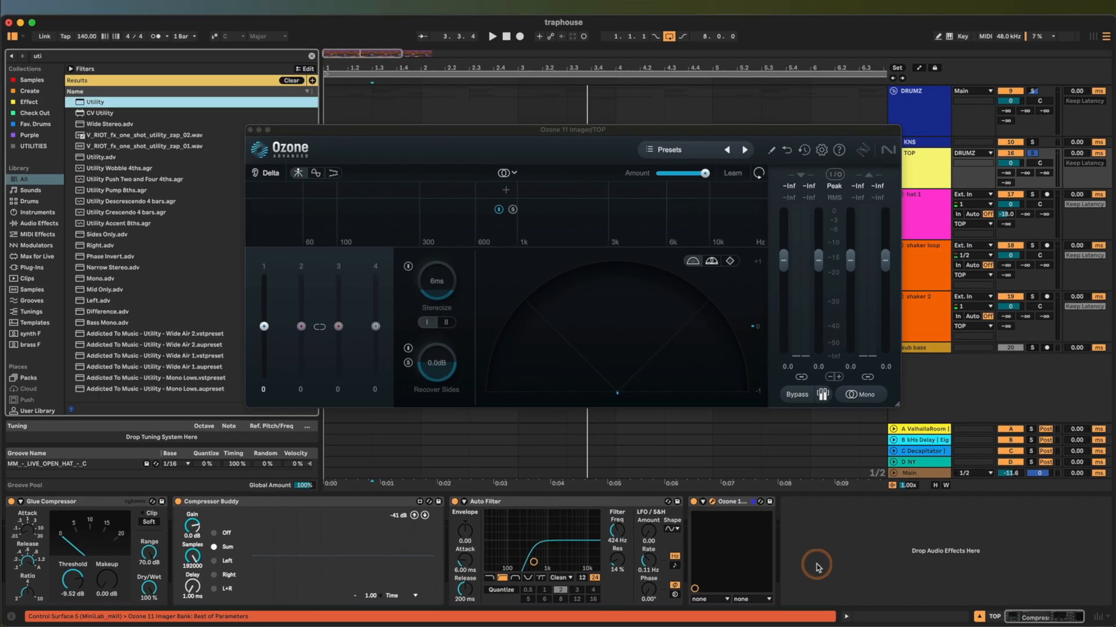
key("Return")
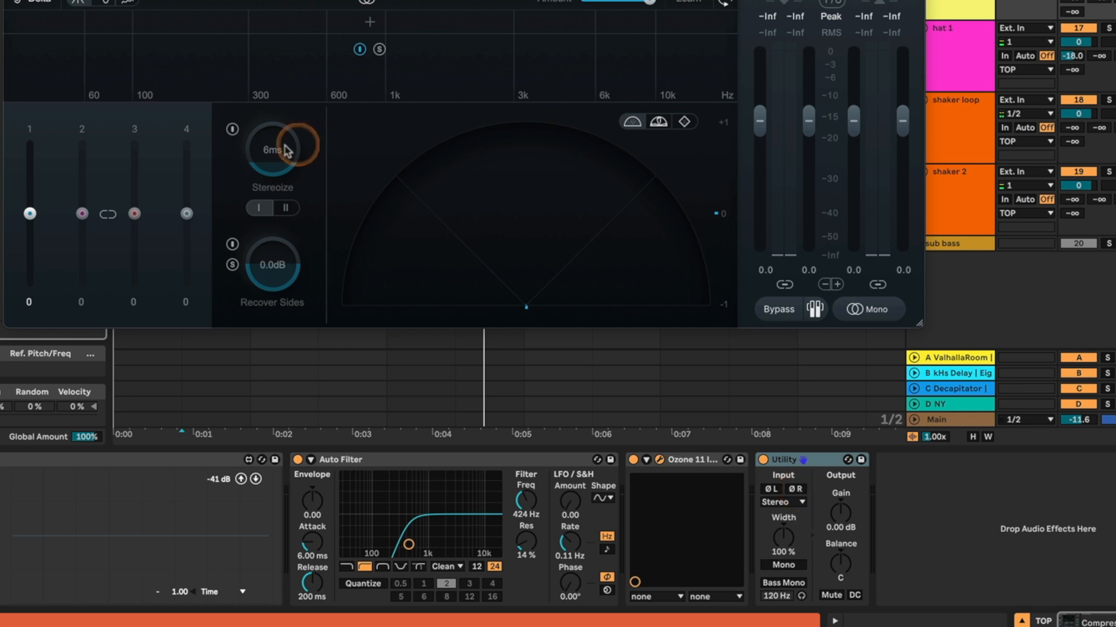
- Play the group and widen band 1 of the Ozone Imager to 58
key("space")
left_click_drag(30, 214, 36, 184)
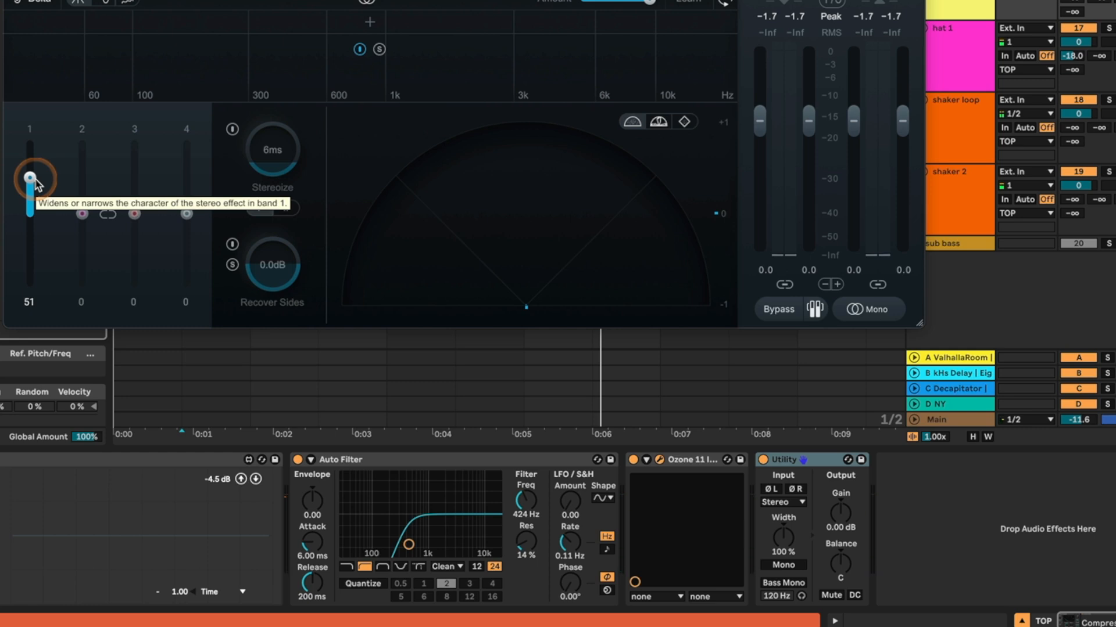
left_click_drag(36, 184, 36, 179)
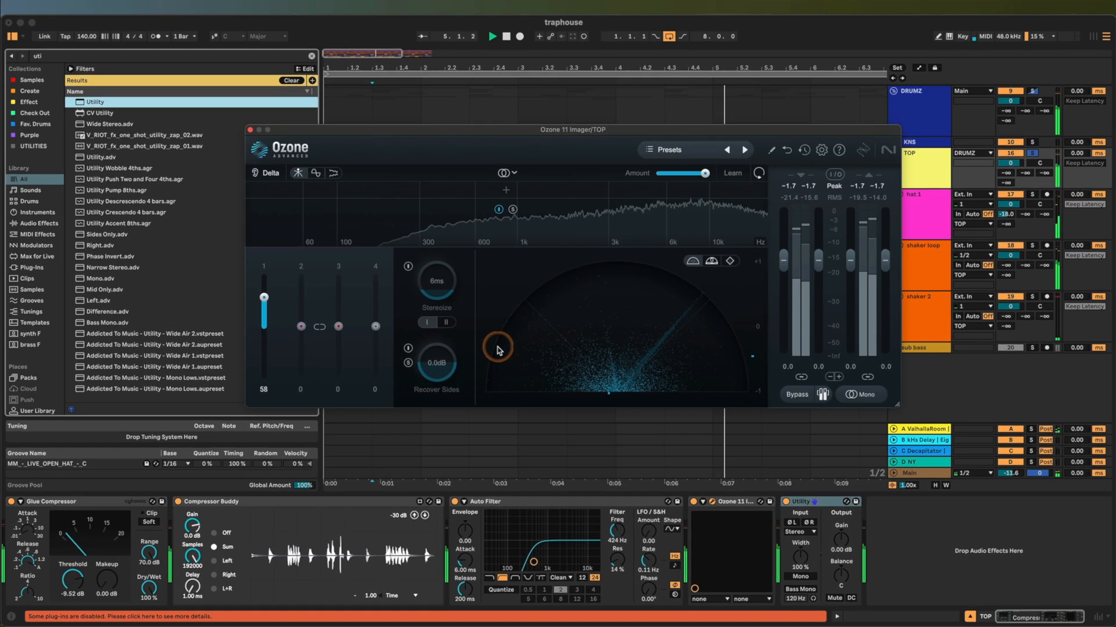
key("space")
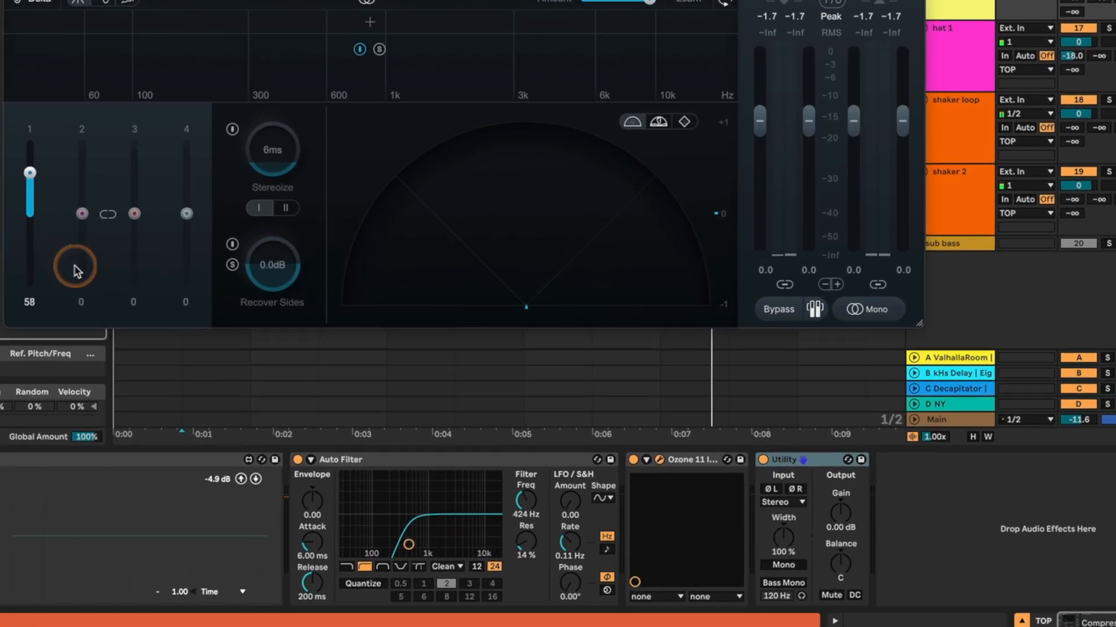
- Switch off the Ozone Imager, set the Utility's Width control to Mid/Side Mode and place the Utility before the Imager
left_click(634, 460)
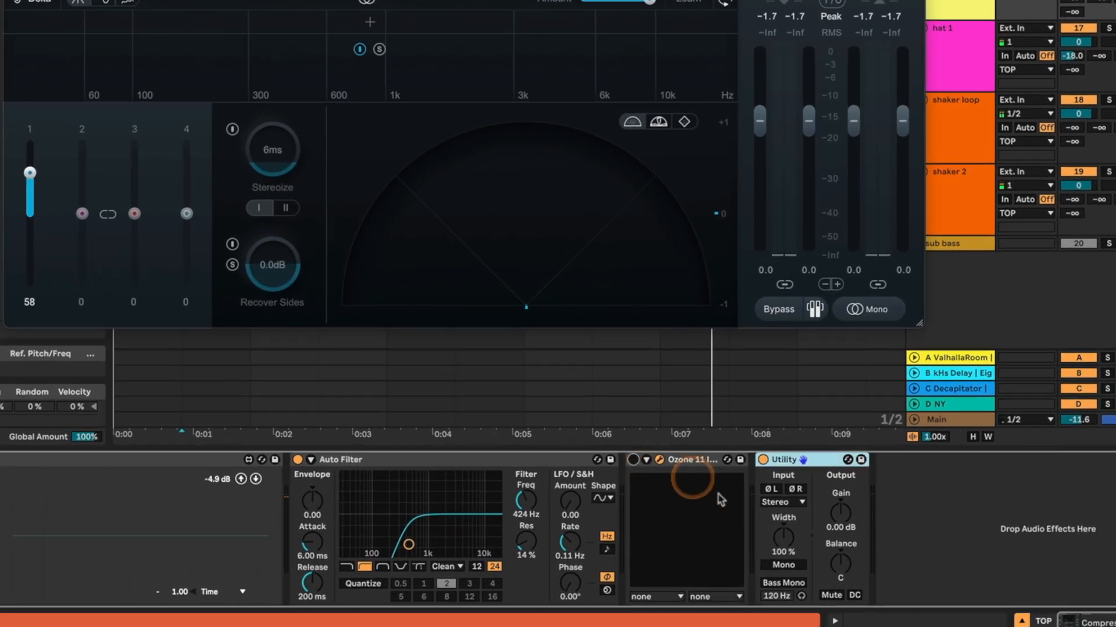
right_click(799, 526)
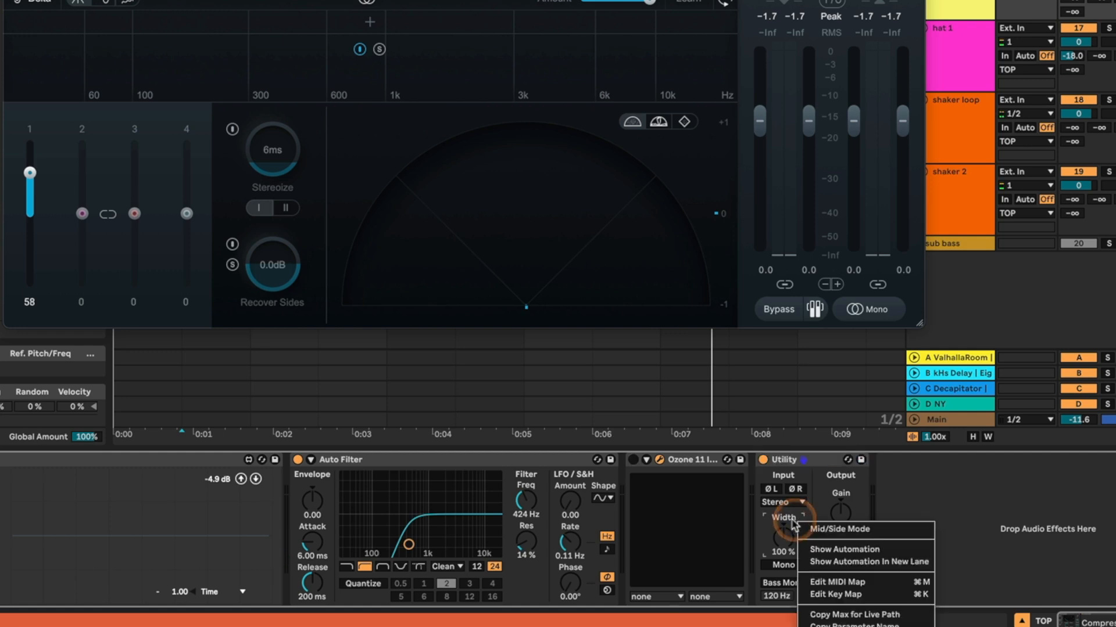
left_click(837, 529)
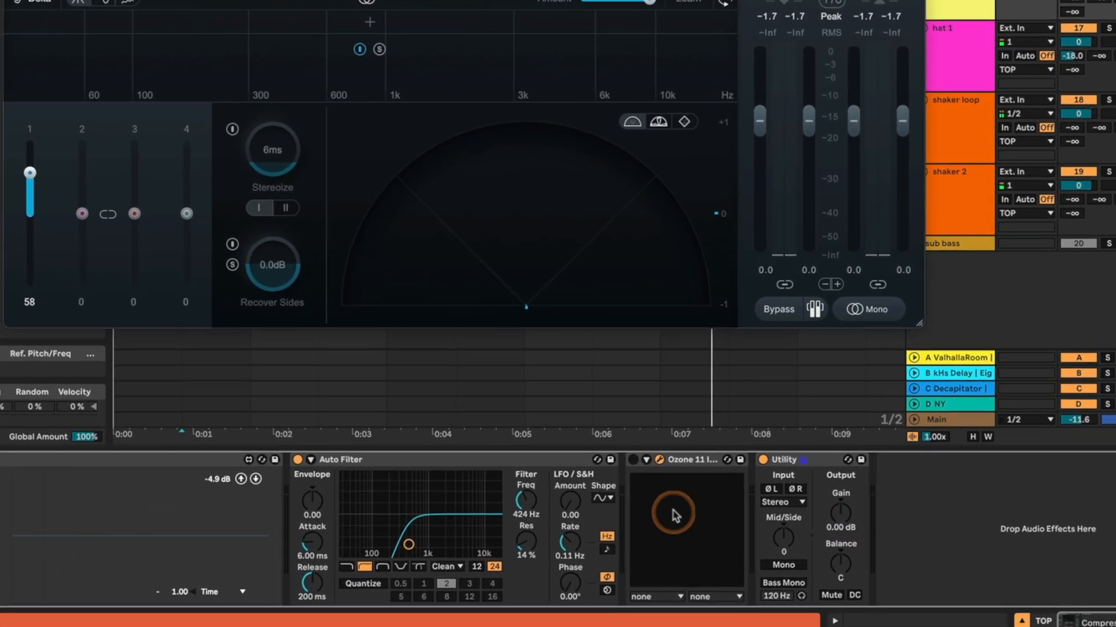
left_click(730, 501)
left_click_drag(683, 457, 700, 478)
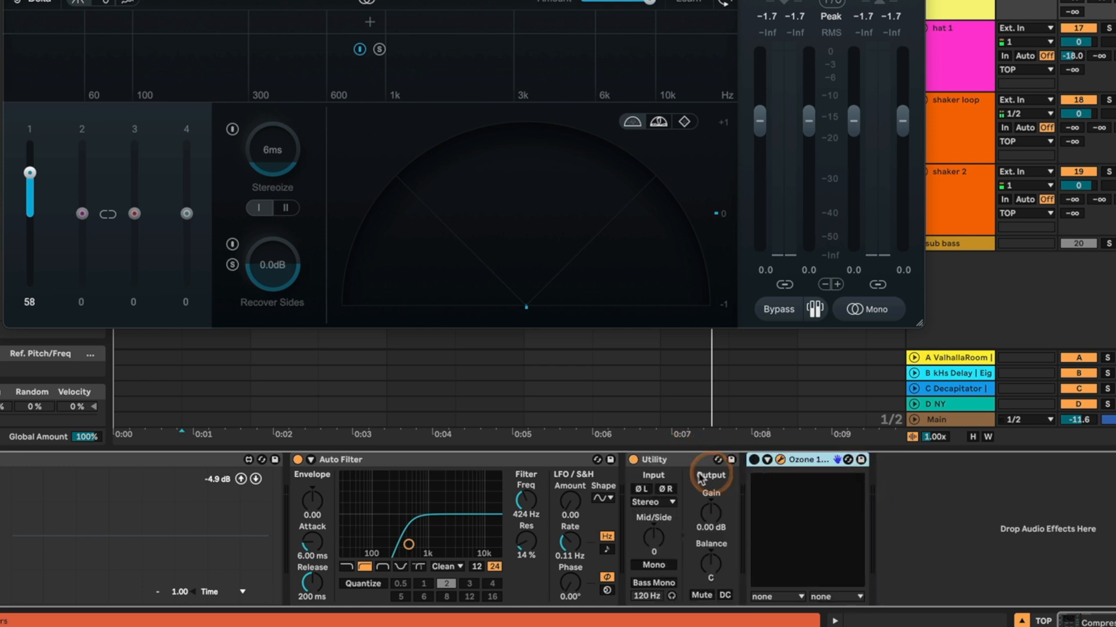
- Re-enable the Ozone Imager with band 1 reset to 0 and try the Utility's Mid/Side at 67S, then back near 2S
key("space")
left_click(754, 460)
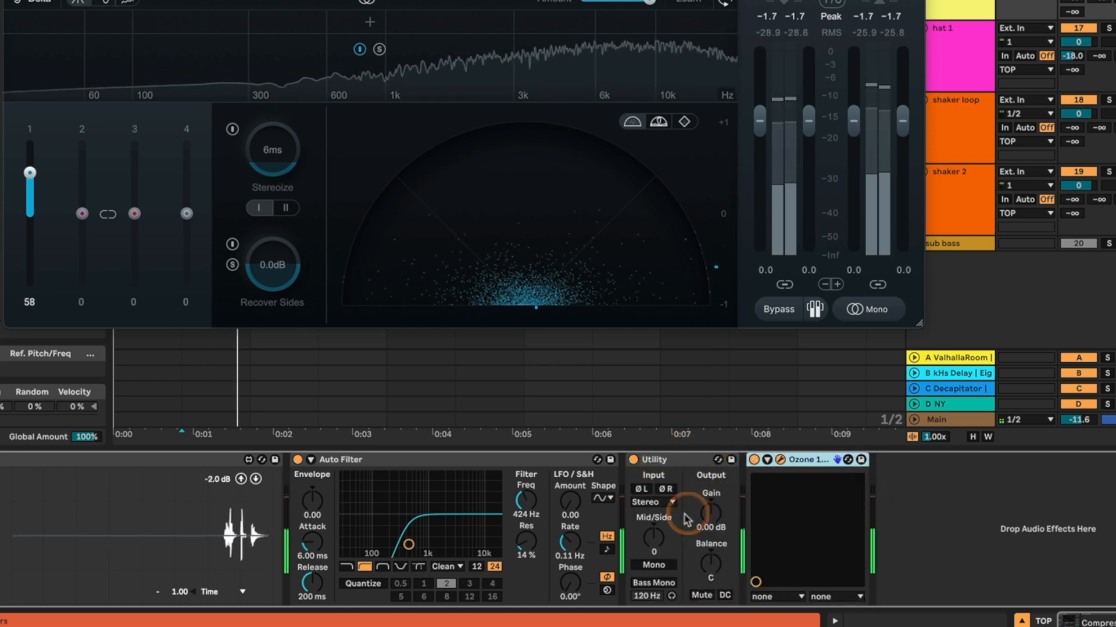
left_click(654, 538)
double_click(29, 173)
left_click_drag(653, 538, 654, 494)
key("space")
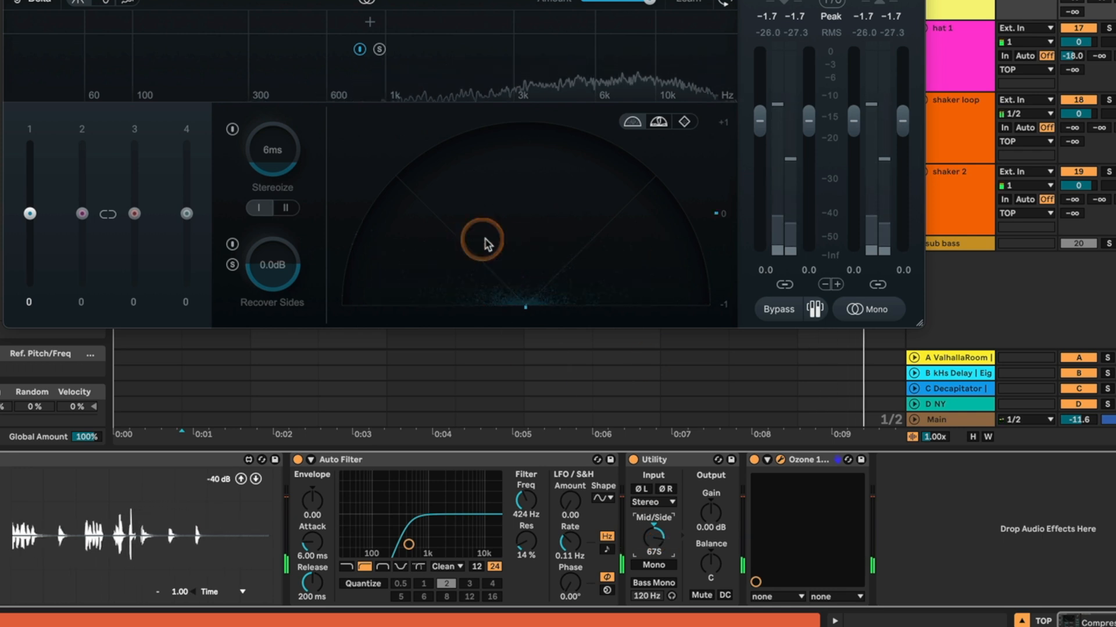
left_click_drag(654, 538, 654, 573)
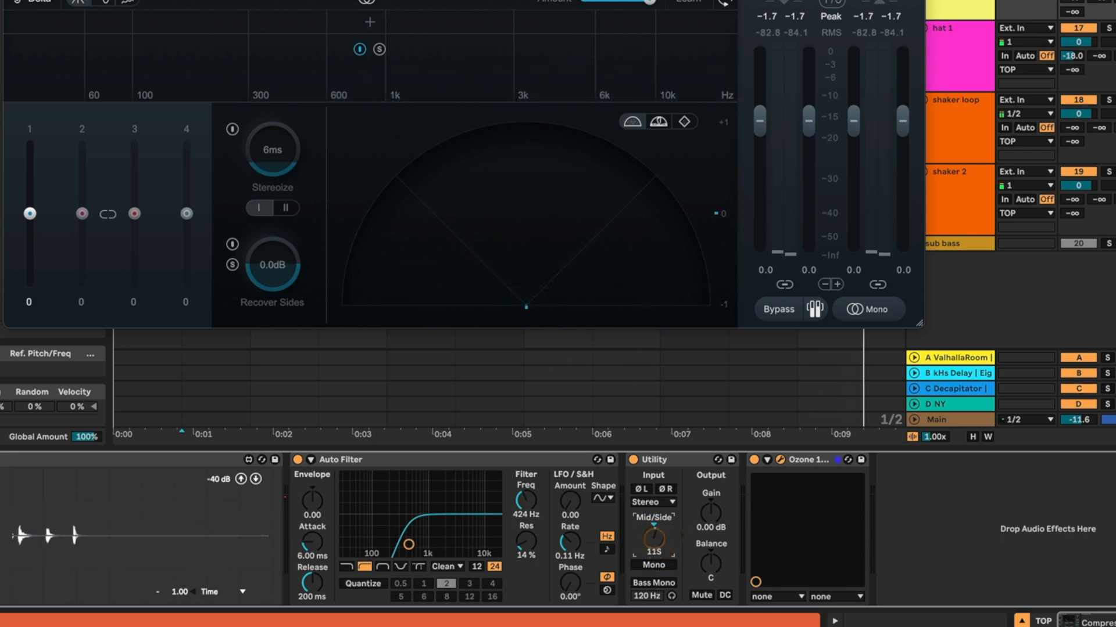
- Try the Utility in normal Width mode at 213%, reset the width to default and return to Mid/Side Mode
right_click(654, 523)
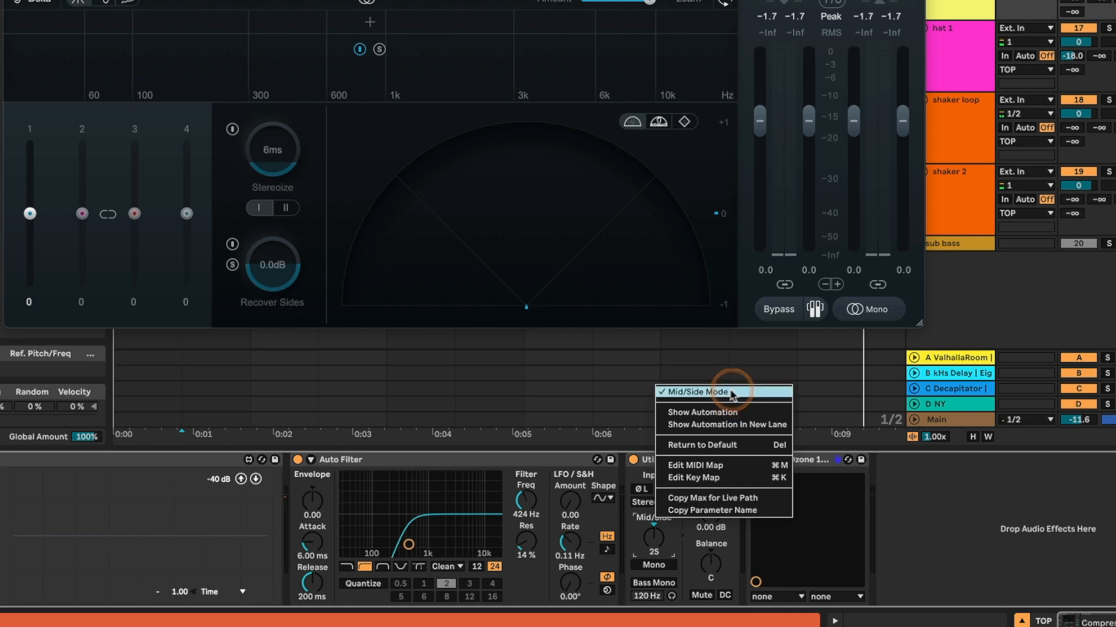
left_click(695, 391)
key("space")
left_click_drag(660, 549, 660, 514)
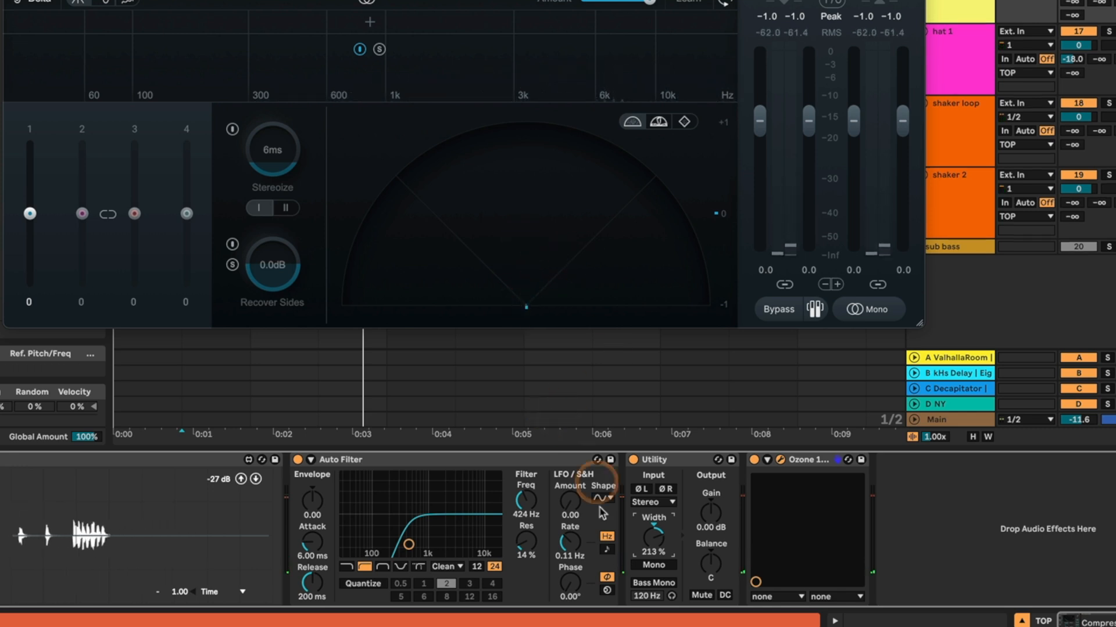
left_click(647, 522)
key("Delete")
right_click(653, 522)
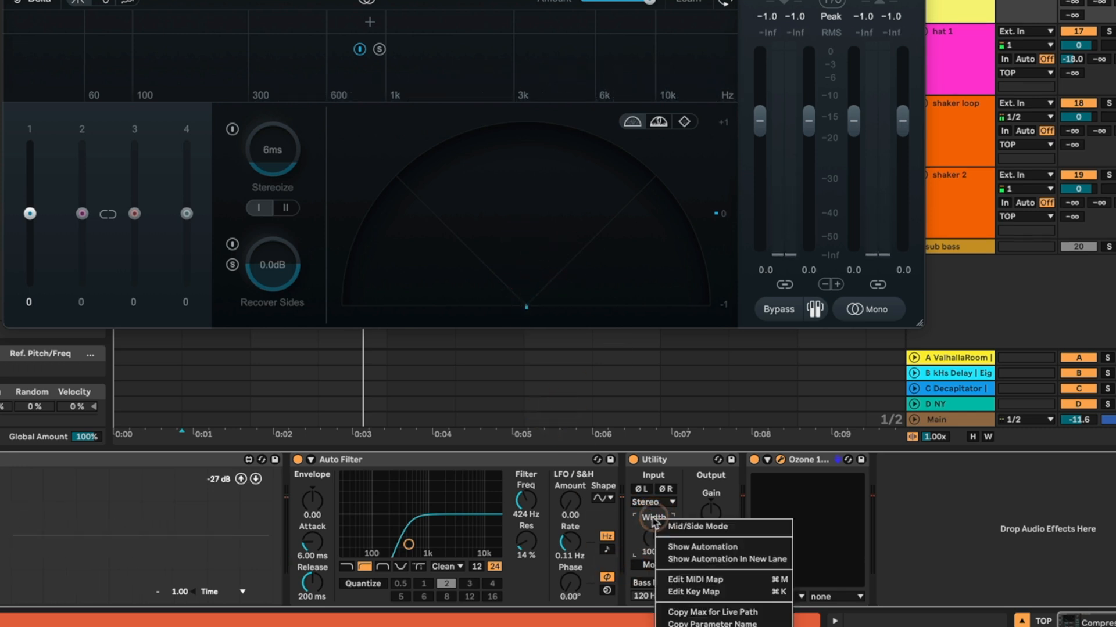
left_click(689, 527)
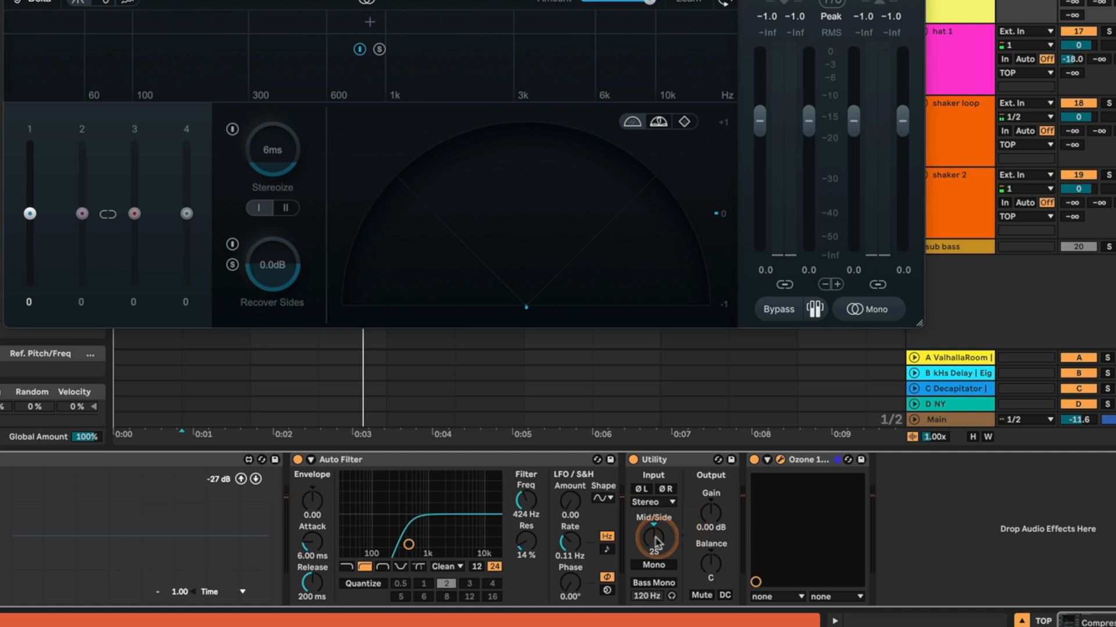
- Set the Utility's Mid/Side to 35S during playback and delete the Ozone Imager from the chain
key("space")
left_click_drag(656, 537, 656, 519)
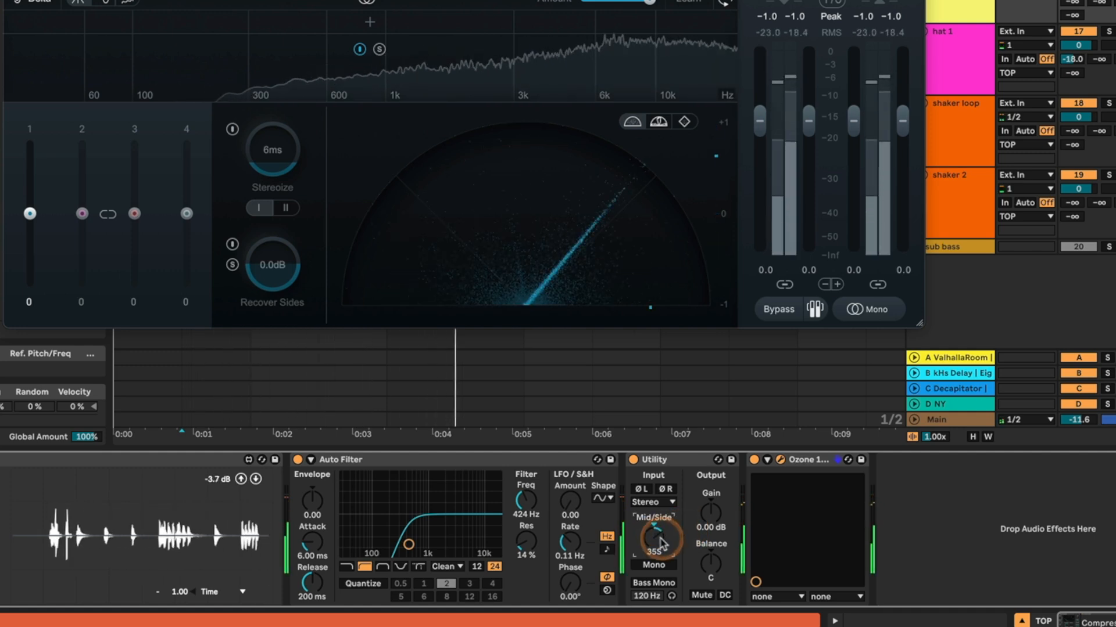
left_click(818, 464)
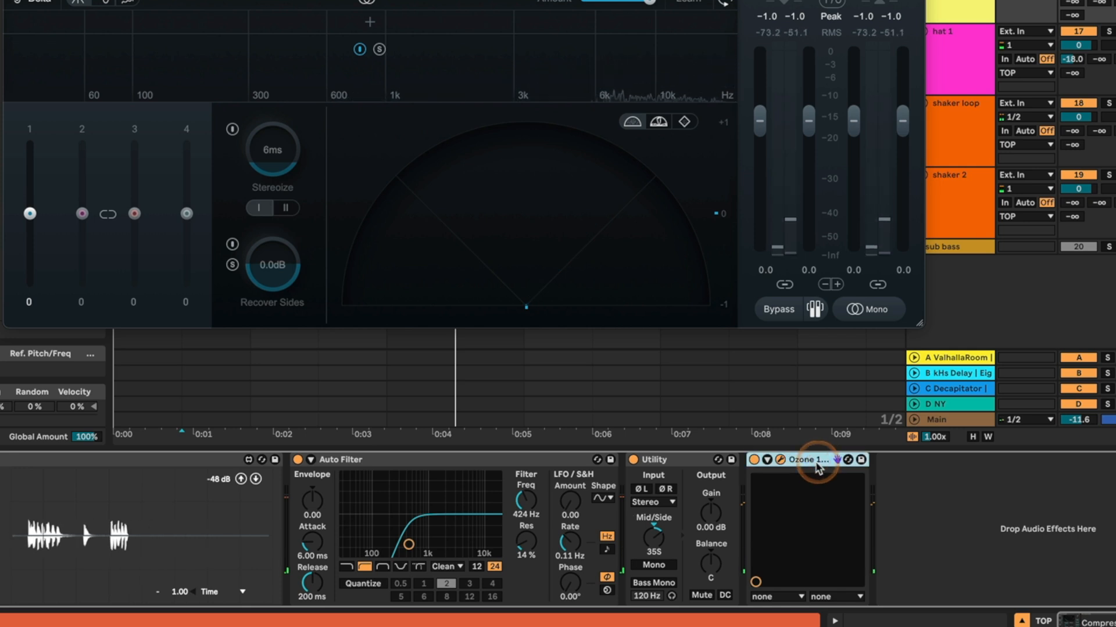
key("Delete")
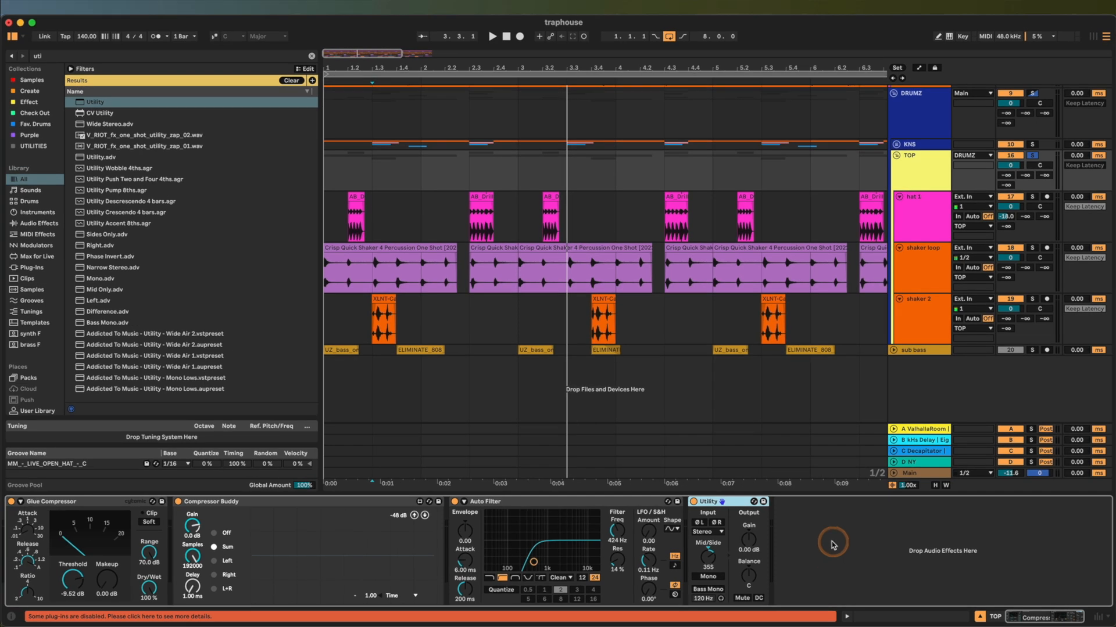
- Unsolo the TOP group and check its level in the full beat, trying -4.0 dB and returning the volume to 0 dB
left_click(1033, 156)
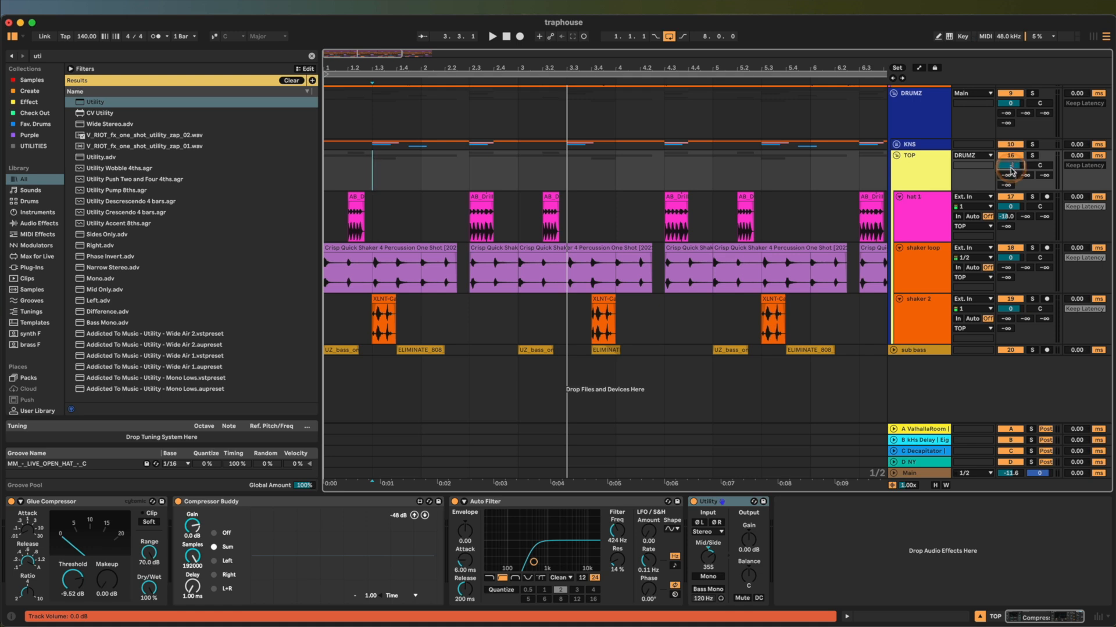
key("space")
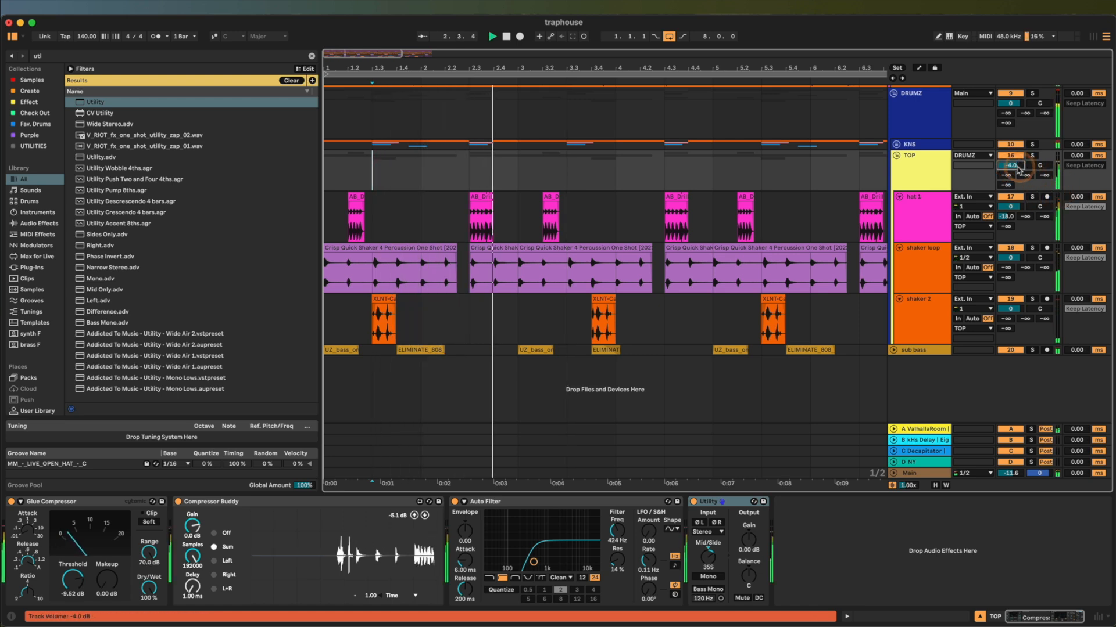
left_click_drag(1017, 174, 1020, 170)
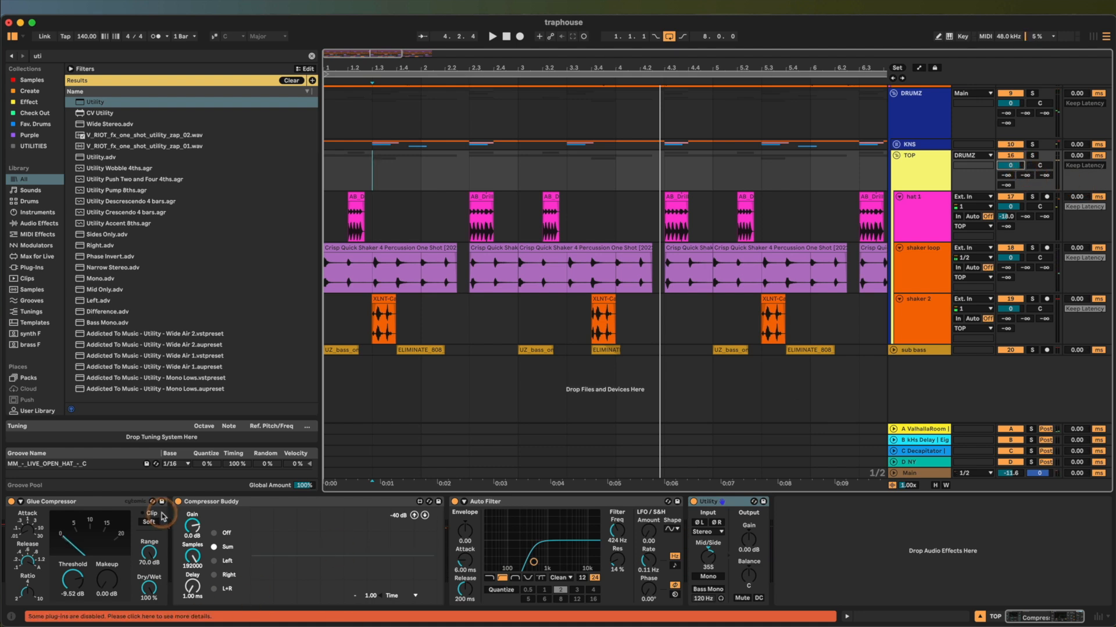
- Play the full beat, then solo the TOP group and audition it while toggling its Glue Compressor
key("space")
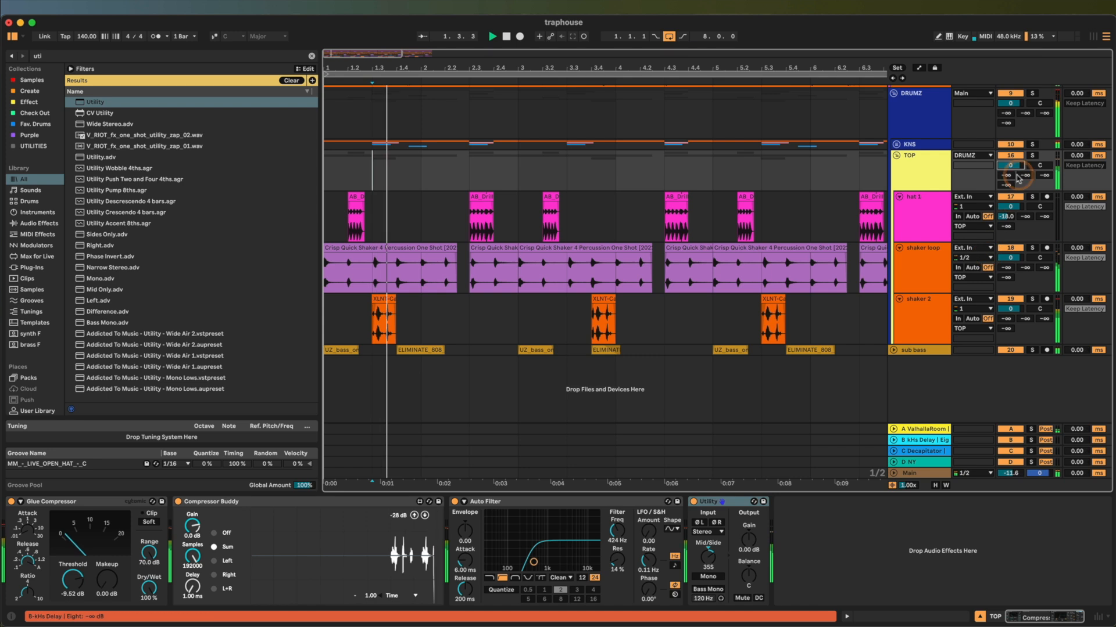
left_click(12, 502)
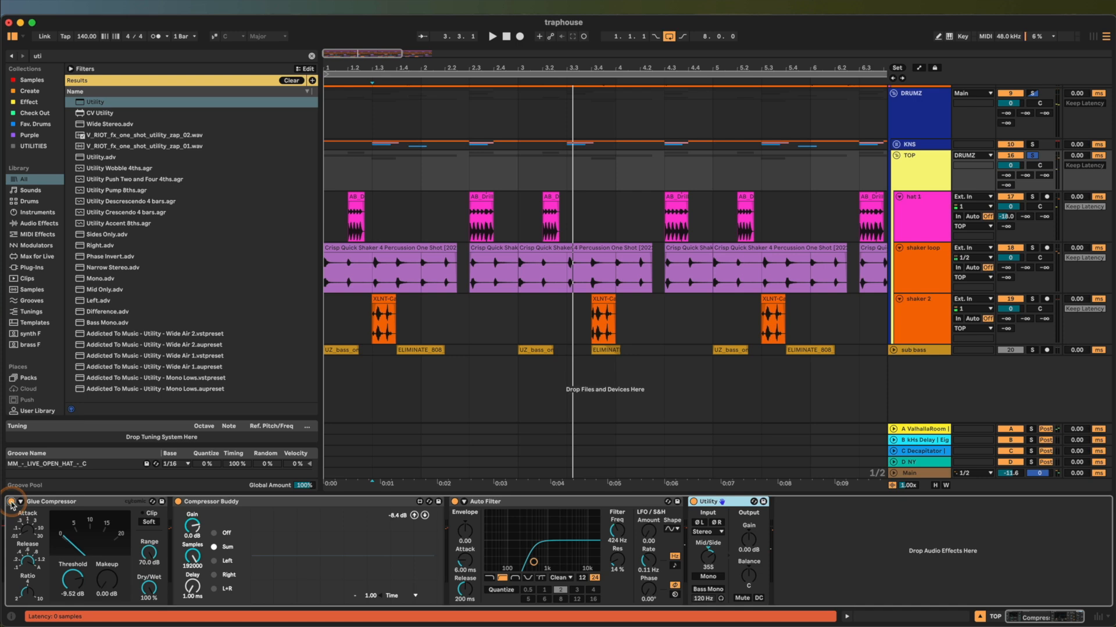
key("space")
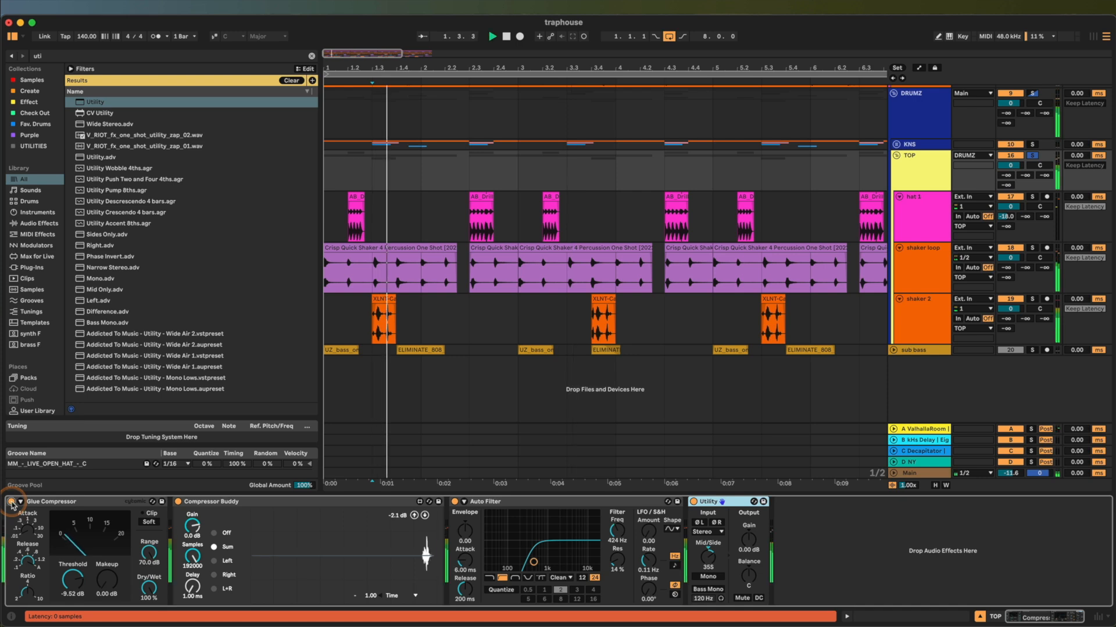
key("space")
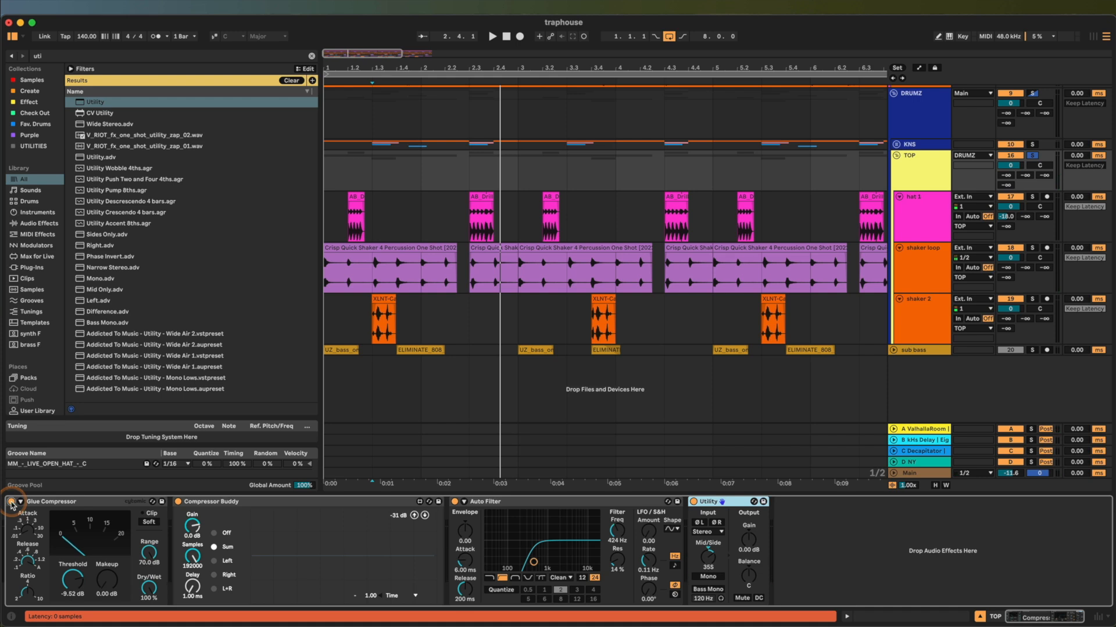
scroll(584, 450, "up", 8)
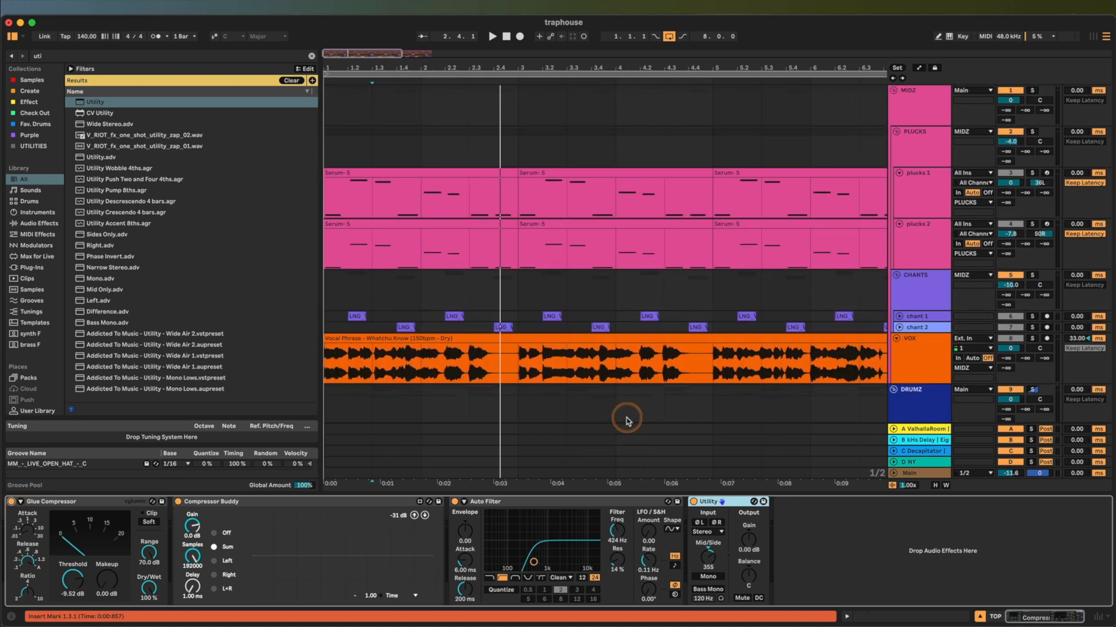
scroll(696, 319, "down", 8)
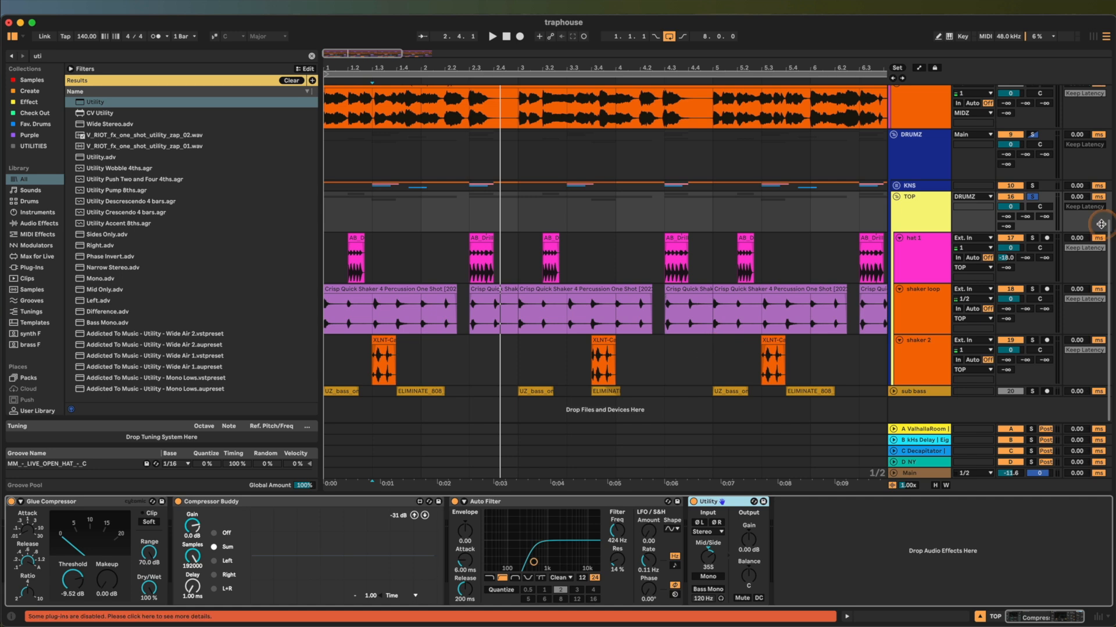
- Unsolo the TOP group, solo the sub bass track and add Pro-Q 3 to its device chain
left_click(1032, 196)
left_click(1031, 391)
key("space")
left_click(914, 391)
left_click(483, 526)
key("space")
key("super+v")
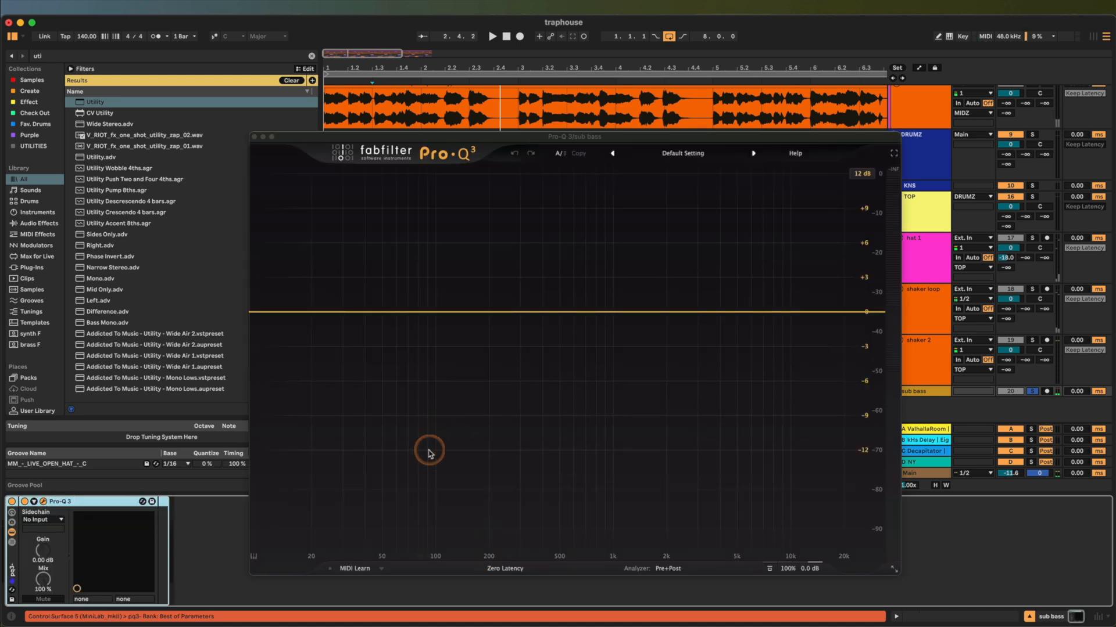
- Play the soloed sub bass, examine its spectrum in Pro-Q 3 and close the plug-in window
key("space")
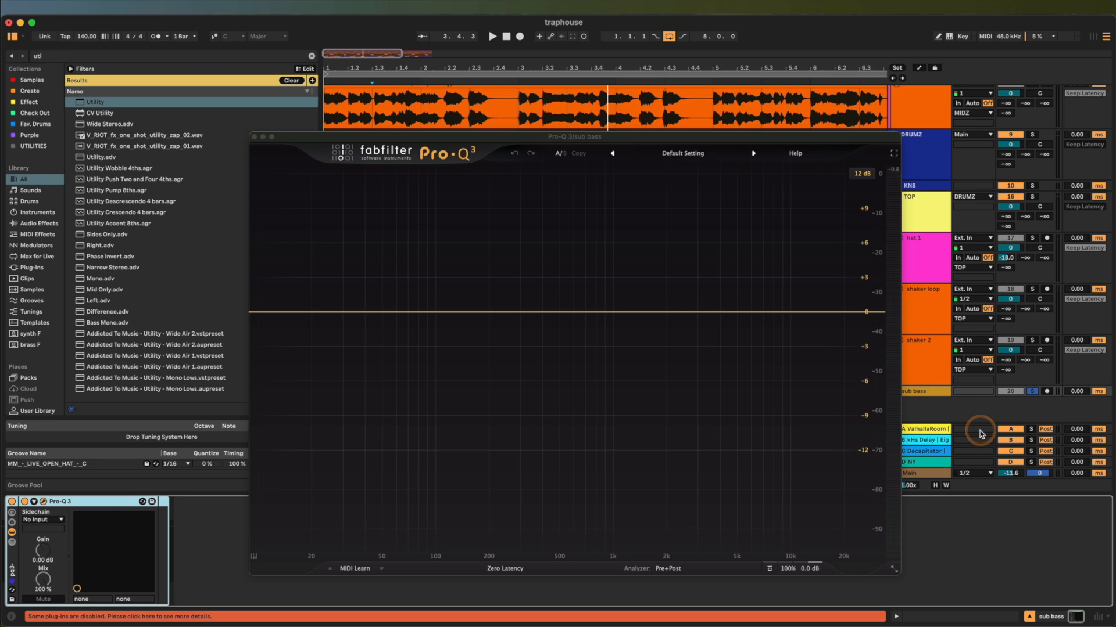
key("space")
key("space")
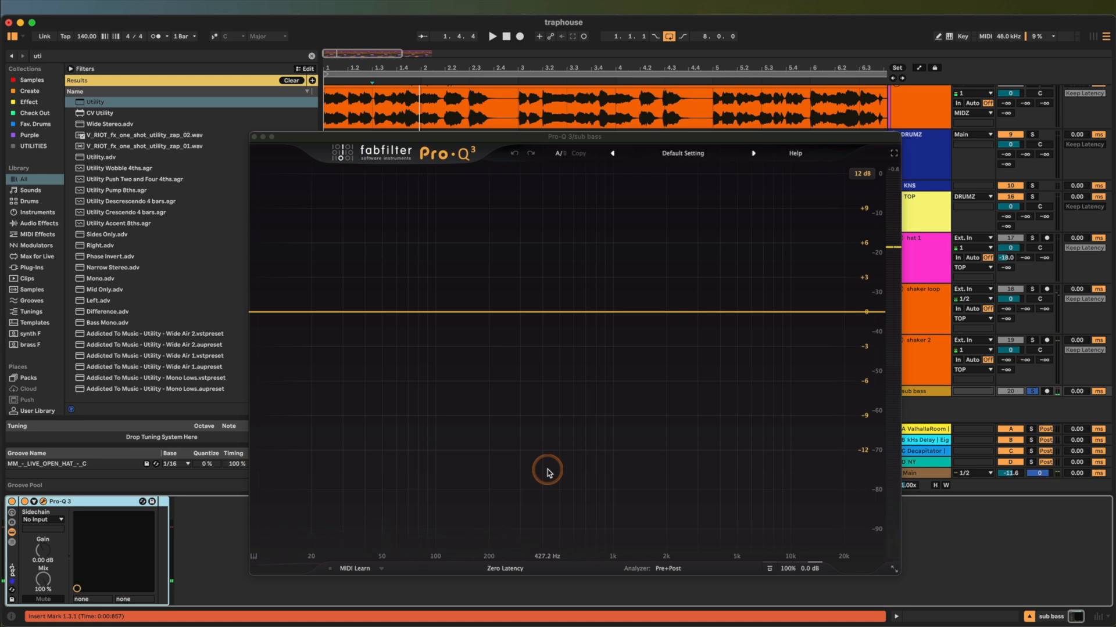
left_click(267, 141)
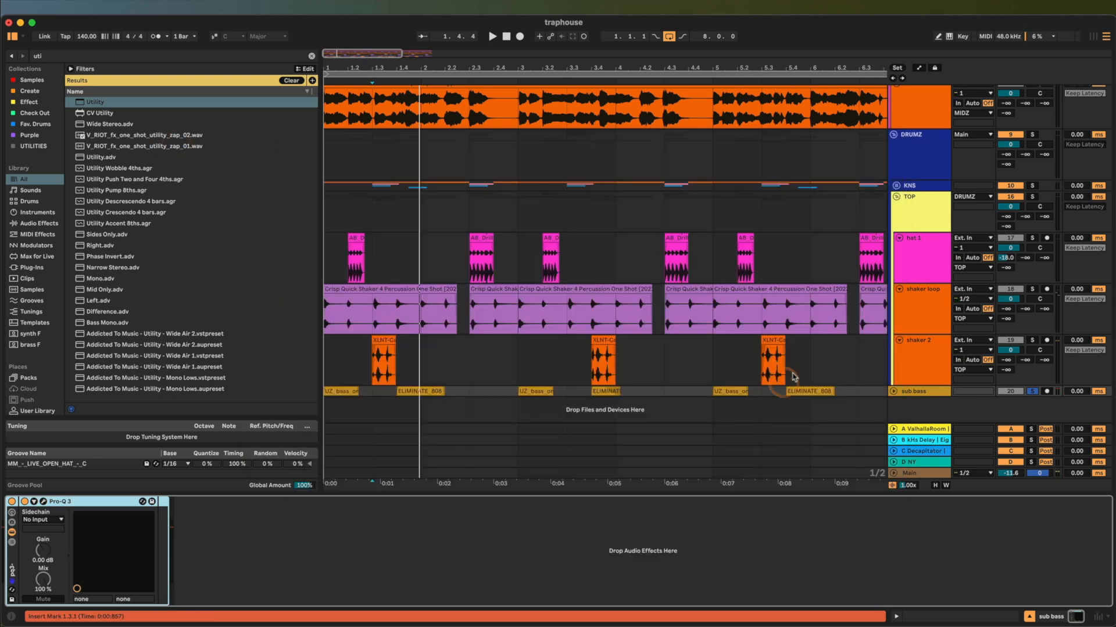
- Unsolo and record-arm the sub bass track, and fold the DRUMZ, CHANTS and MIDZ groups
left_click(1047, 391)
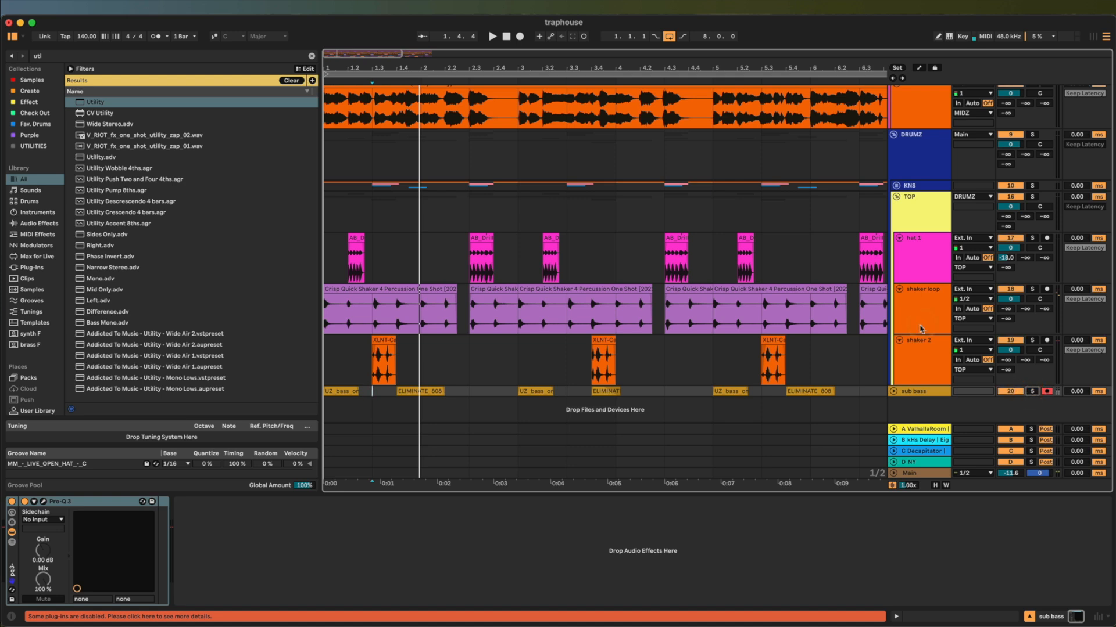
left_click(896, 186)
left_click(895, 186)
left_click(895, 186)
left_click(893, 134)
scroll(891, 265, "up", 6)
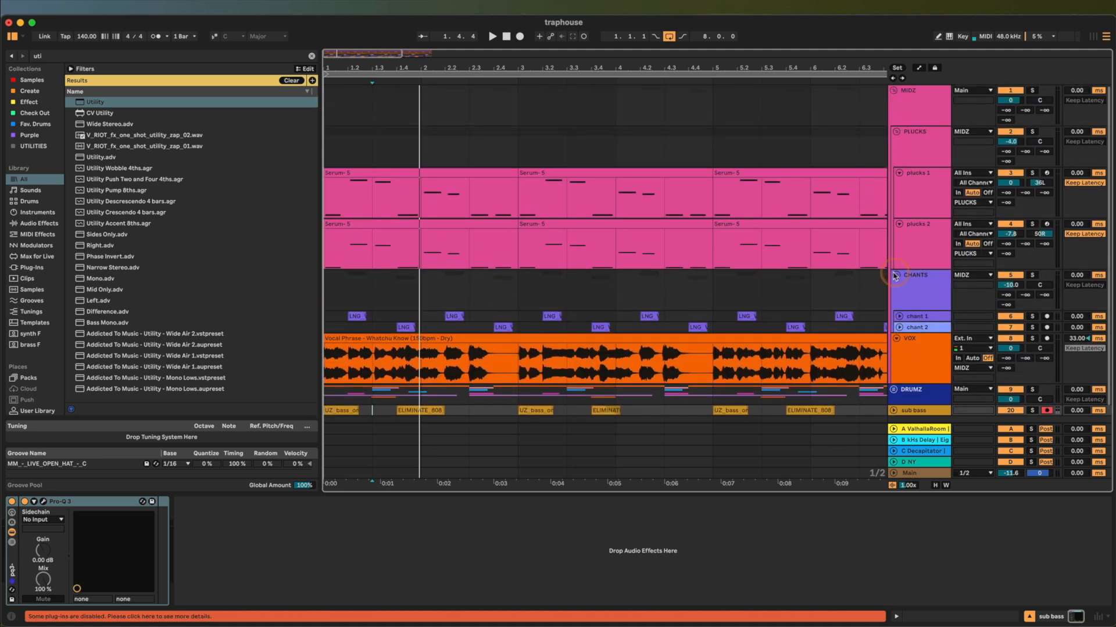
left_click(896, 275)
left_click(906, 91)
left_click(894, 91)
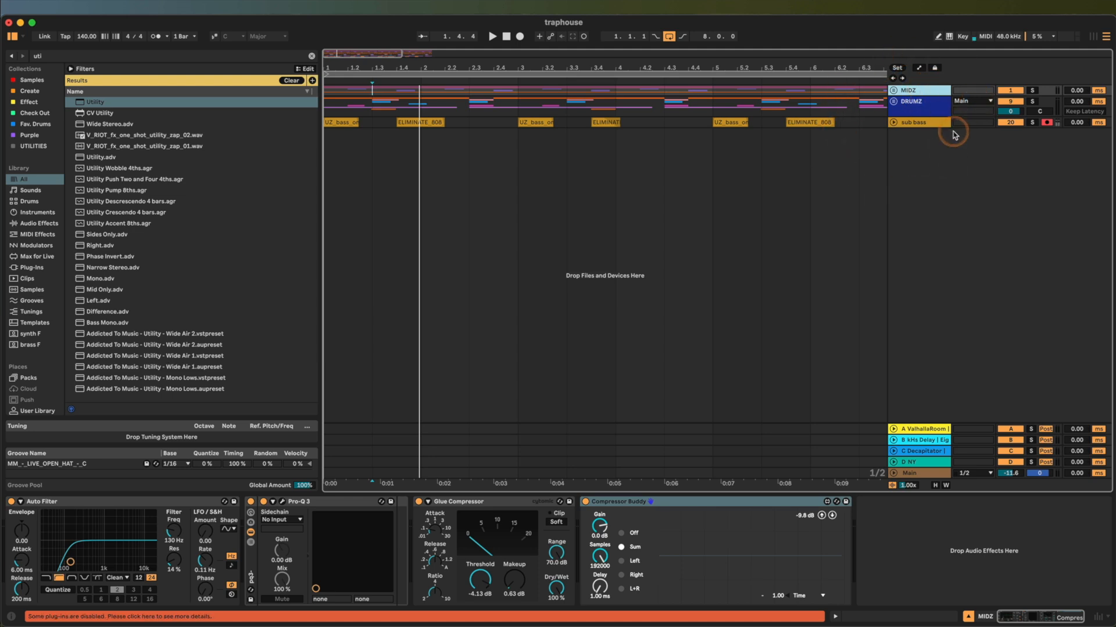
- Play the beat with the MIDZ and DRUMZ groups soloed together and unfold the MIDZ group
key("space")
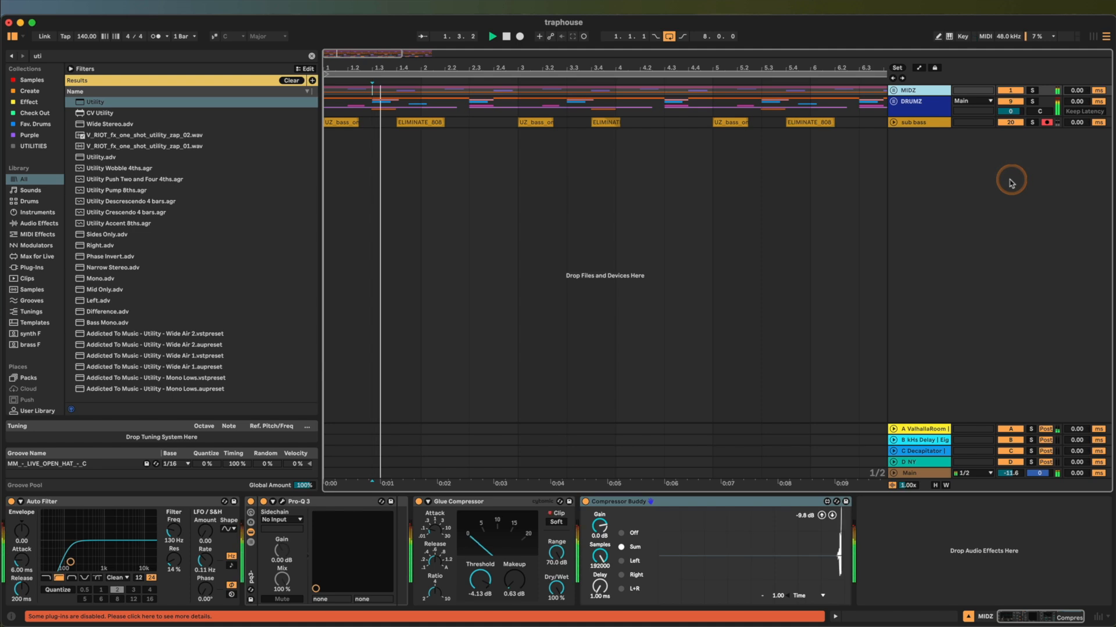
left_click(1031, 90)
left_click(1032, 101, "super")
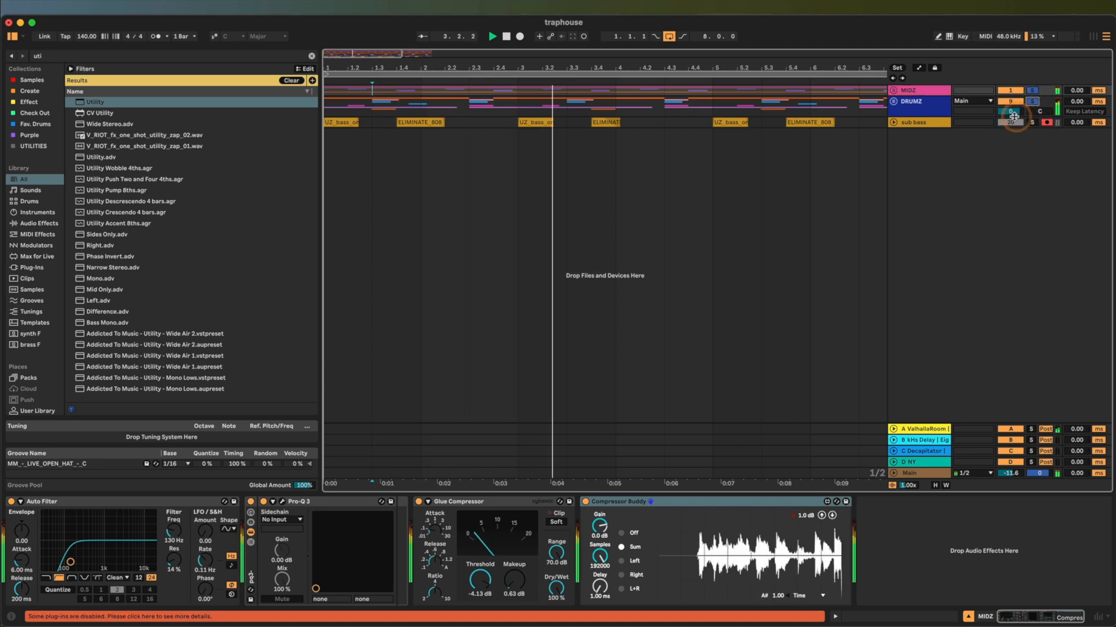
left_click(893, 90)
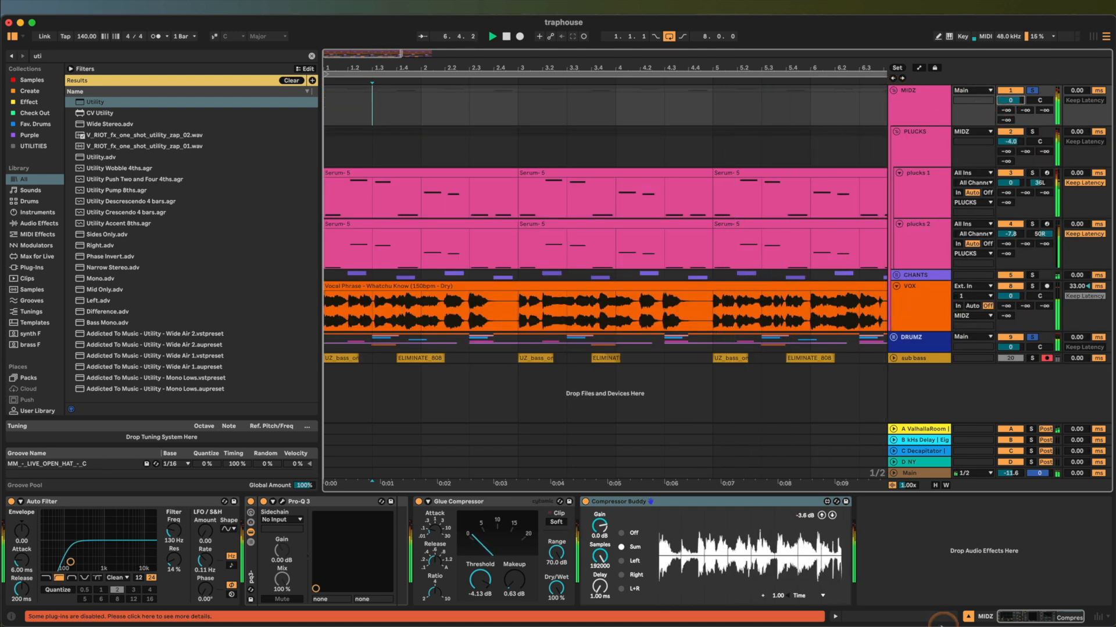
- Set the VOX track's volume to 1.0 dB during playback
left_click(914, 475)
left_click(909, 302)
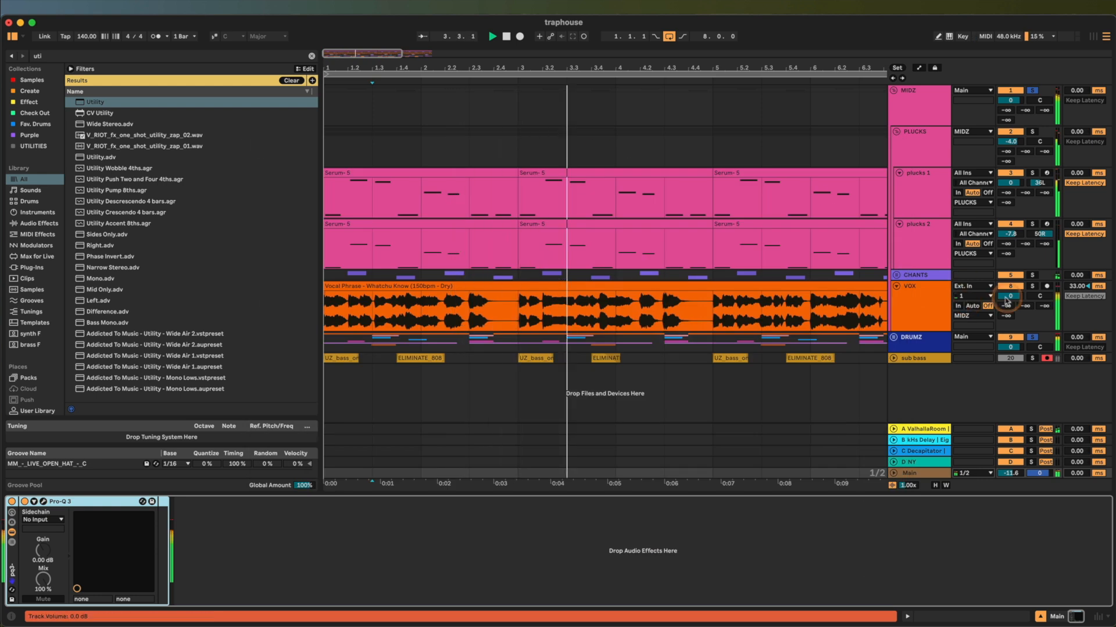
left_click(1009, 296)
key("Return")
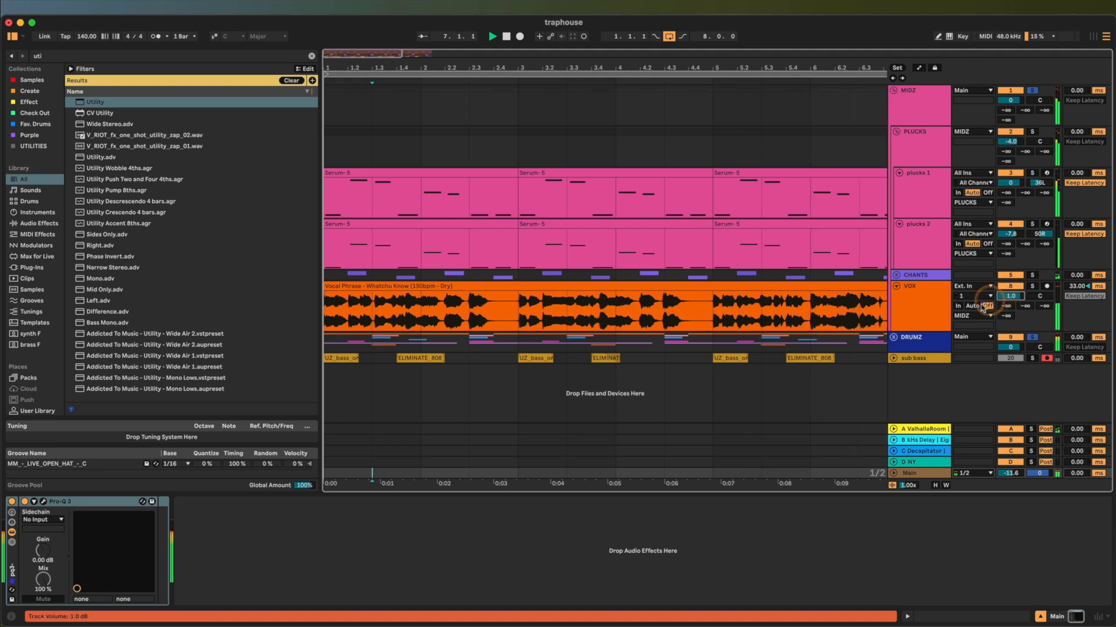
- Unfold the CHANTS group, try its volume at -8.0 dB and set it to -6.0 dB
left_click(896, 275)
left_click(1008, 284)
type("-8")
key("Return")
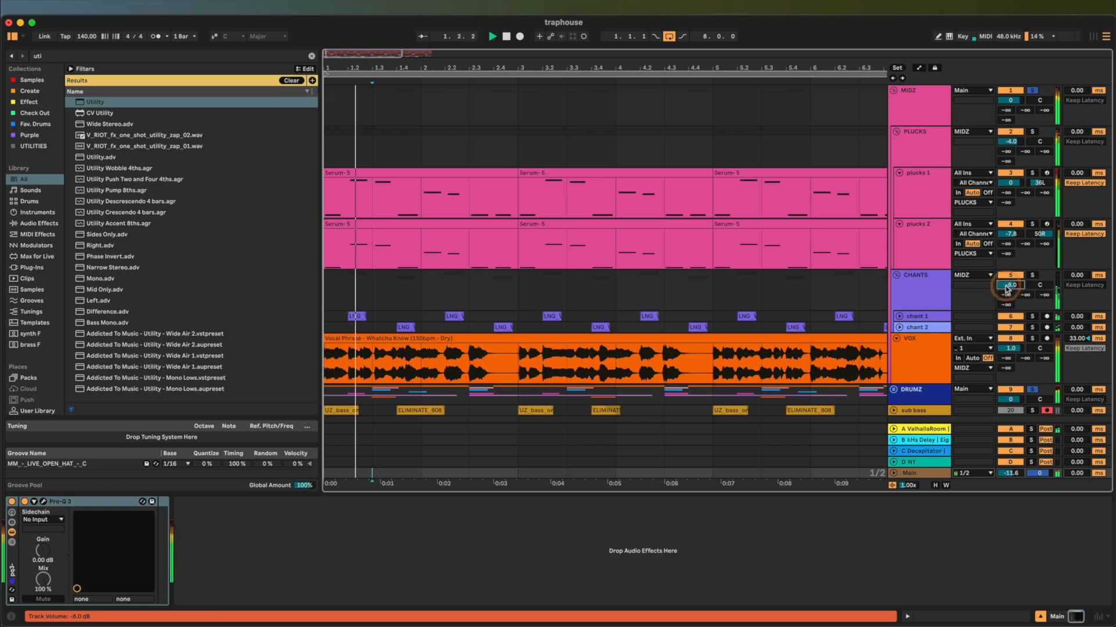
type("-6")
key("Return")
key("space")
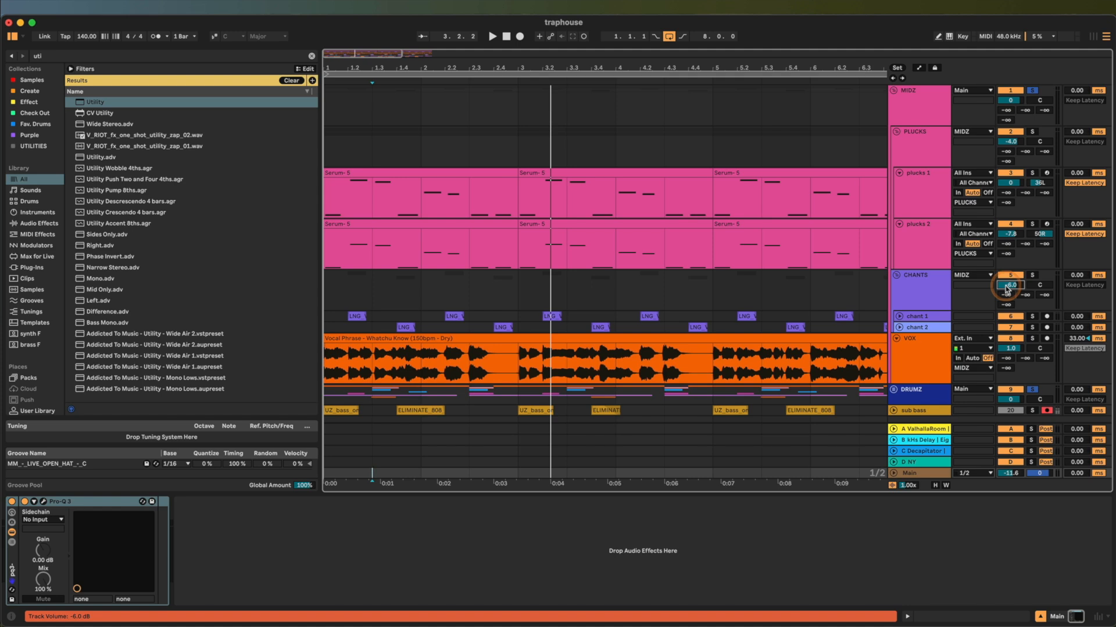
- Try the VOX track's volume at 2.0 dB during playback and return it to 1.0 dB
key("space")
left_click_drag(1013, 352, 1013, 350)
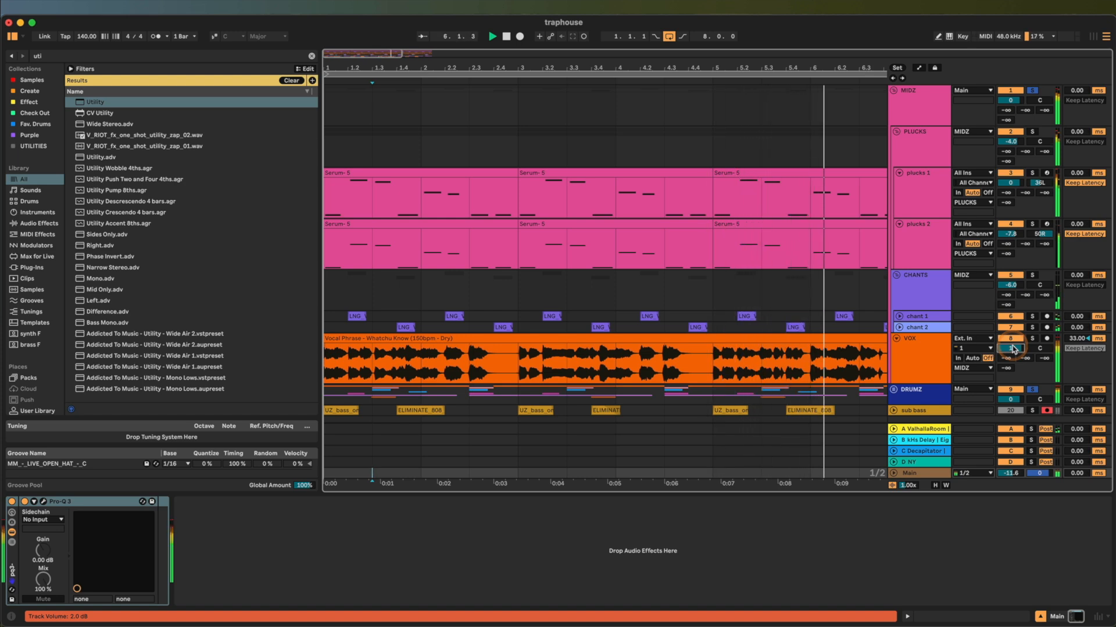
scroll(1013, 349, "down", 1)
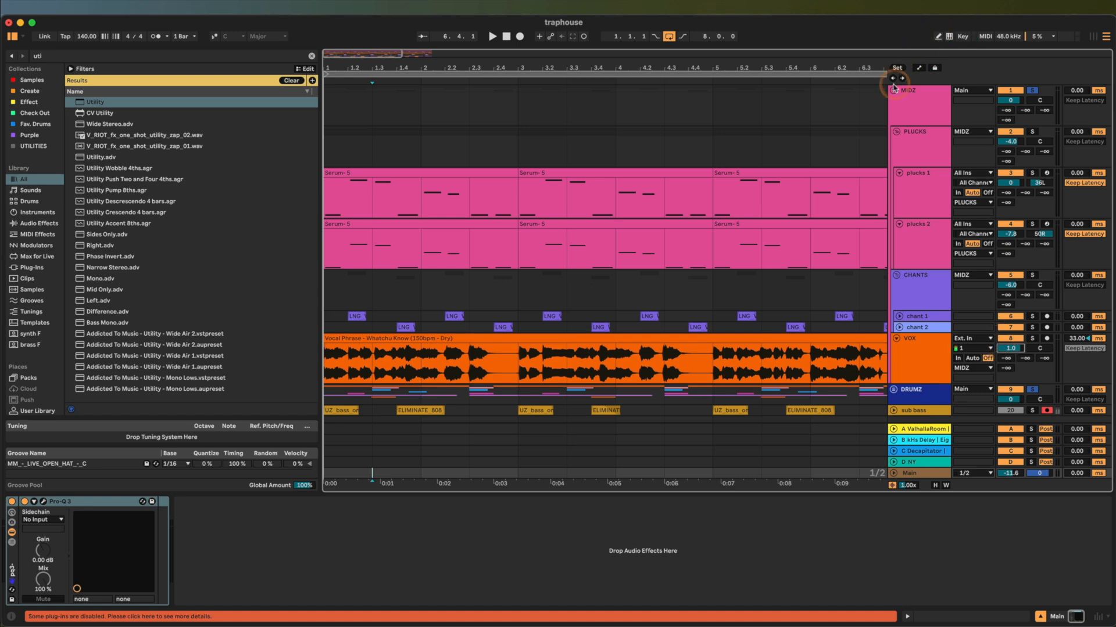
- Fold and unsolo the MIDZ group, then play the DRUMZ group and sub bass soloed together
left_click(893, 90)
left_click(1032, 90)
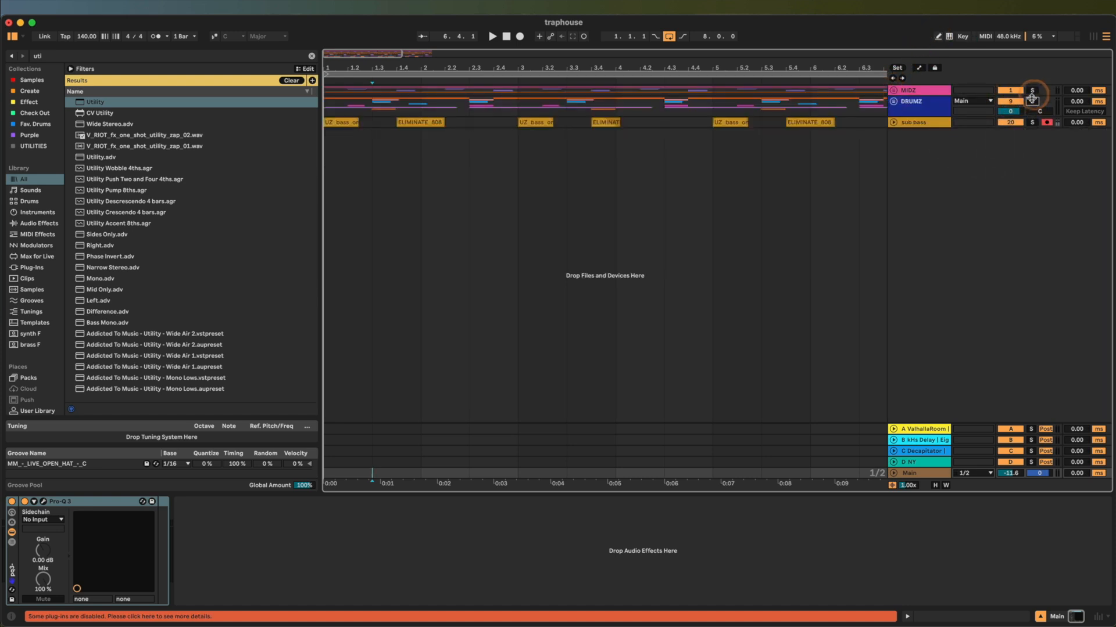
left_click(1032, 122)
key("space")
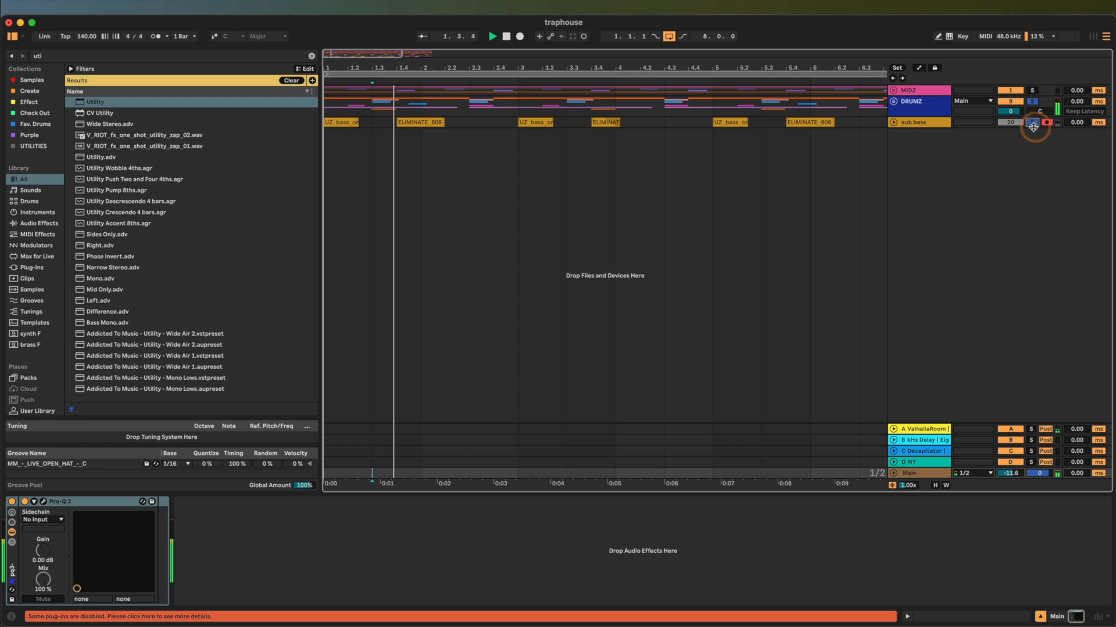
key("space")
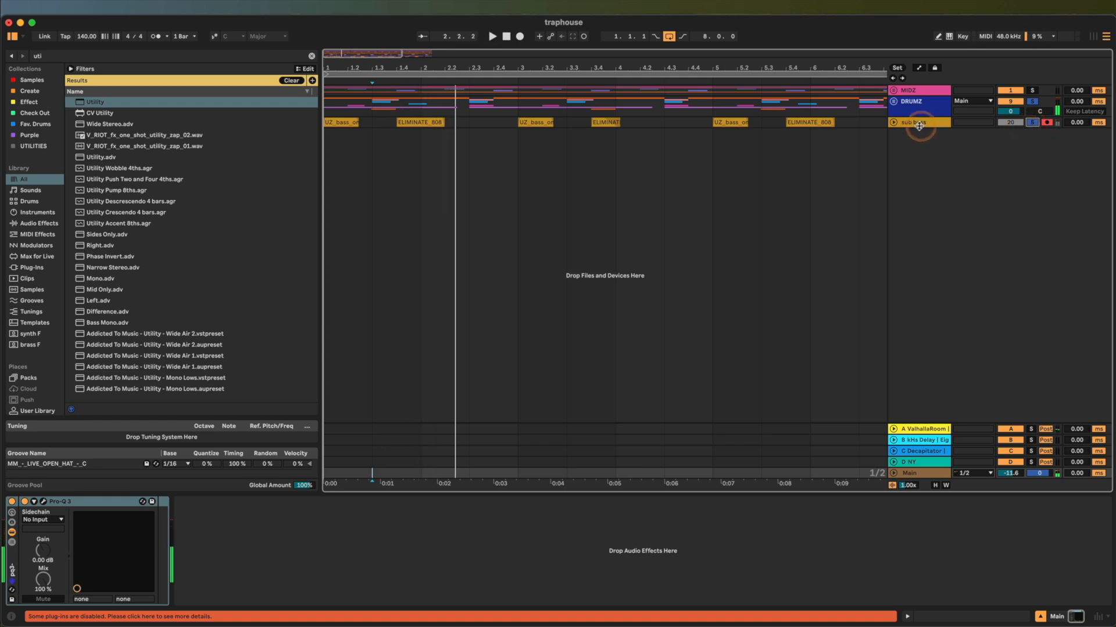
- Search the browser for "compress" and add the stock Compressor after Pro-Q 3 on the sub bass track
left_click(922, 125)
left_click(720, 544)
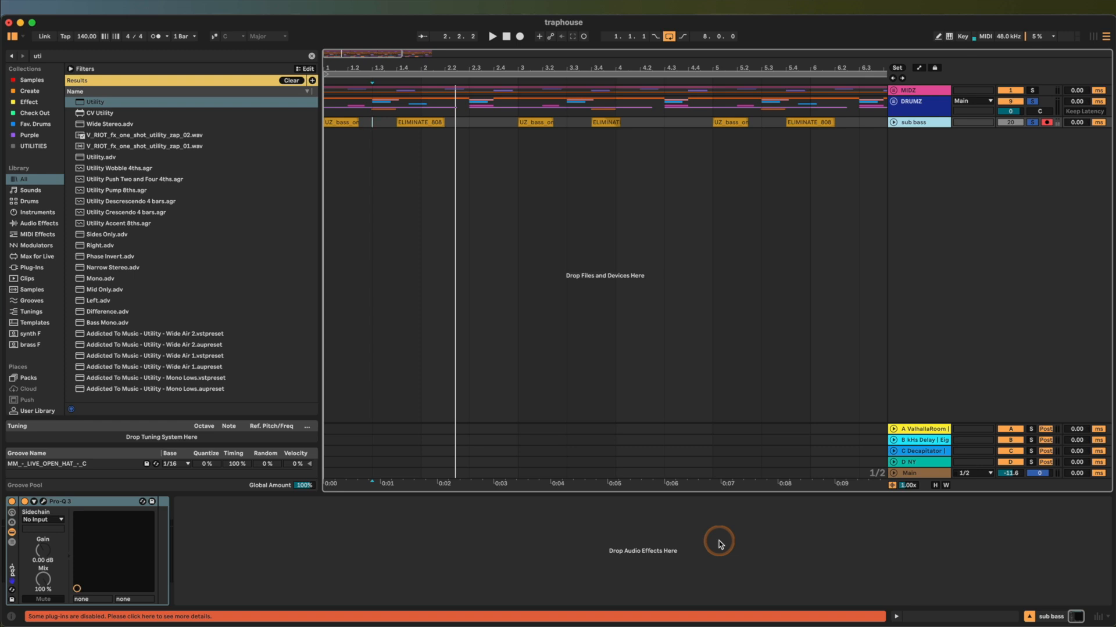
left_click(634, 574)
key("super+f")
type("compress")
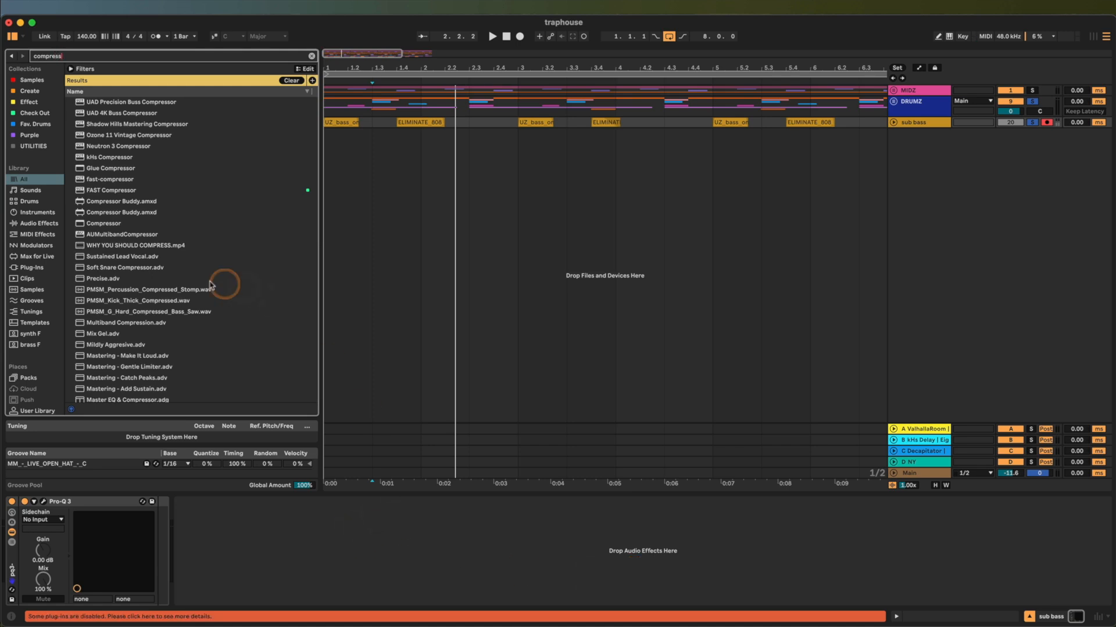
double_click(149, 225)
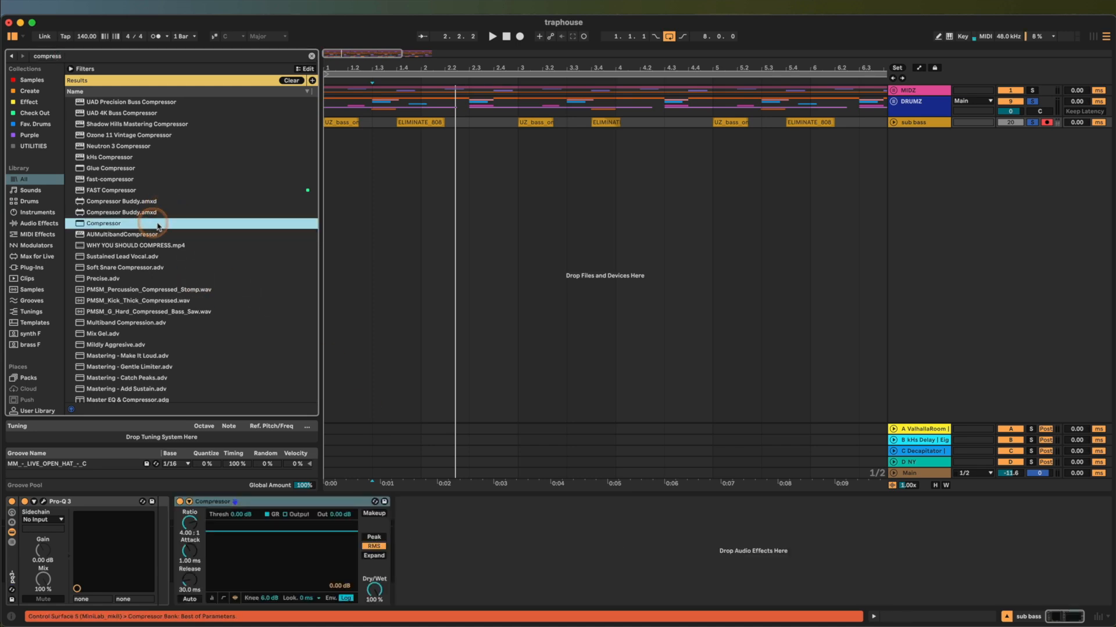
- Enable the Compressor's sidechain on the sub bass and take its audio from the kick track
left_click(641, 341)
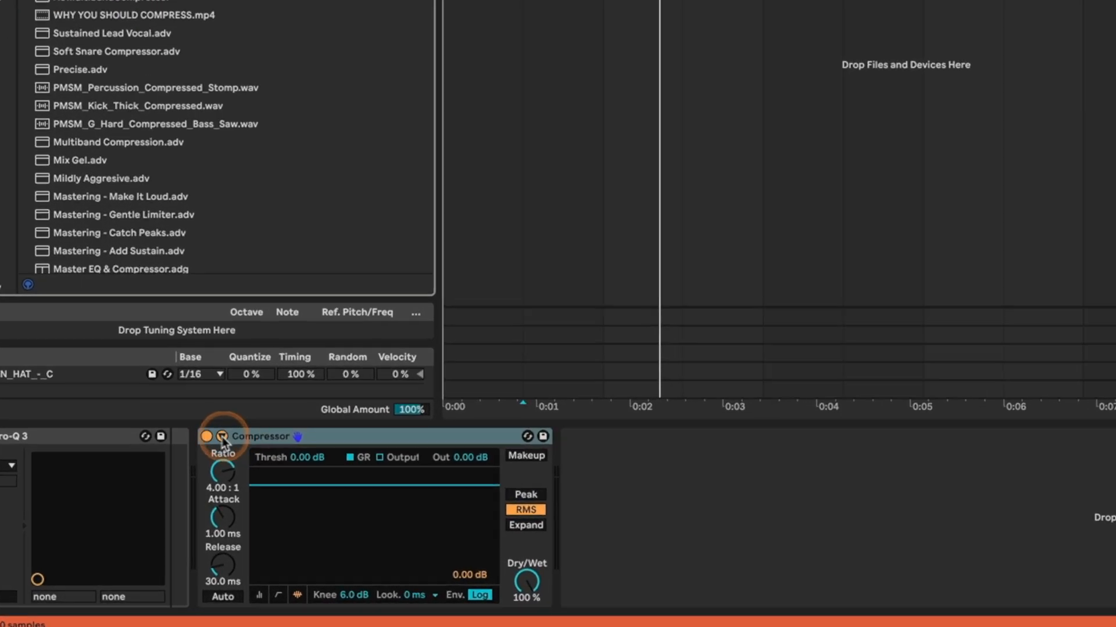
left_click(222, 436)
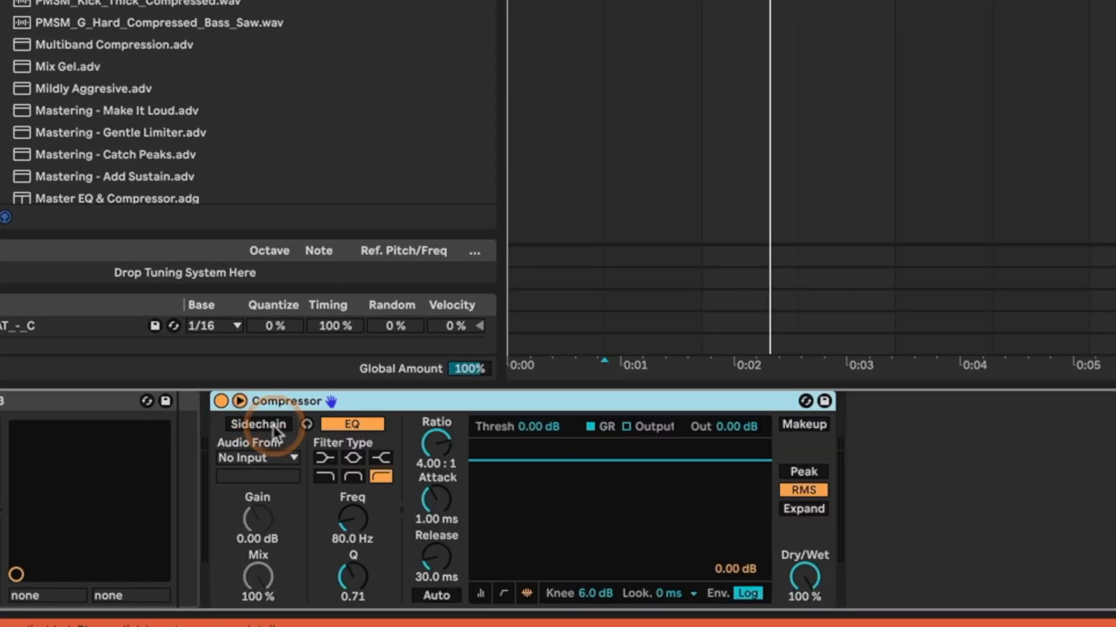
left_click(272, 426)
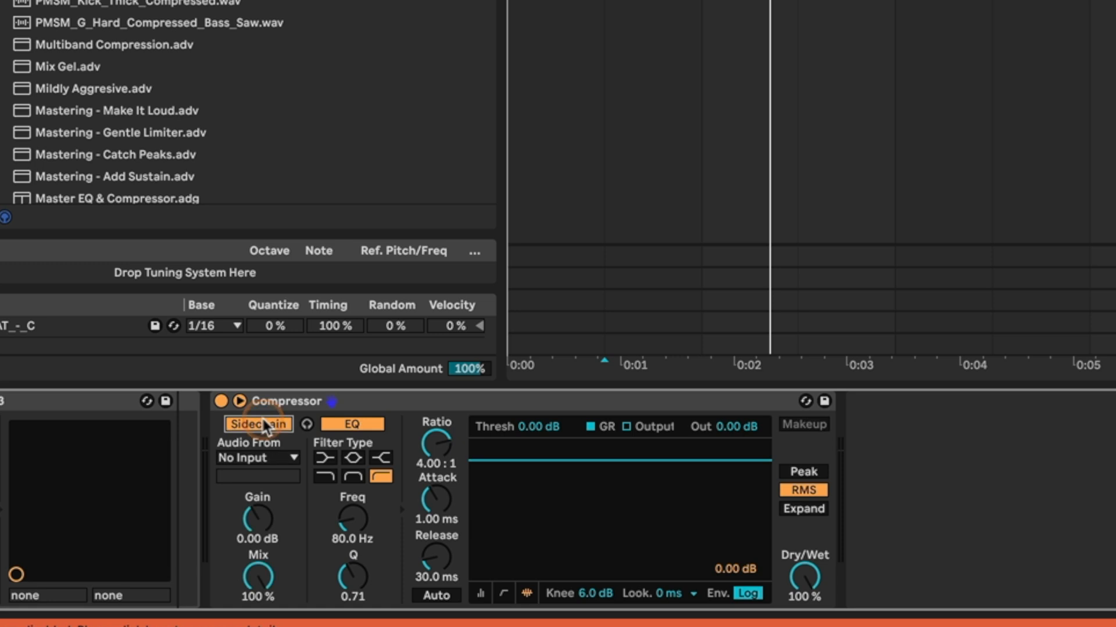
left_click(249, 458)
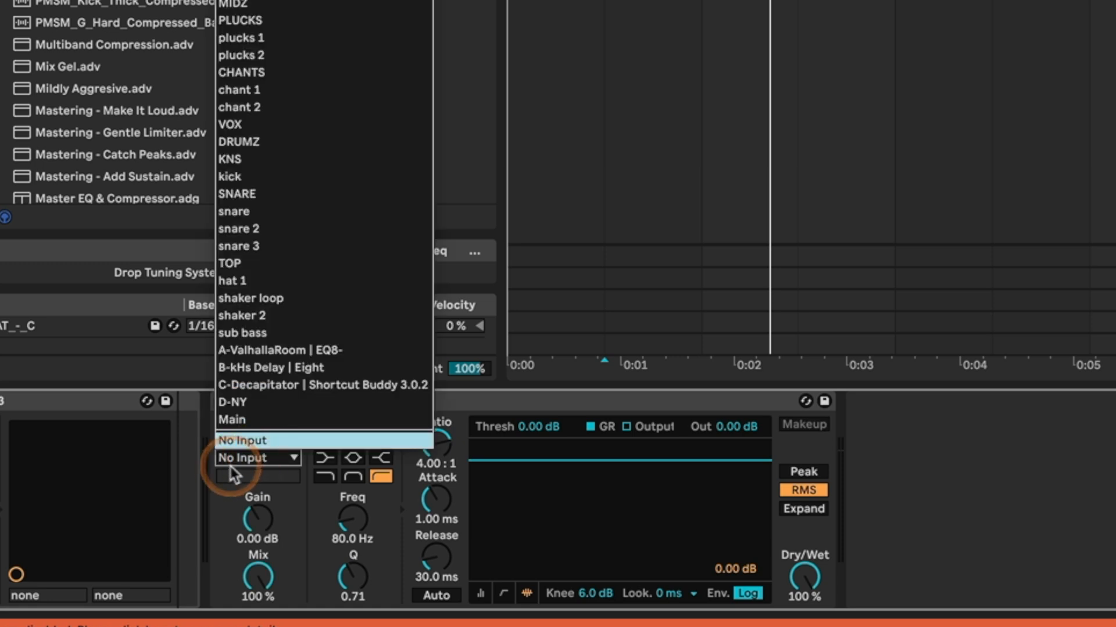
left_click(266, 180)
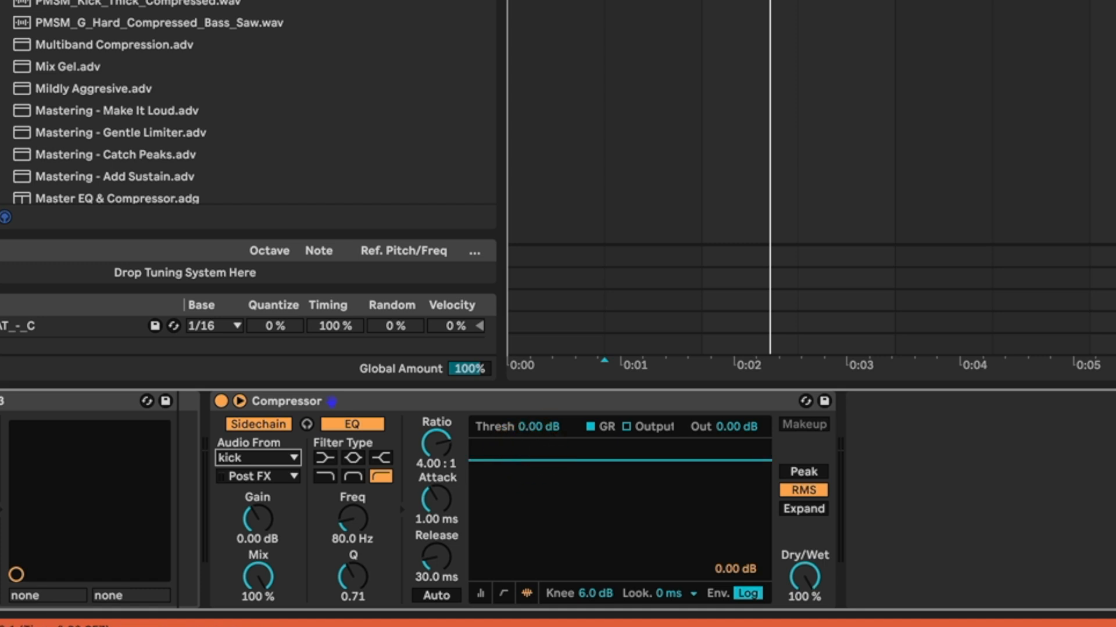
- Unfold the sub bass track, lower its Compressor threshold to -17.4 dB and play the loop to hear the ducking
scroll(812, 122, "up", 5)
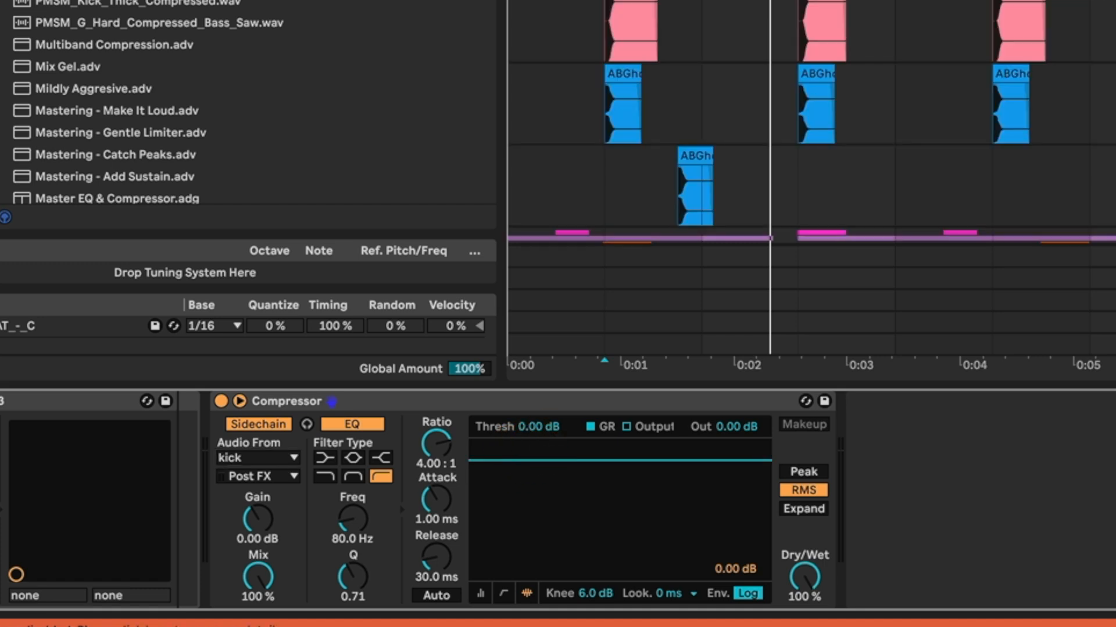
scroll(811, 116, "down", 2)
key("space")
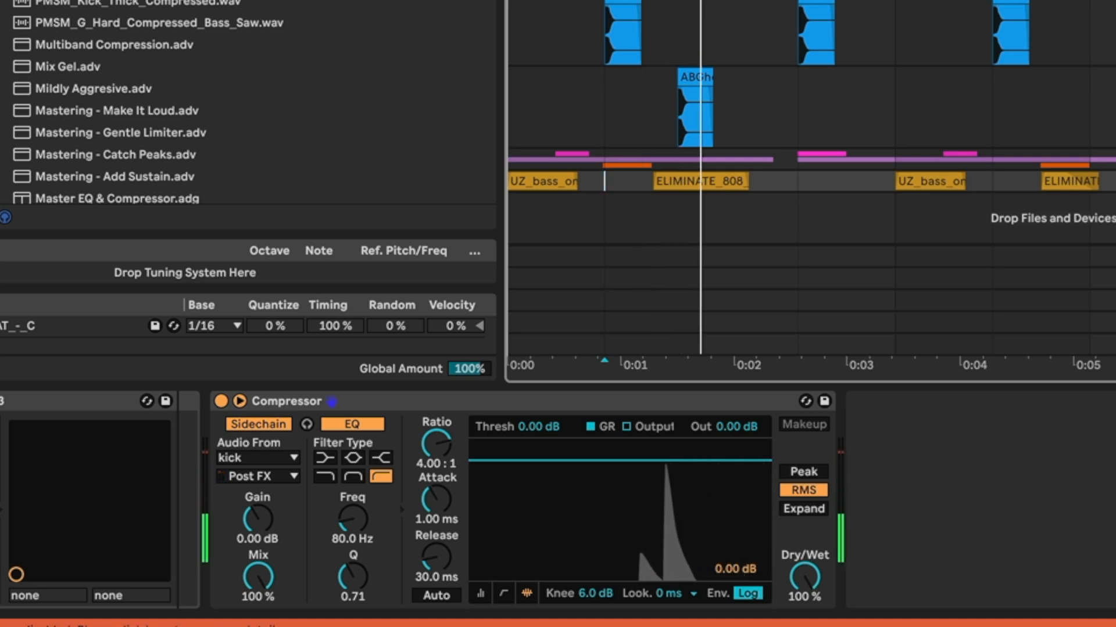
key("space")
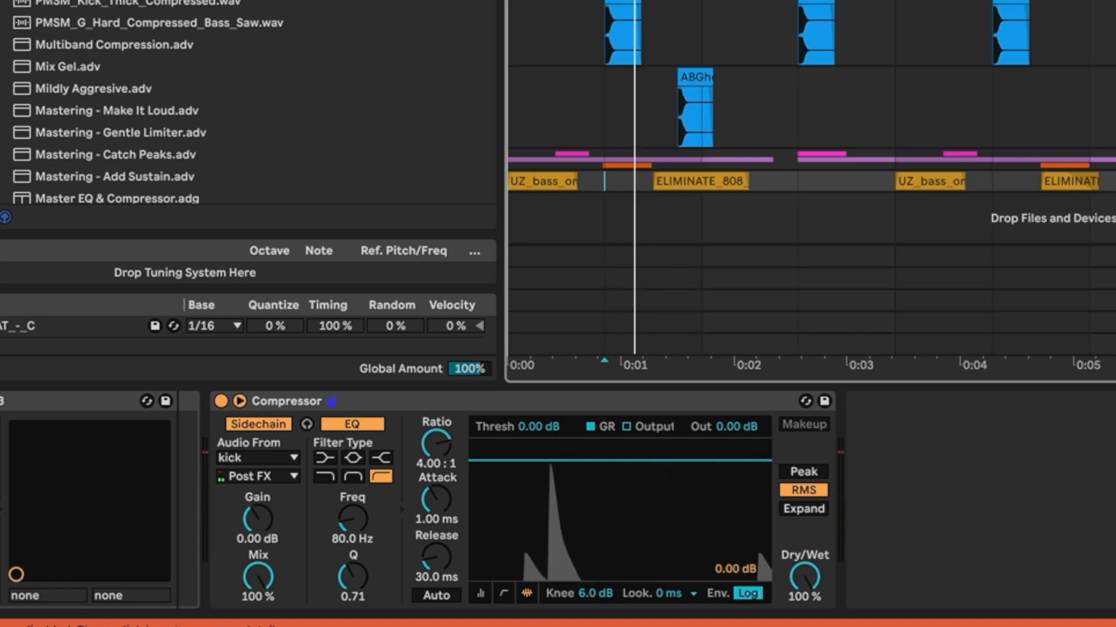
key("u")
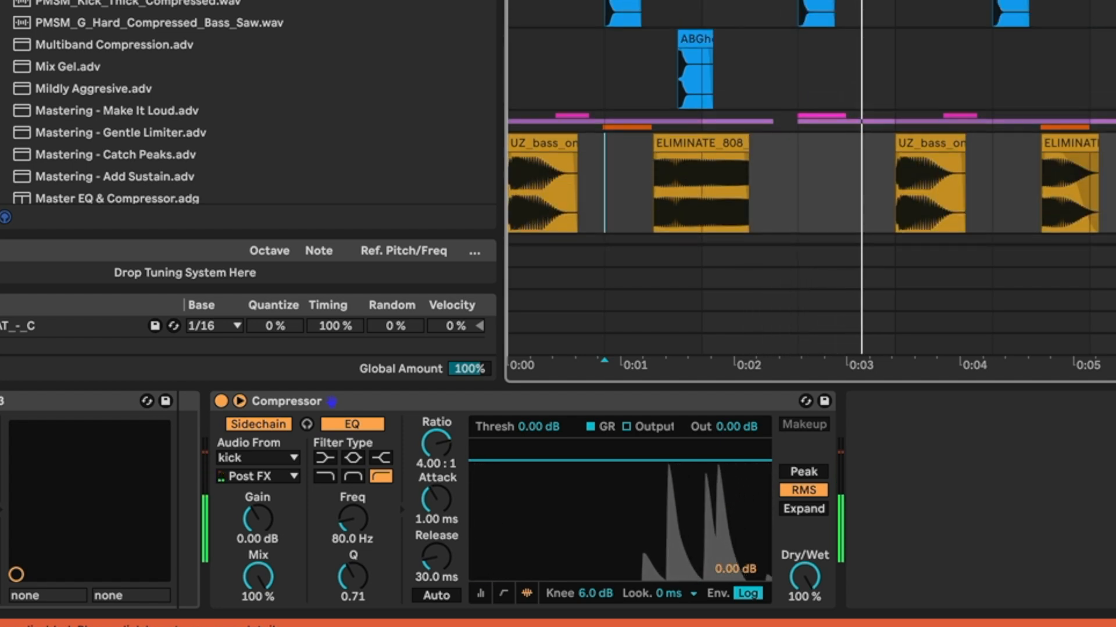
left_click_drag(608, 476, 604, 523)
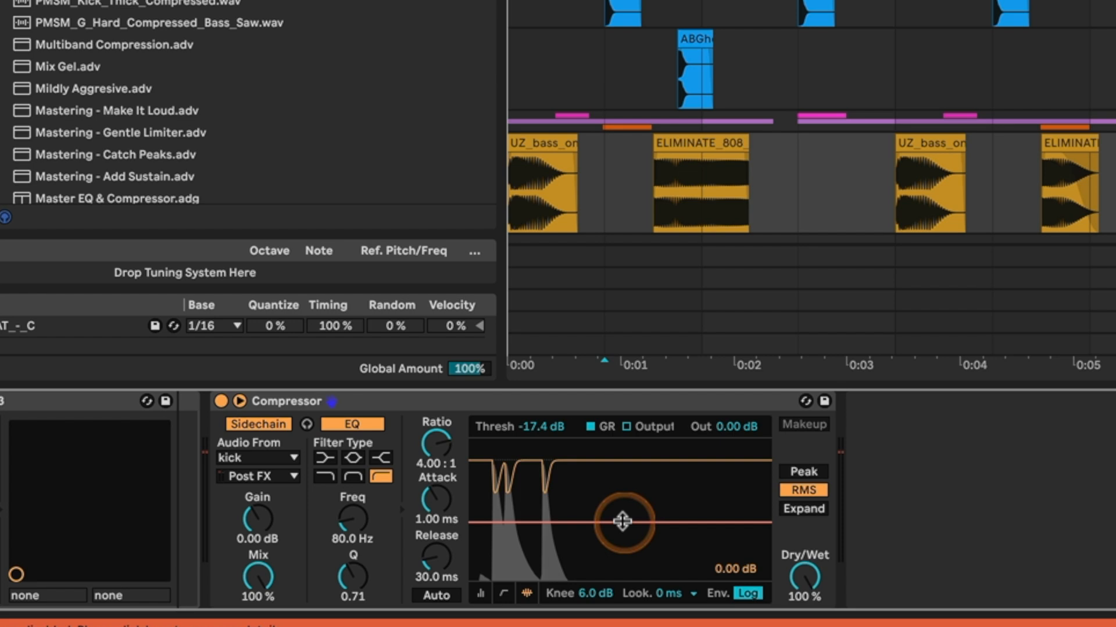
key("space")
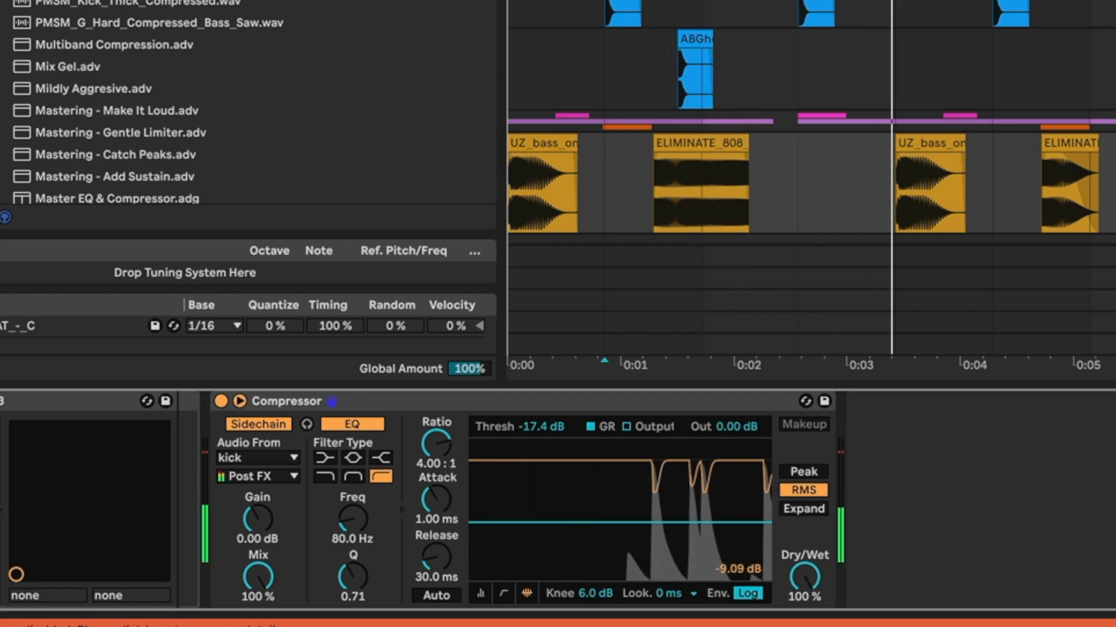
- Set the sub bass Compressor's attack to 0.04 ms, ratio to inf : 1 and threshold to -20.1 dB
left_click_drag(428, 500, 429, 529)
left_click(439, 576)
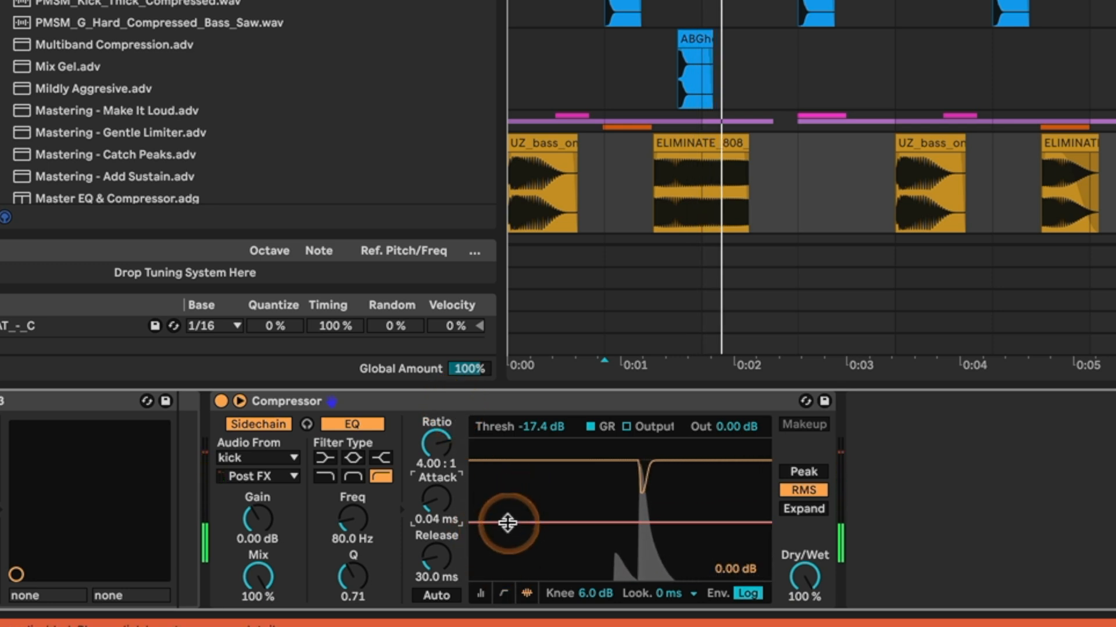
left_click_drag(439, 448, 440, 414)
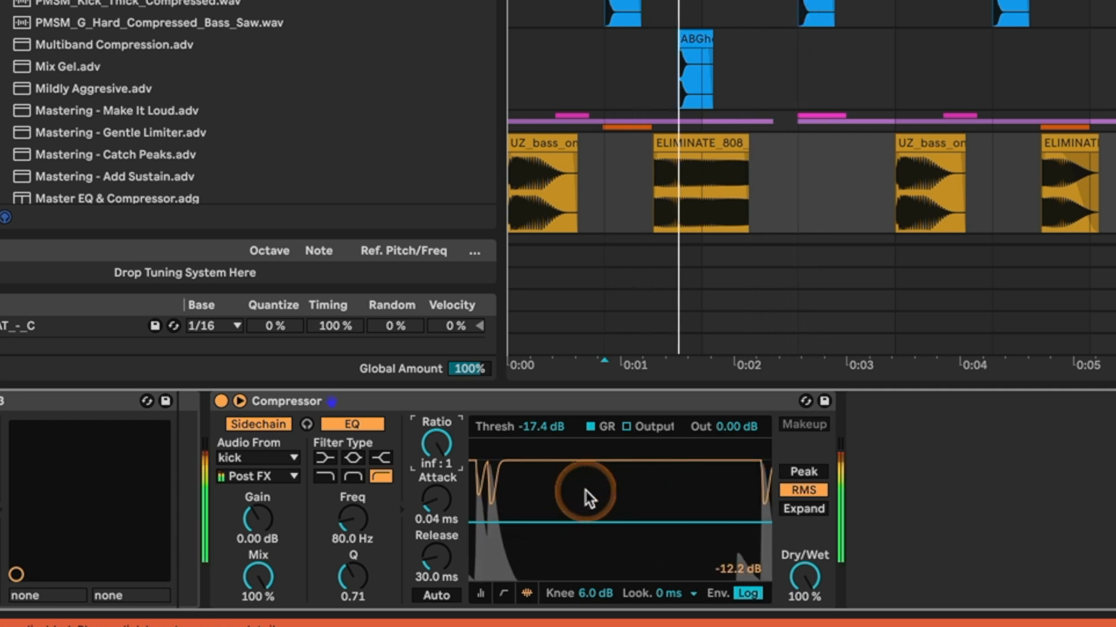
left_click_drag(583, 521, 580, 527)
- Try a long fade-in on the ELIMINATE_808_simpleclean_F clip of the sub bass track and undo it
left_click_drag(625, 116, 805, 3)
scroll(802, 3, "down", 3)
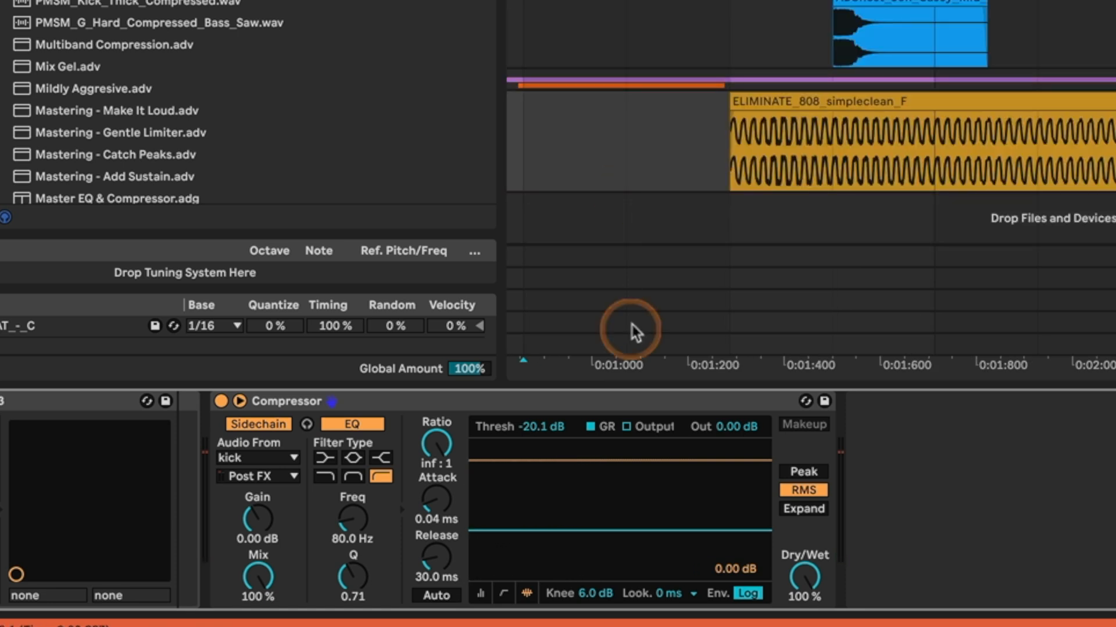
left_click(734, 117)
left_click_drag(734, 117, 882, 114)
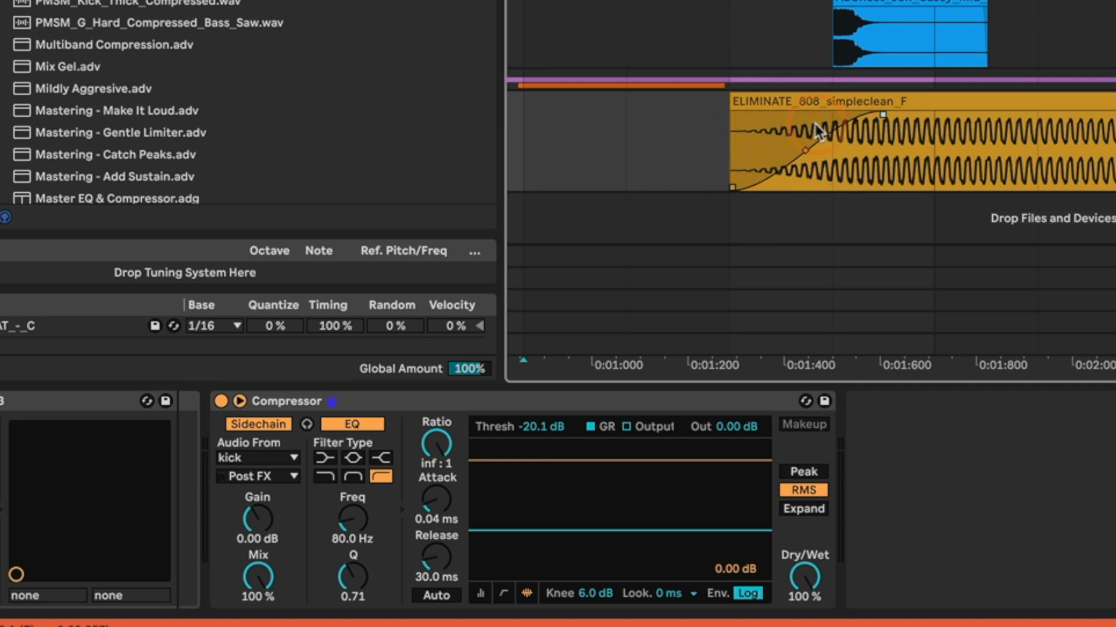
left_click(725, 6)
left_click(792, 55)
key("ctrl+z")
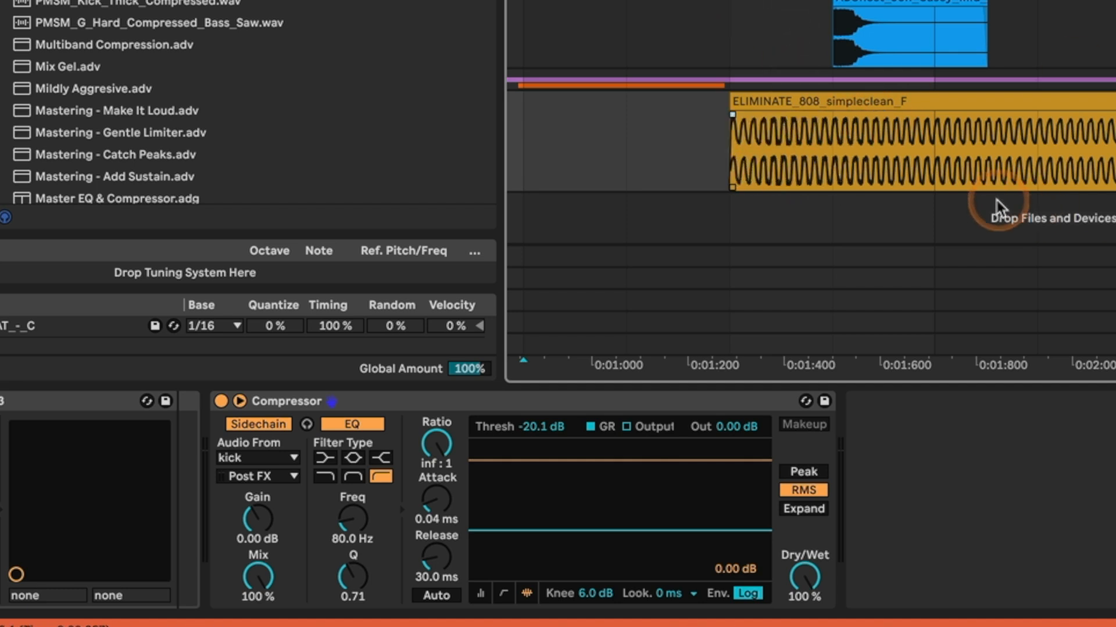
- Copy the sub bass track's kick-sidechained Compressor to the end of the TOP group's device chain and play the loop
key("space")
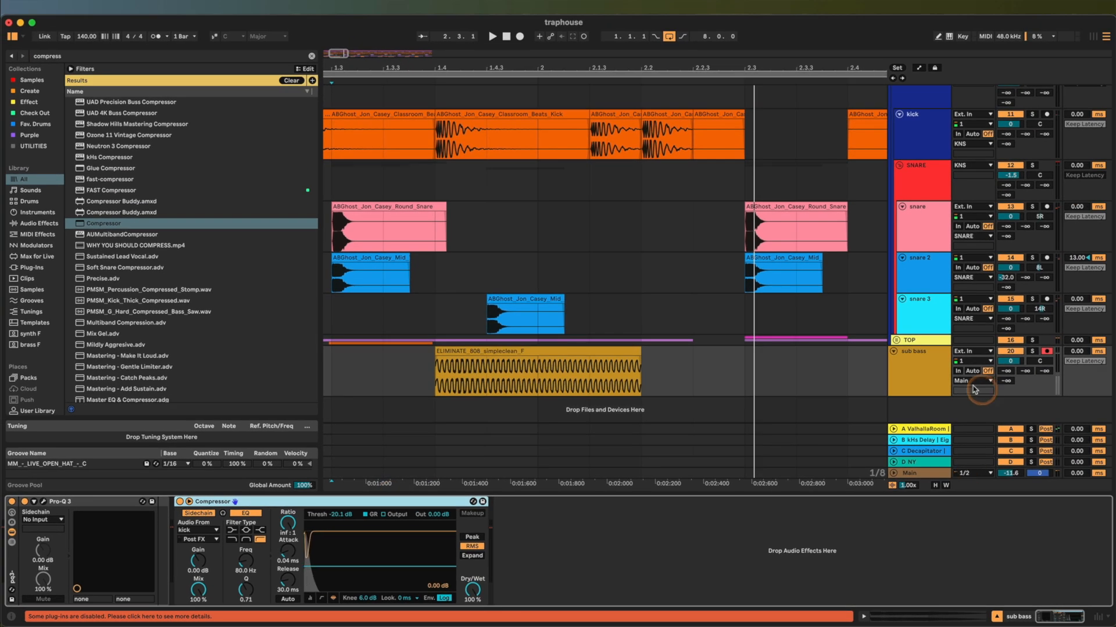
left_click(929, 342)
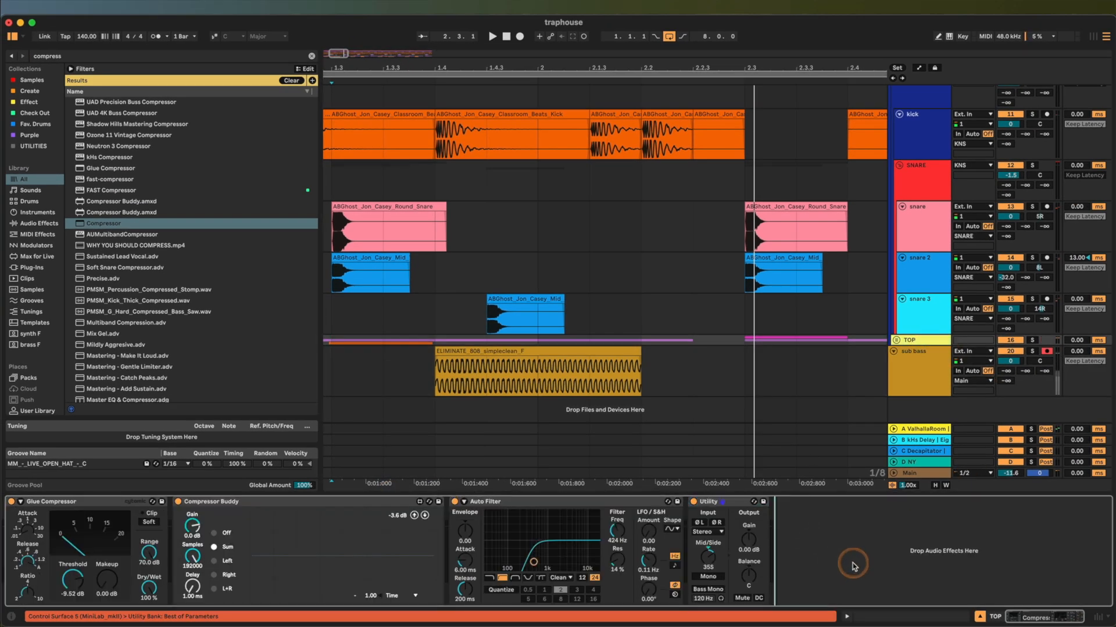
left_click_drag(853, 567, 852, 567)
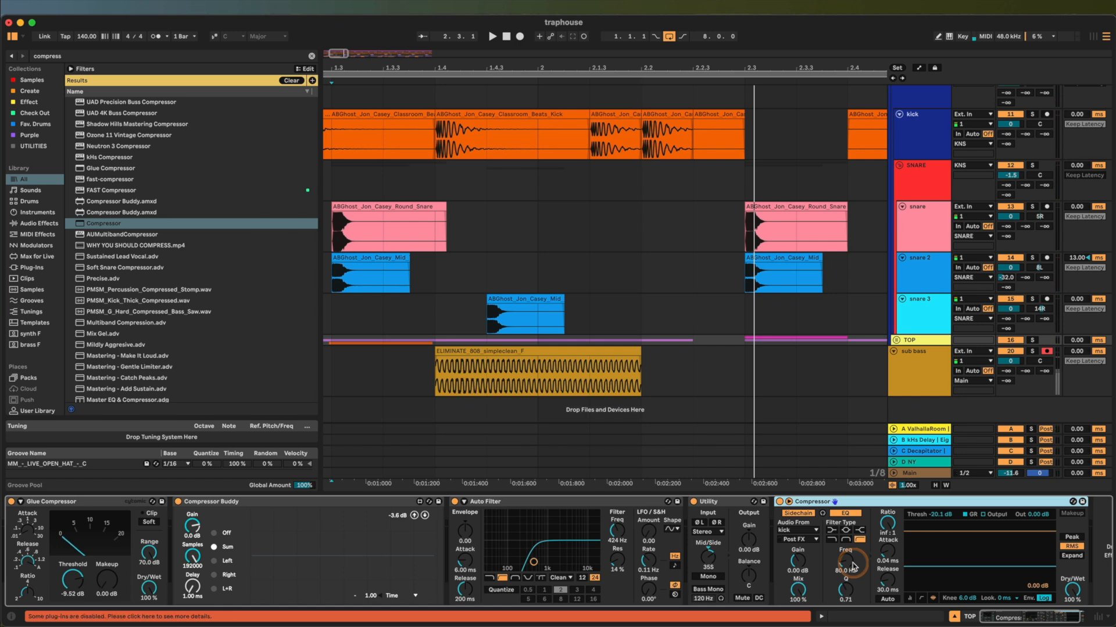
key("space")
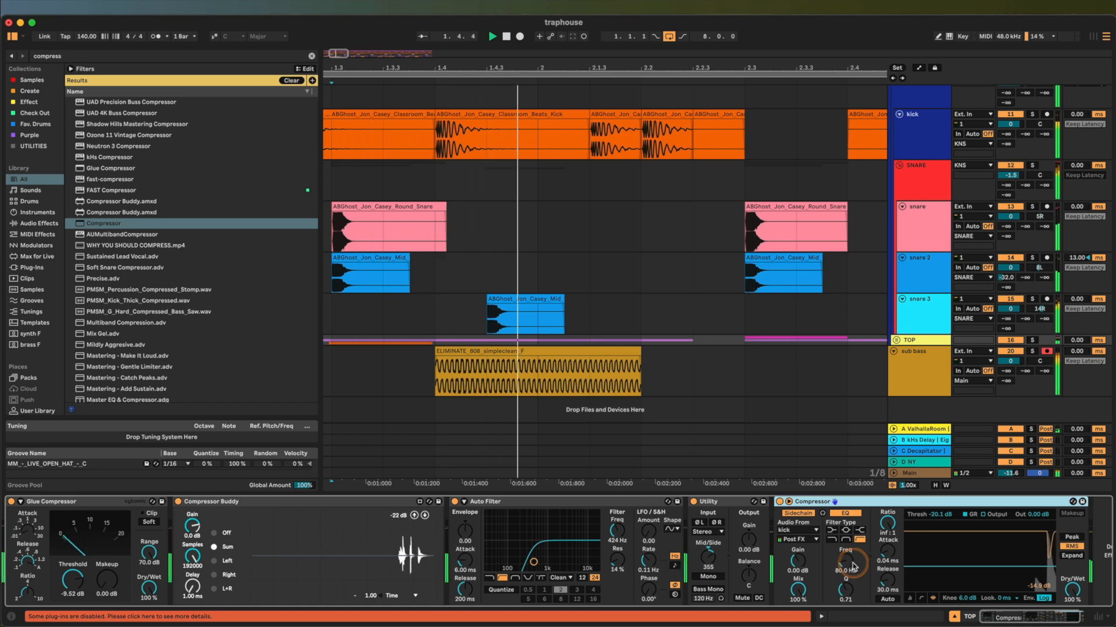
- Paste the same sidechained Compressor after Compressor Buddy on the MIDZ group and play the loop
scroll(866, 348, "up", 3)
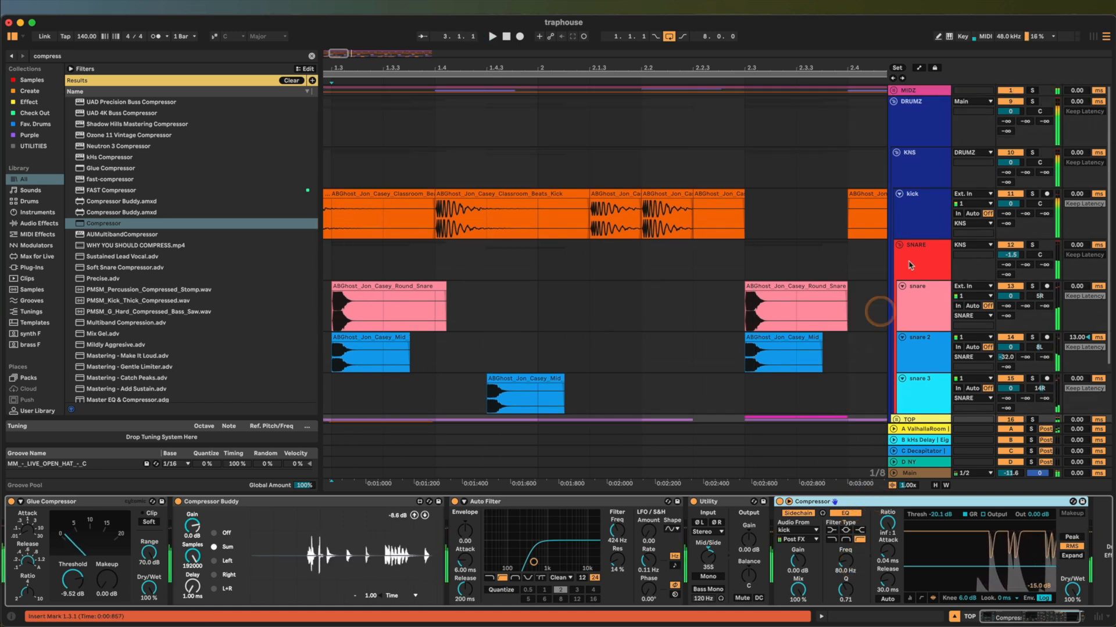
left_click(911, 96)
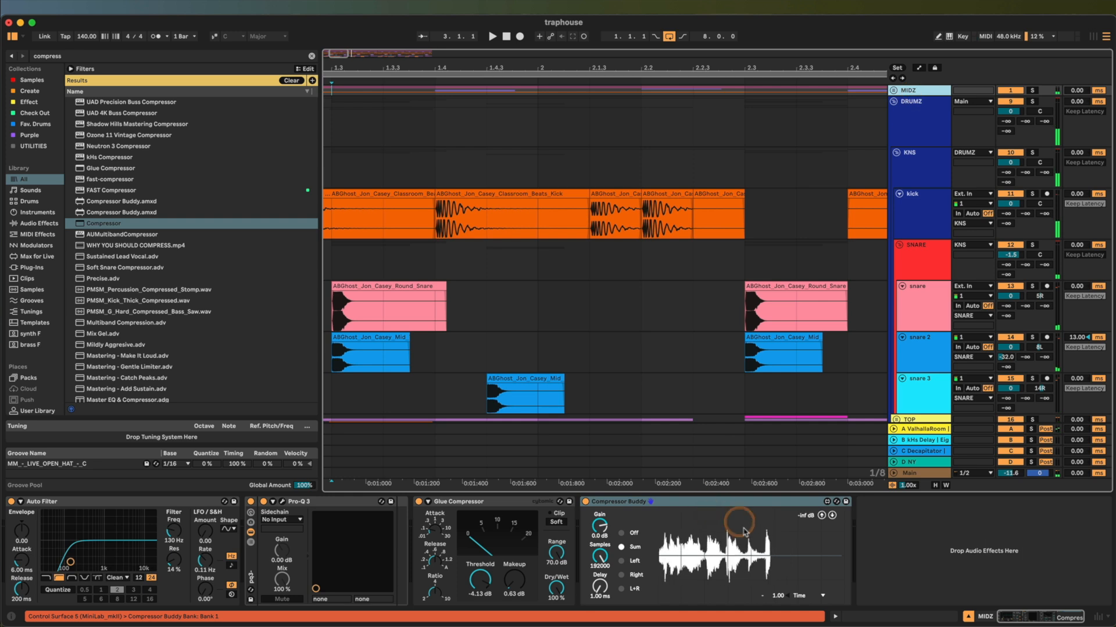
left_click(886, 559)
key("space")
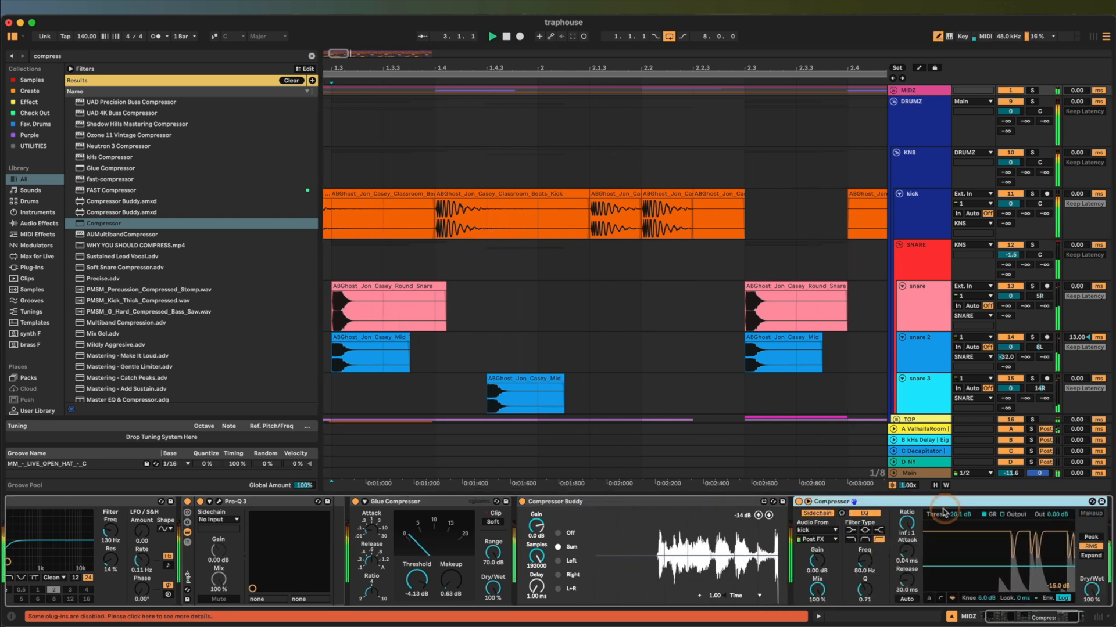
key("space")
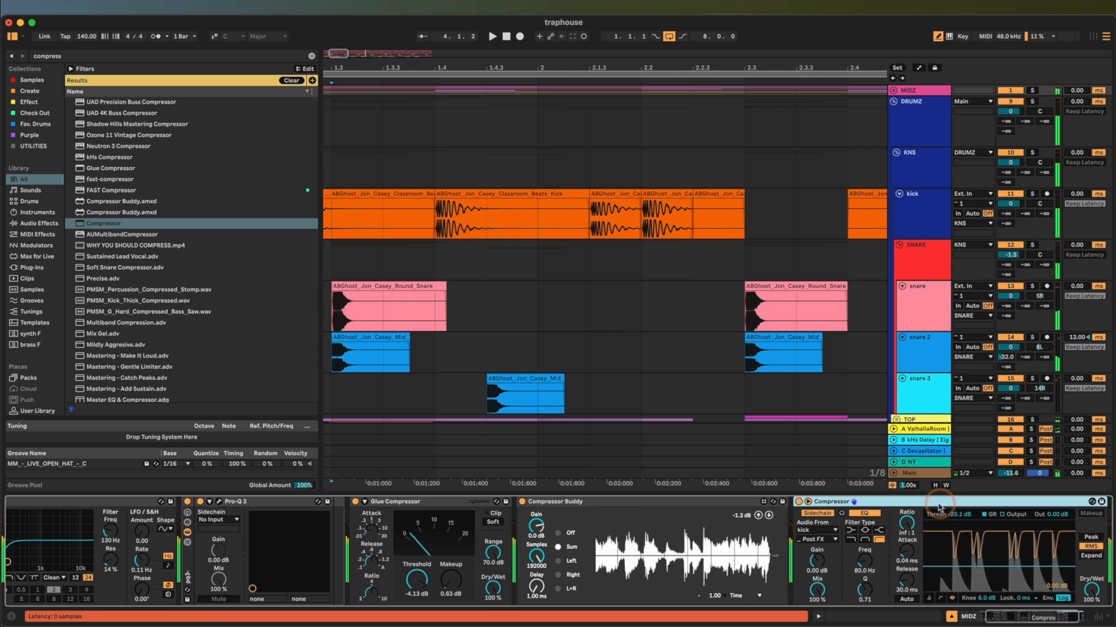
- Raise the MIDZ group's Compressor threshold to -12.2 dB and play the loop to check it
left_click_drag(938, 565, 938, 553)
key("space")
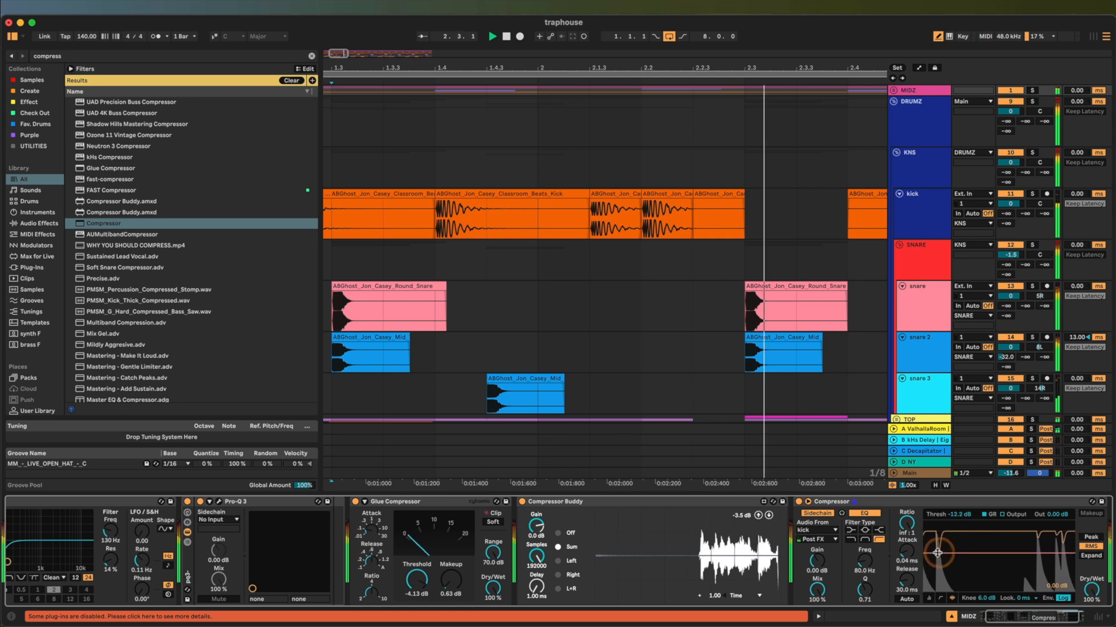
key("space")
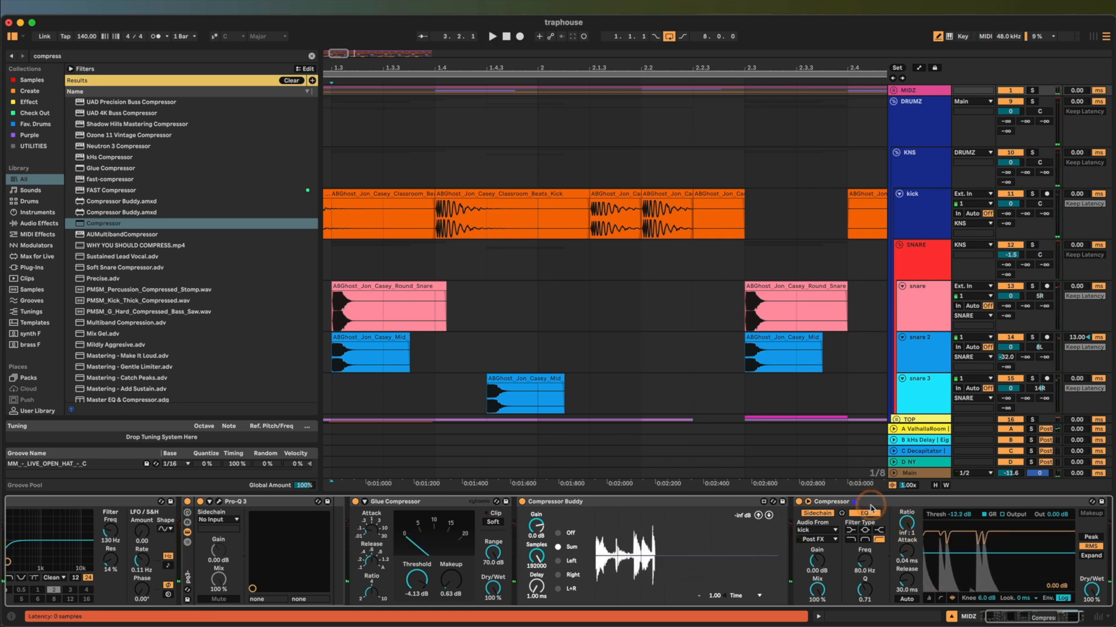
scroll(835, 284, "down", 3)
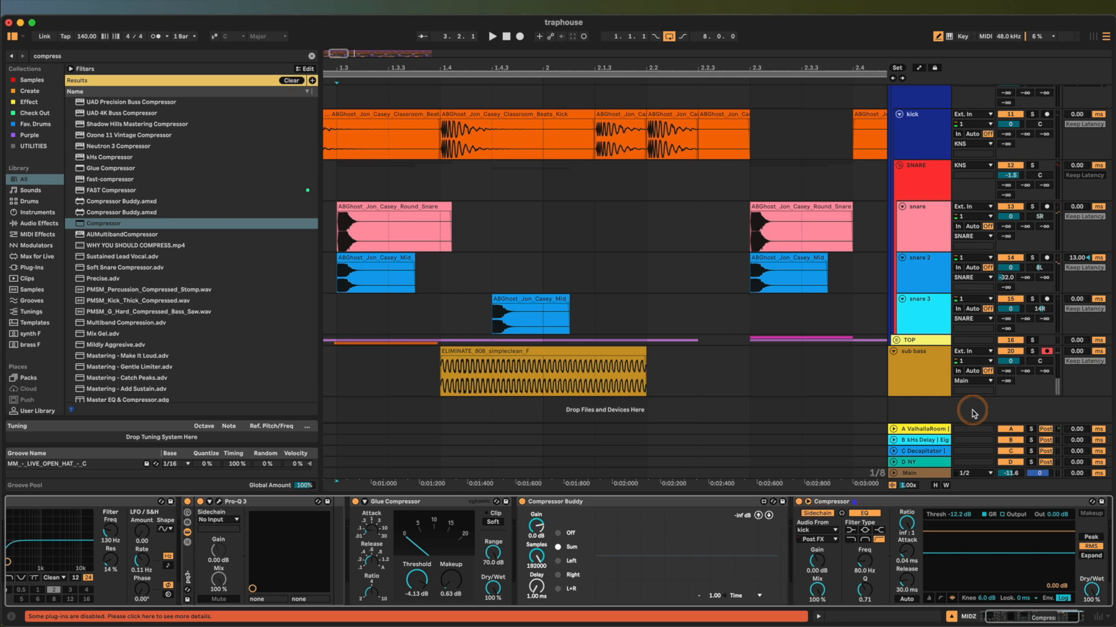
left_click(899, 115, "alt")
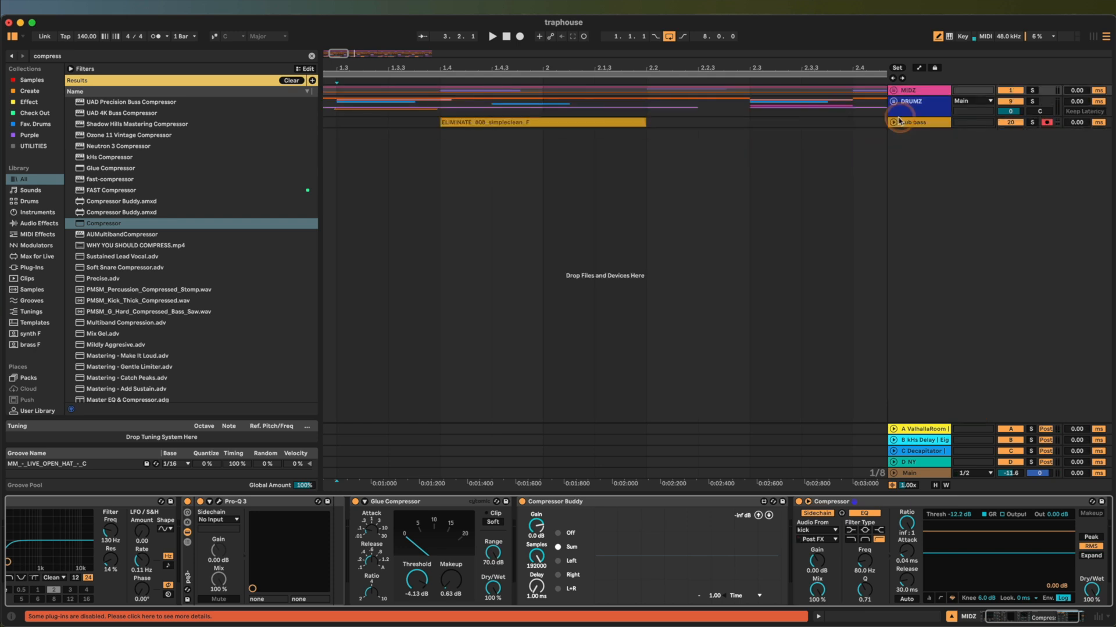
left_click(893, 123)
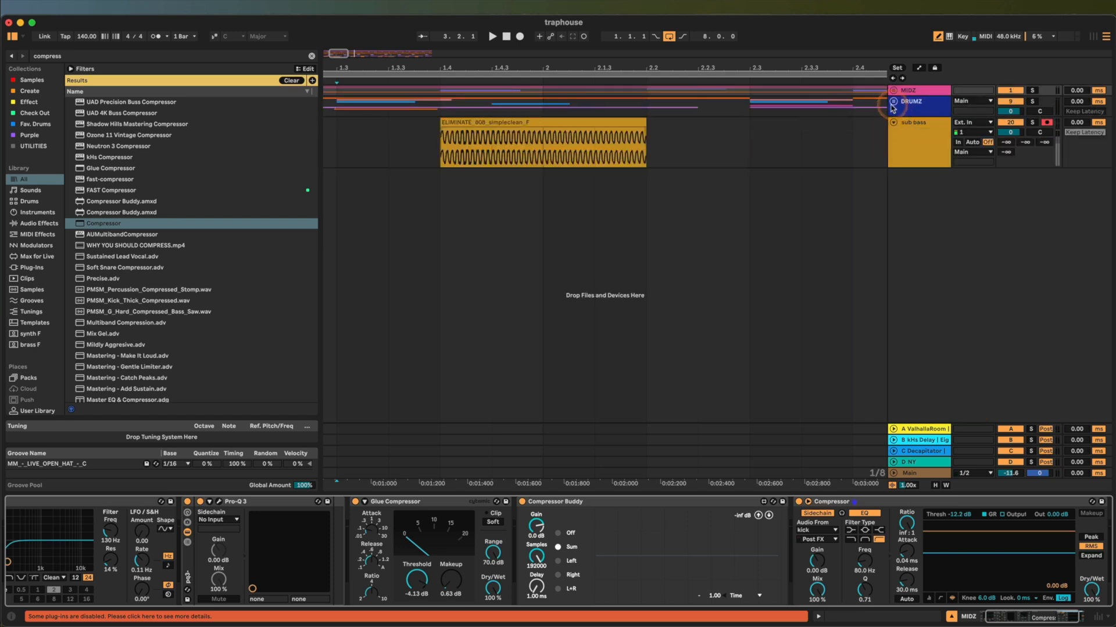
left_click(893, 102, "alt")
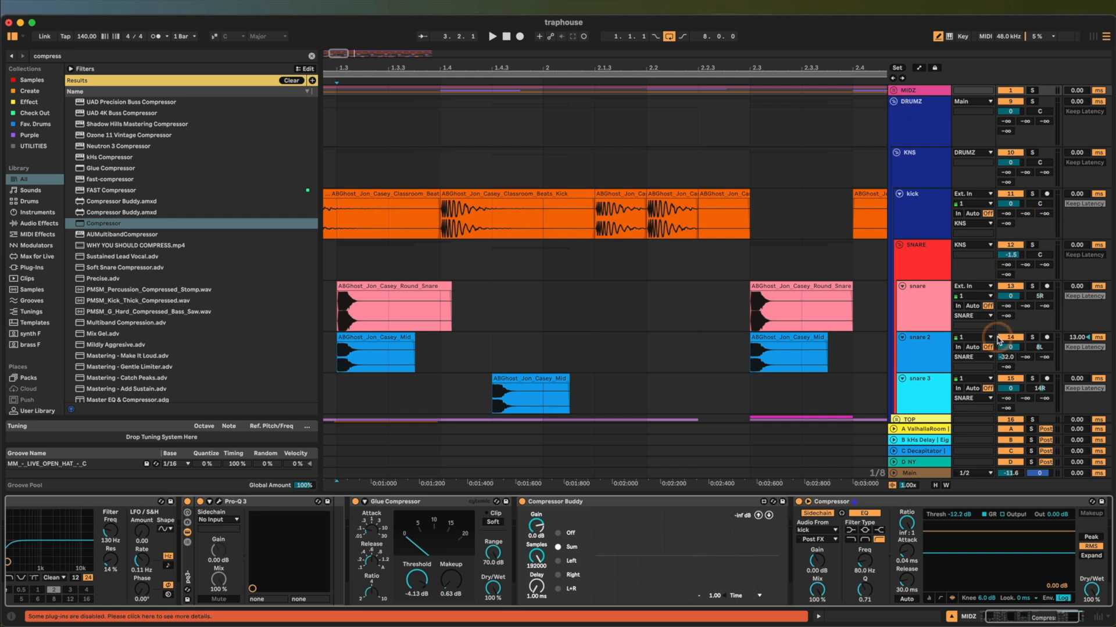
- Solo the TOP group, show its device chain and play it
scroll(998, 340, "down", 3)
left_click(1031, 341)
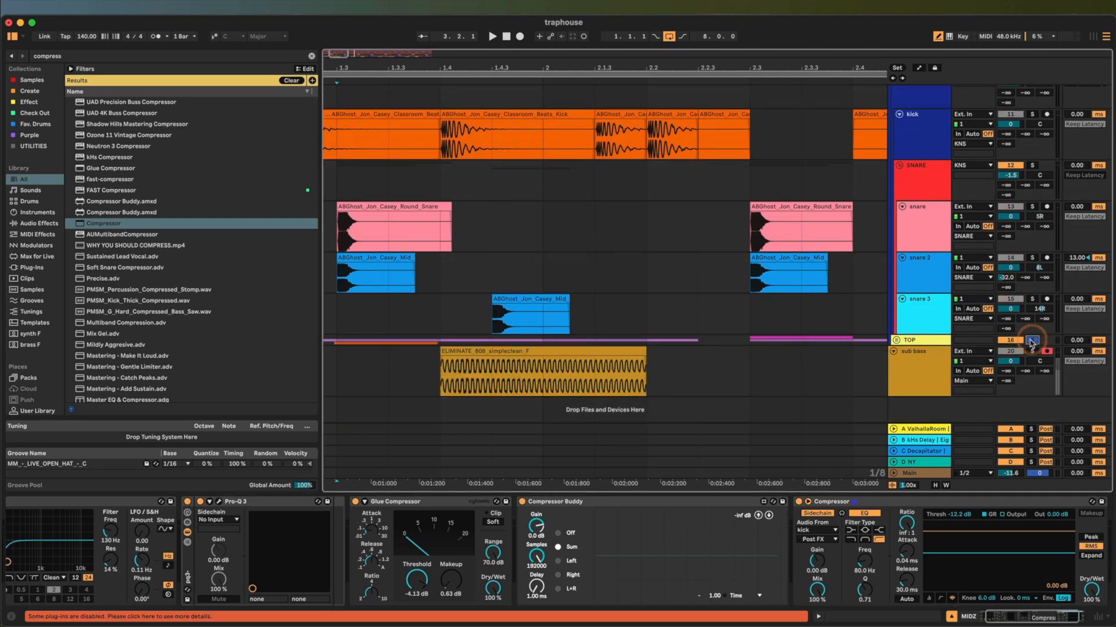
left_click(908, 342)
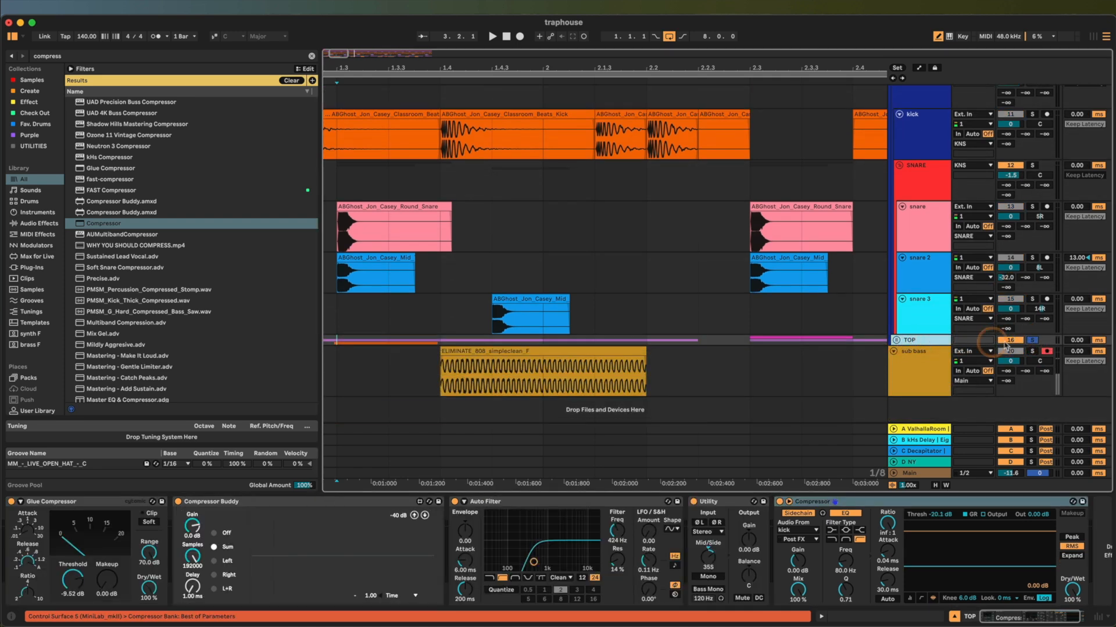
key("space")
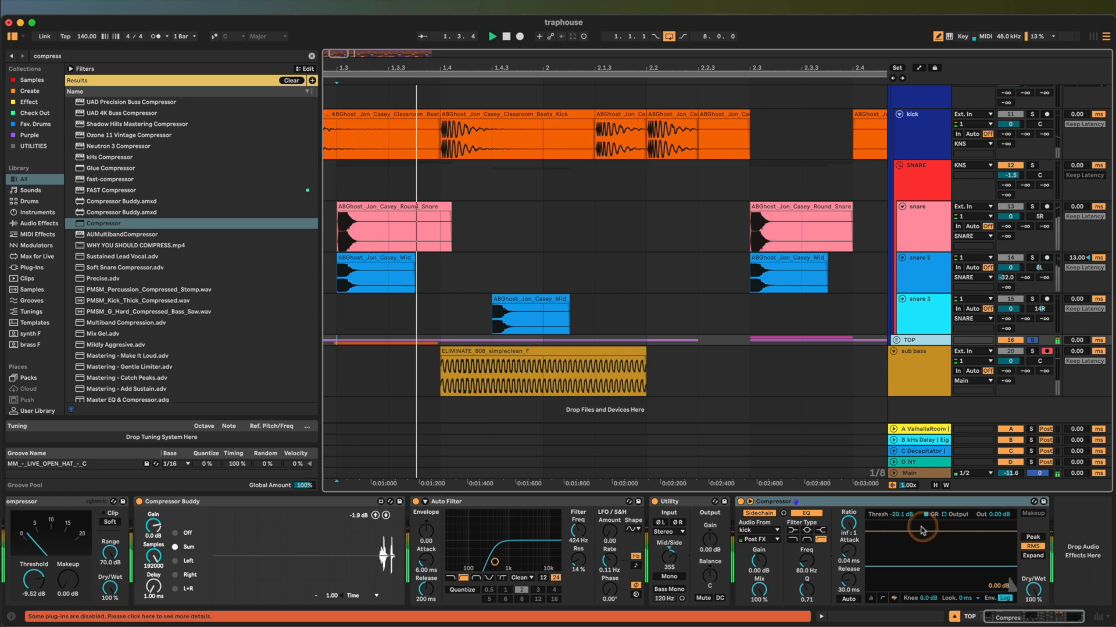
- Search the browser for "reverb" and add the stock Reverb after the Compressor on the TOP group
scroll(1069, 558, "right", 2)
key("super+f")
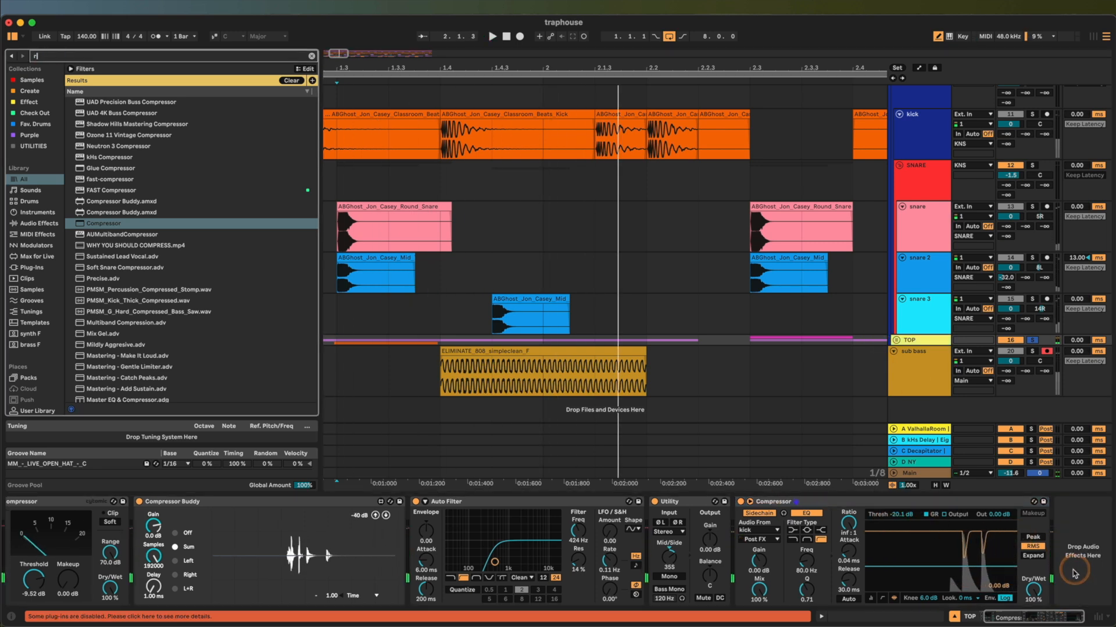
type("reverb")
key("Return")
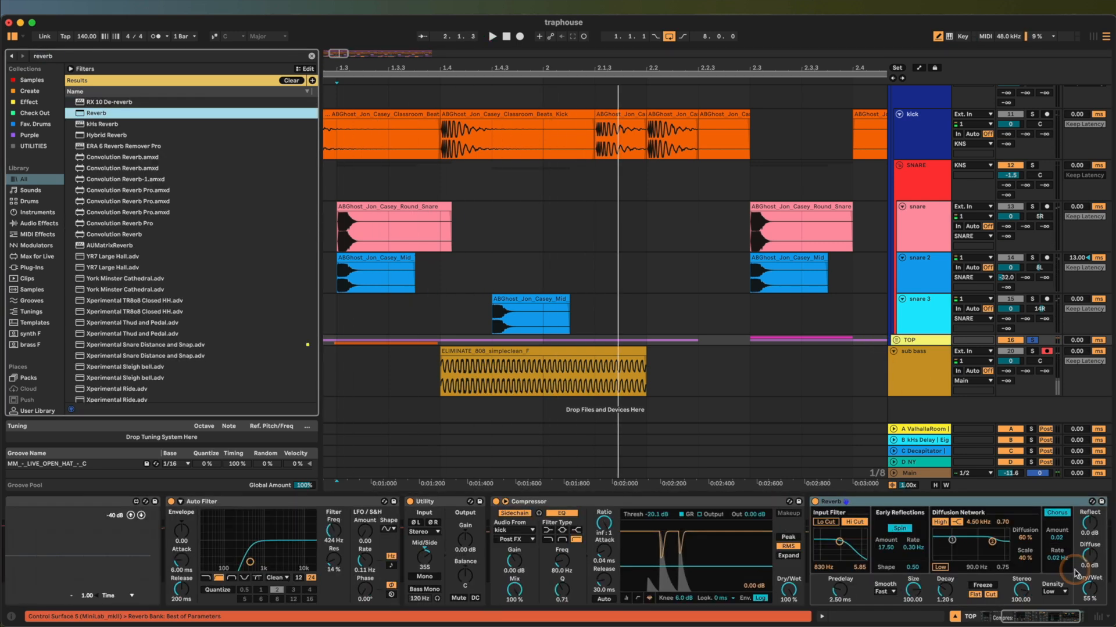
- Set the TOP group's Reverb Dry/Wet to 10 %, then unsolo the group and play the full mix
left_click_drag(1091, 589, 1089, 594)
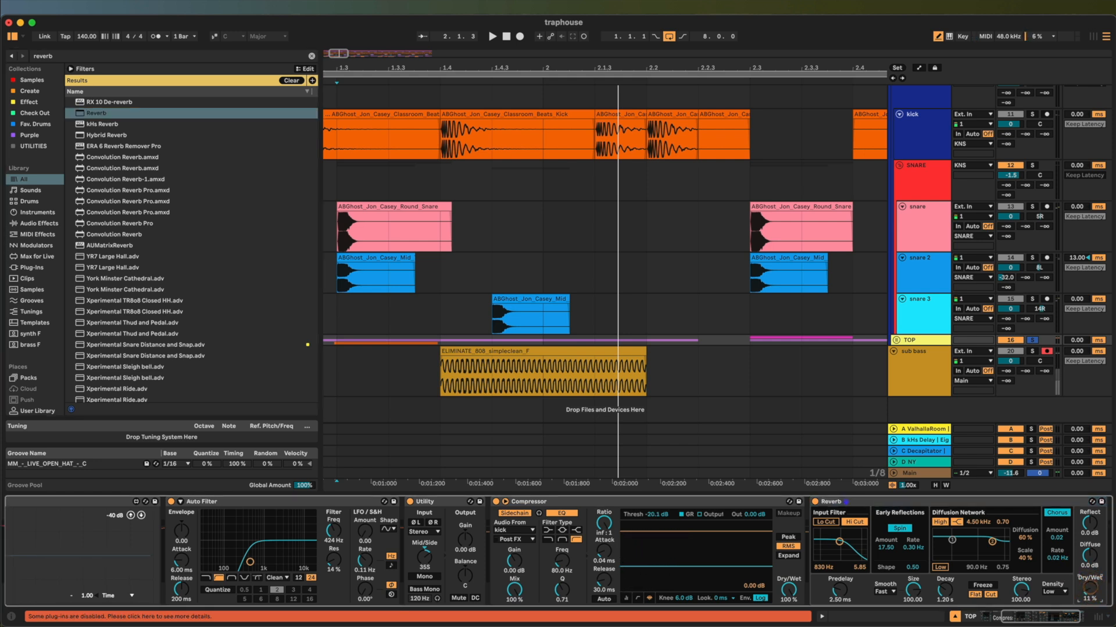
key("space")
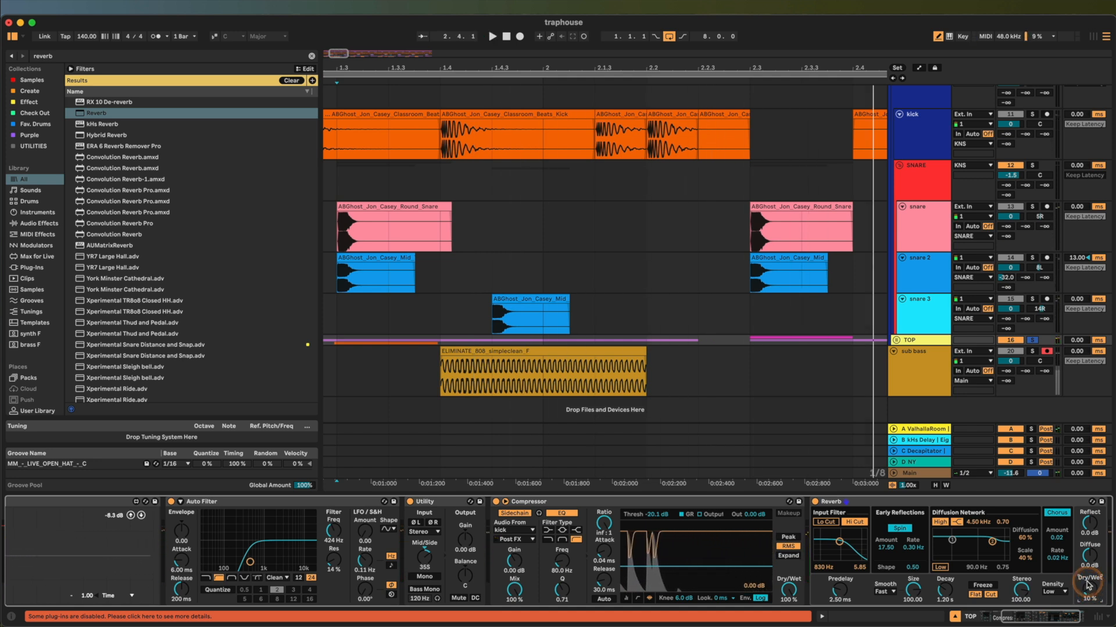
left_click(1033, 341)
key("space")
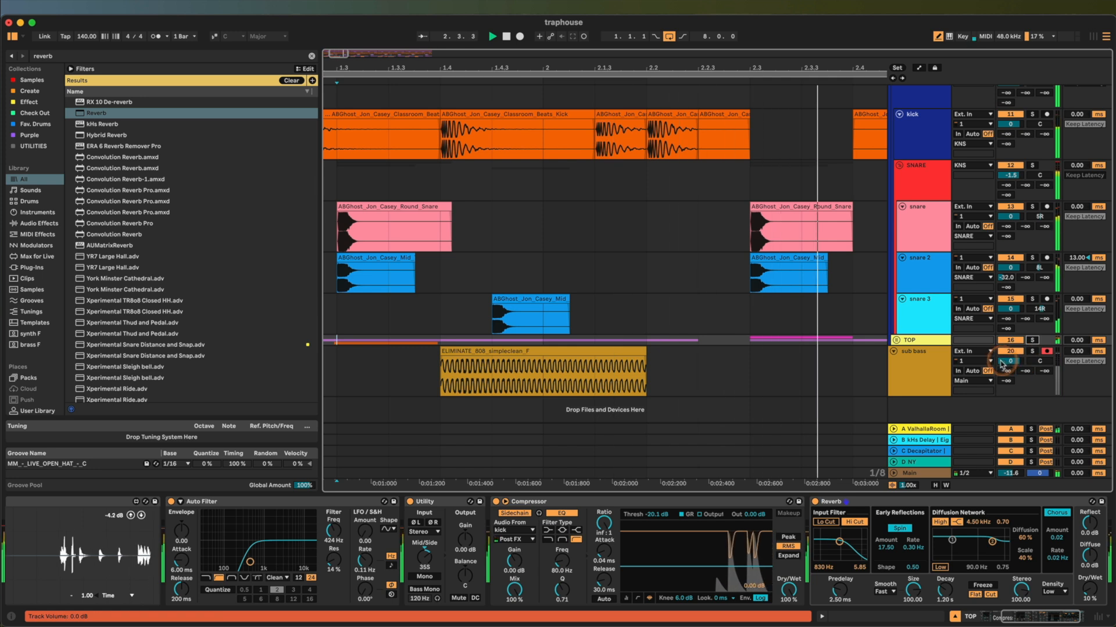
scroll(1004, 363, "up", 3)
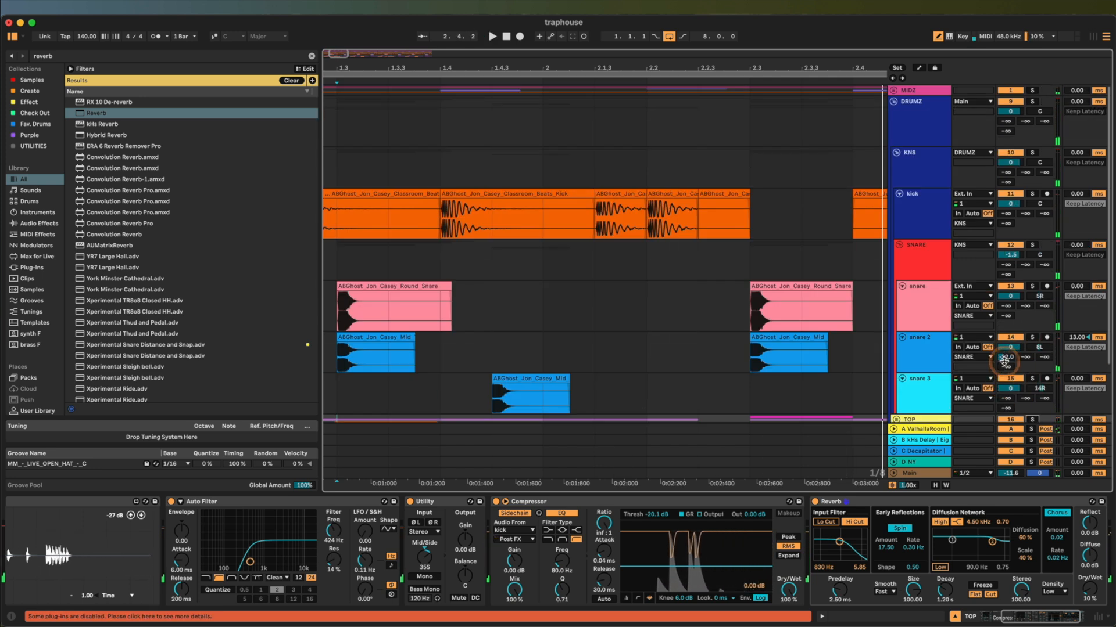
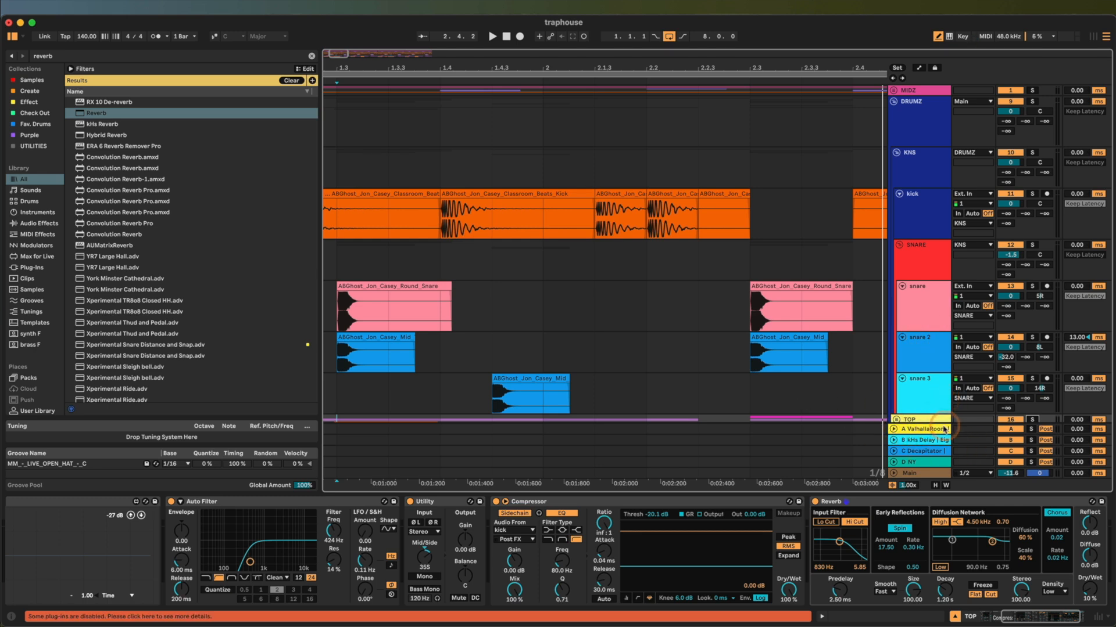
- Replace the missing ValhallaRoom plug-in on return track A with the stock Reverb, found by searching the browser for "rev"
left_click(942, 430)
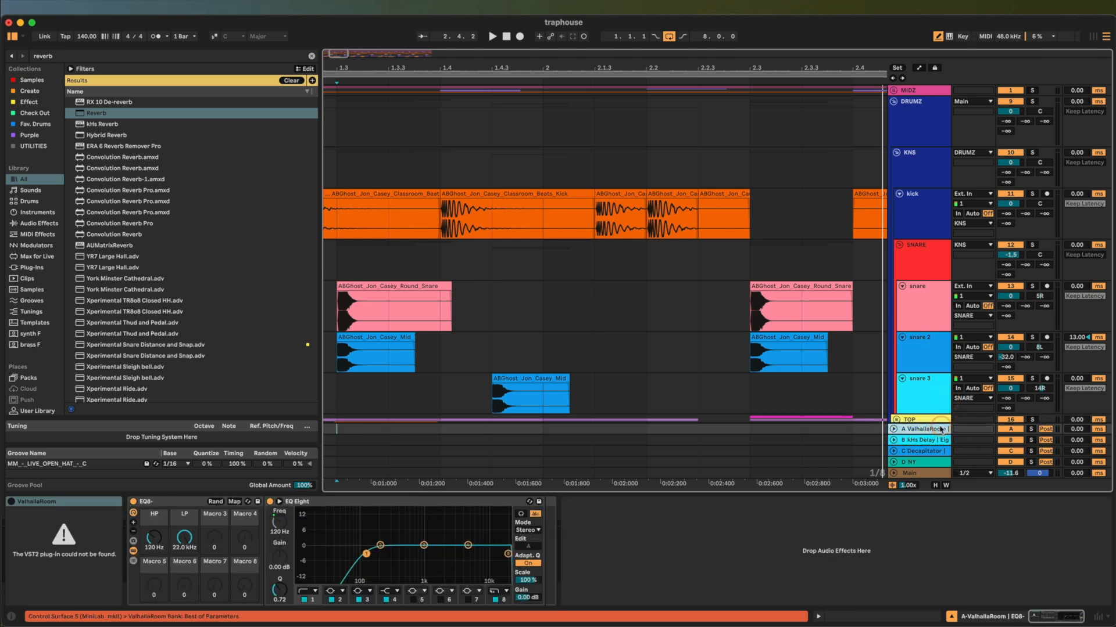
left_click(36, 503)
key("Delete")
key("super+f")
type("rev")
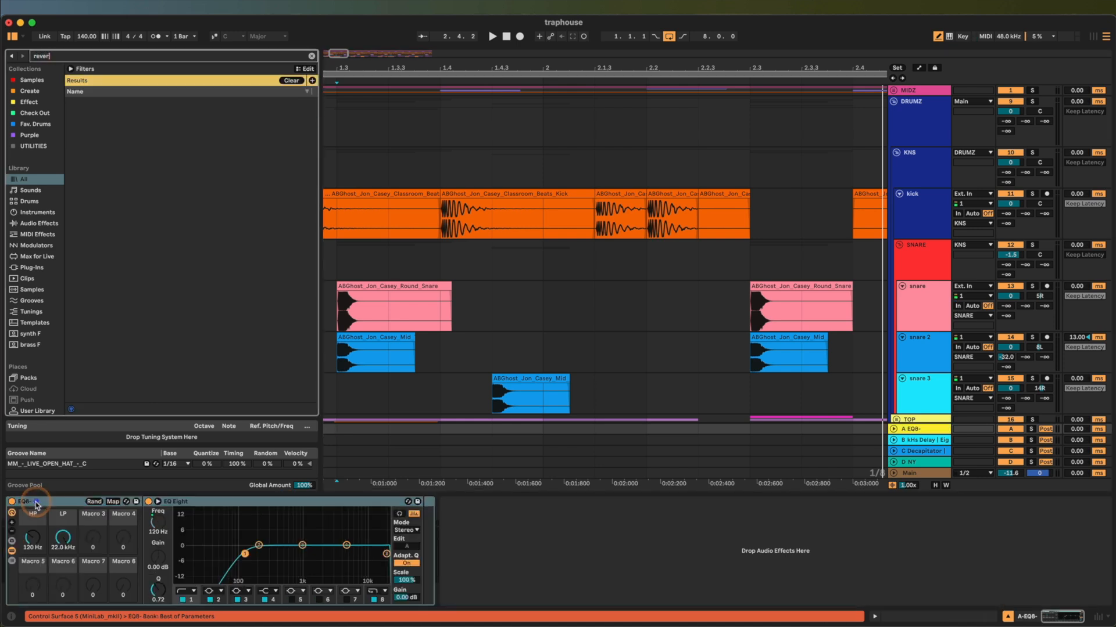
key("Down")
key("Return")
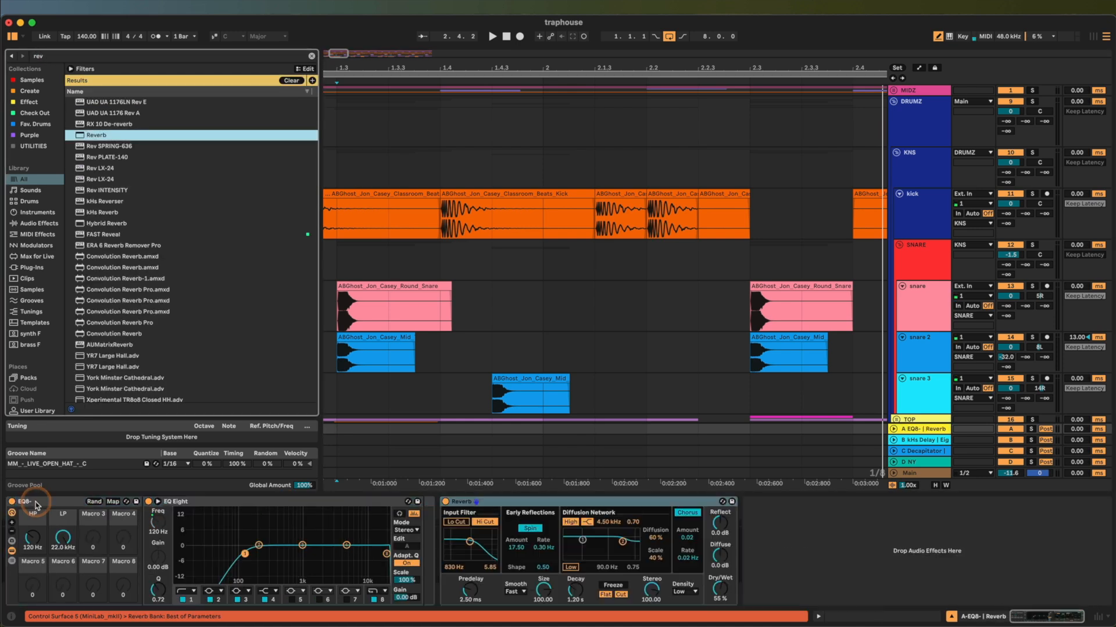
- Move the Reverb ahead of the EQ8- rack on return track A, set its Dry/Wet to 100 % and play the loop
left_click(533, 503)
left_click_drag(463, 502, 11, 502)
key("space")
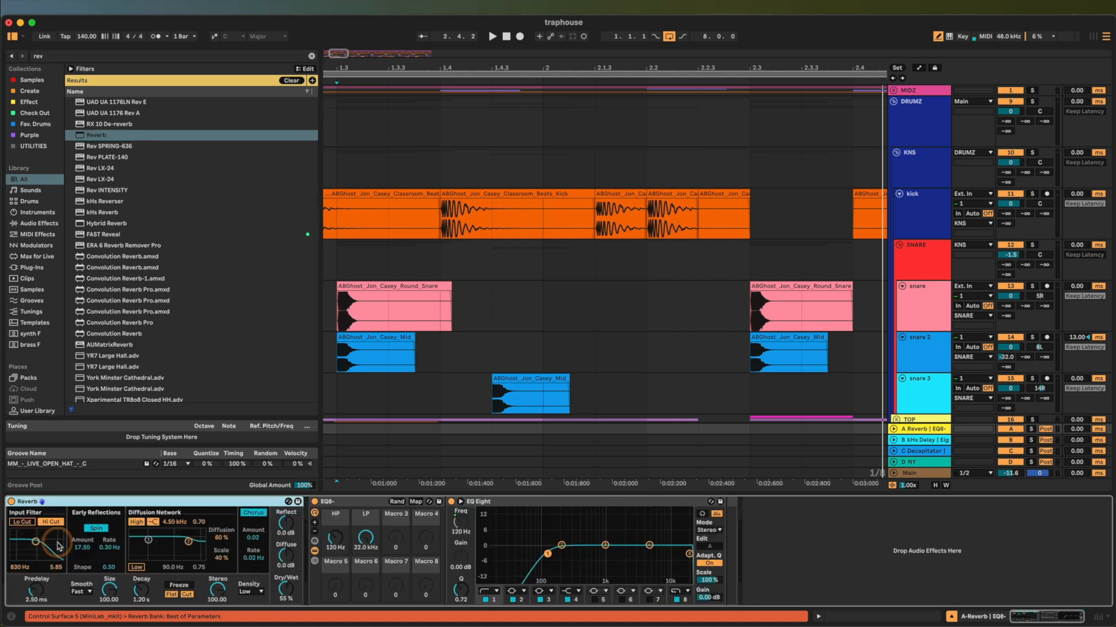
double_click(286, 590)
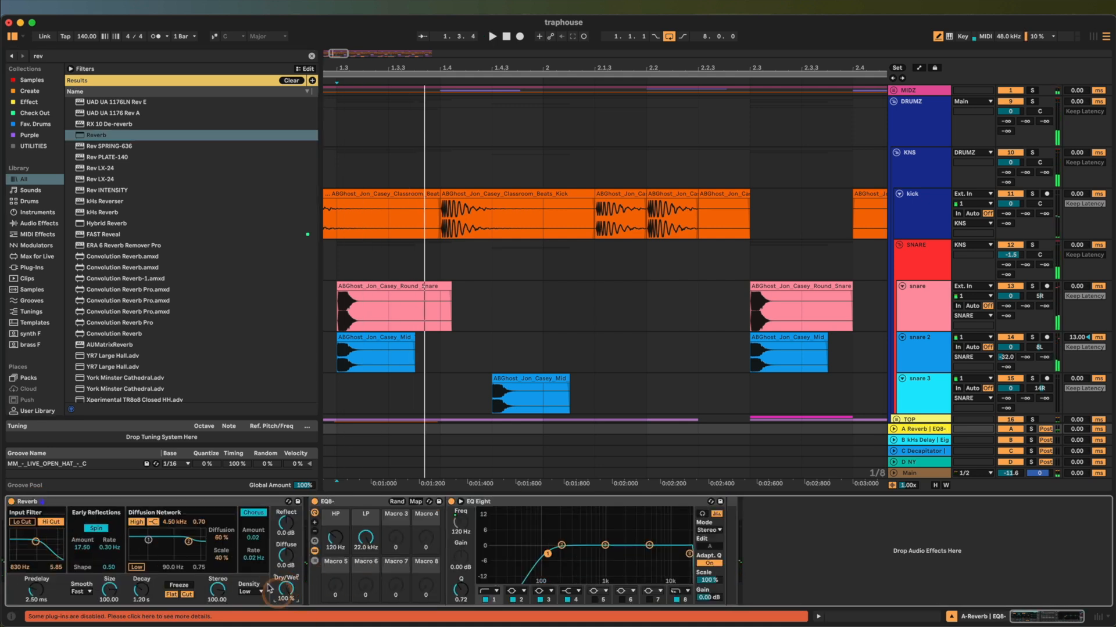
- Solo return A and play the loop while trying KN$ group send A levels such as -35 dB and -51 dB
left_click(720, 362)
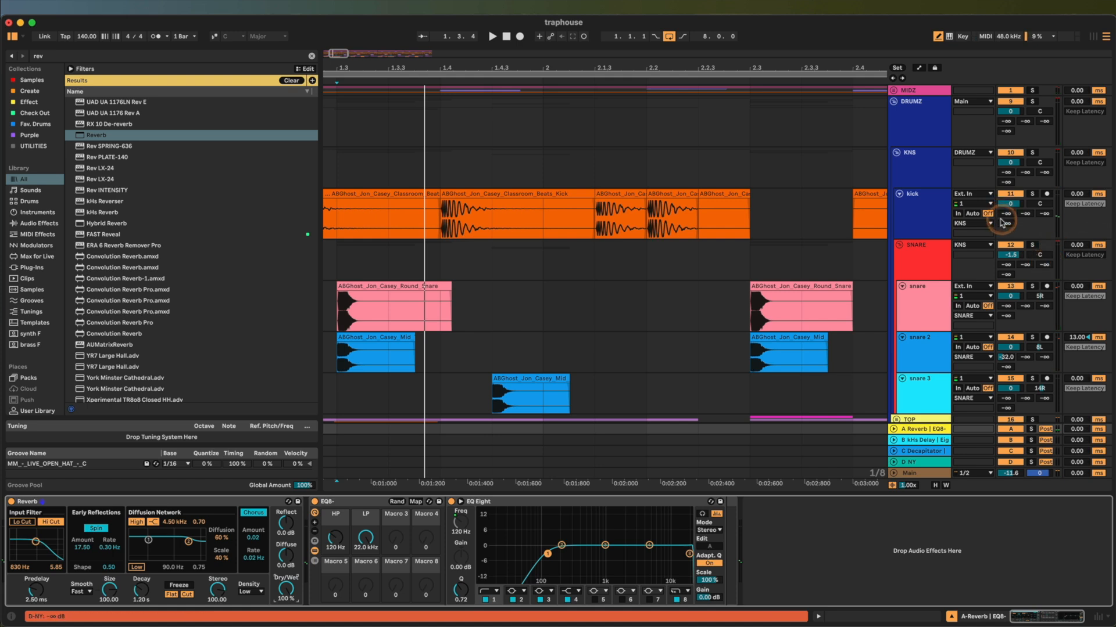
left_click_drag(1003, 174, 1003, 171)
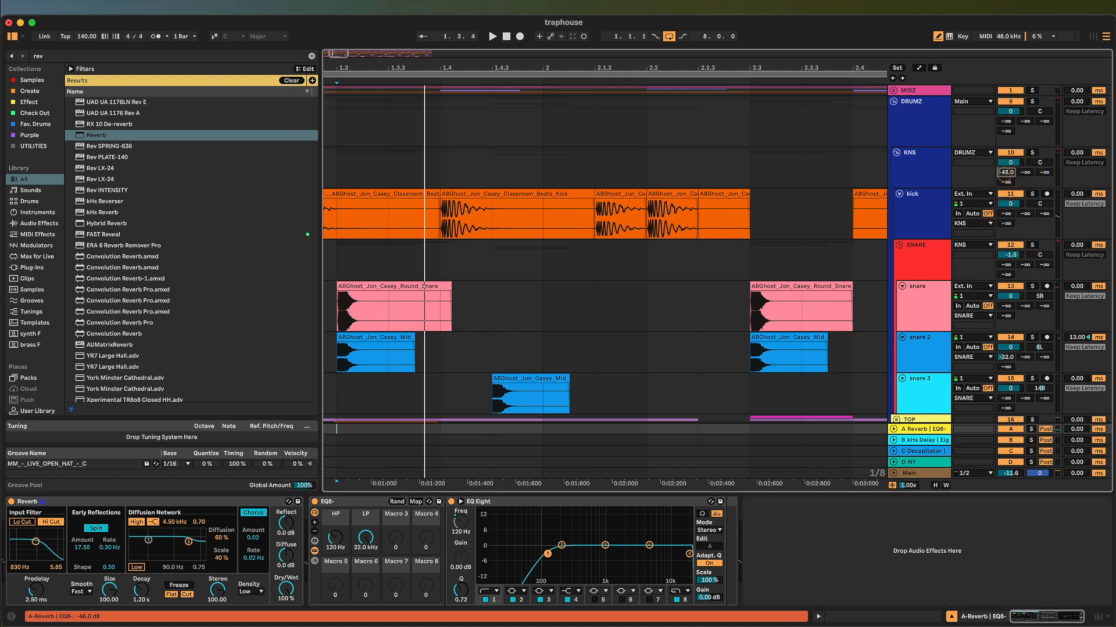
left_click_drag(1003, 171, 1003, 168)
key("space")
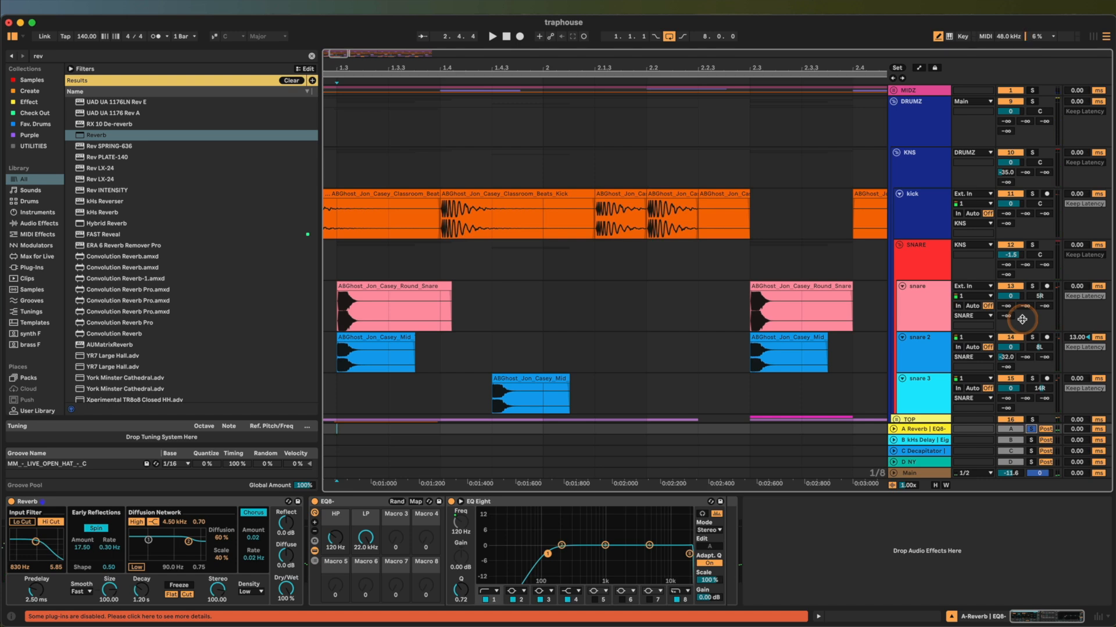
left_click_drag(1006, 173, 1005, 179)
scroll(1037, 265, "down", 2)
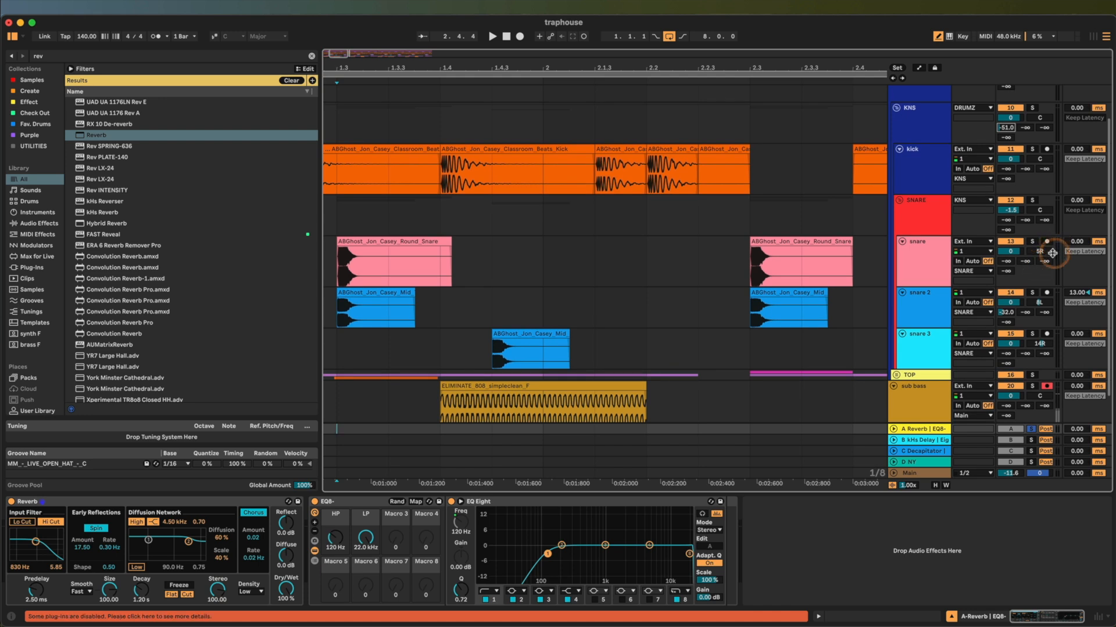
scroll(1054, 254, "up", 2)
left_click_drag(1006, 173, 1006, 186)
- Set send A to -69.5 dB on the kick track and -46 dB on the KN$ group, and play the loop
left_click(1005, 122)
left_click(1005, 214)
left_click_drag(1007, 216, 1007, 214)
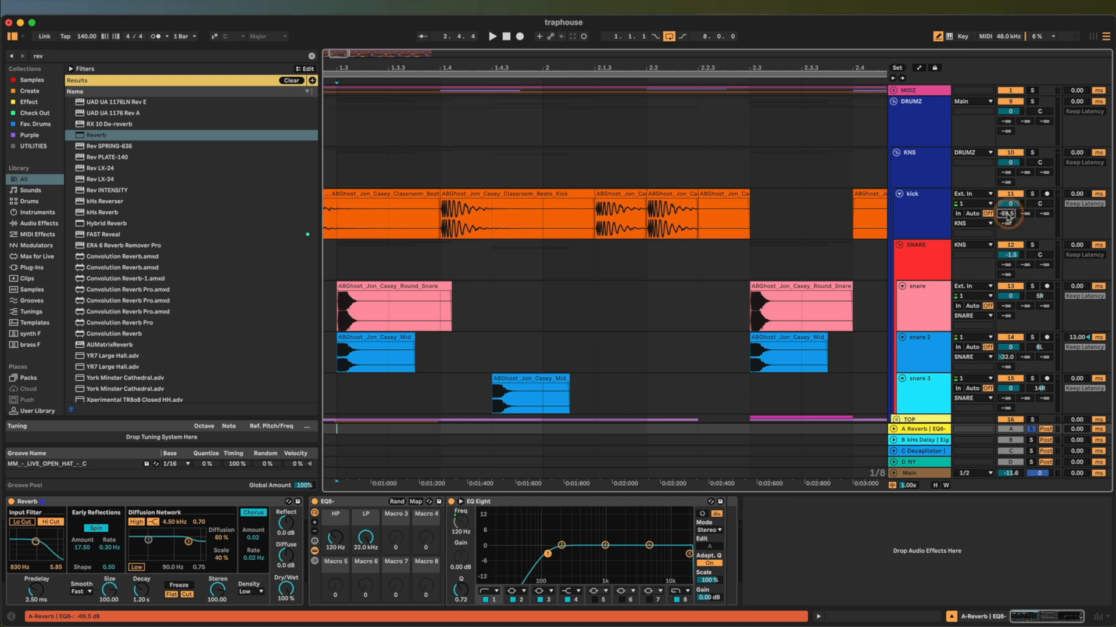
left_click_drag(1011, 173, 1011, 172)
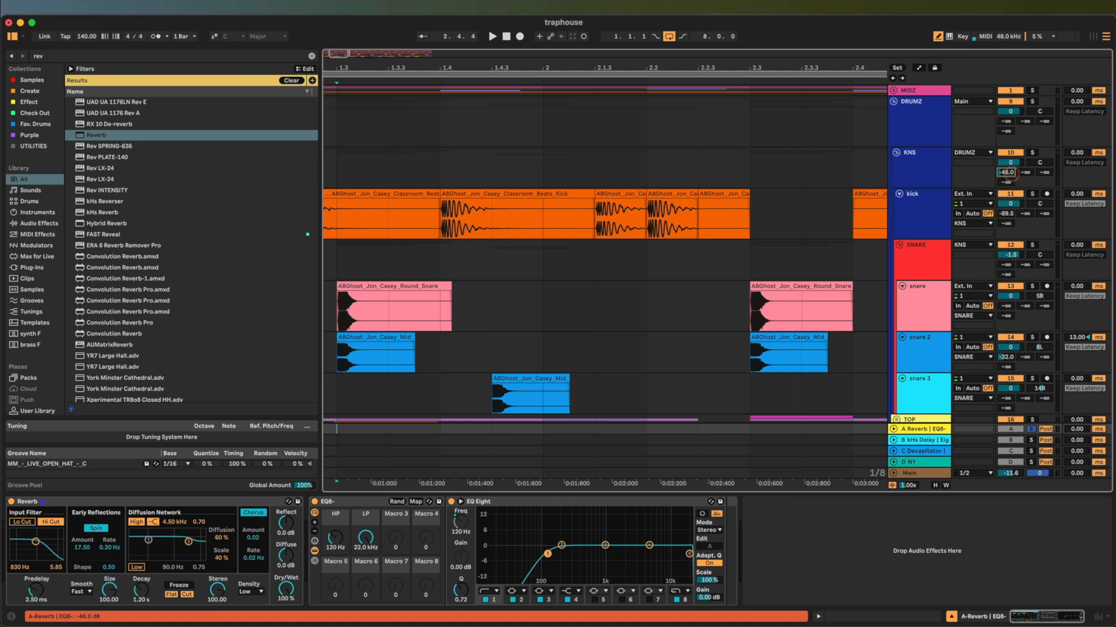
key("space")
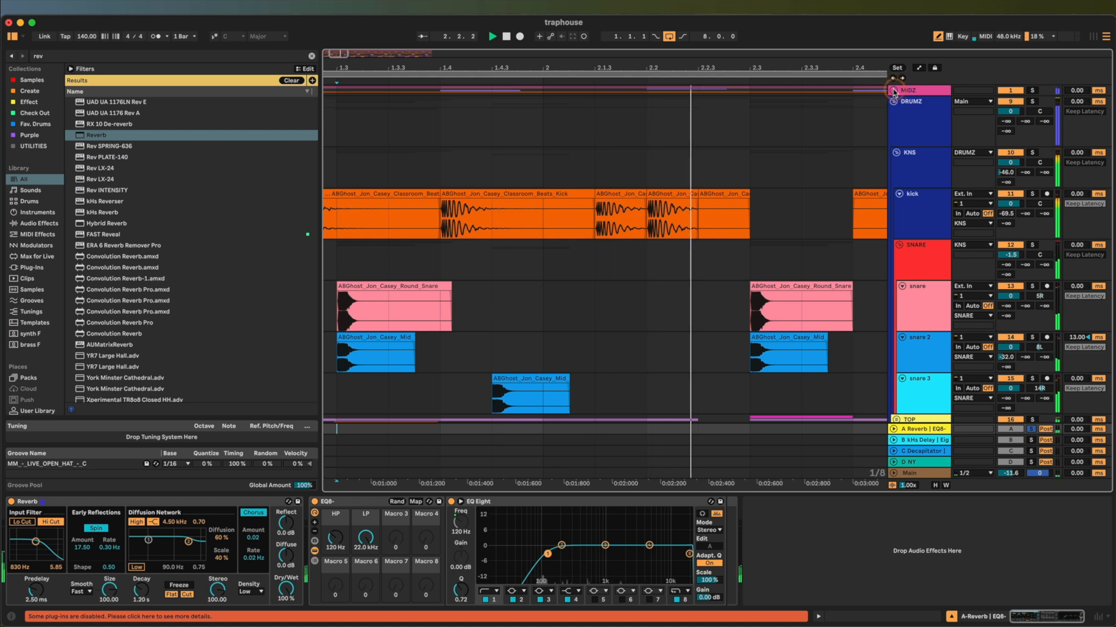
- Unfold the MIDZ group, set its send A to -34 dB, and unsolo return A to hear the full mix
left_click(894, 91)
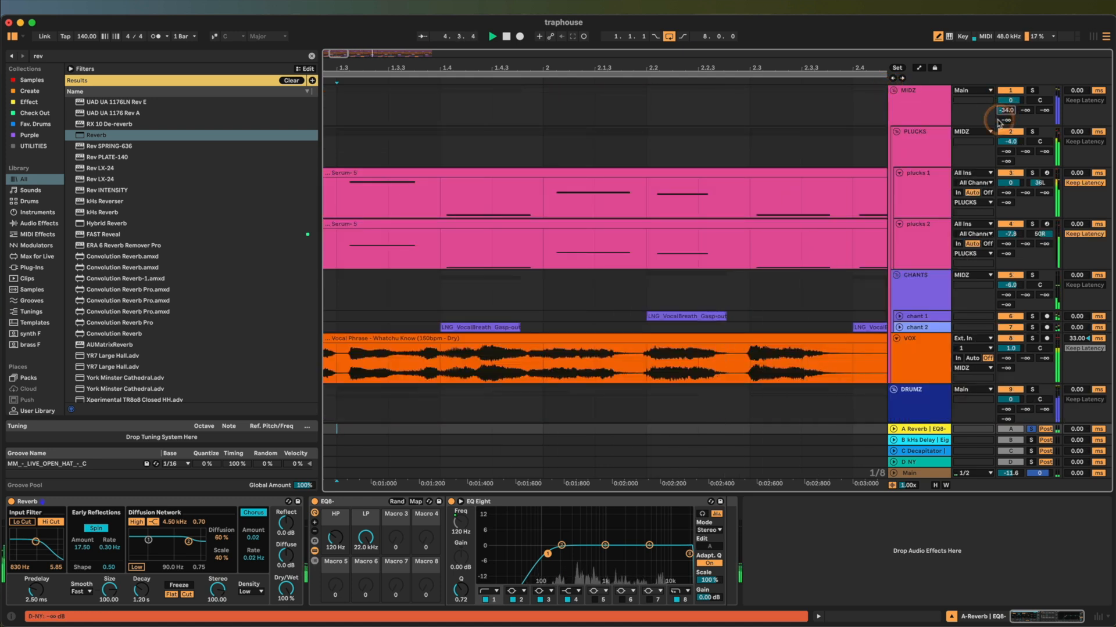
scroll(1003, 412, "down", 5)
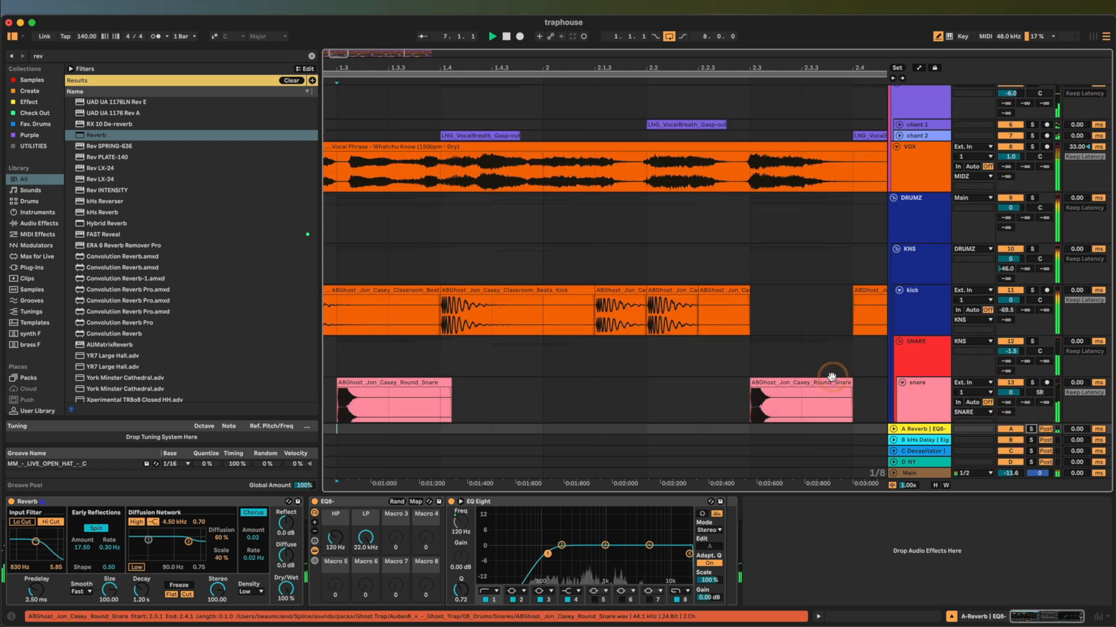
scroll(911, 388, "down", 5)
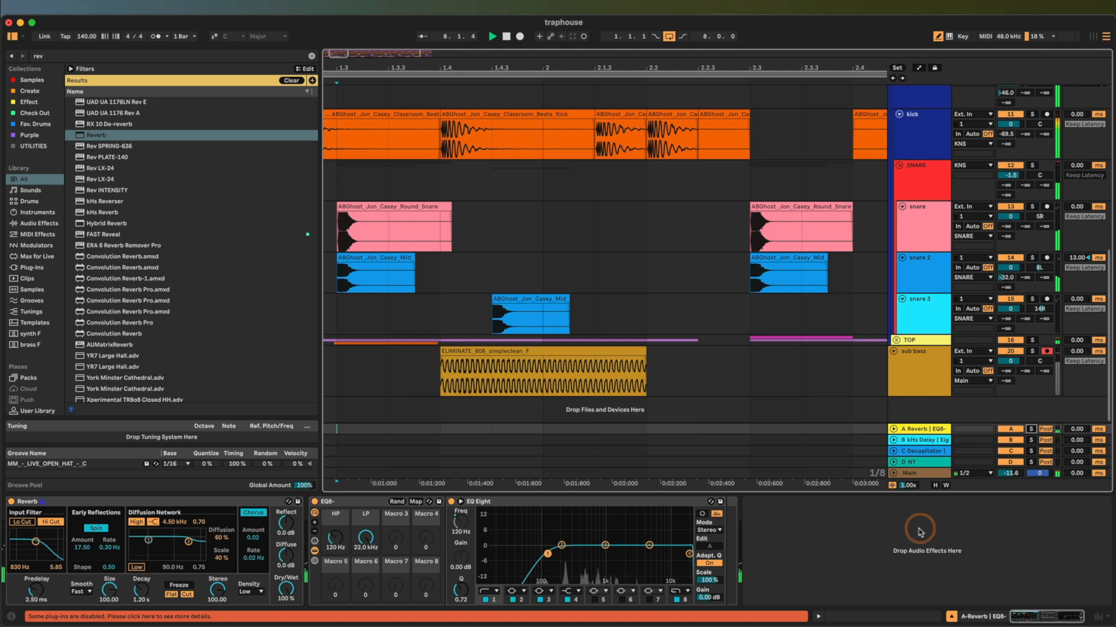
scroll(804, 269, "up", 5)
scroll(804, 269, "down", 5)
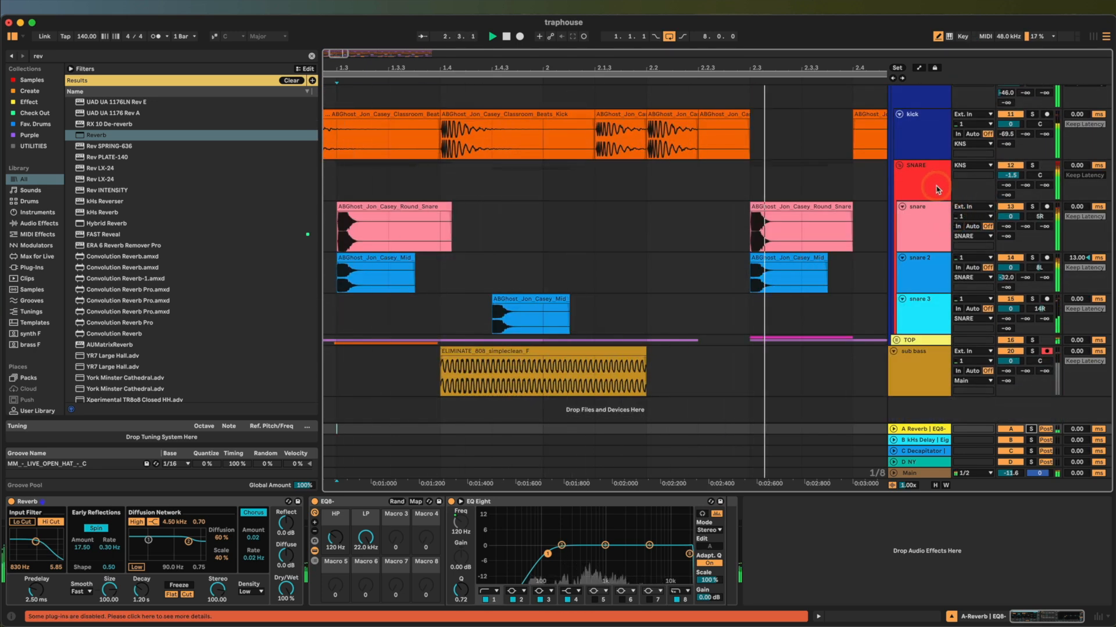
- Lower the SNARE group's volume to -3.0 dB while the loop plays, and stop playback
left_click(1010, 213)
left_click(1011, 175)
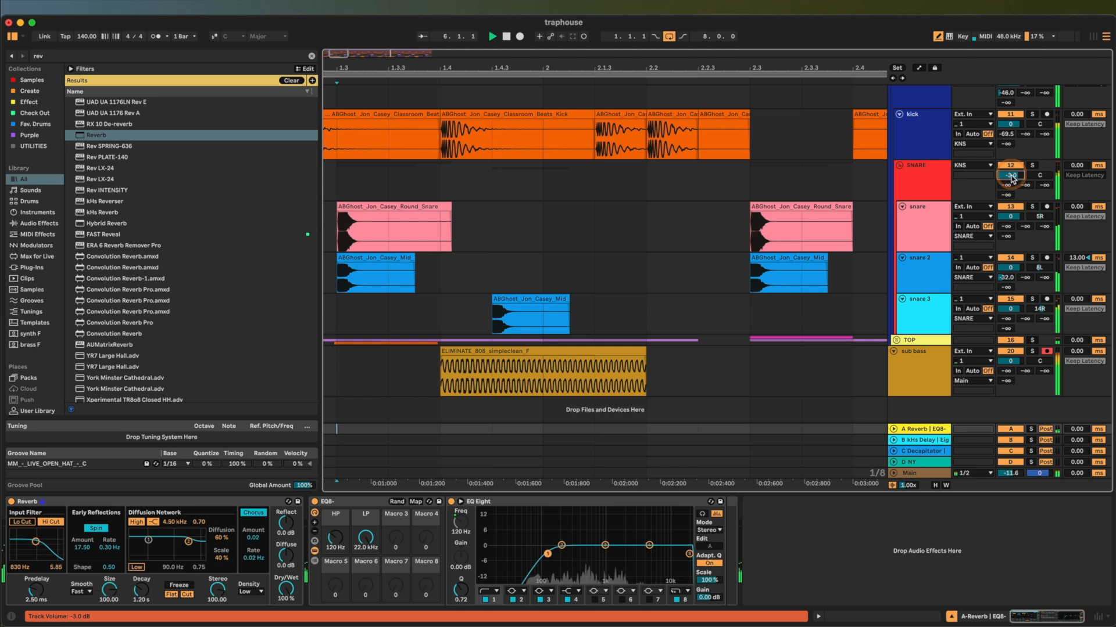
key("space")
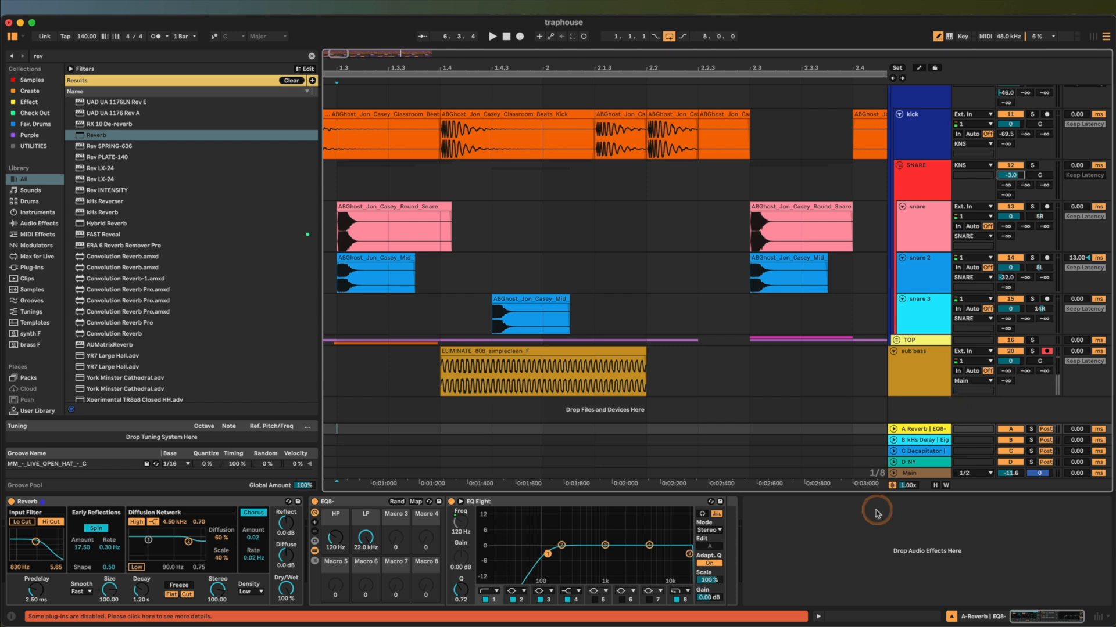
- Open the Main track's Pro-Q 3 and play the loop to examine the spectrum for resonant peaks
left_click(911, 473)
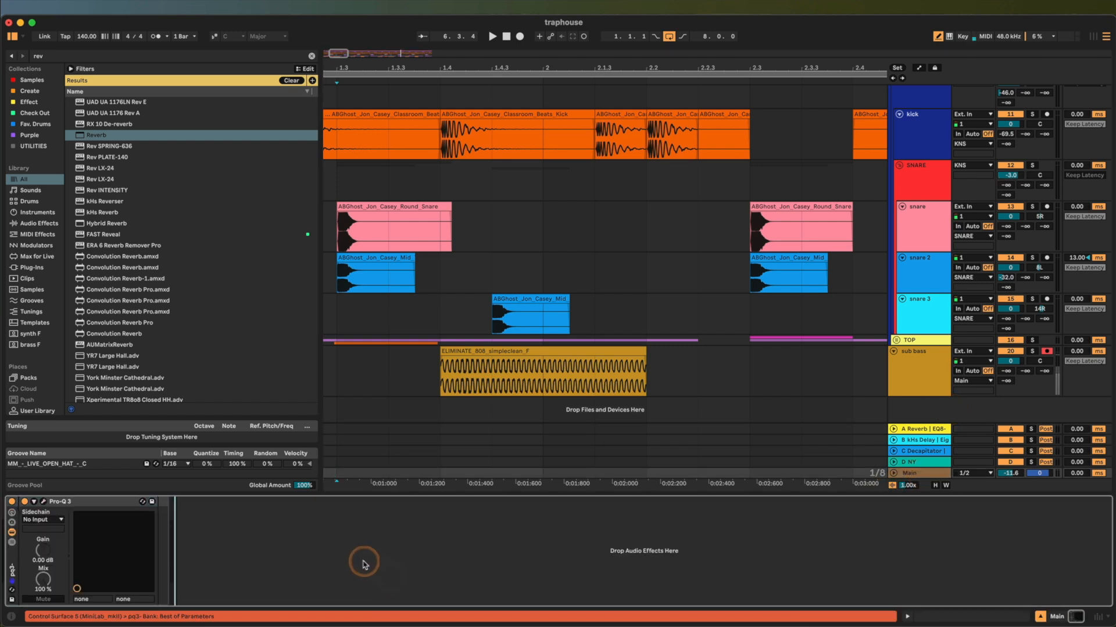
left_click(44, 502)
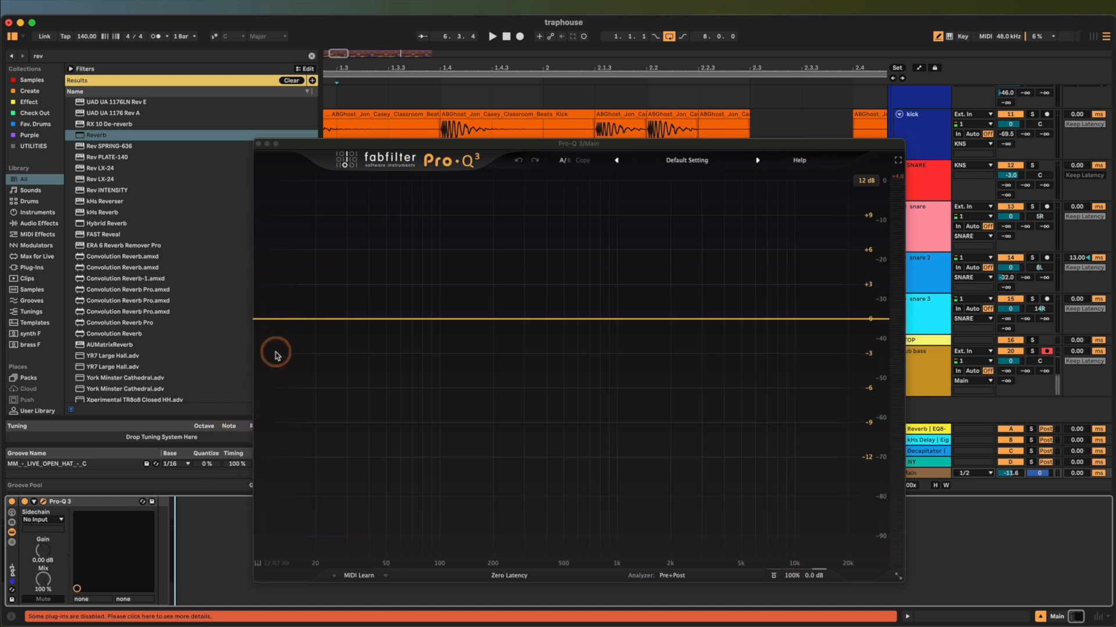
key("space")
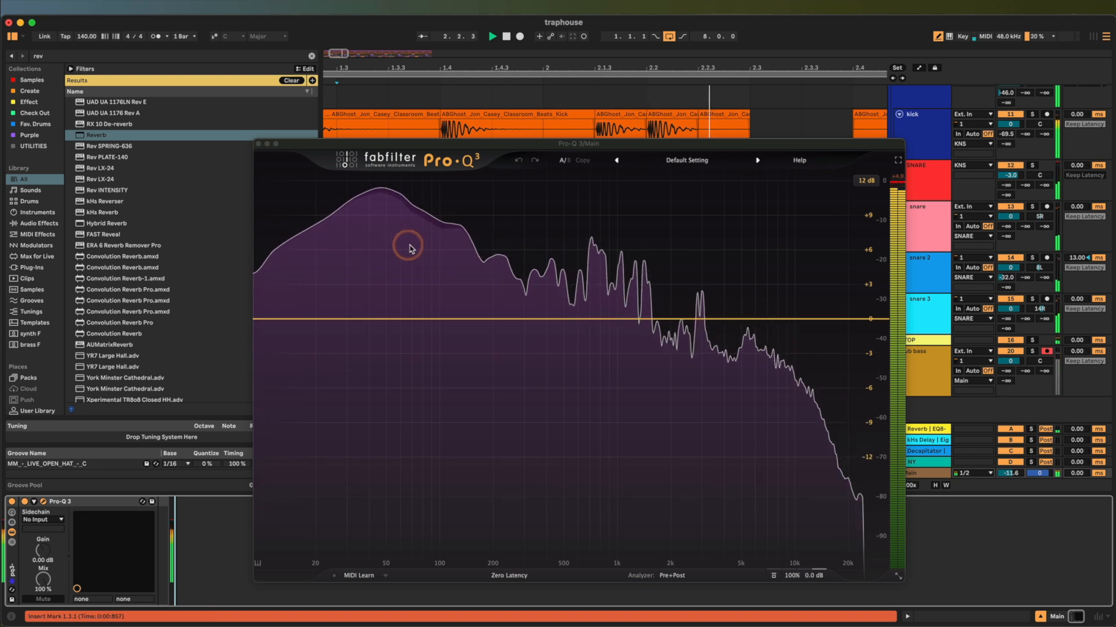
left_click(620, 424)
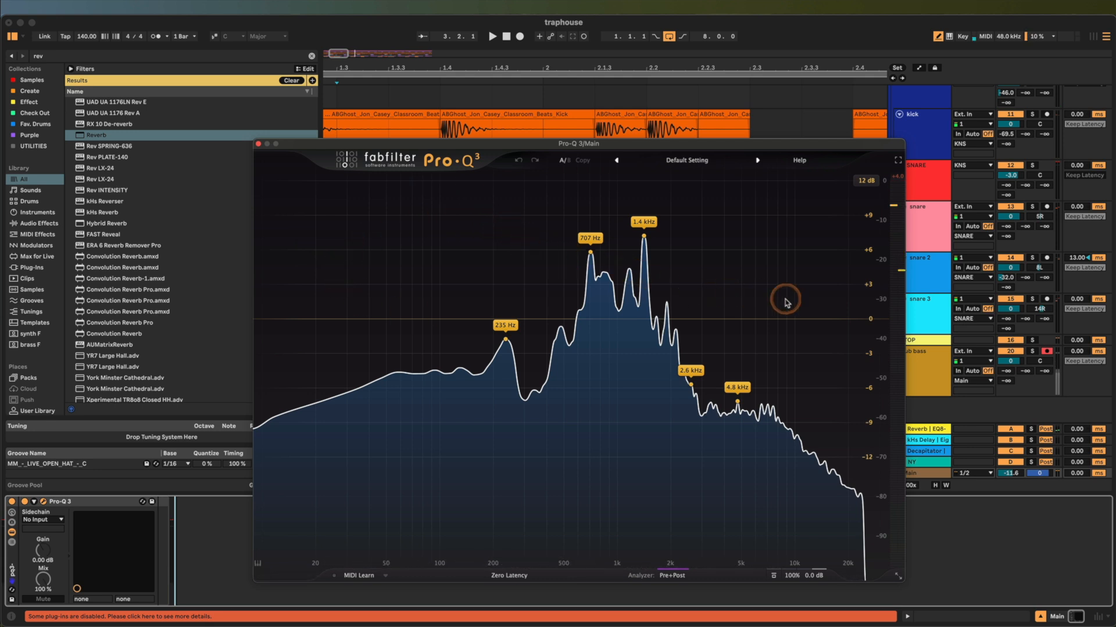
key("space")
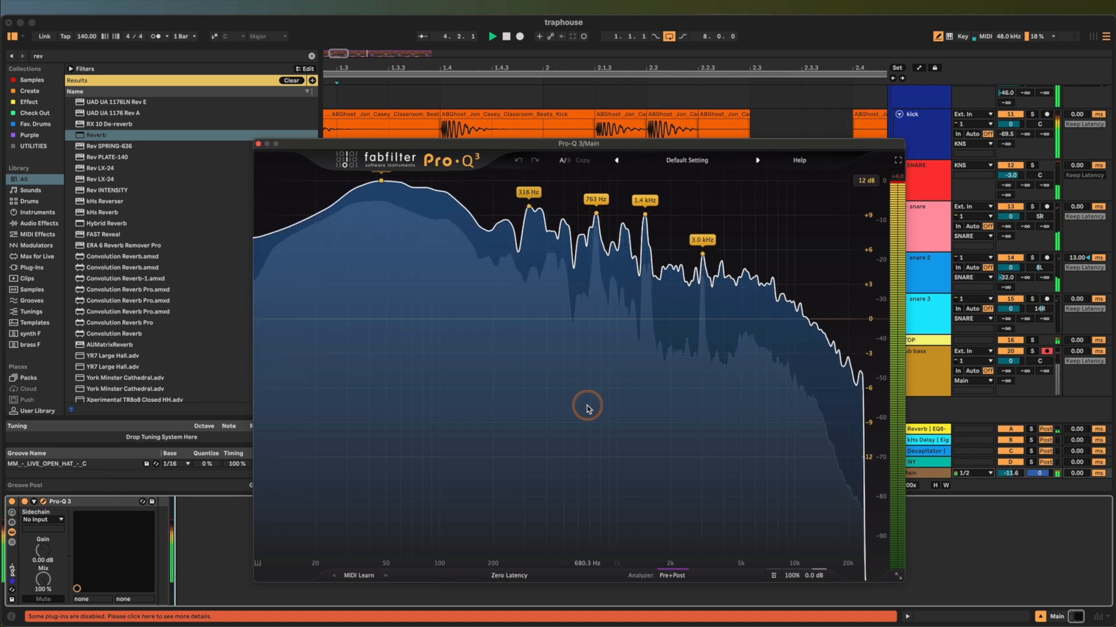
key("space")
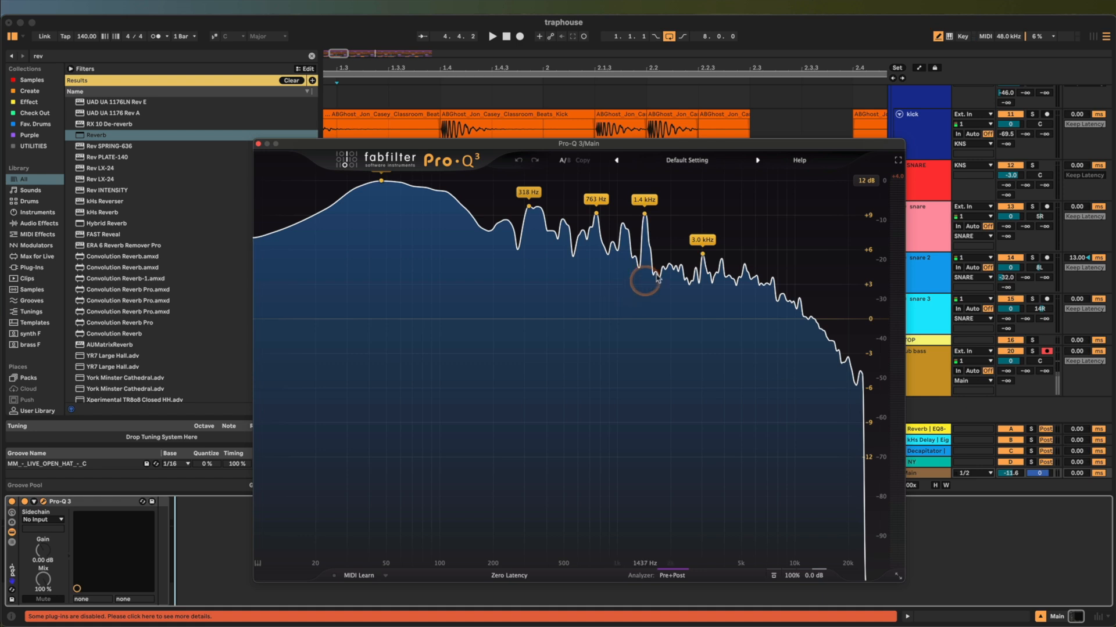
- Grab the spectrum peaks at 1.4 kHz, 3.0 kHz, 763 Hz and 318 Hz in Pro-Q 3 and pull each down into a narrow cut
left_click_drag(644, 214, 644, 227)
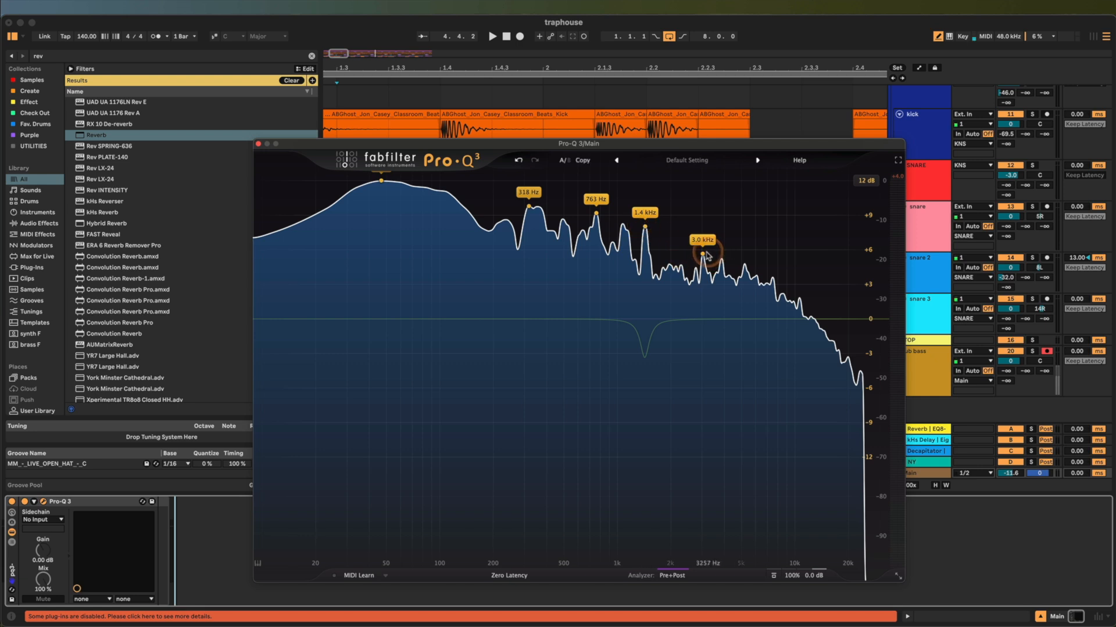
left_click_drag(702, 256, 703, 260)
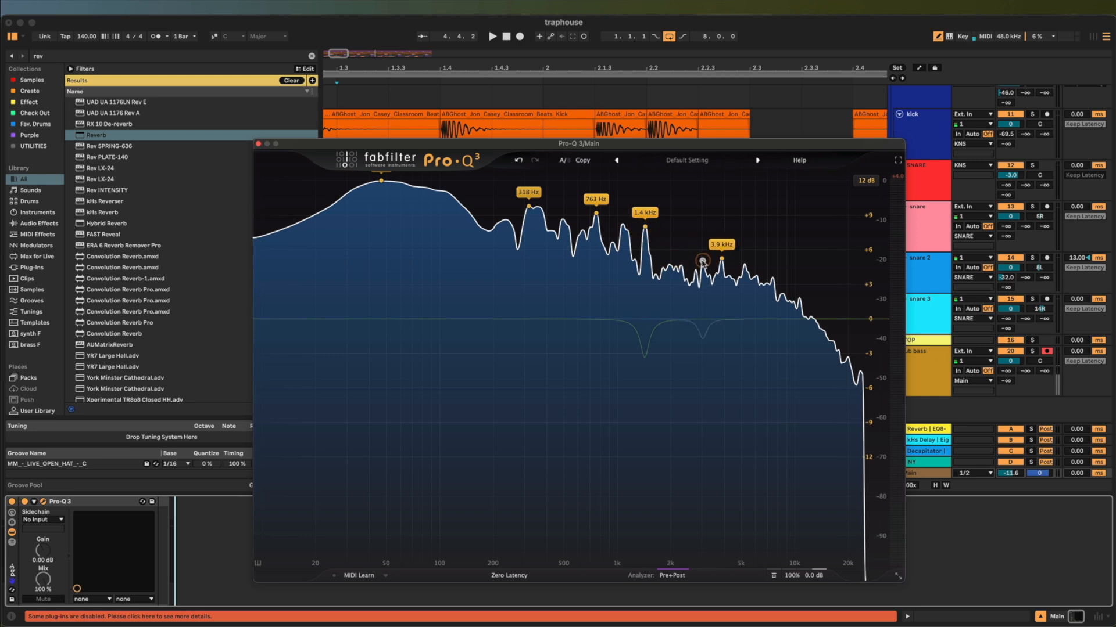
left_click_drag(596, 213, 595, 221)
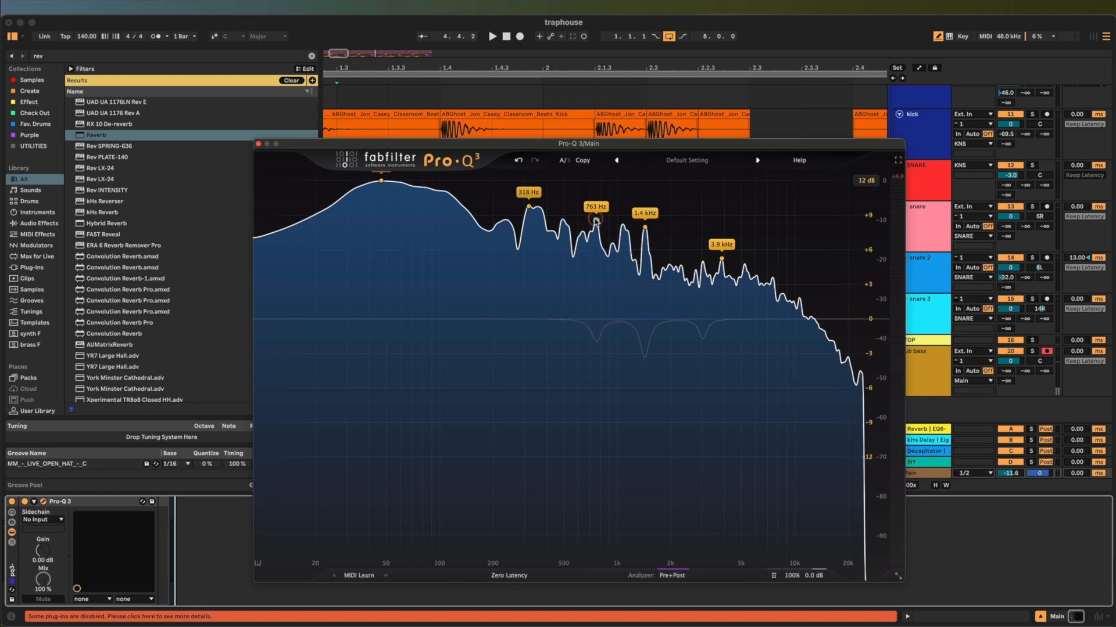
left_click_drag(529, 209, 529, 213)
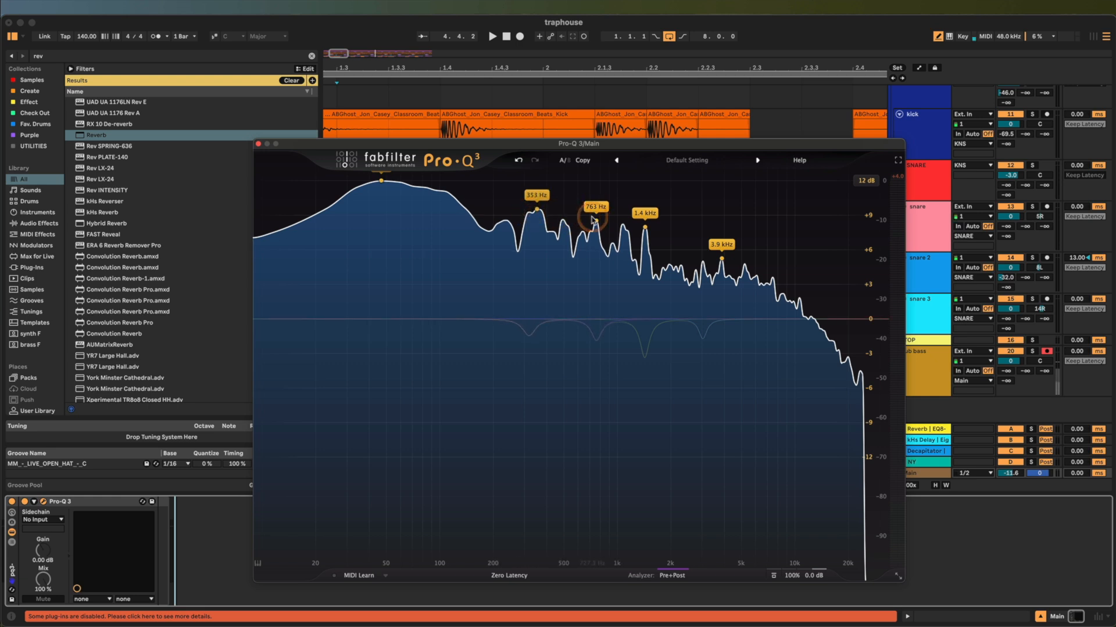
left_click_drag(644, 227, 645, 231)
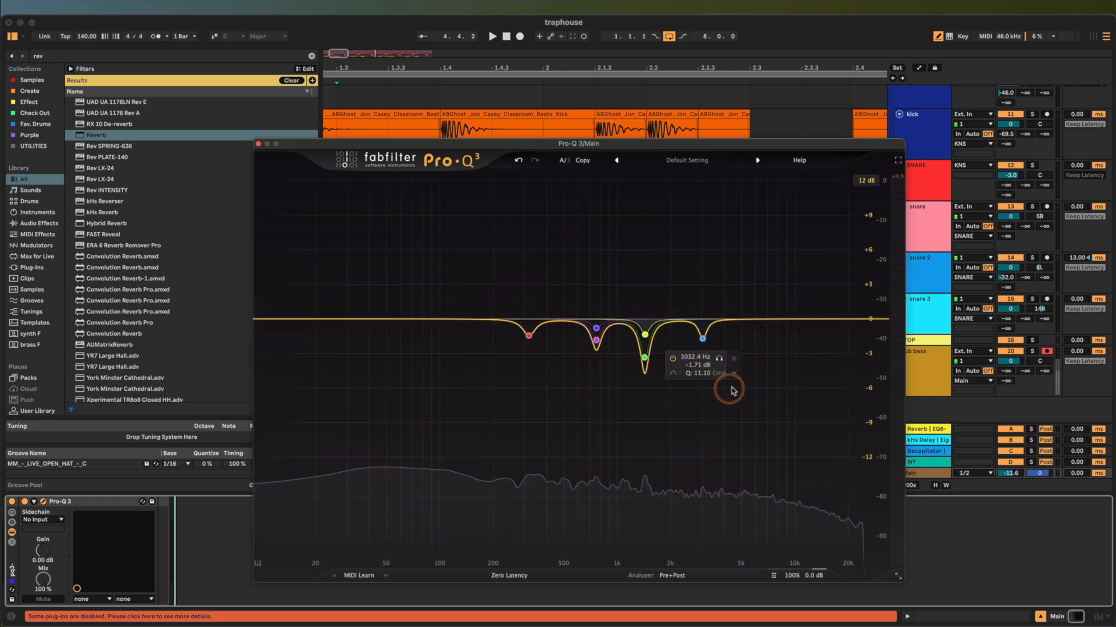
- Make the cuts around 1.4 kHz, 3.0 kHz, 763 Hz and 318 Hz dynamic and play the loop
left_click_drag(643, 341, 644, 356)
right_click(644, 357)
left_click(676, 395)
right_click(702, 337)
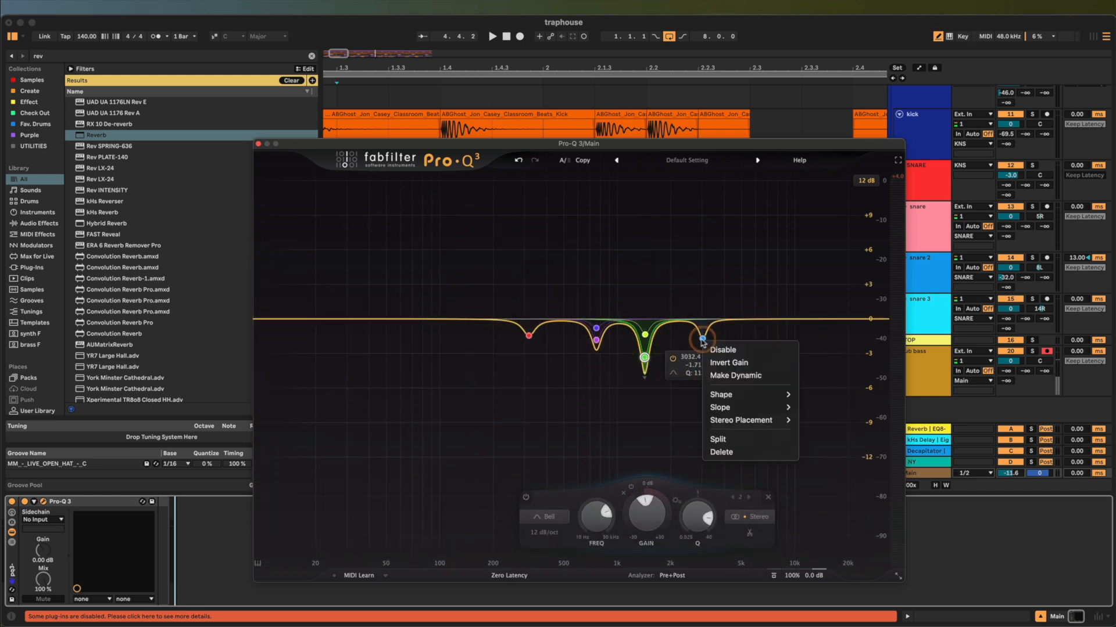
left_click(727, 376)
right_click(591, 343)
left_click(623, 378)
right_click(529, 339)
left_click(562, 375)
key("space")
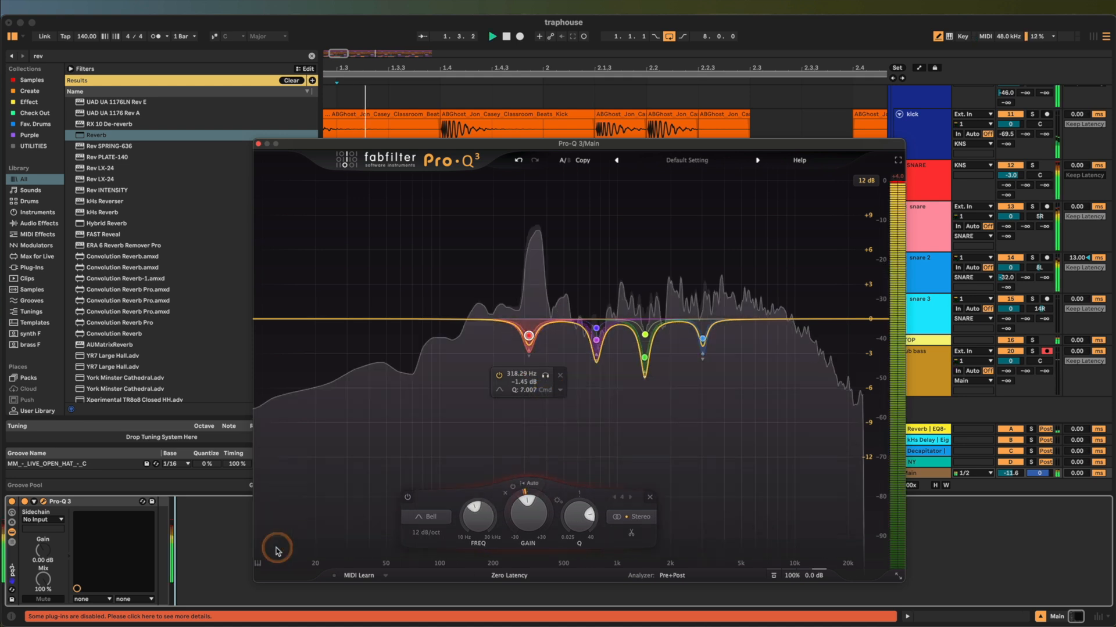
- Add a second Pro-Q 3 to the Main track with a 24 dB/oct low cut at 13.694 Hz and a 12 dB/oct high cut at 26715 Hz
left_click(225, 556)
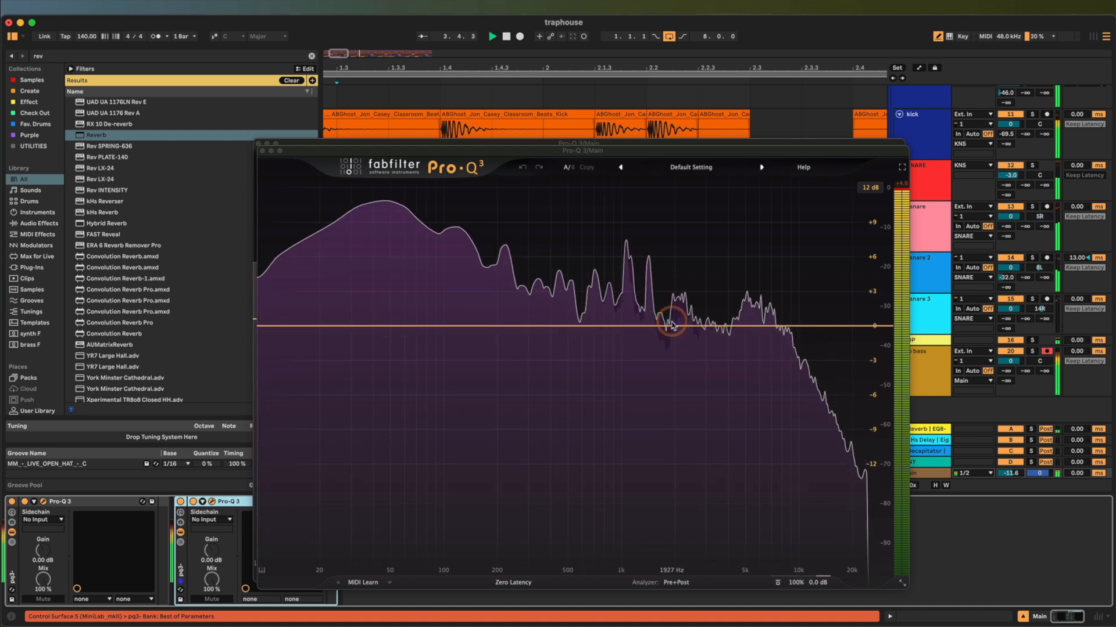
left_click(270, 326)
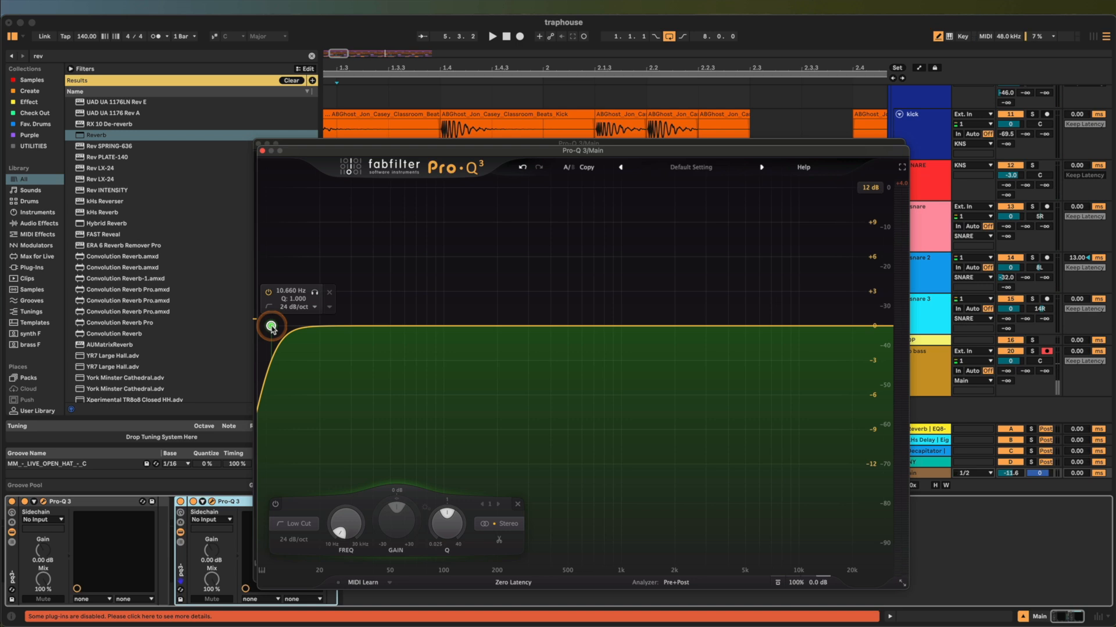
left_click_drag(271, 327, 291, 323)
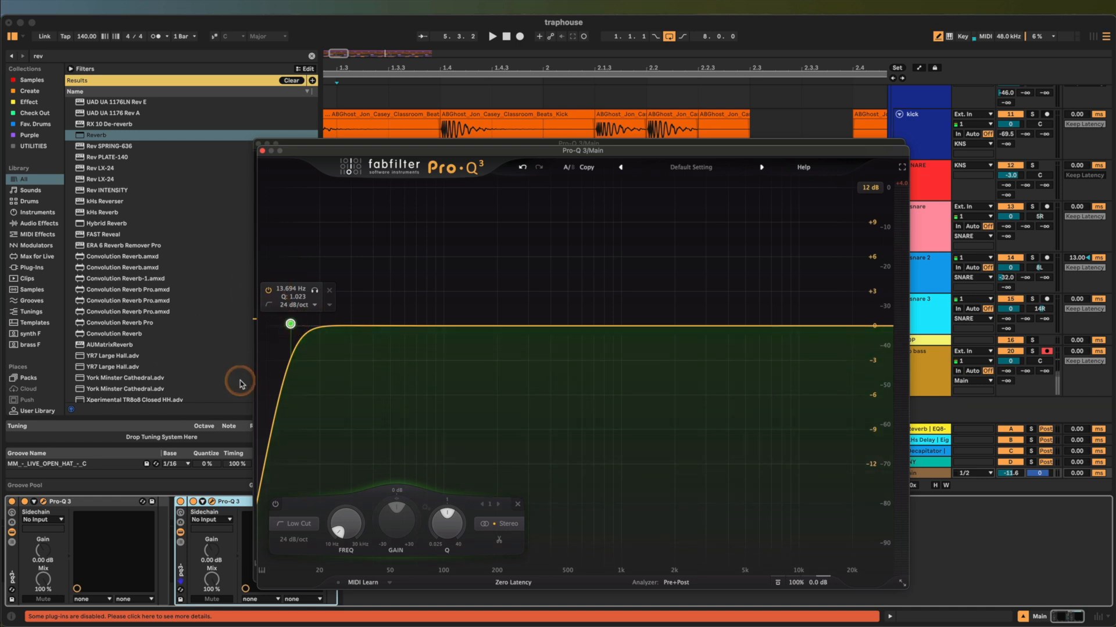
left_click(875, 327)
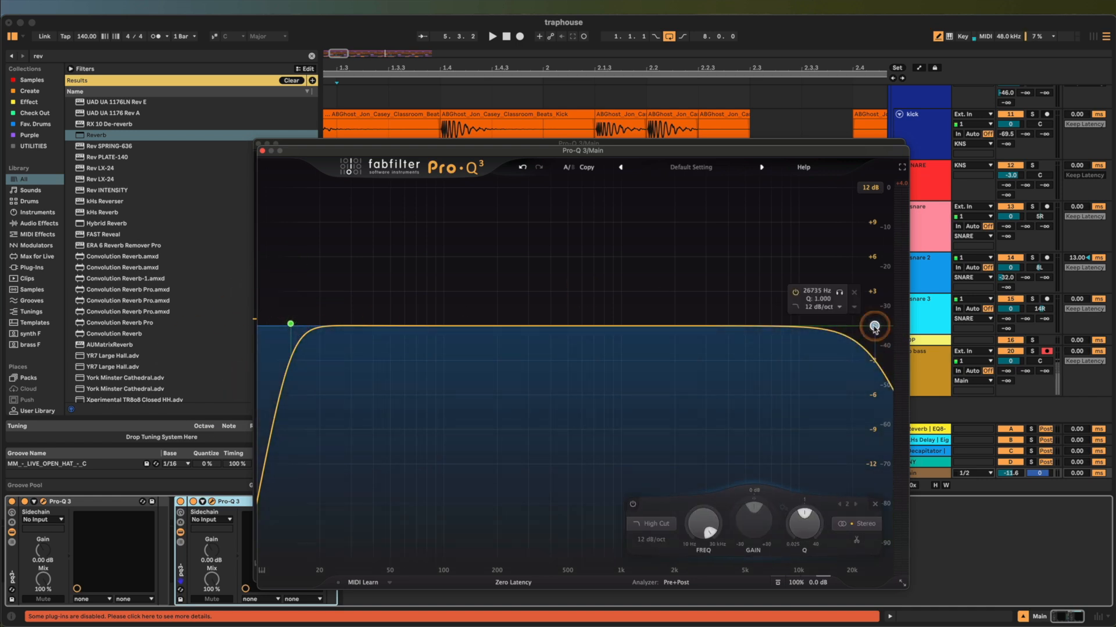
- Steepen the second Pro-Q 3's high cut to 72 dB/oct, pull it down to just above 20 kHz and play the loop
scroll(874, 328, "up", 6)
left_click_drag(874, 329, 860, 323)
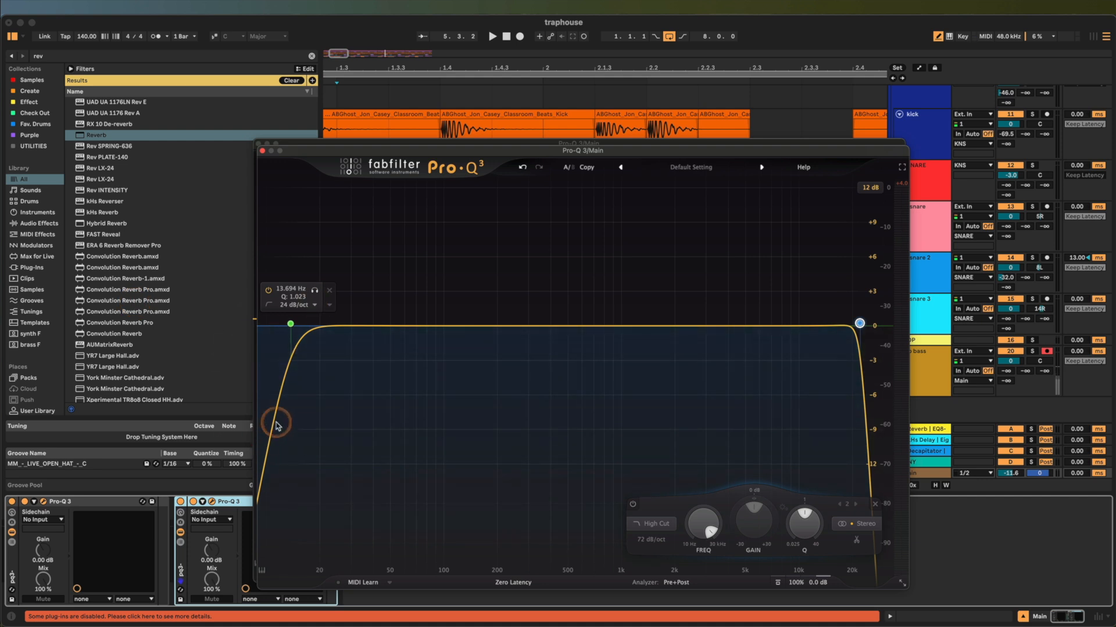
key("space")
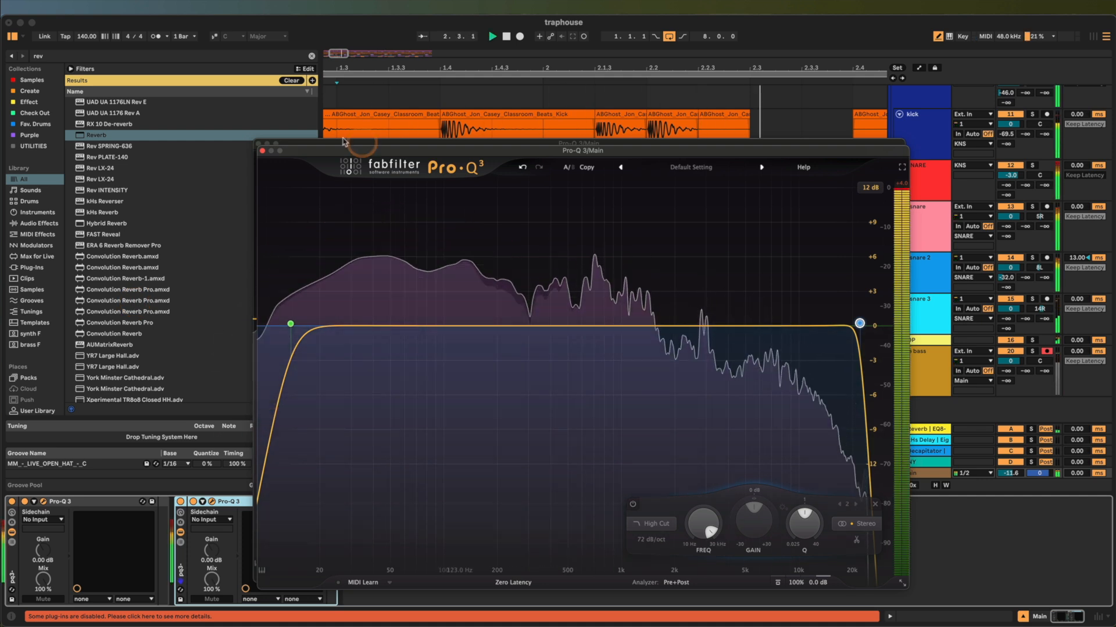
left_click(261, 150)
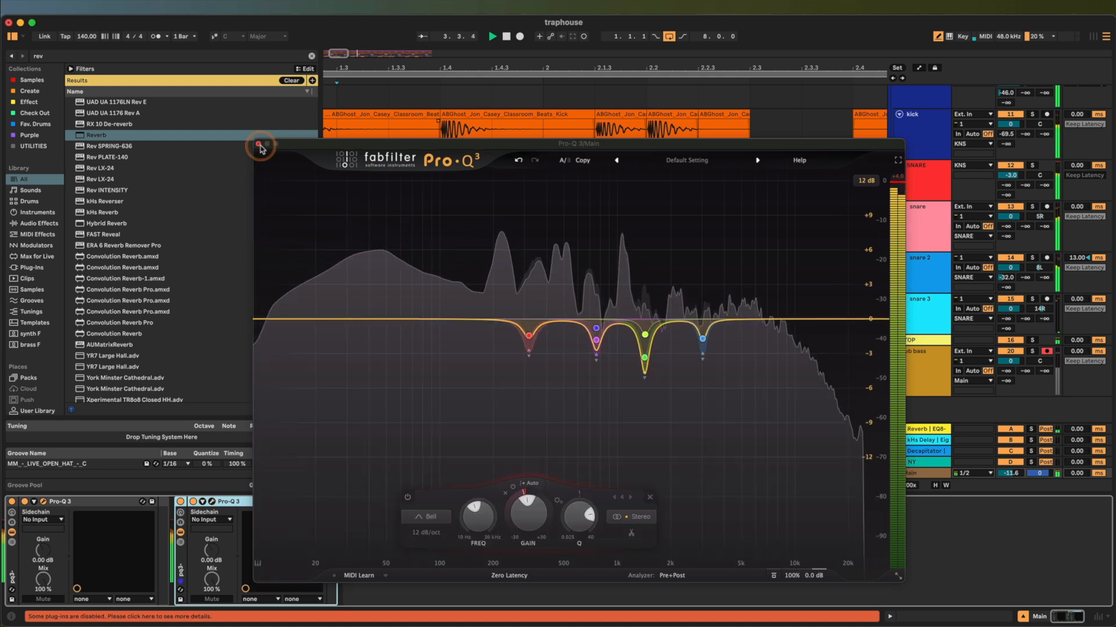
left_click(259, 145)
- Find Saturator in the browser and add it after the two Pro-Q 3 devices on the Main track
left_click(511, 570)
key("super+f")
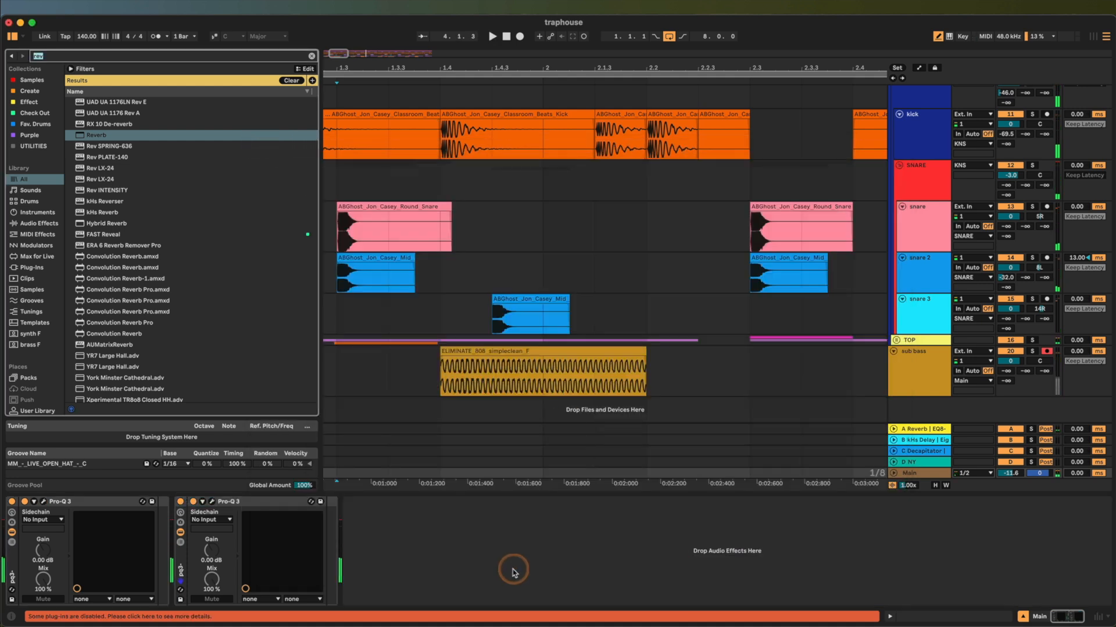
type("satu")
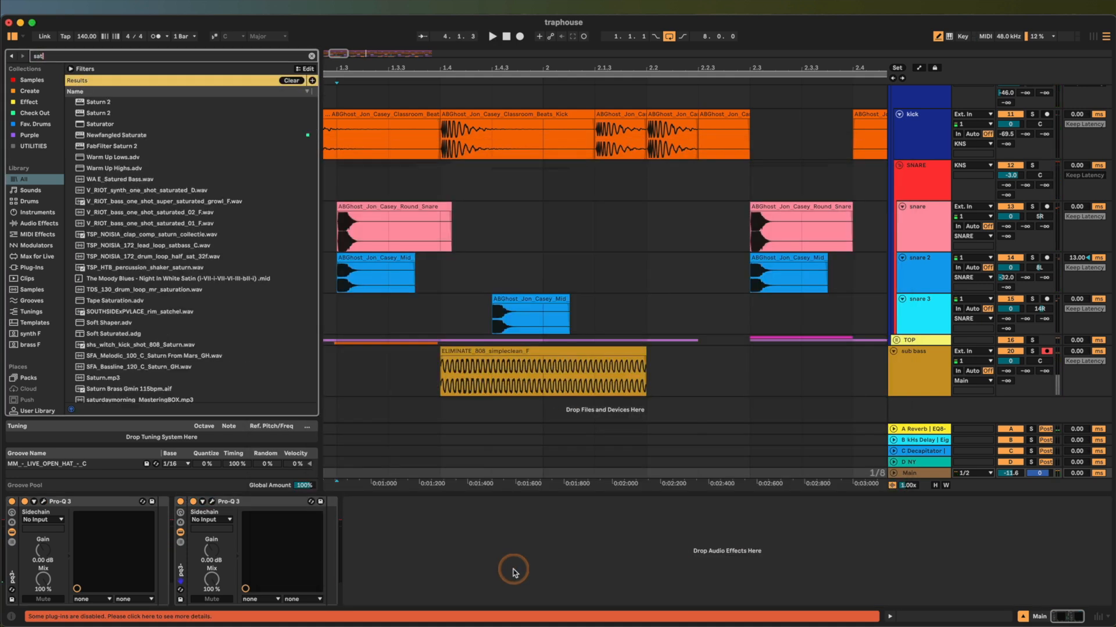
key("Down")
key("Down")
key("Down")
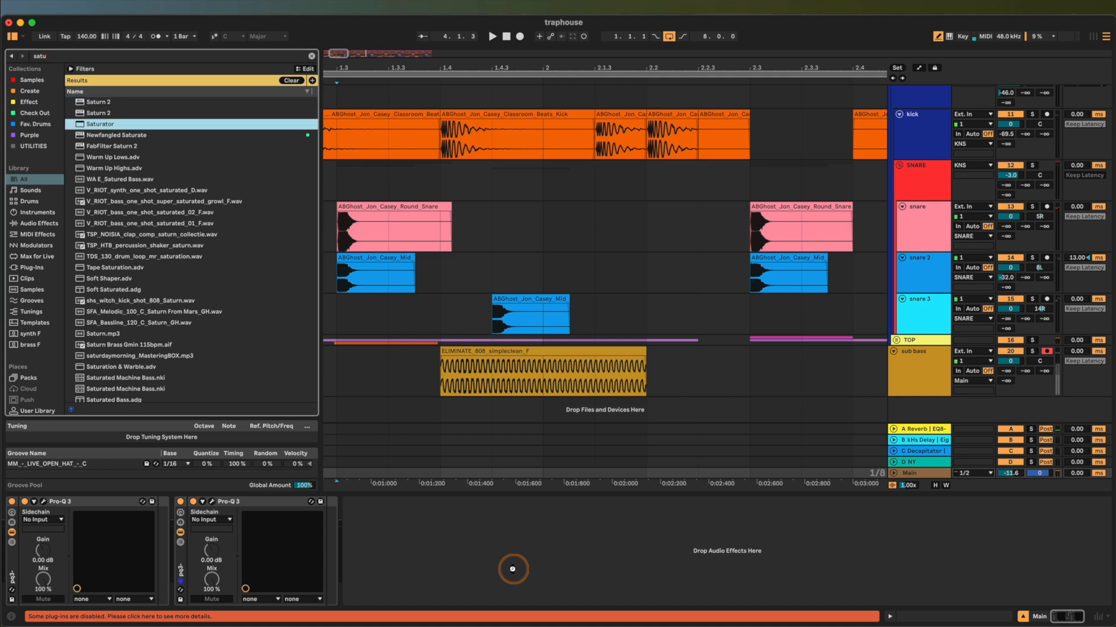
key("Return")
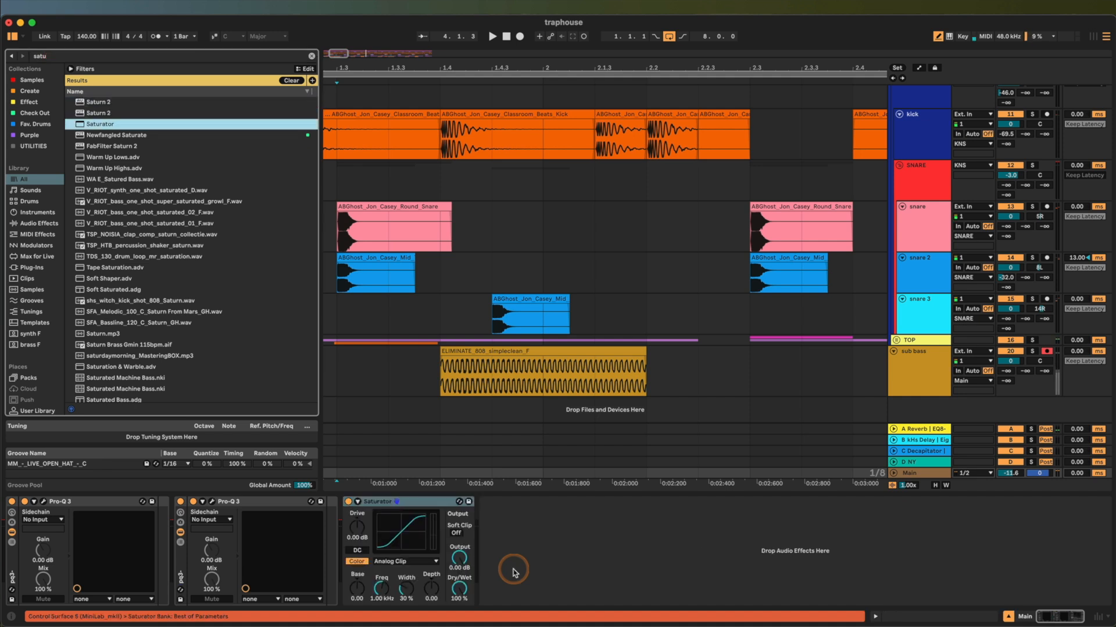
- Set the Main track's Saturator to 0.56 dB drive and 68.3% dry/wet, with Soft Clip on, while the loop plays
left_click(355, 537)
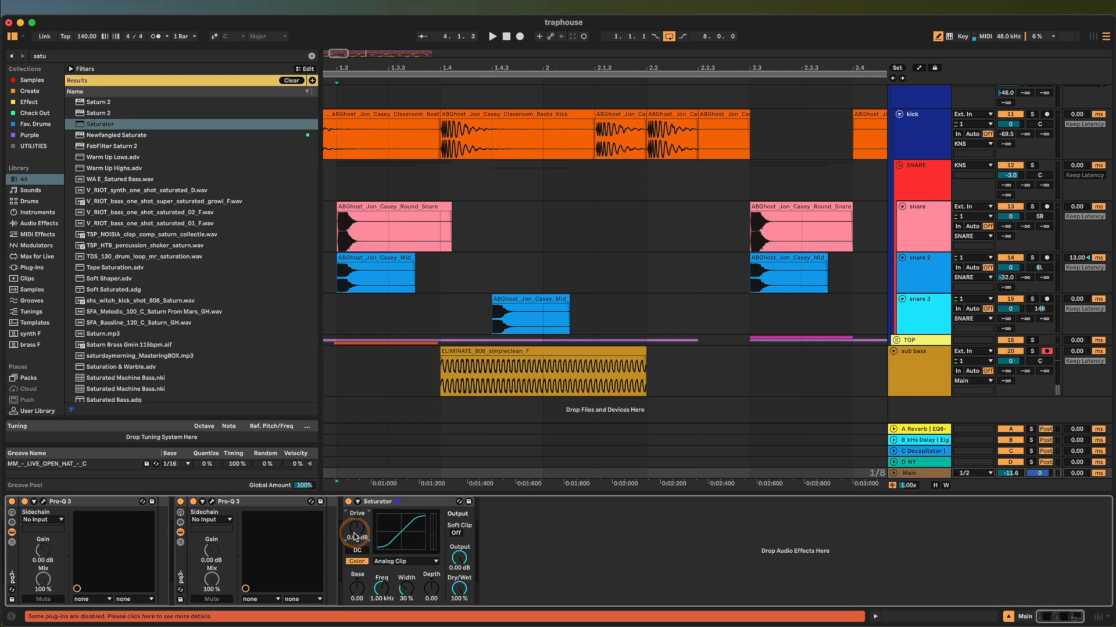
key("space")
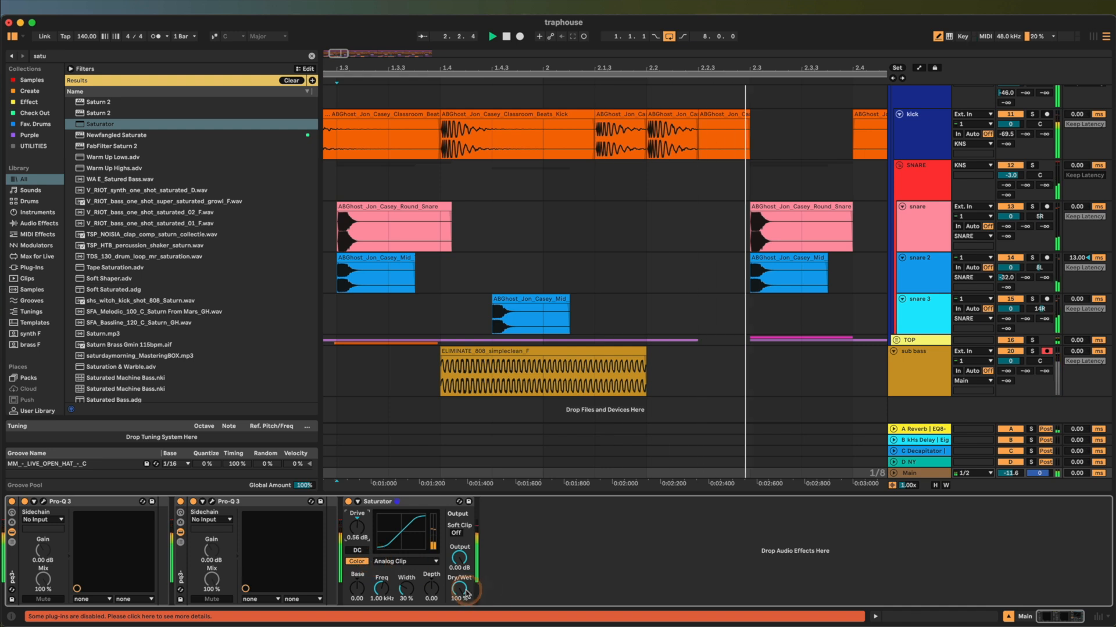
left_click_drag(459, 588, 456, 541)
left_click(456, 532)
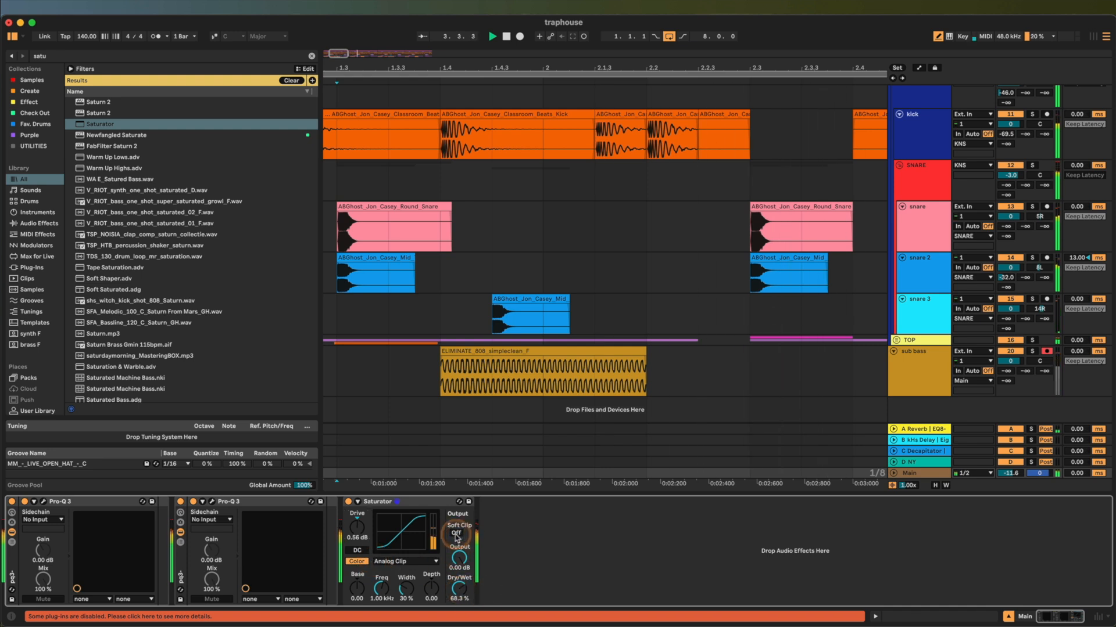
- Add the stock Limiter after Saturator at the end of the Main track's device chain and play the loop
key("super+f")
key("BackSpace")
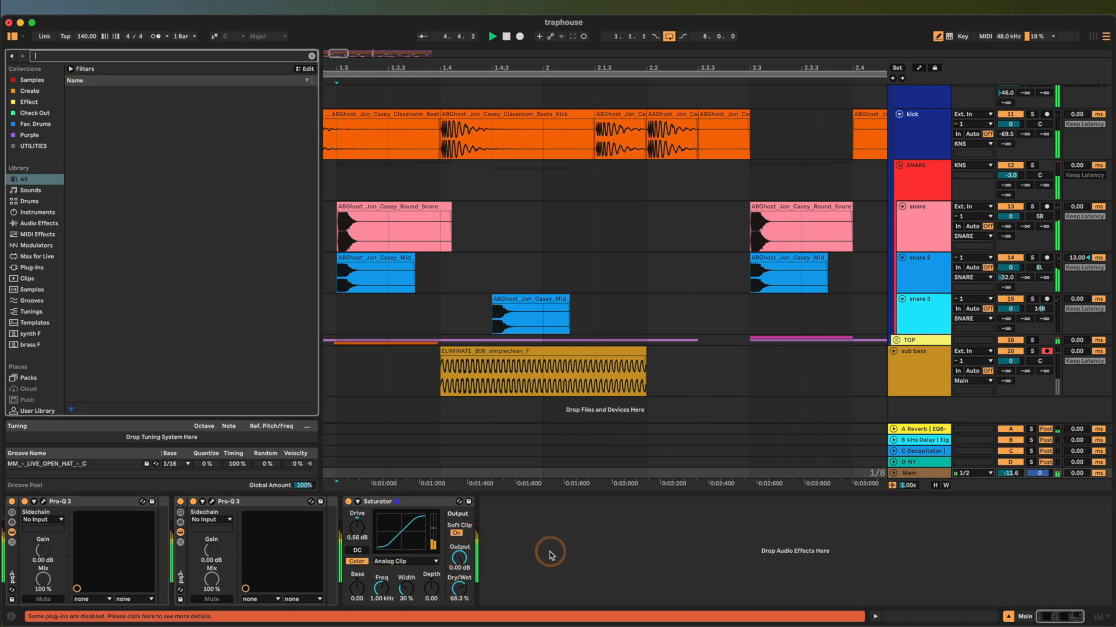
key("Escape")
key("super+f")
type("limiter")
key("Down")
key("Down")
key("Down")
key("Down")
key("Return")
key("space")
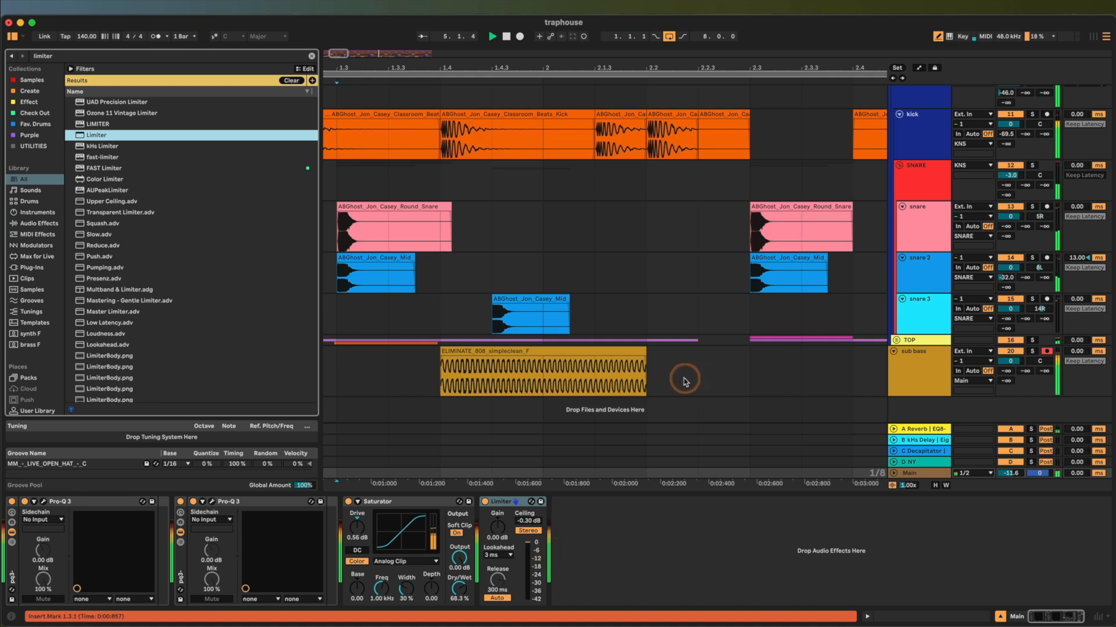
- Show the VOX track's device chain by selecting a point in its vocal clip at 2.3.1
scroll(686, 378, "up", 5)
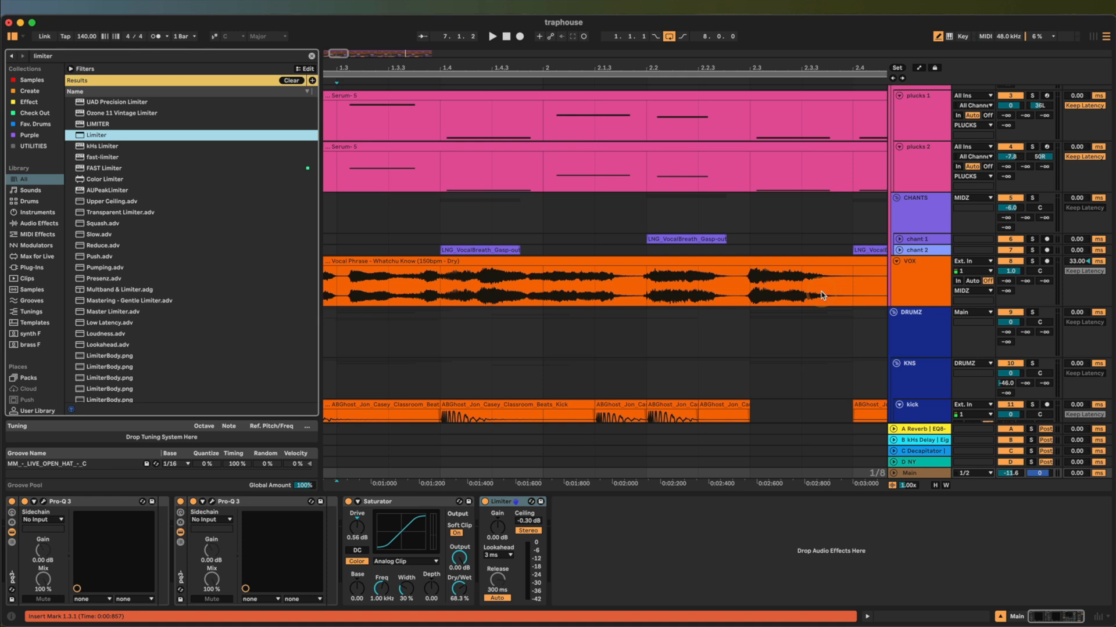
left_click(749, 298)
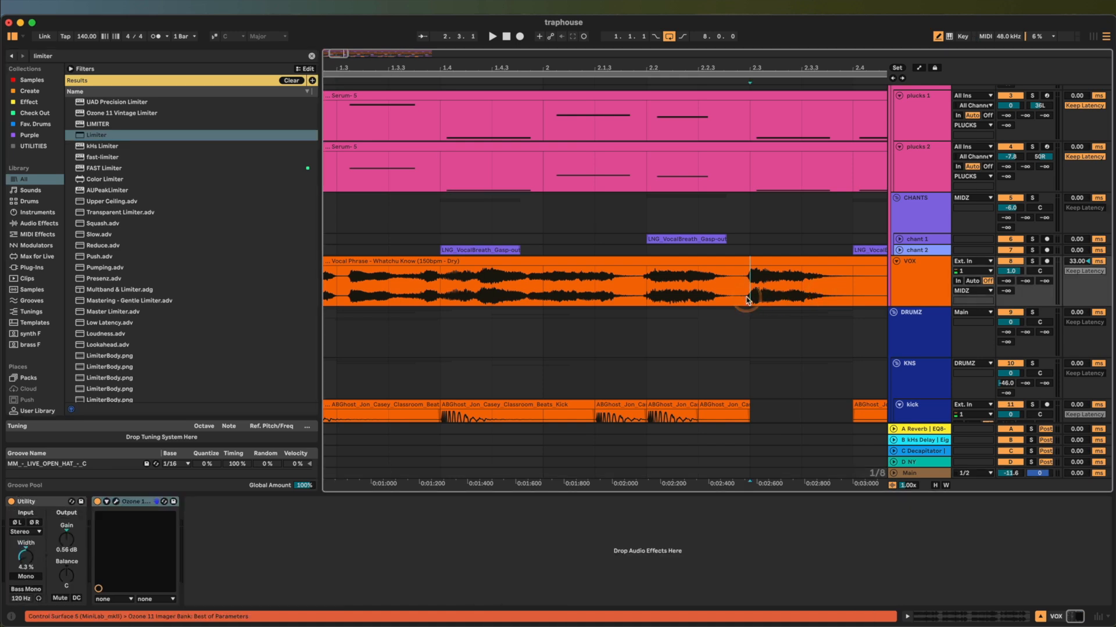